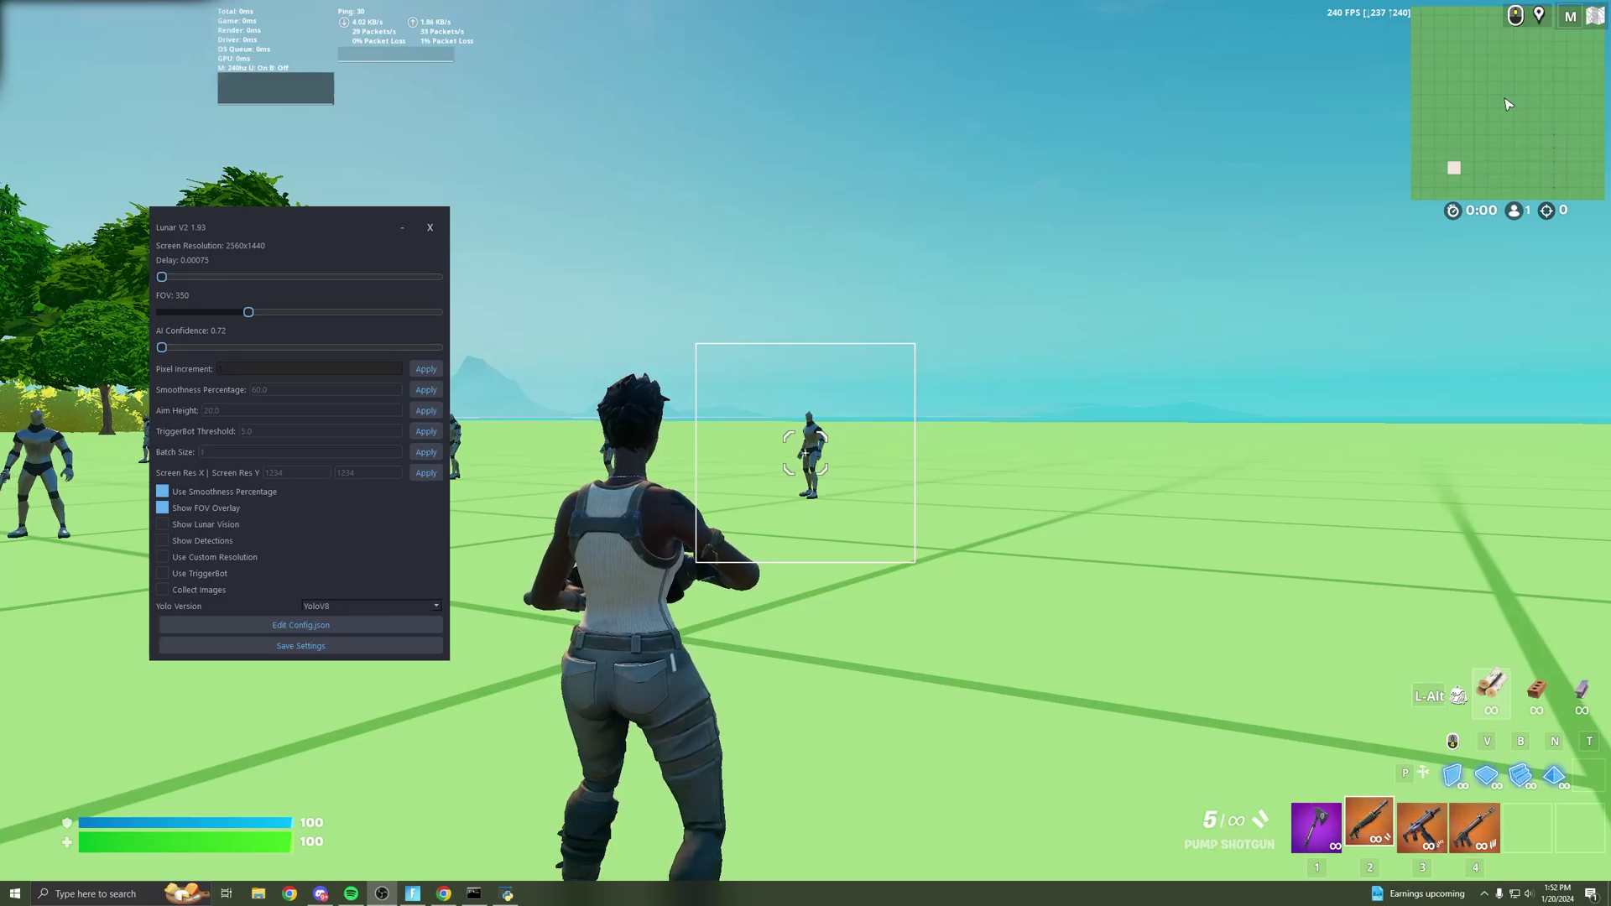
Step: Reposition the Lunar settings window, open the folder containing config.json for viewing, and close it again
left_click_drag(277, 225, 209, 230)
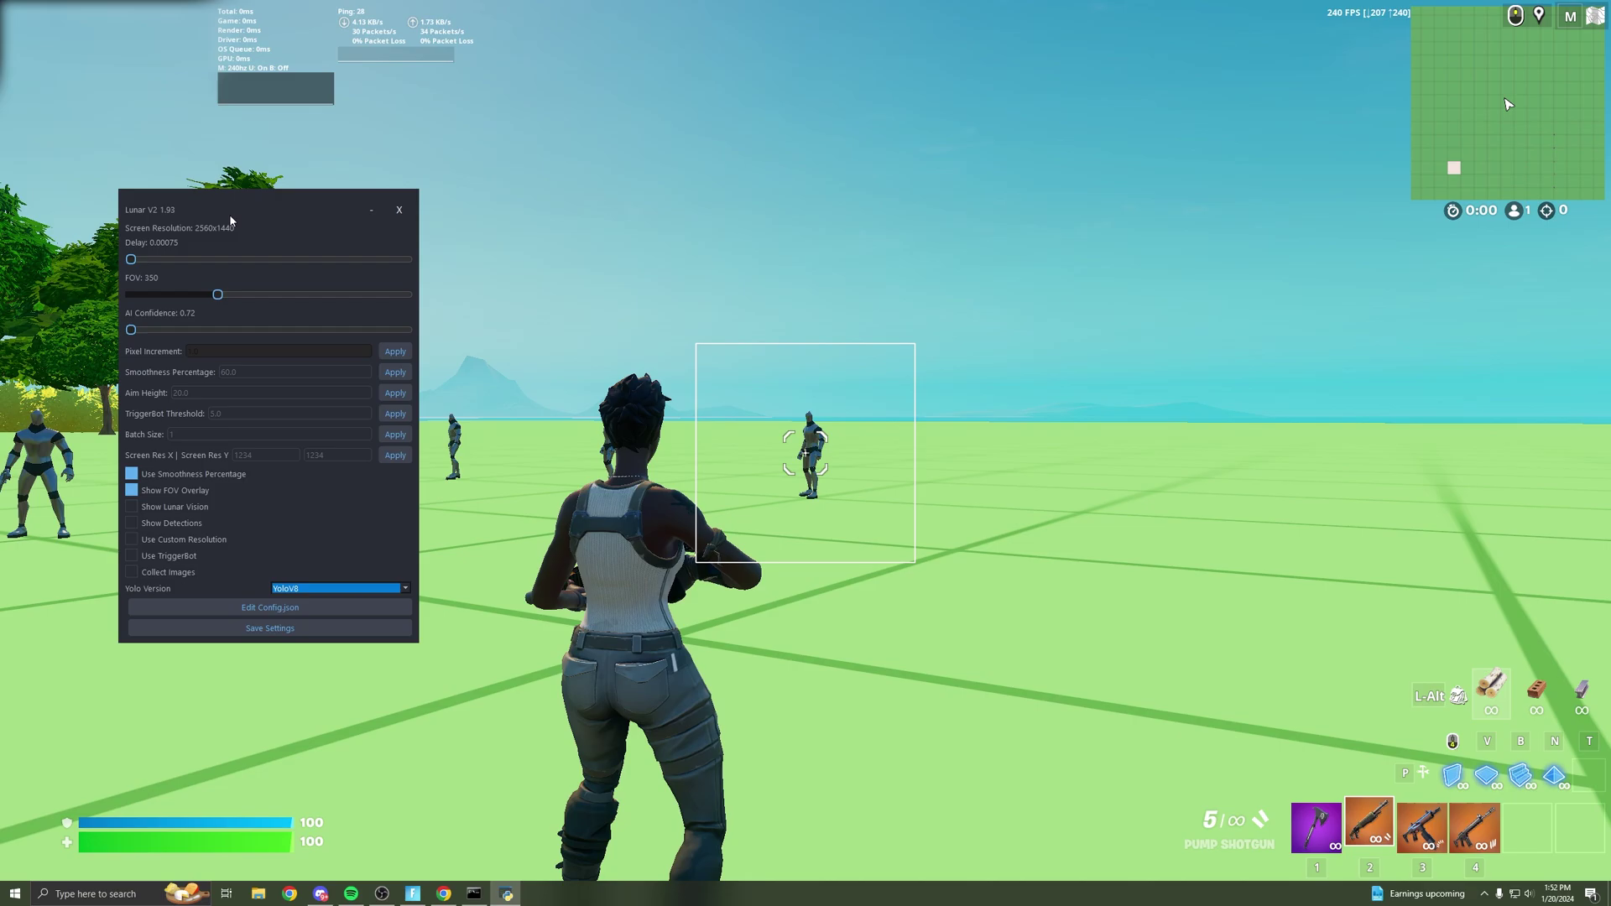
left_click_drag(230, 215, 220, 201)
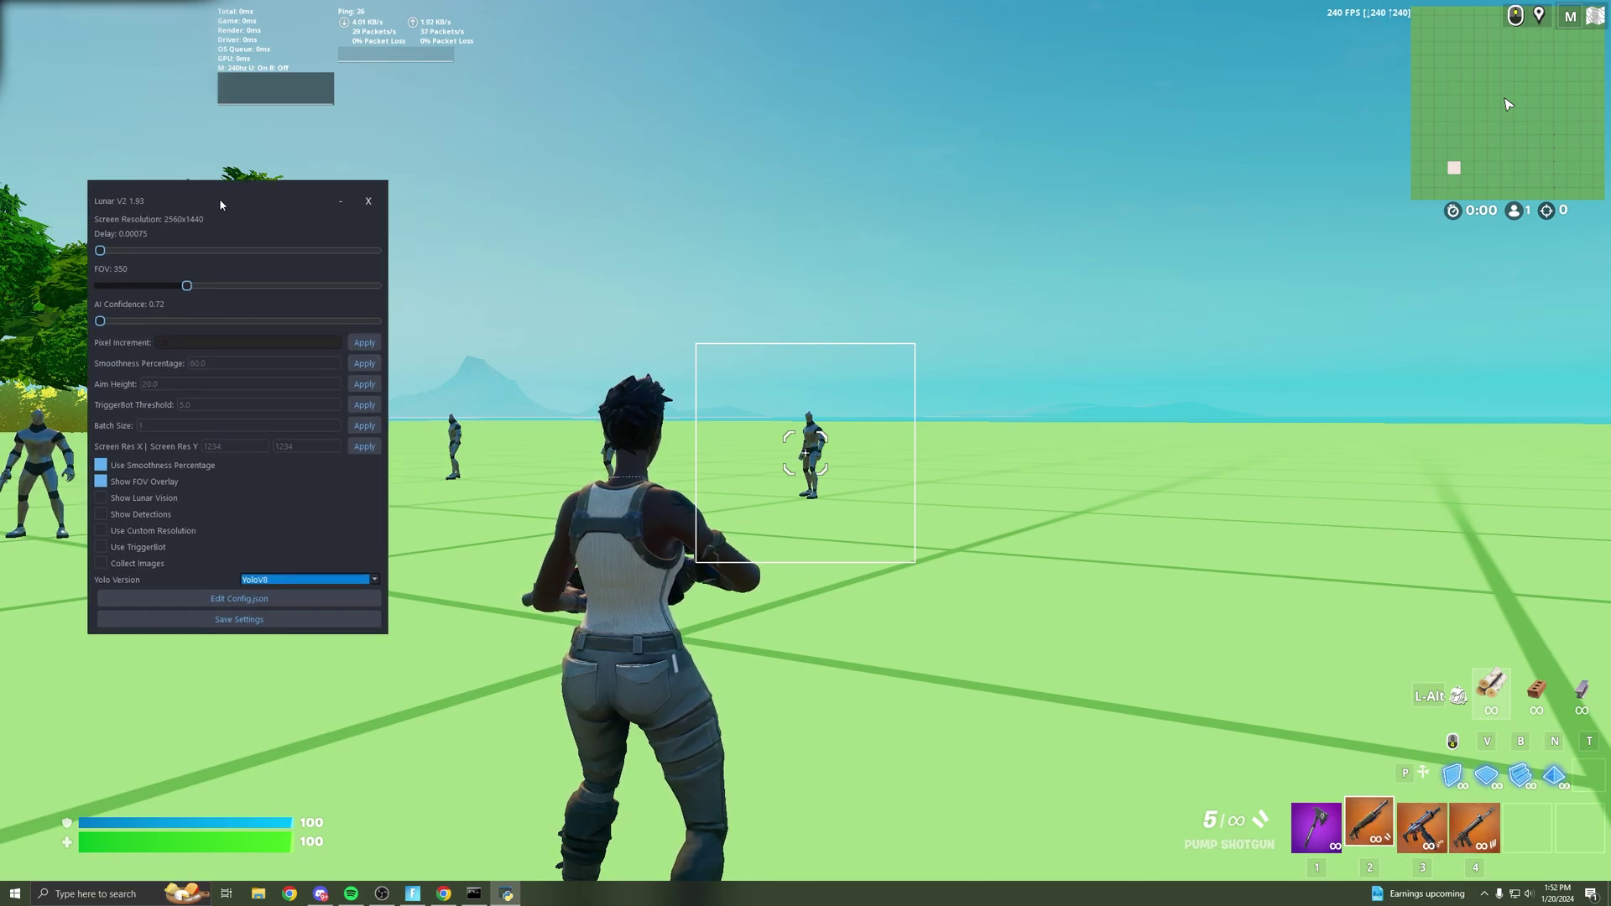
left_click(209, 601)
left_click_drag(859, 148, 831, 150)
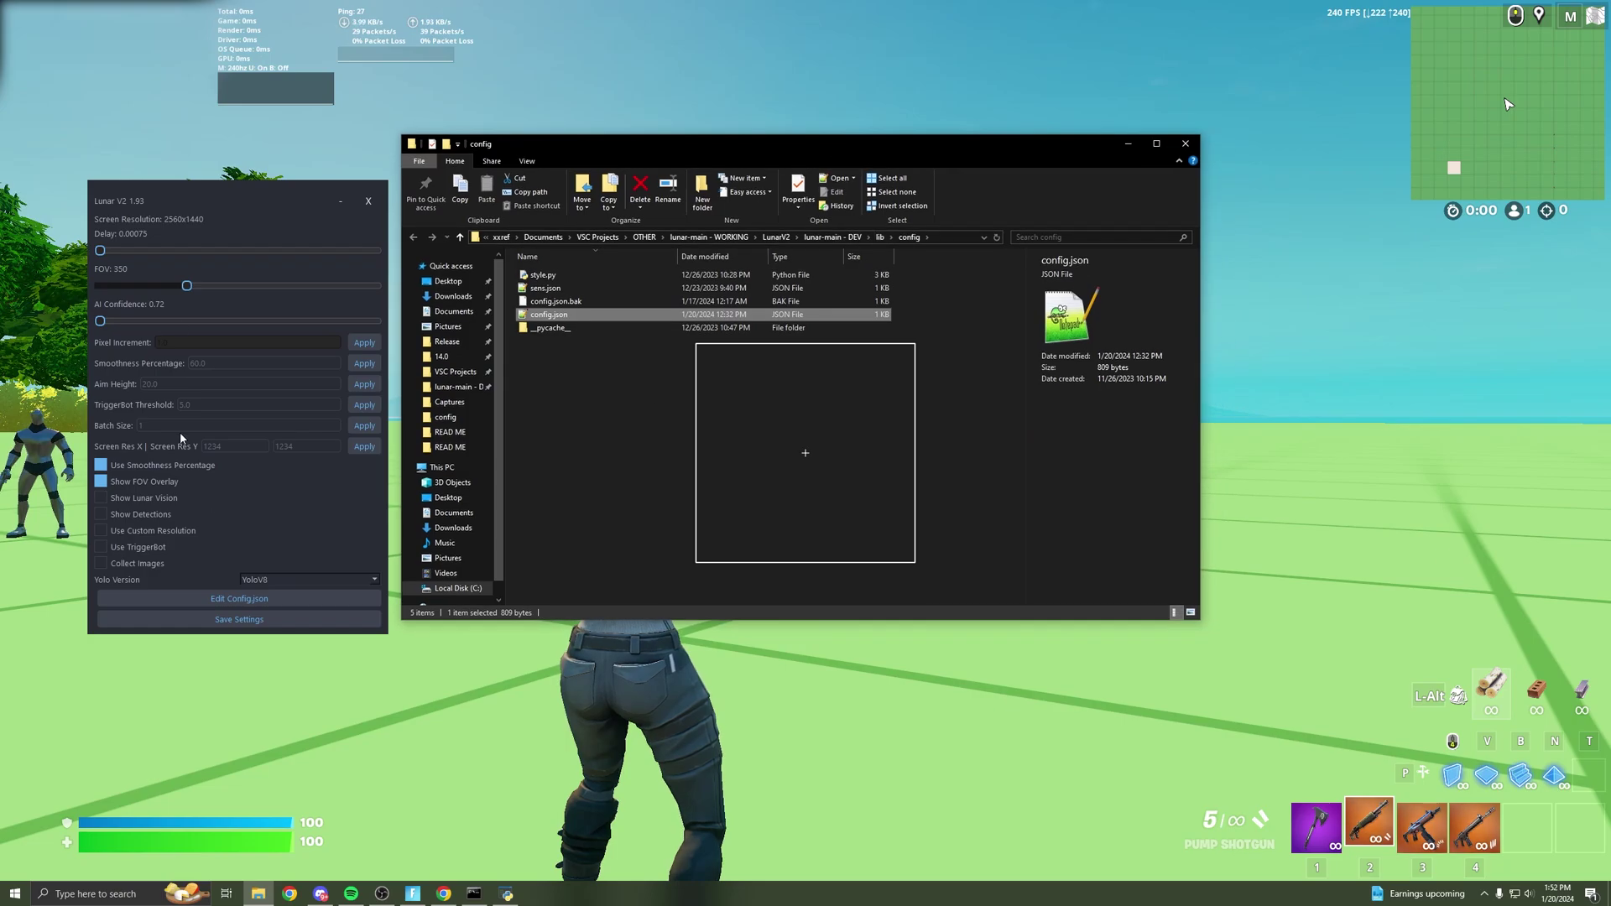
left_click(1184, 144)
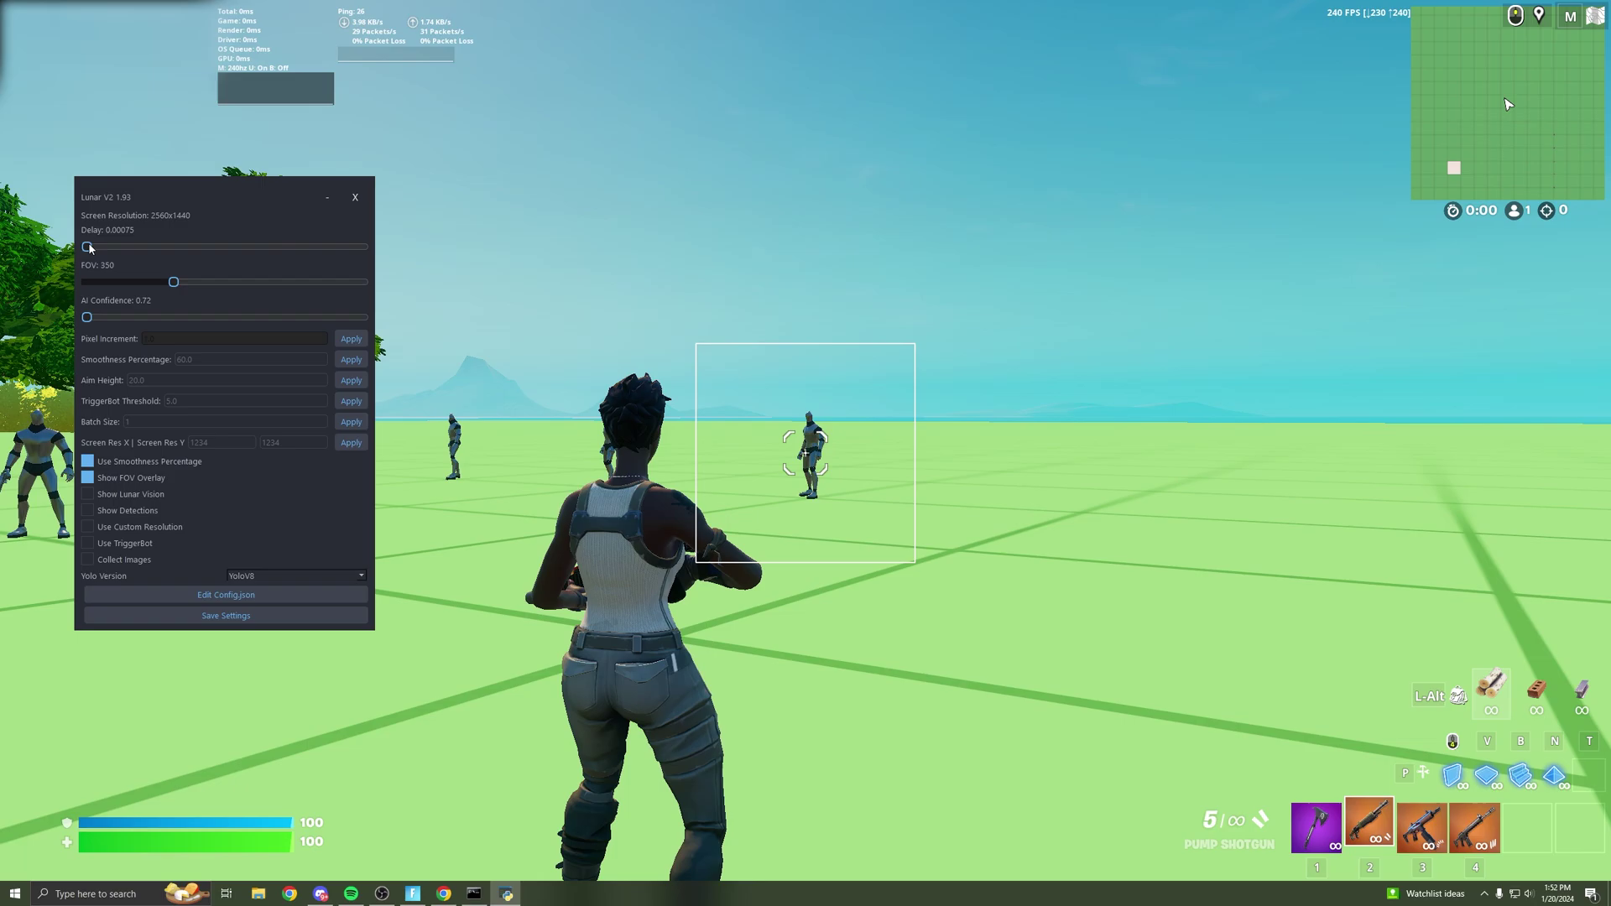
Step: Set the mouse delay to 0.0001 and test aiming at the target dummy in the game
mouse_move(162, 203)
left_mouse_down()
mouse_move(147, 237)
mouse_move(133, 214)
mouse_move(190, 229)
mouse_move(185, 209)
left_mouse_up()
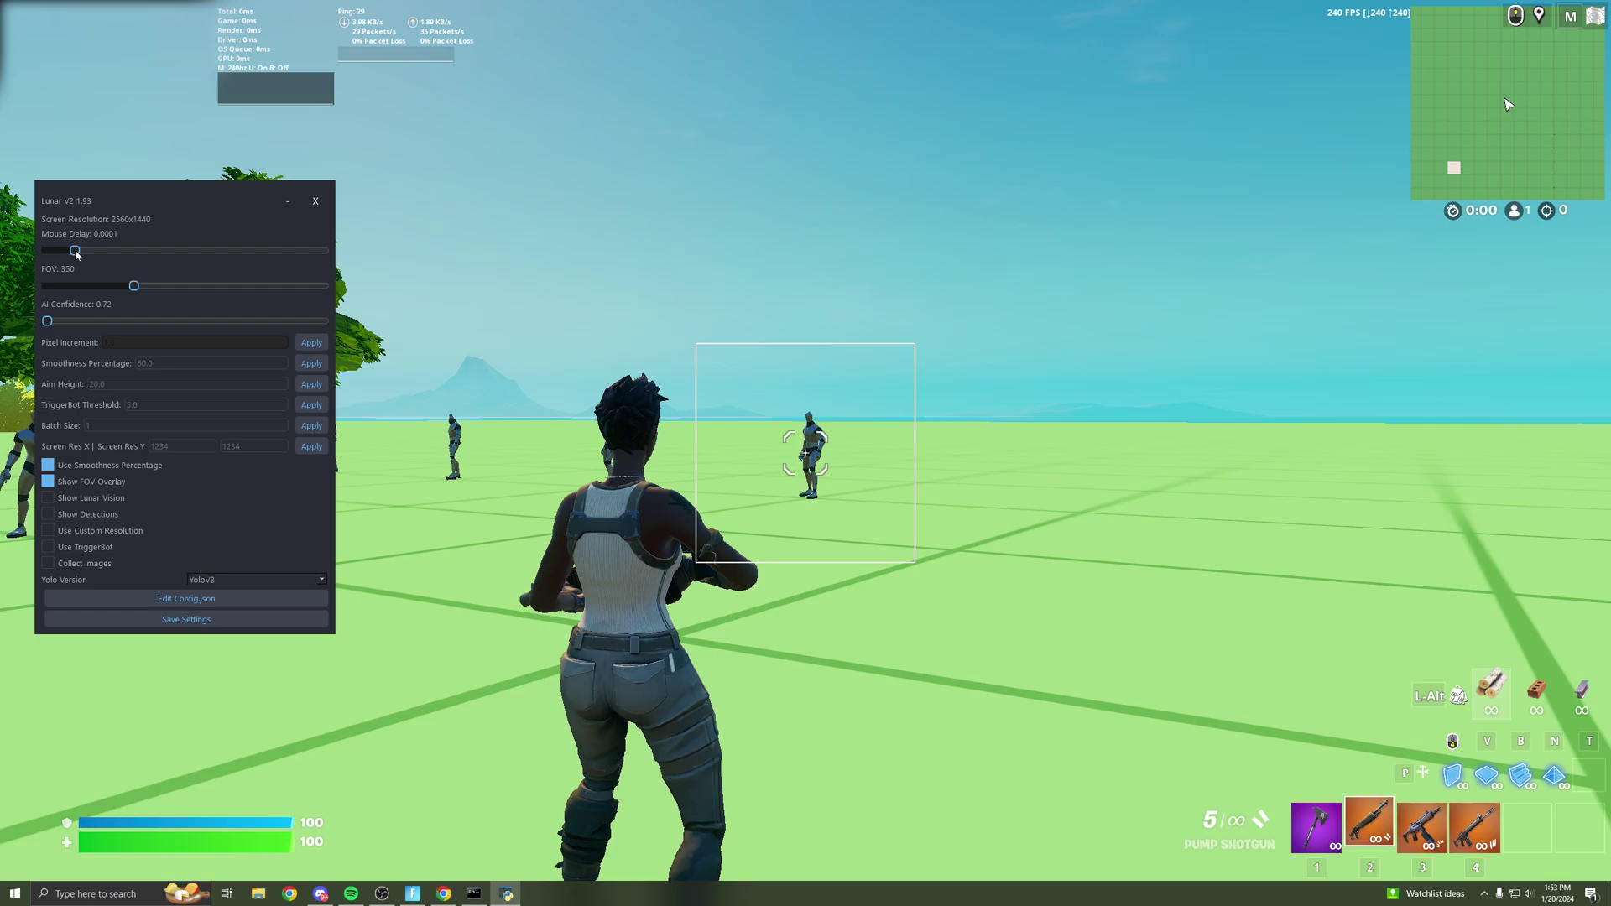
key("alt+Tab")
right_click(806, 453)
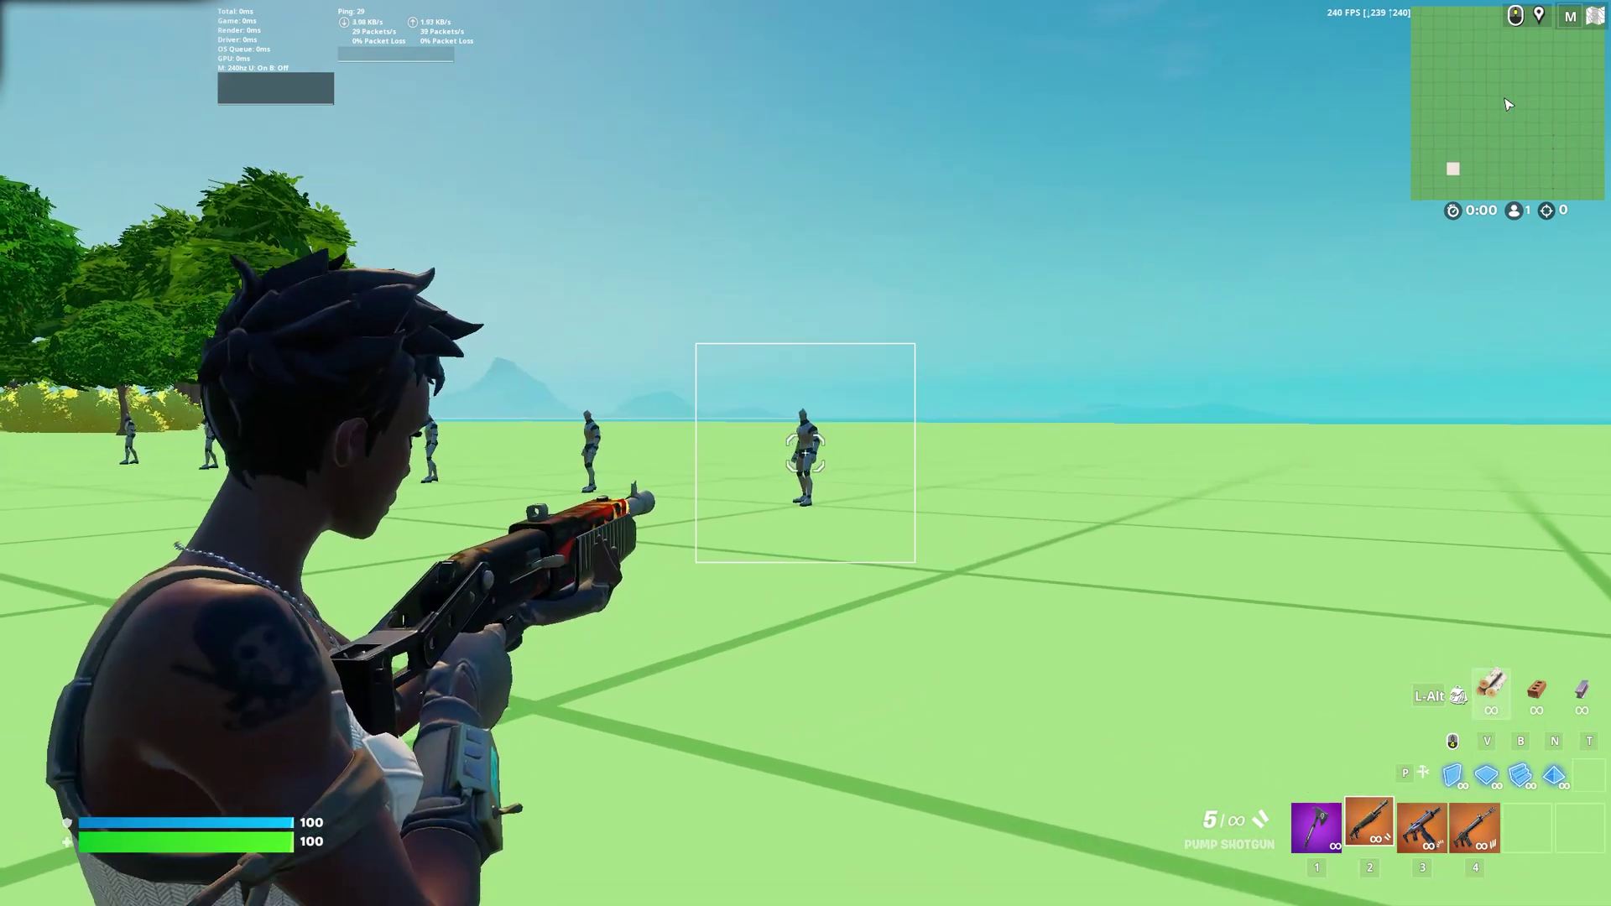
right_click(805, 453)
right_click(806, 453)
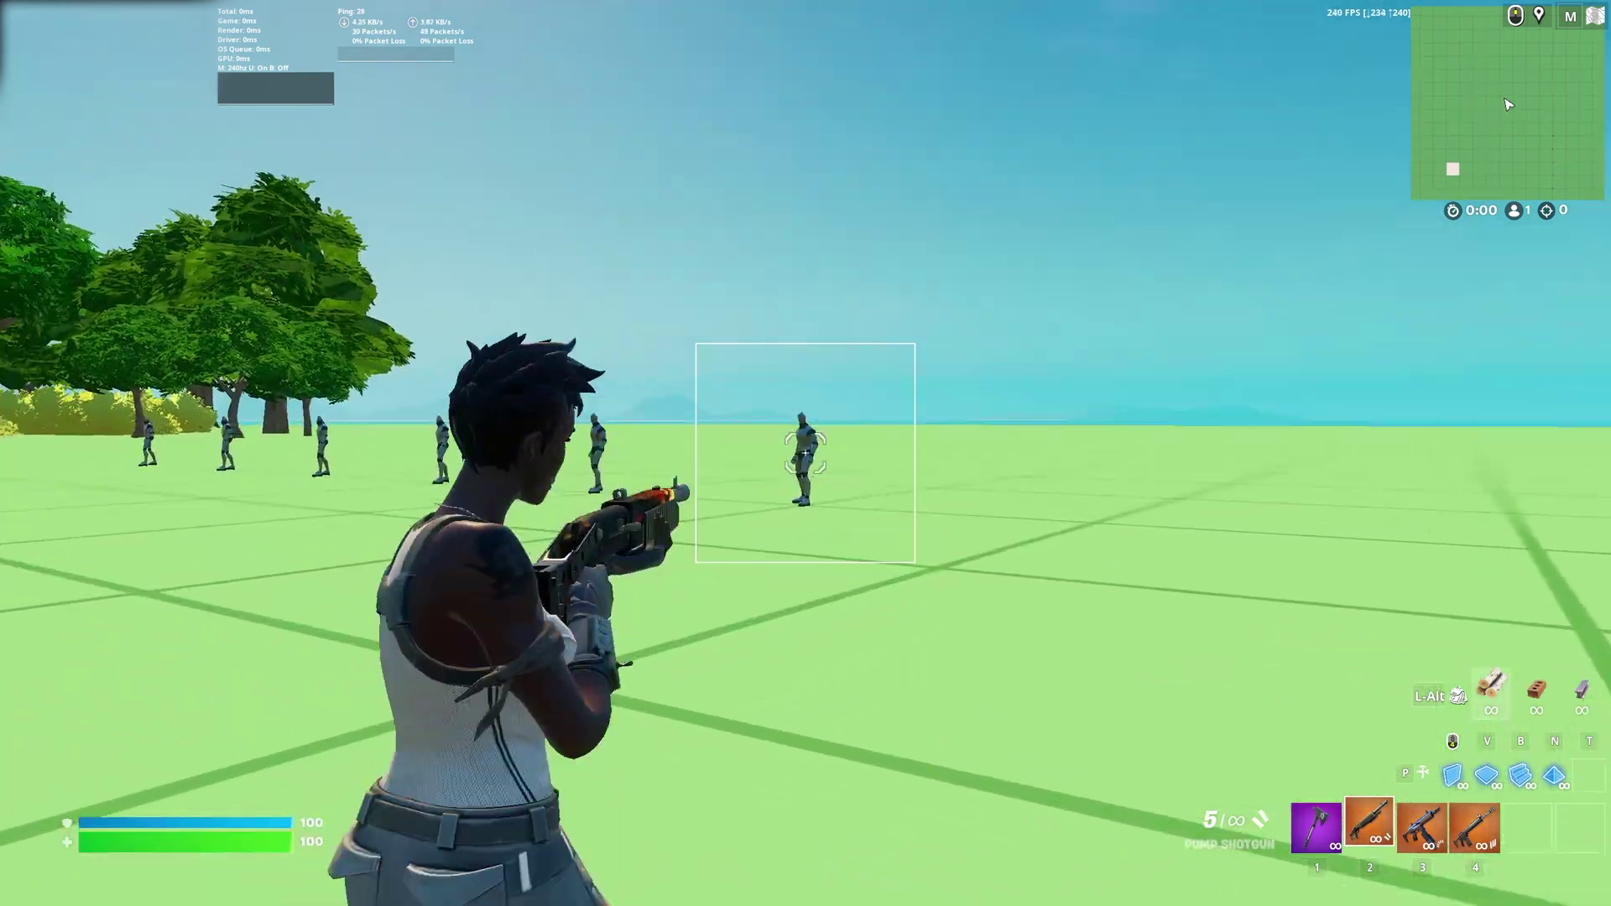
Step: Bring the Lunar settings back, raise the mouse delay slightly, and test aiming at the dummy while strafing
key("super")
left_click(506, 894)
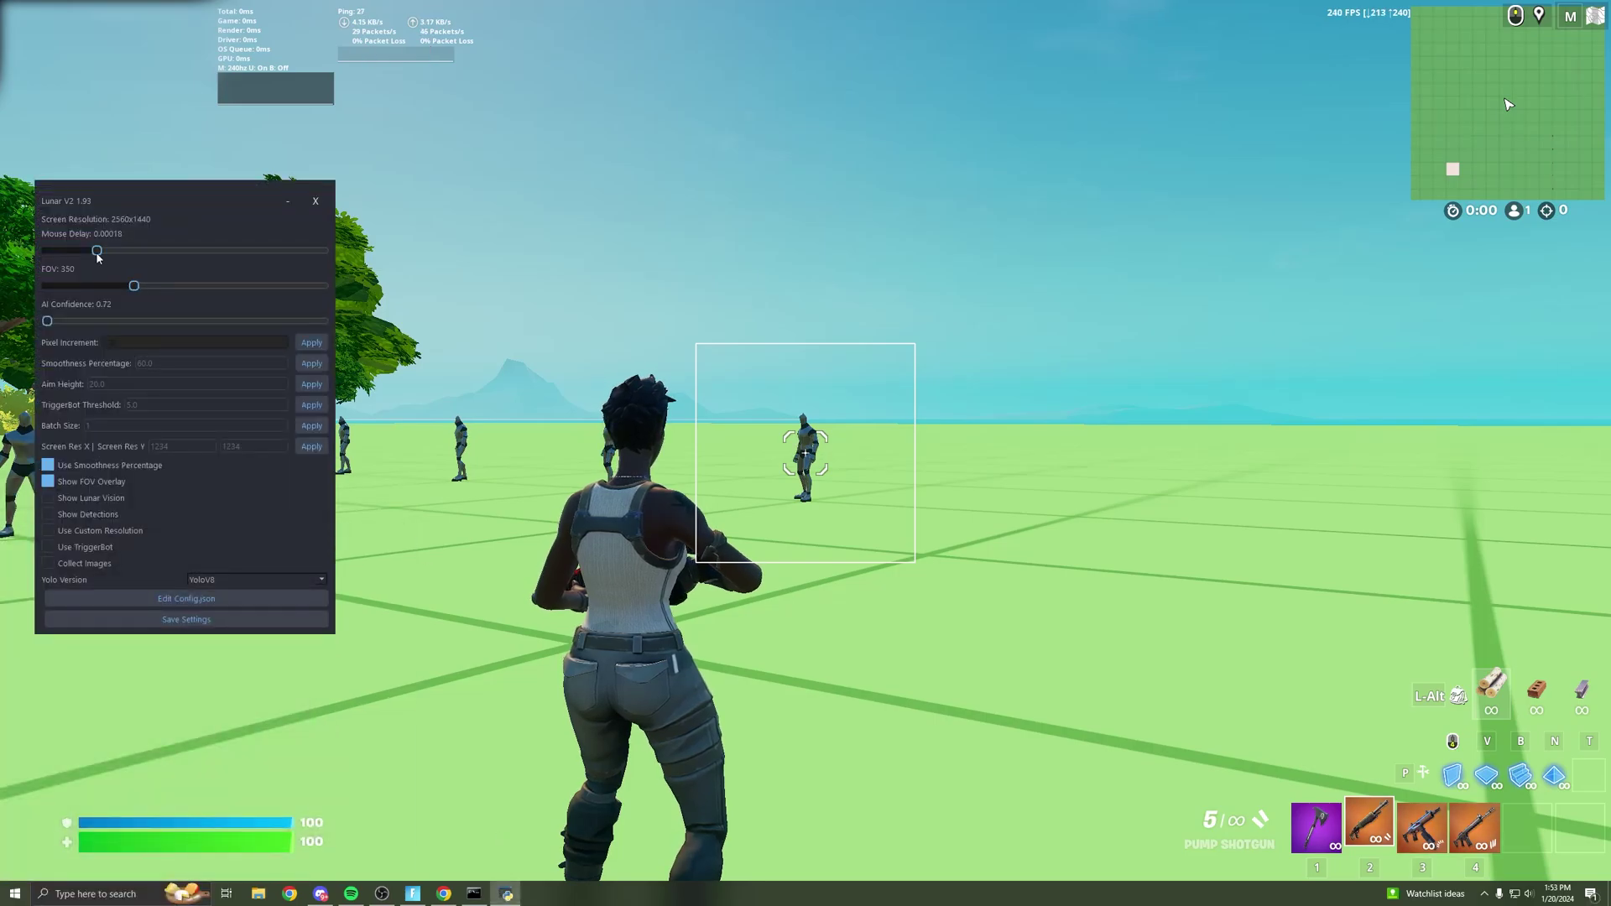
key("alt+Tab")
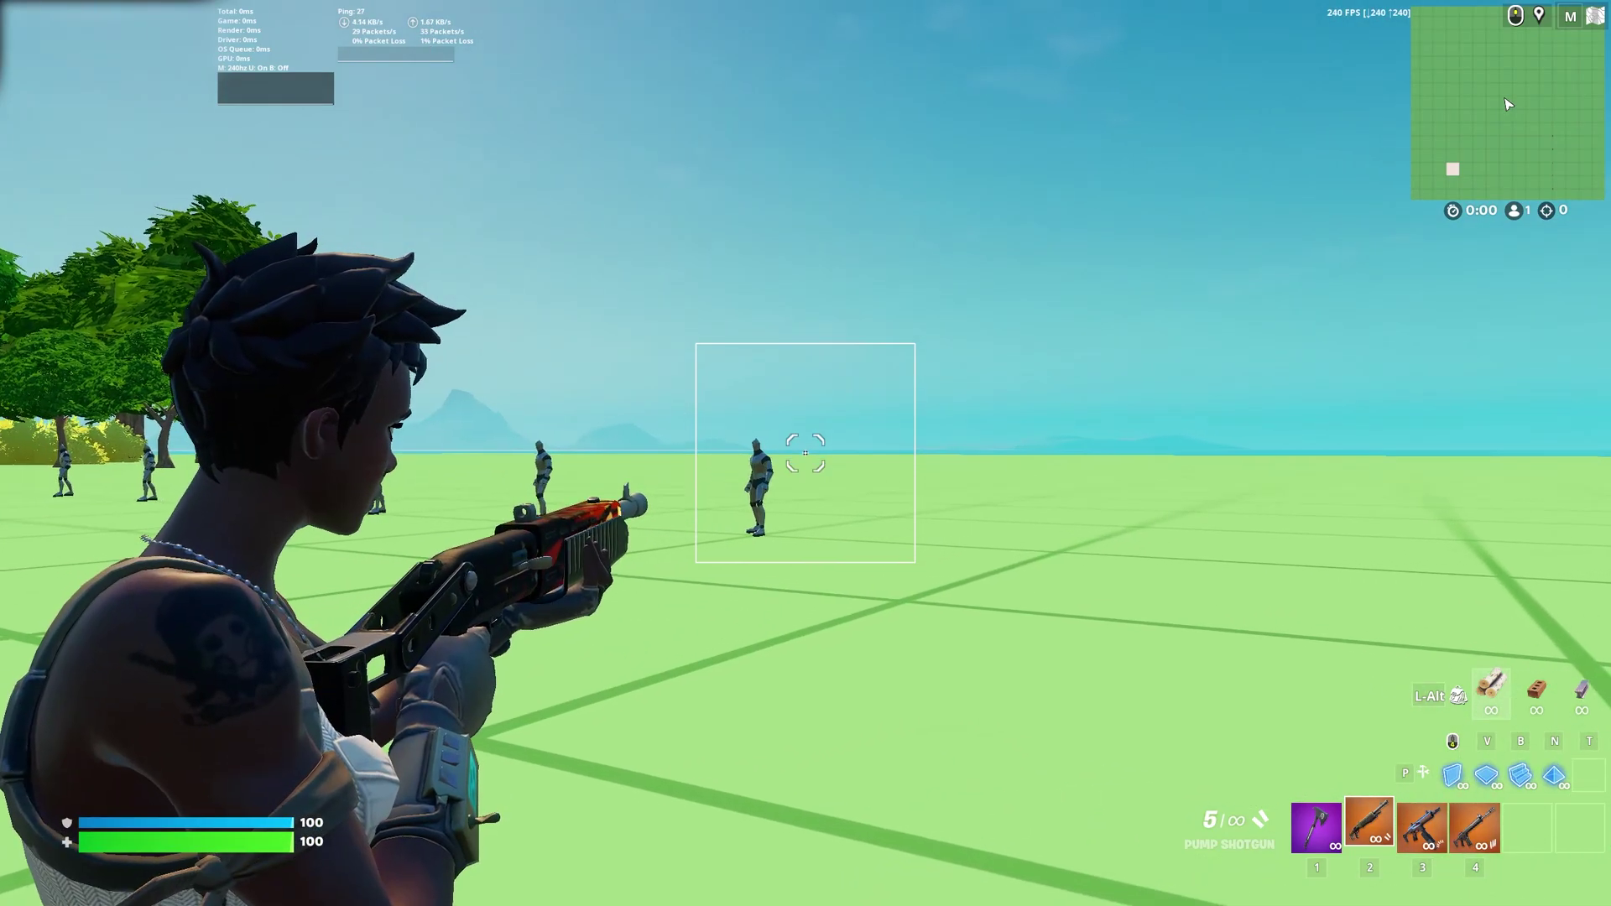
key("a")
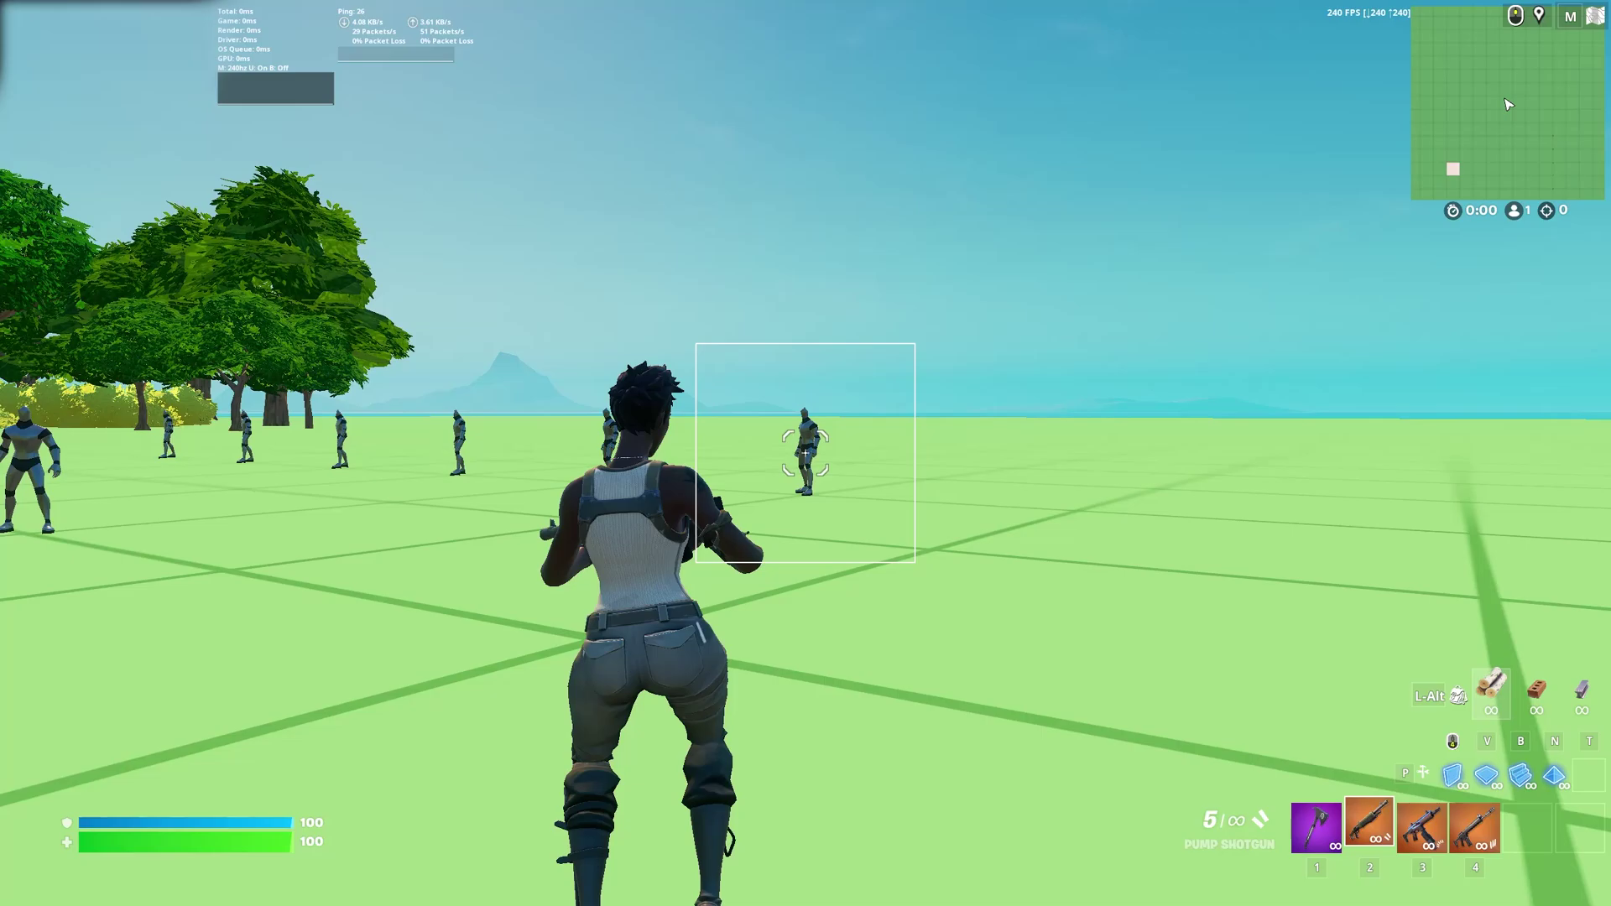
right_click(806, 454)
key("d")
right_click(806, 453)
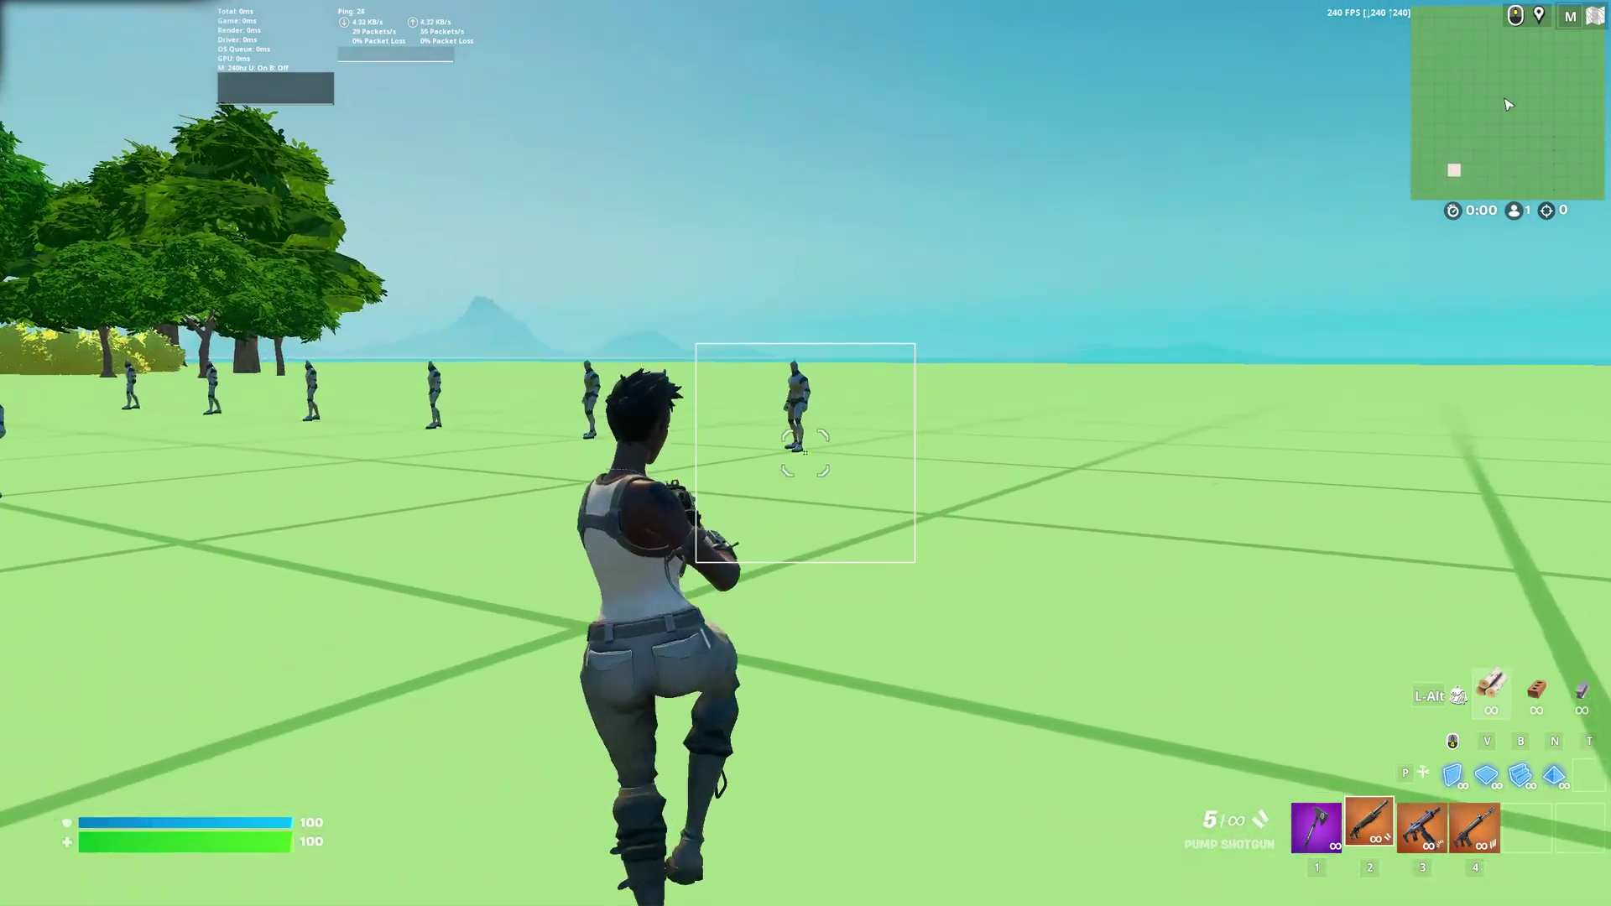
right_click(805, 453)
Step: Return to the Lunar settings, set the mouse delay to 0.0007 and enlarge the detection box size to about 443
key("super")
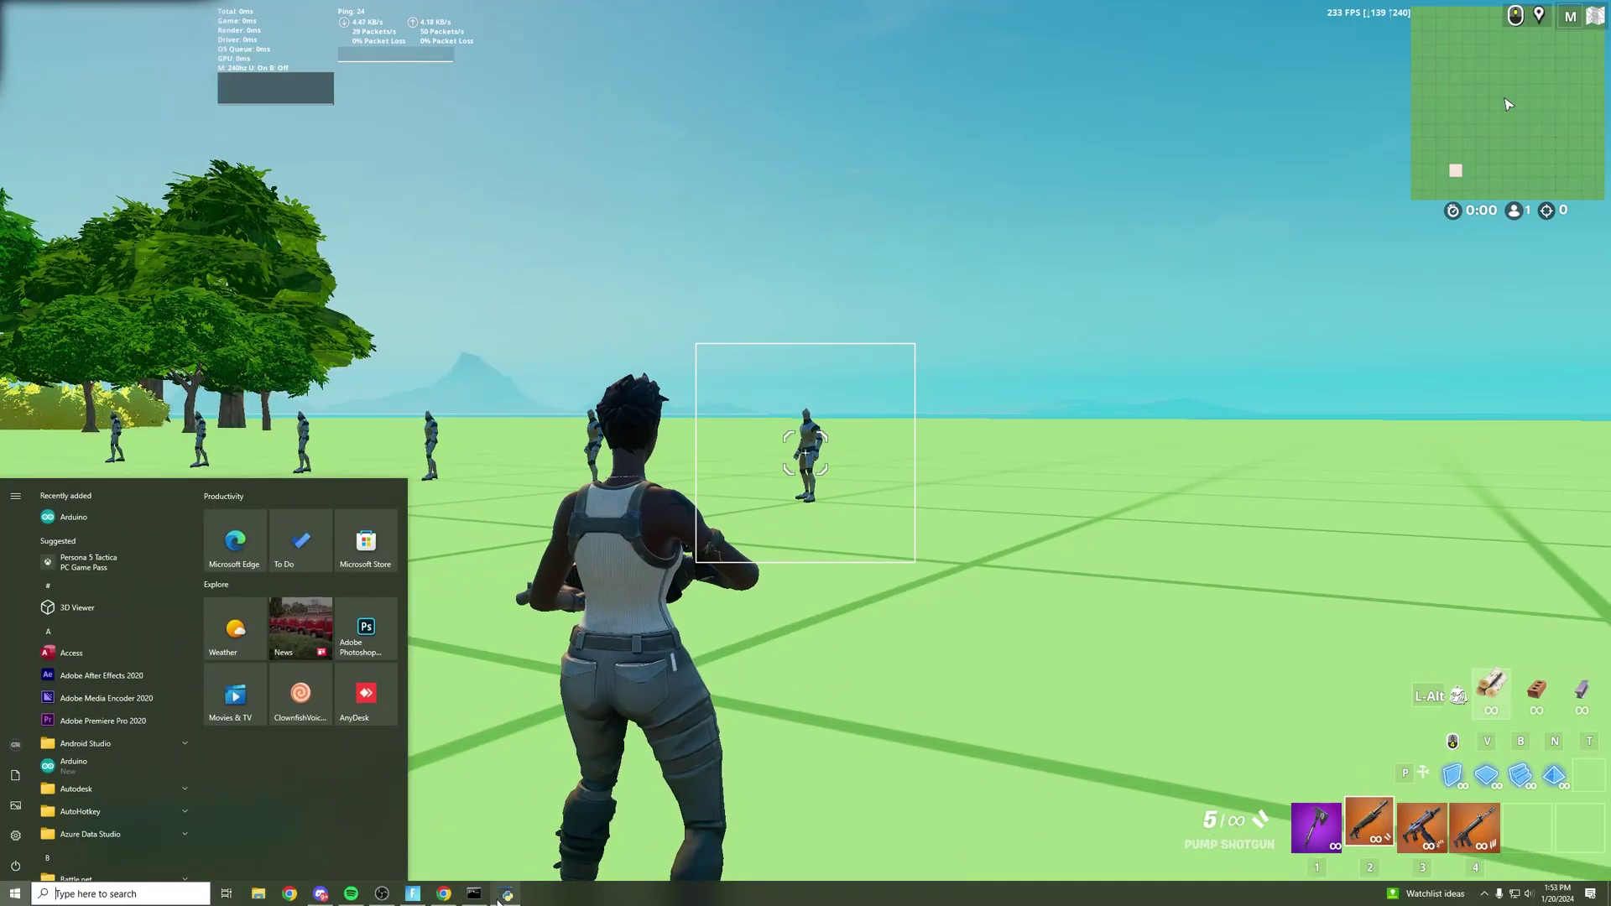
left_click(506, 893)
left_click_drag(198, 214, 160, 219)
left_click_drag(119, 306, 141, 348)
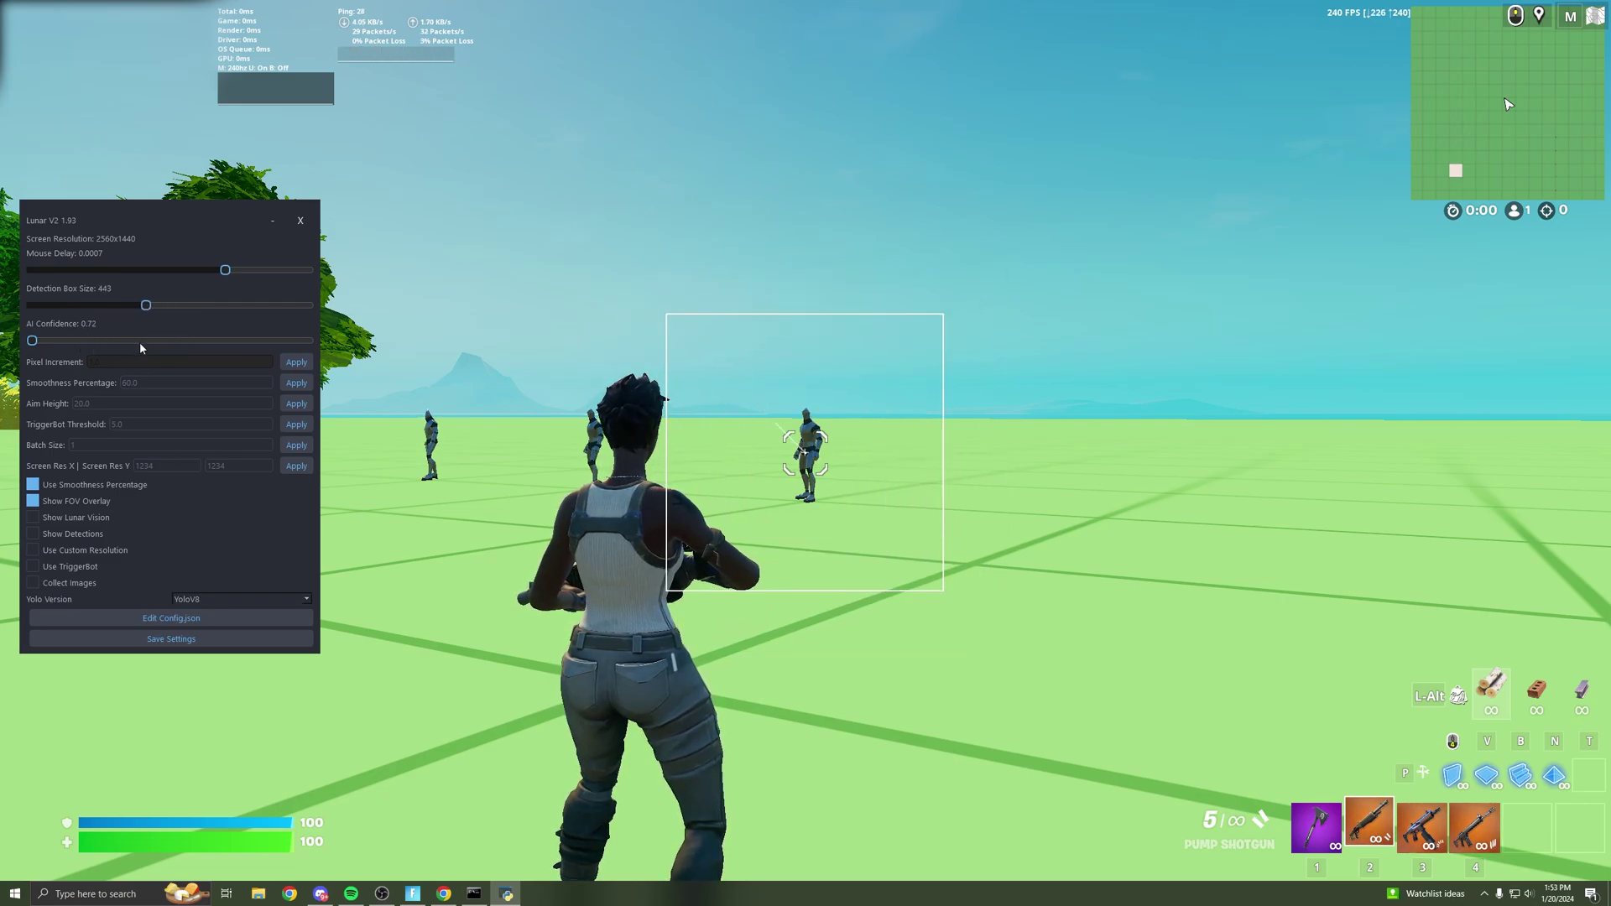
Step: Reduce the detection box size in fine increments to 350
key("Left")
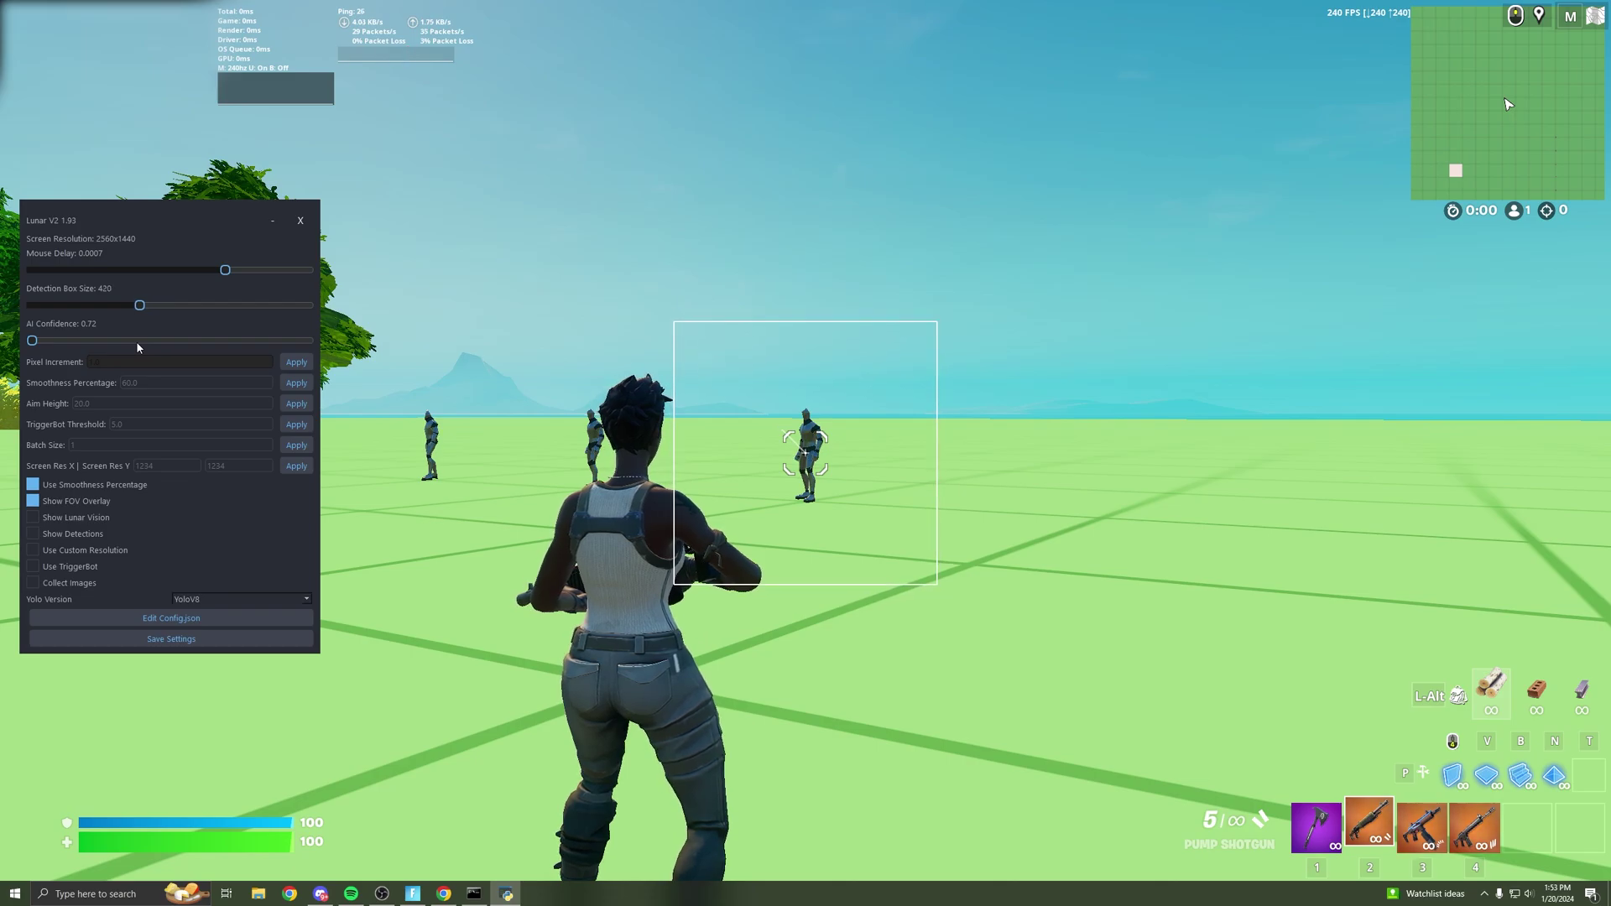
key("Left")
key("Left")
key("Left")
key("Left")
key("Left")
key("Left")
key("Left")
key("Left")
key("Left")
key("Left")
key("Left")
key("Left")
key("Left")
key("Left")
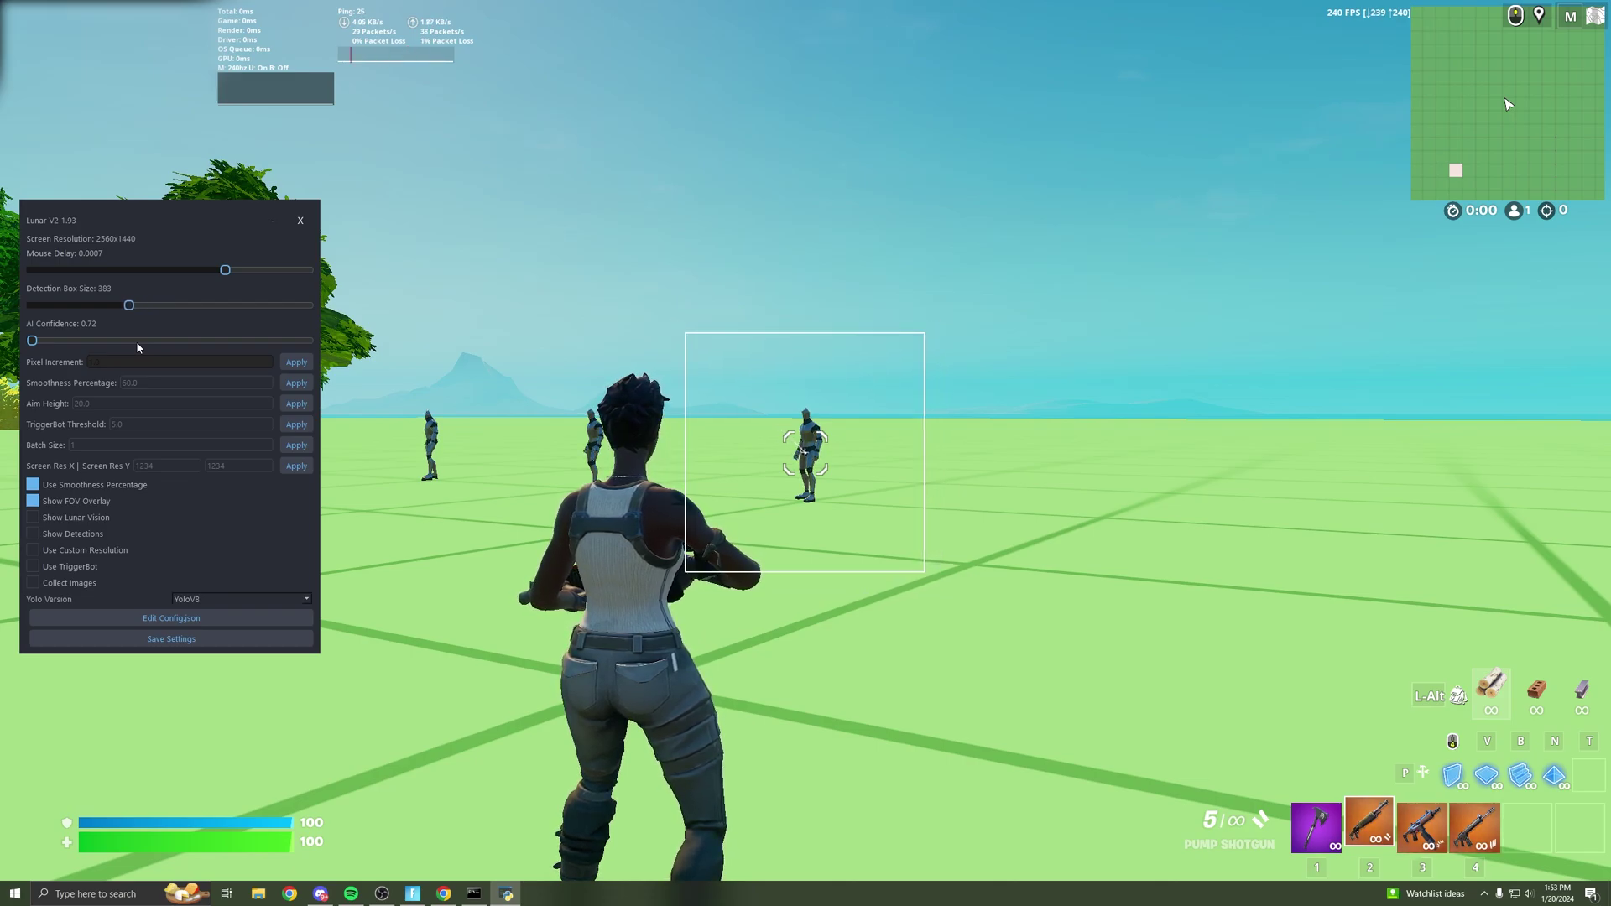
key("Left")
key("Left")
key("Left")
key("Left")
key("Left")
key("Left")
key("Left")
key("Left")
key("Left")
key("Left")
key("Left")
key("Left")
key("Left")
key("Left")
key("Left")
key("Left")
key("Left")
key("Left")
key("Left")
key("Left")
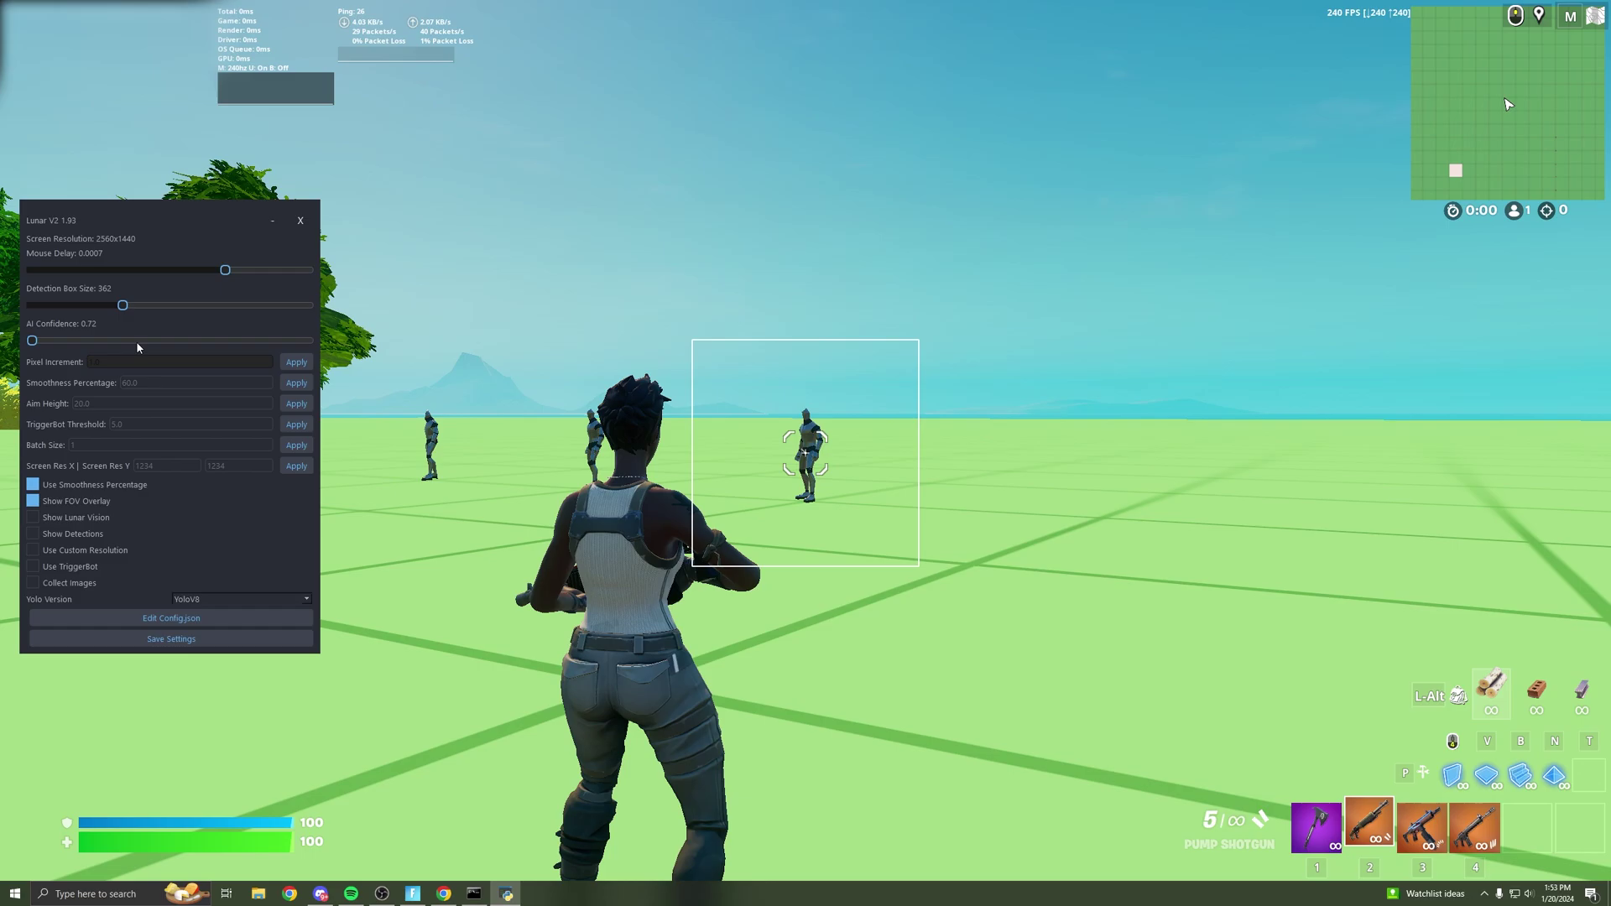
key("Left")
key("Left")
key("Left")
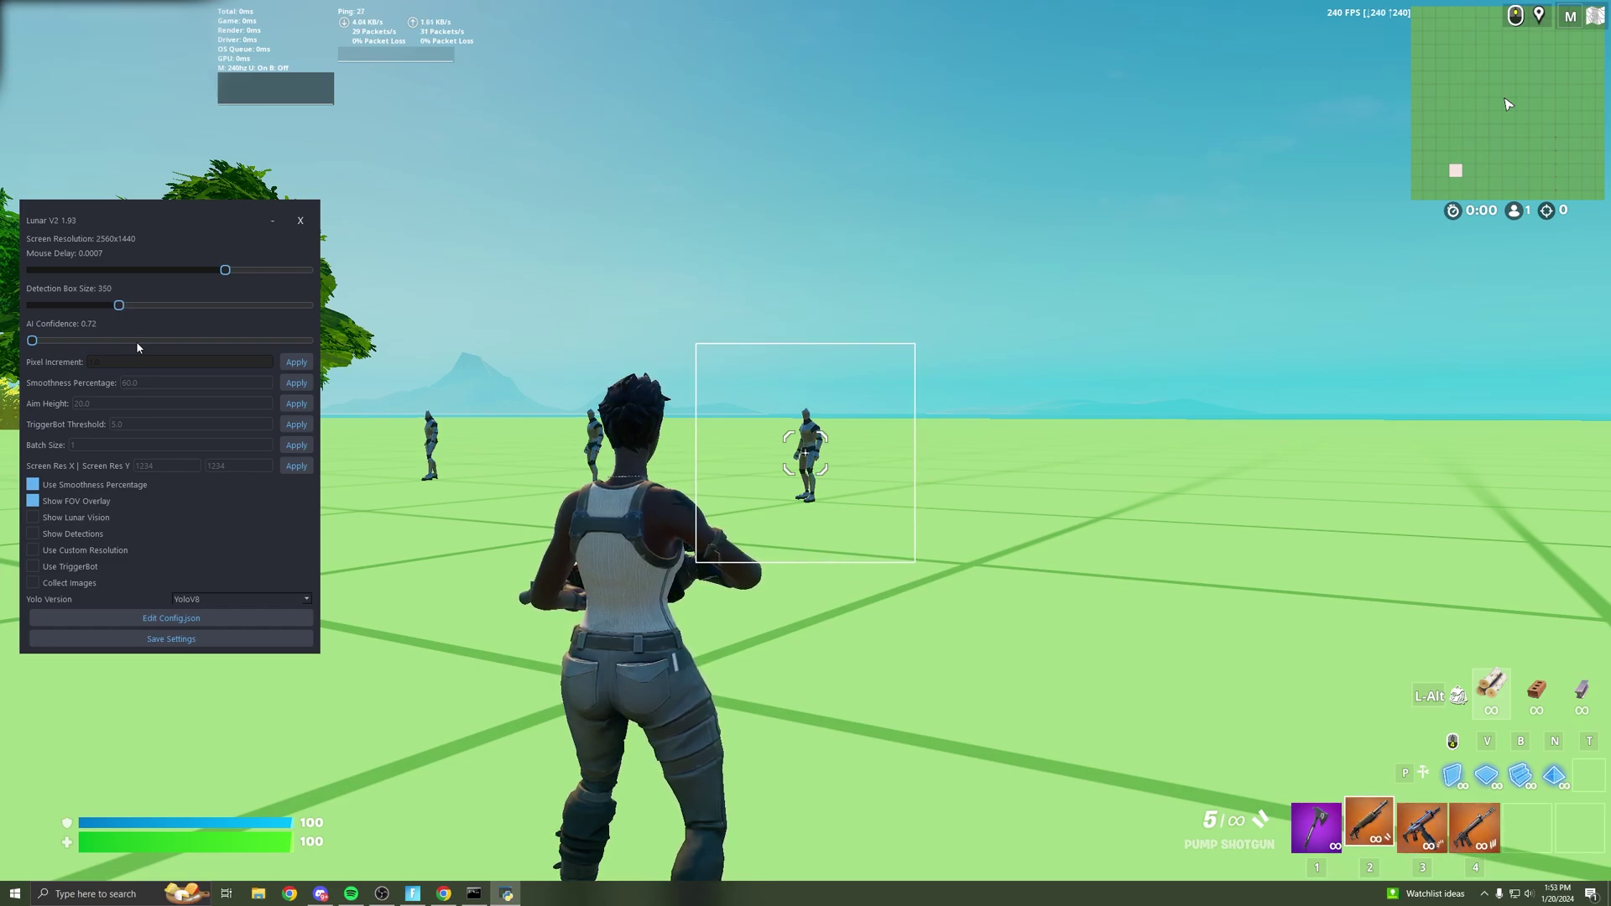
Step: Test aiming at the dummies in the game, checking the AI confidence setting in the Lunar window between tests
mouse_move(182, 216)
left_mouse_down()
mouse_move(111, 223)
mouse_move(132, 248)
mouse_move(205, 210)
left_mouse_up()
left_click(647, 451)
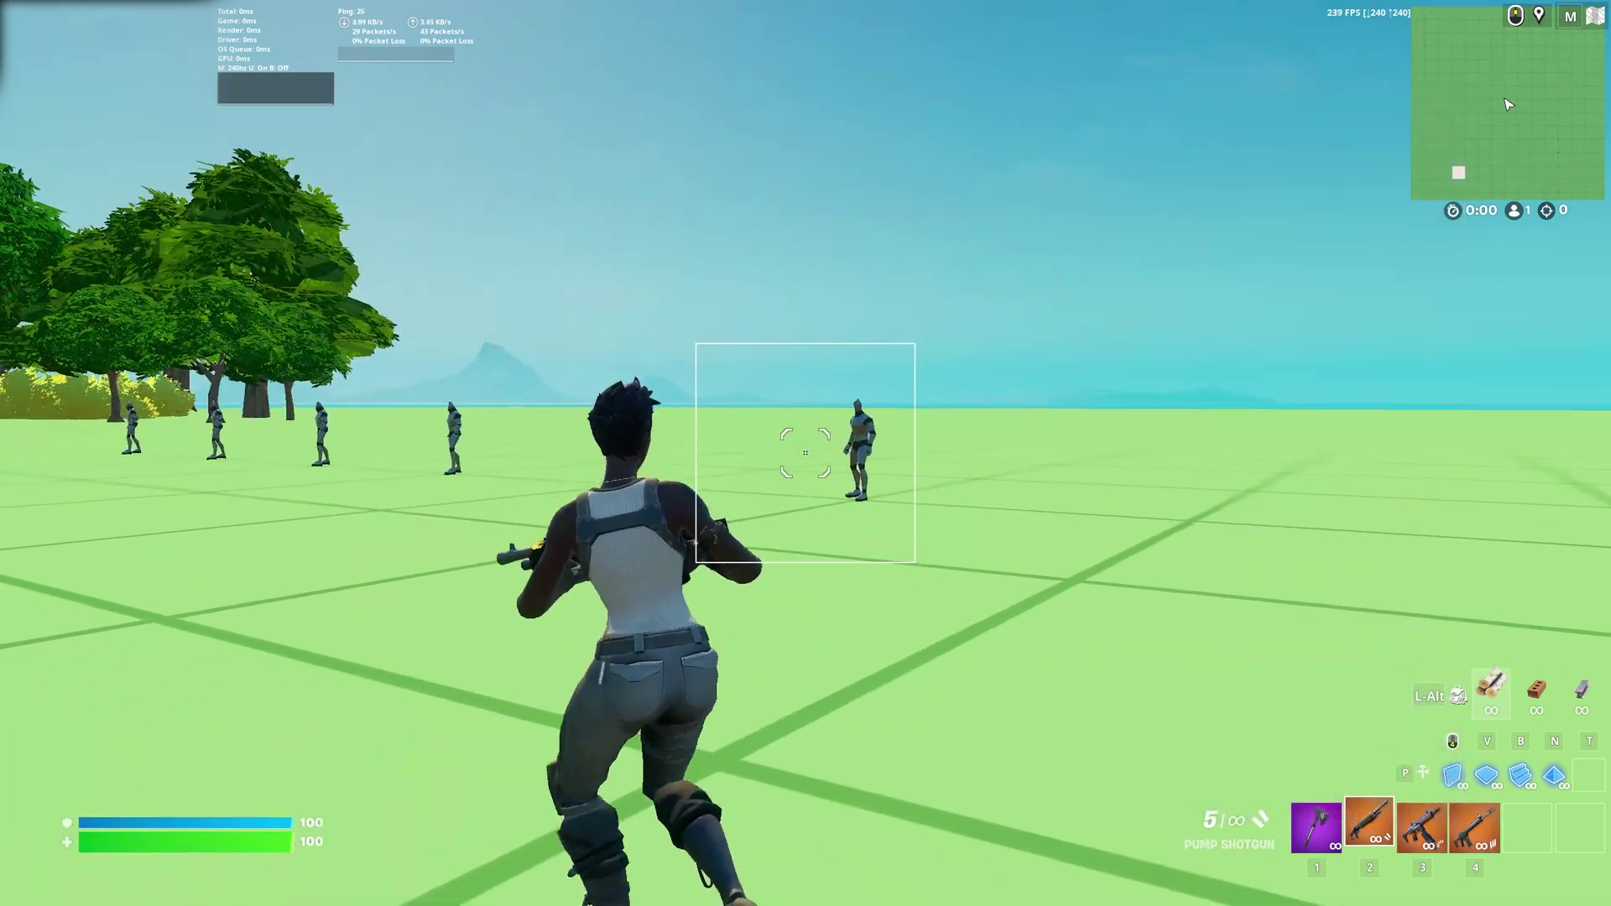
right_click(806, 453)
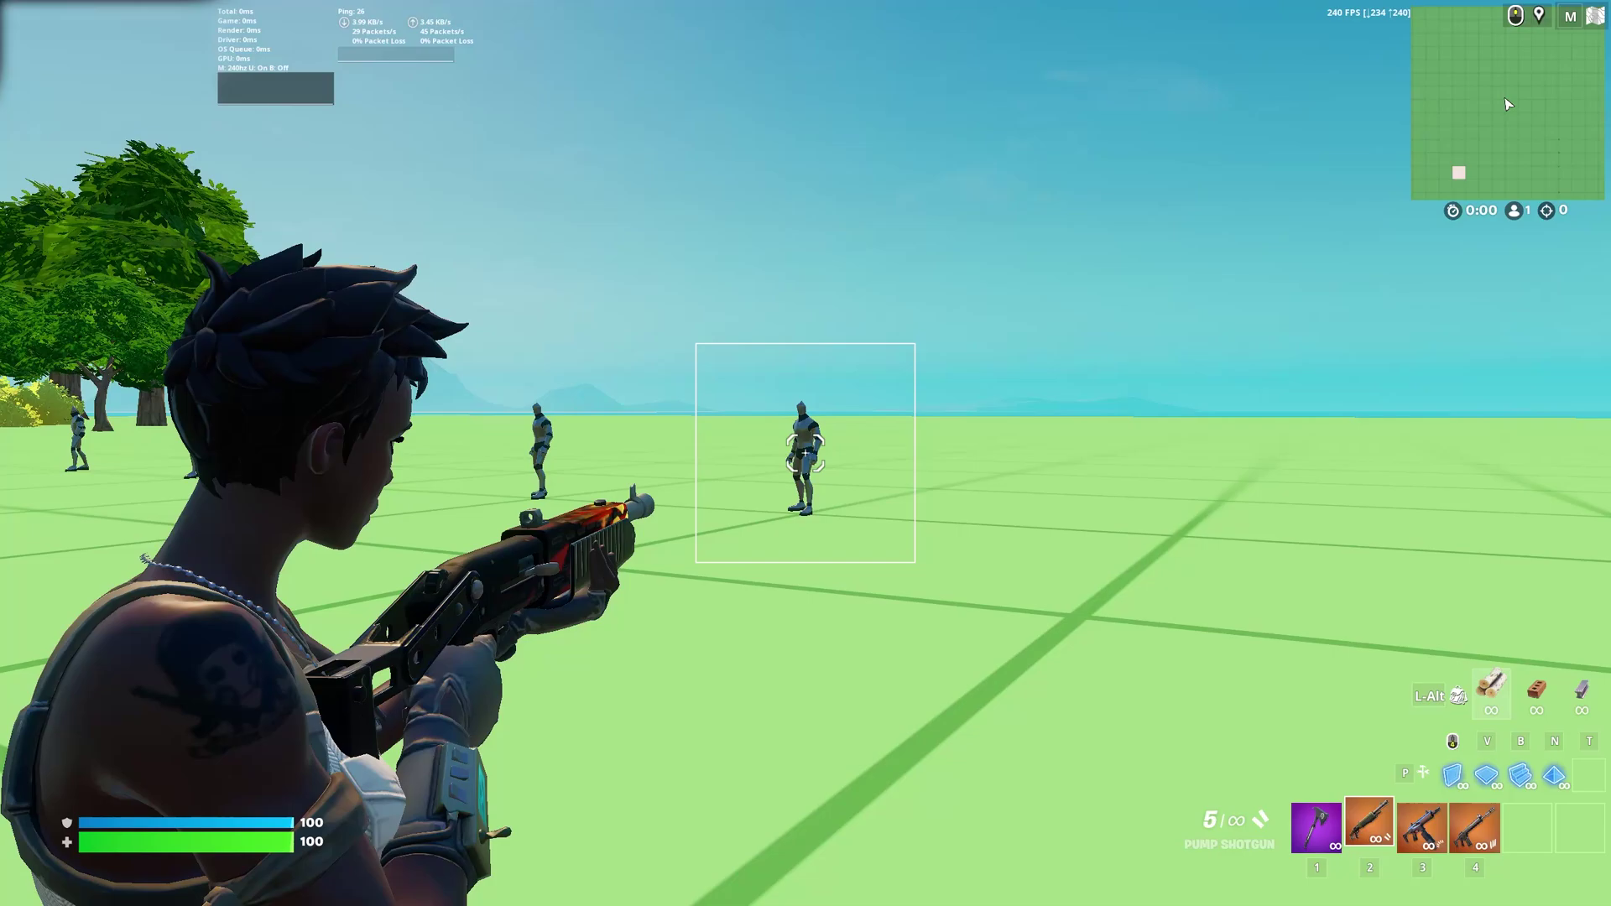
right_click(805, 453)
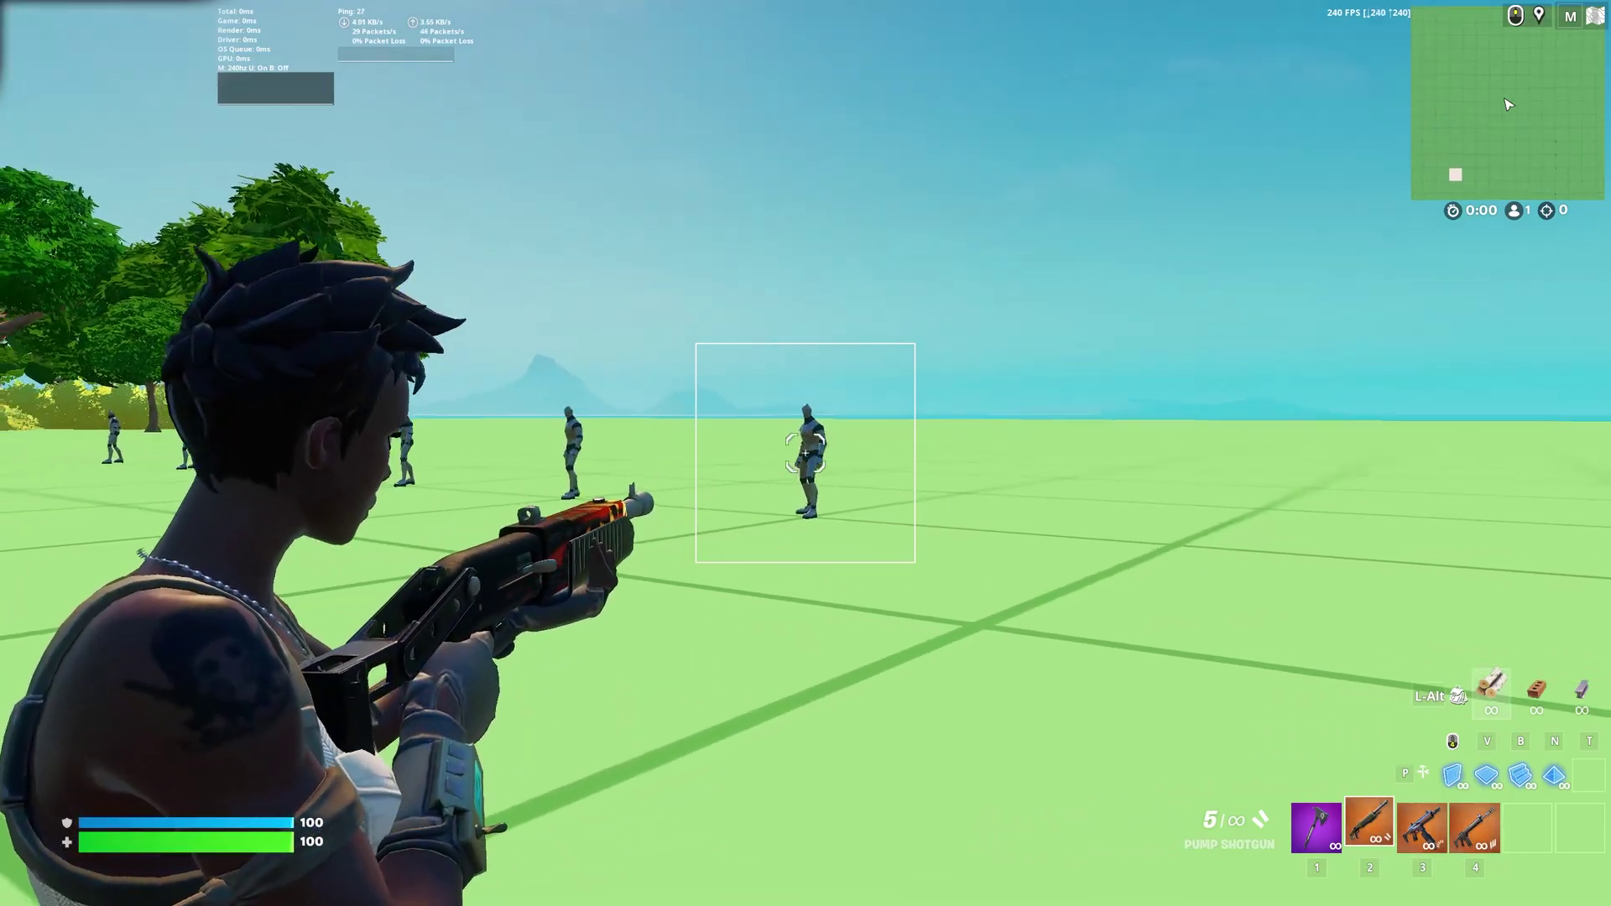
key("a")
right_click(806, 453)
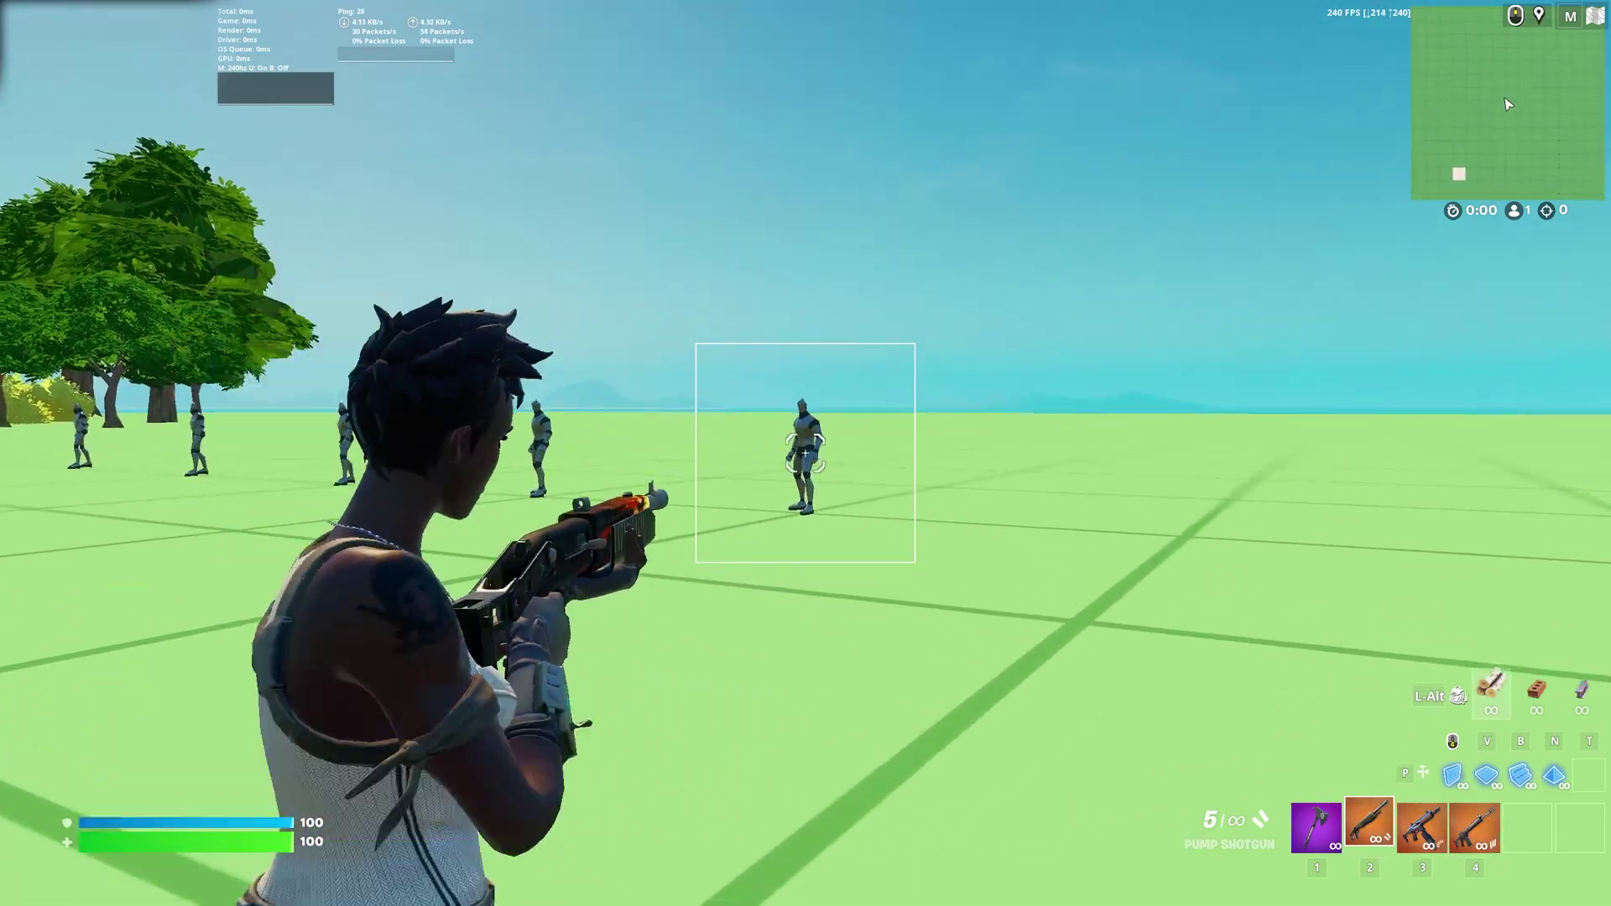
key("super")
left_click(506, 894)
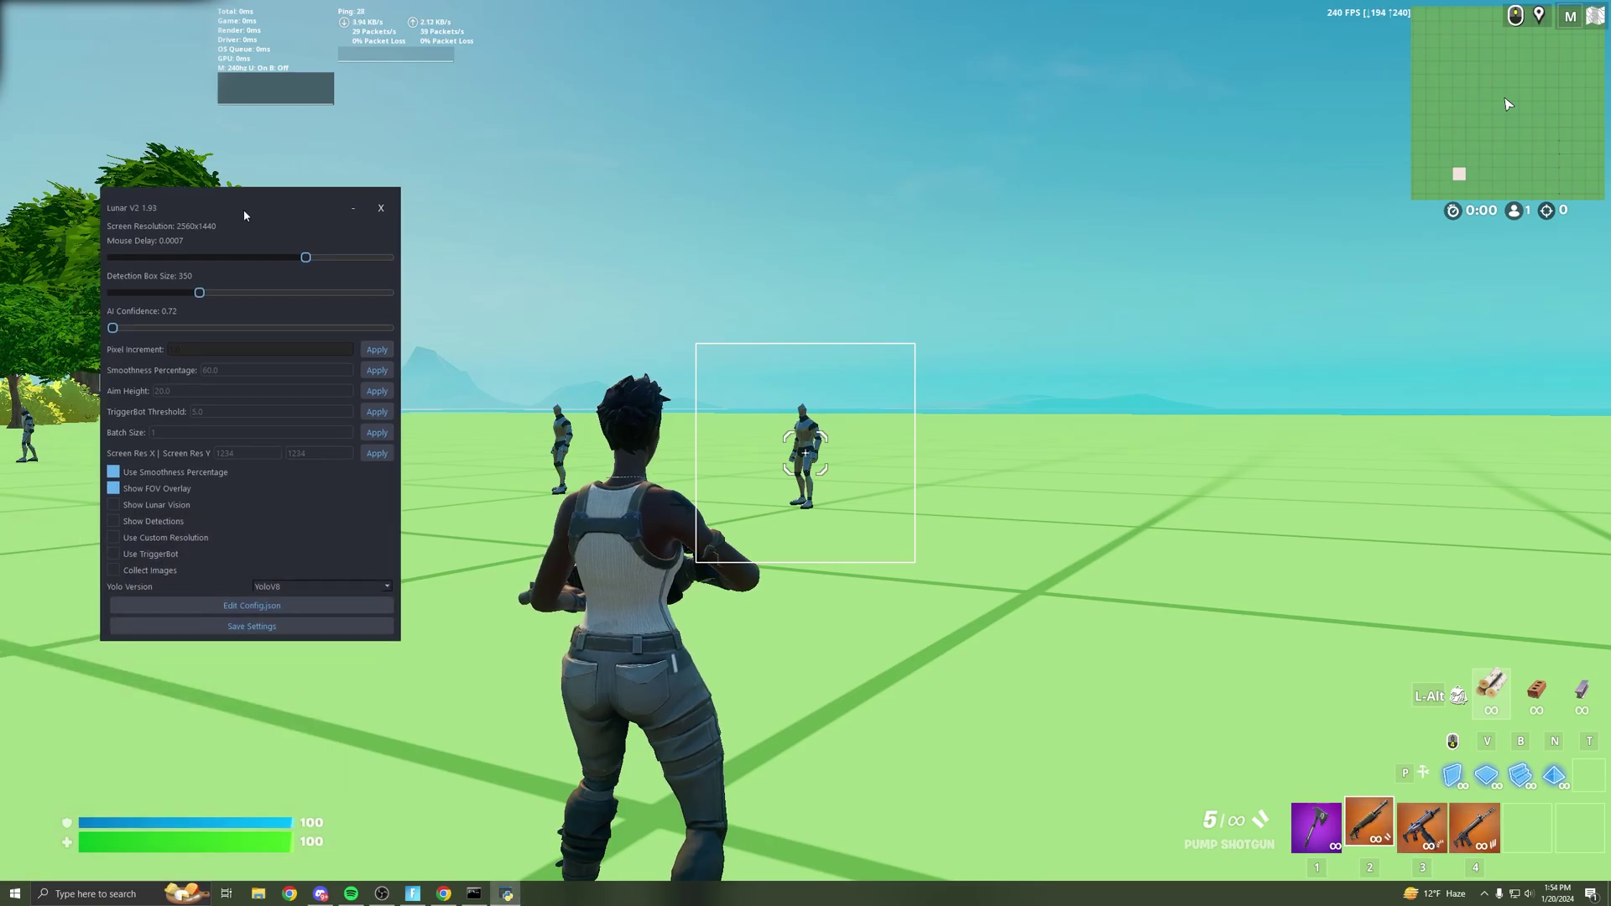
left_click_drag(216, 211, 271, 214)
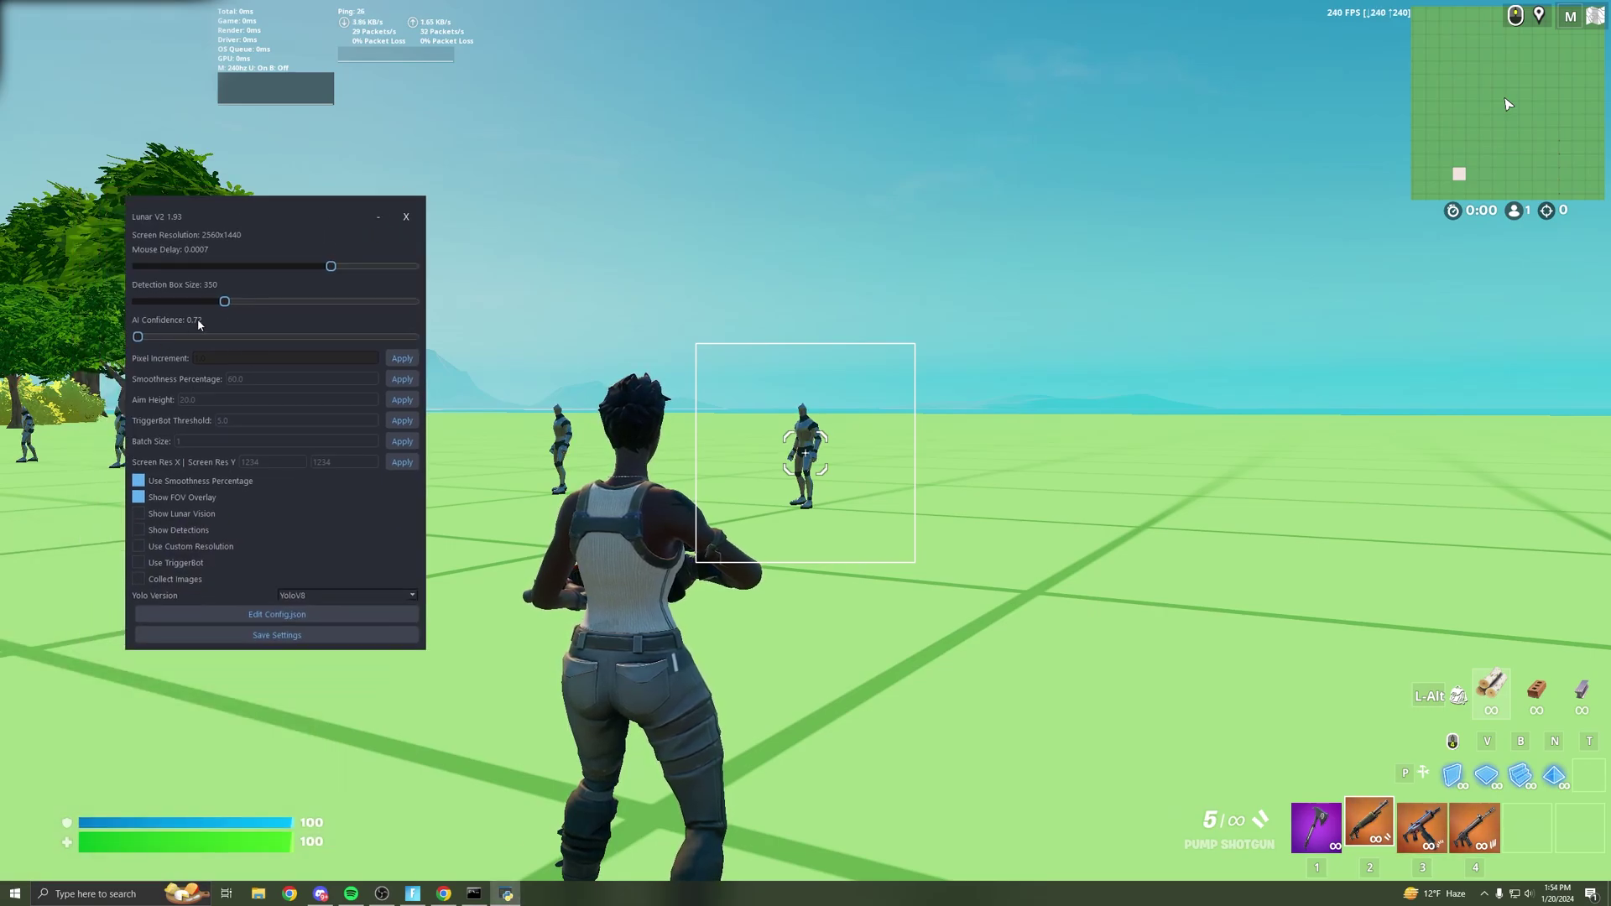
left_click(706, 477)
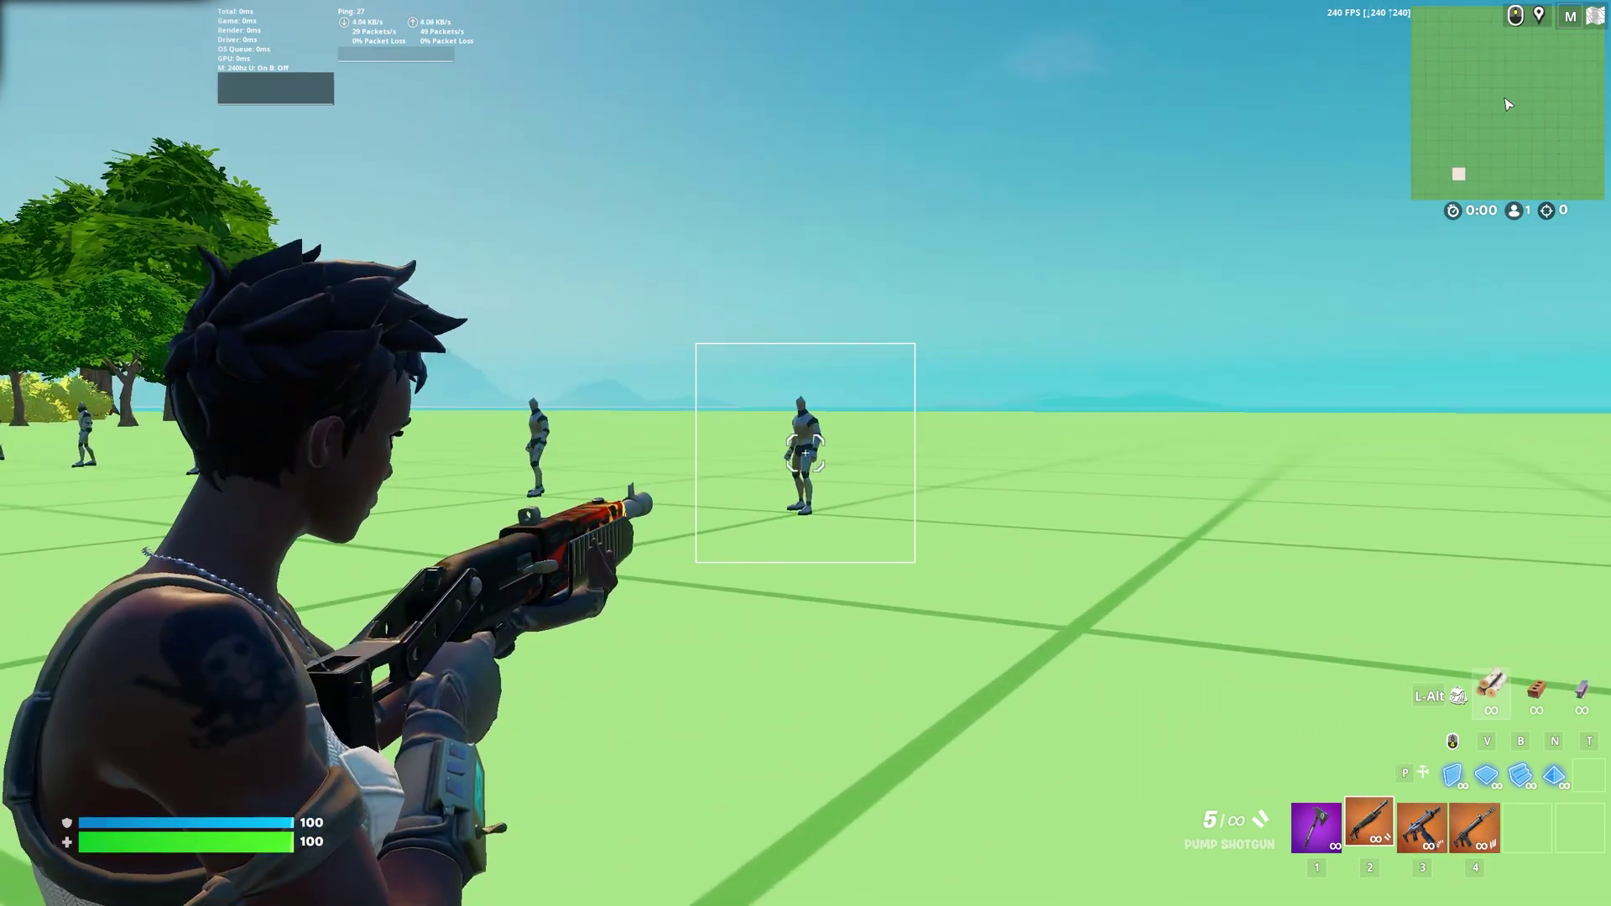
right_click(806, 453)
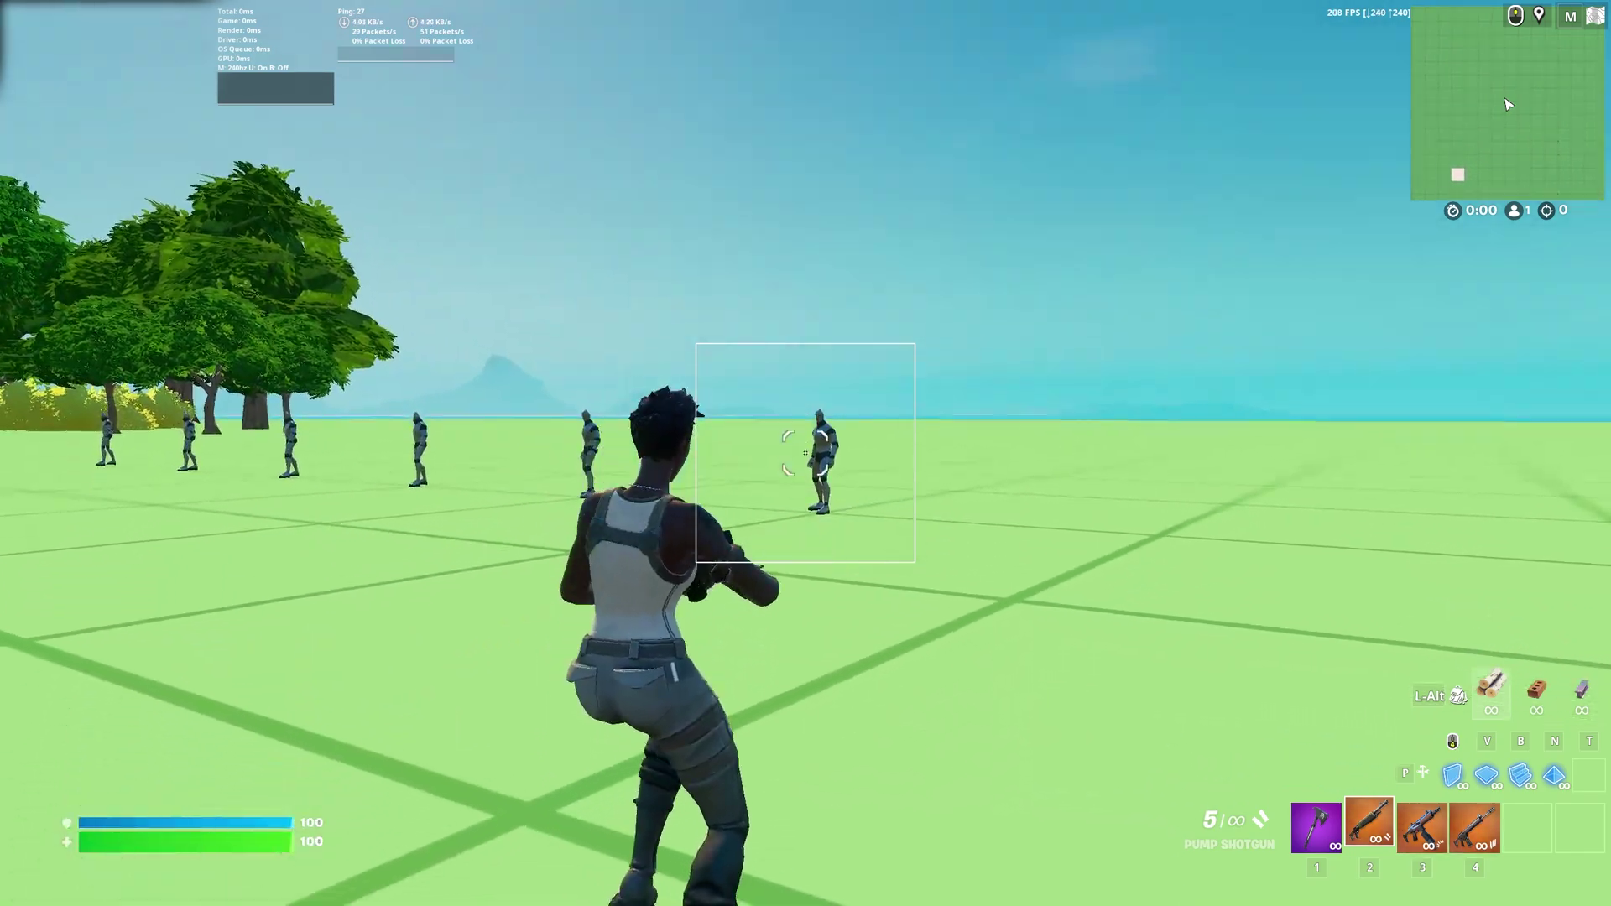
Step: Bring up the Lunar settings, set the AI confidence to about 0.28, and test aiming in the game
key("super")
left_click(506, 893)
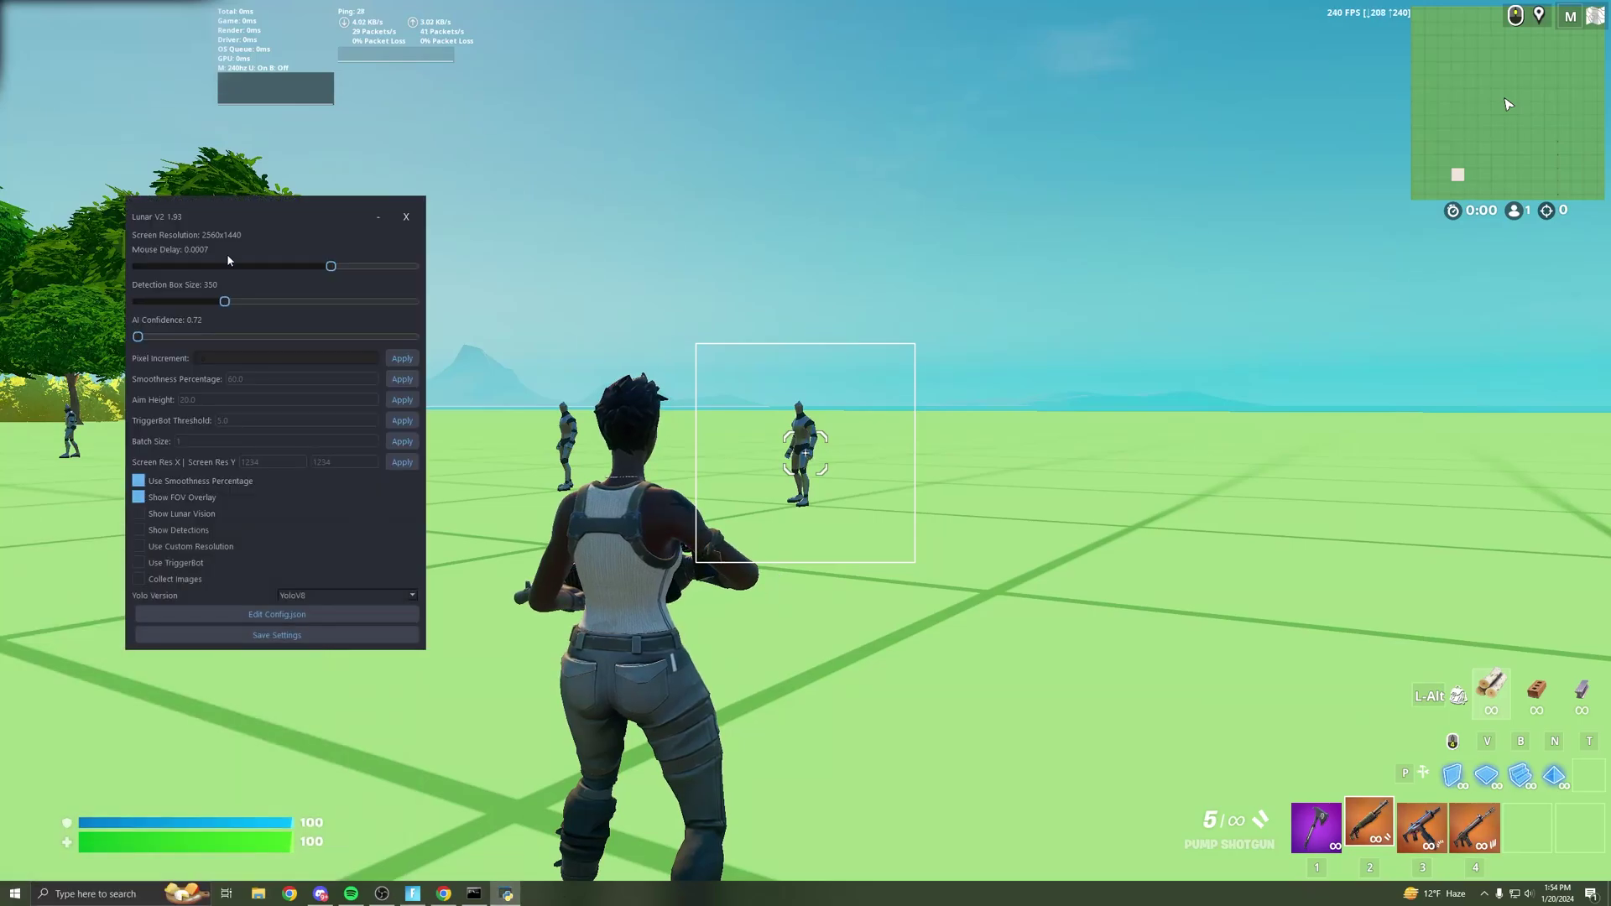
left_click_drag(226, 253, 271, 242)
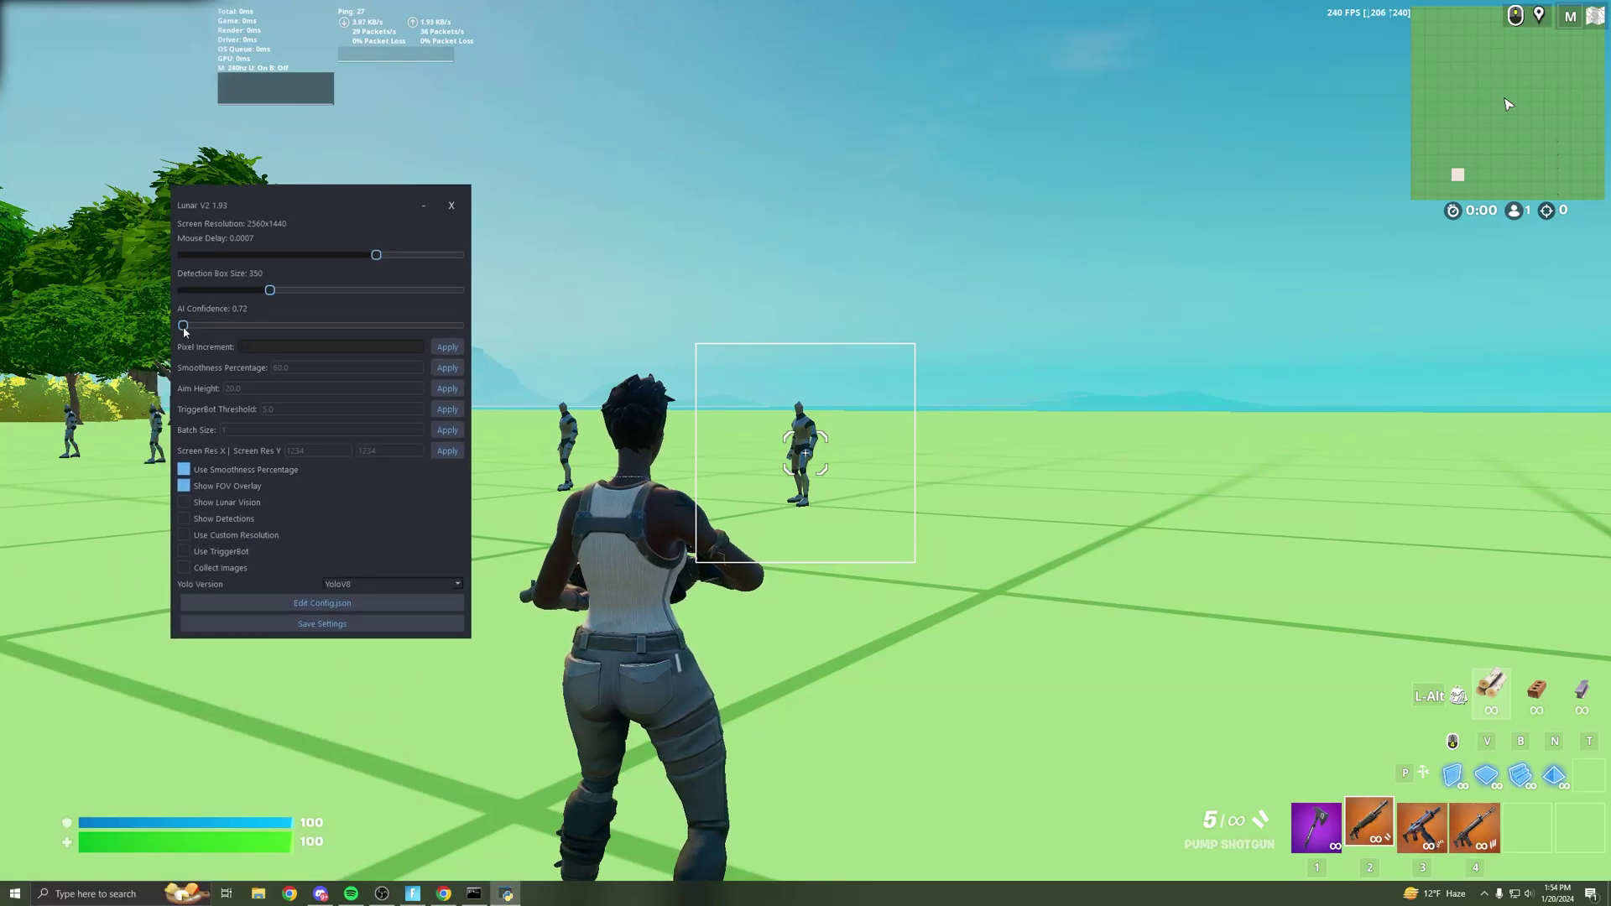
left_click_drag(184, 326, 261, 334)
left_click(674, 415)
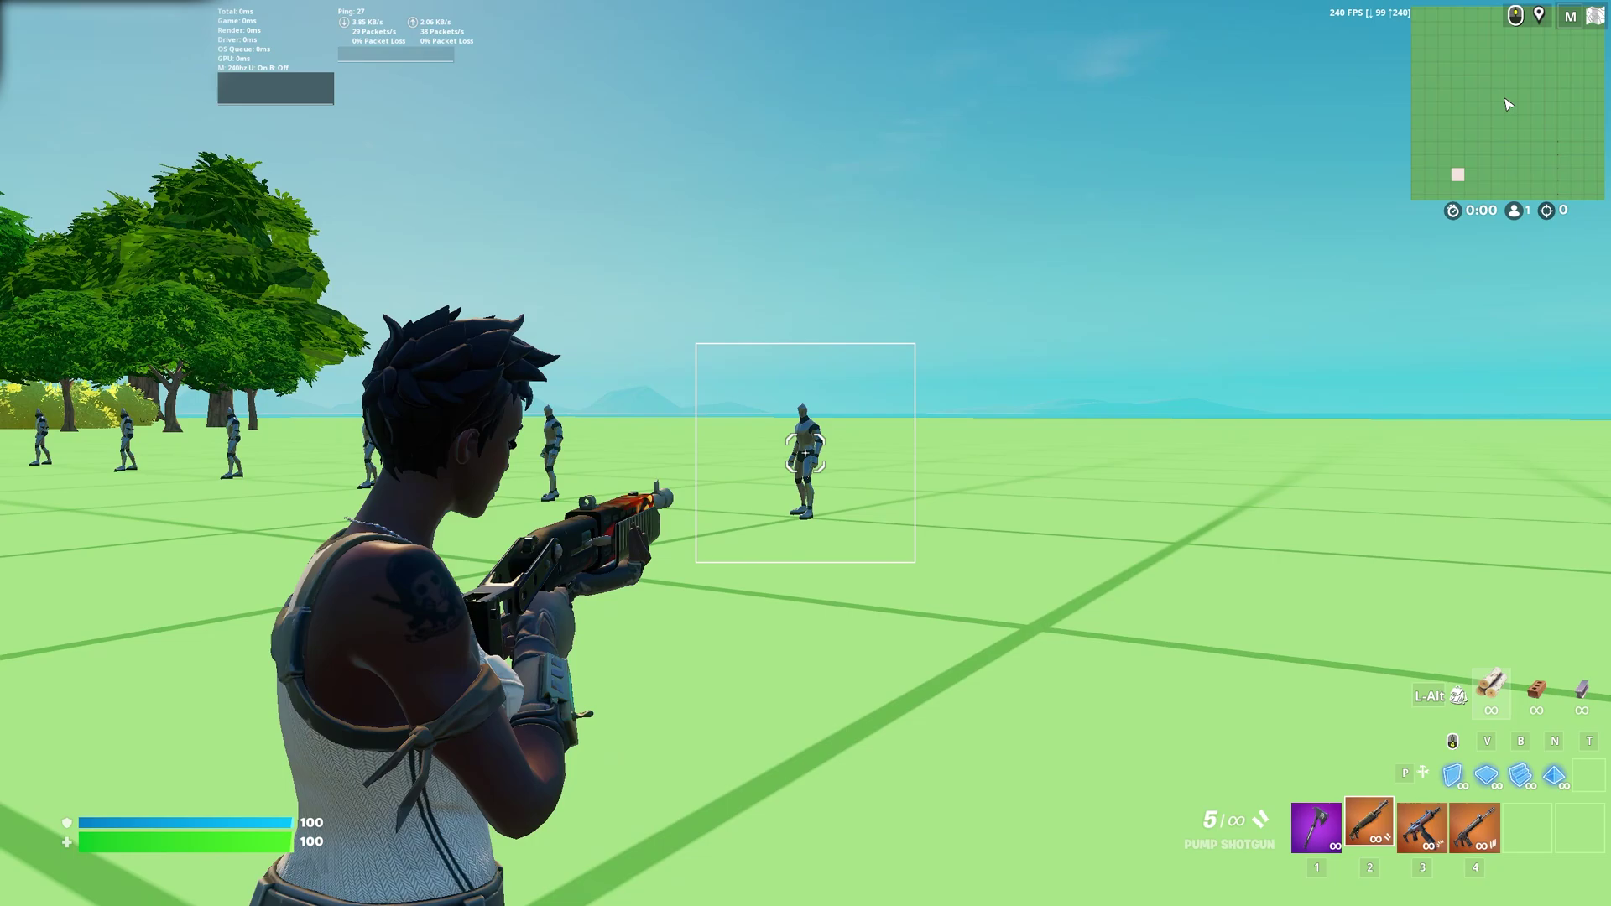
Step: Return to the Lunar settings, set the AI confidence to 0.57, and switch back to the game to aim at the dummies
key("super")
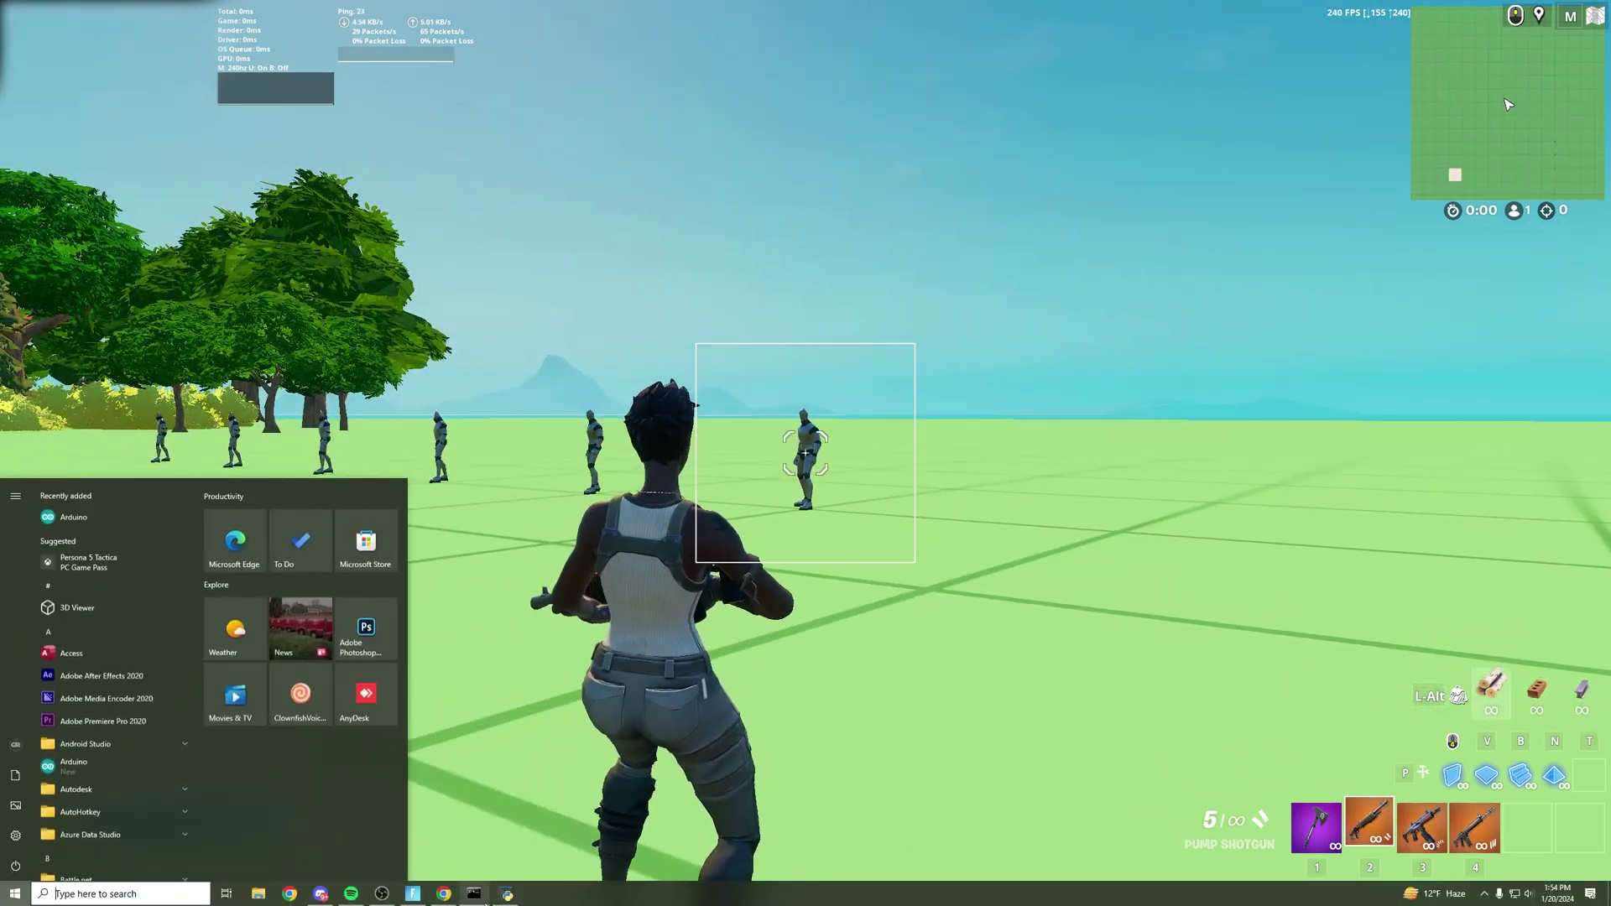
left_click(507, 894)
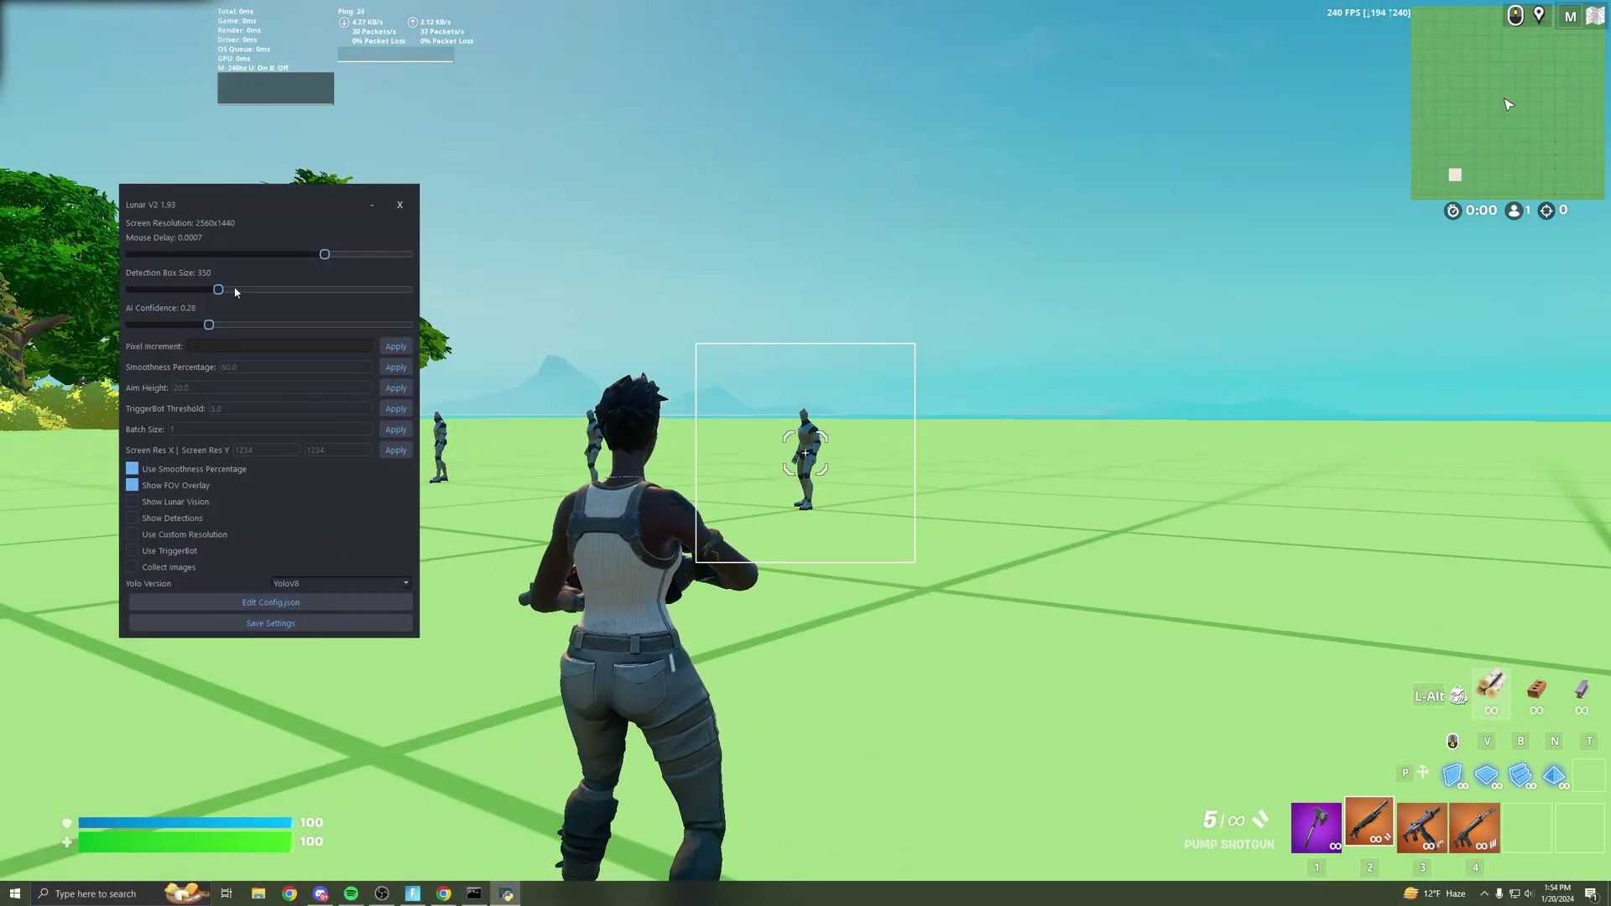
left_click_drag(243, 235, 202, 234)
left_click_drag(168, 324, 263, 331)
left_click_drag(225, 226, 201, 218)
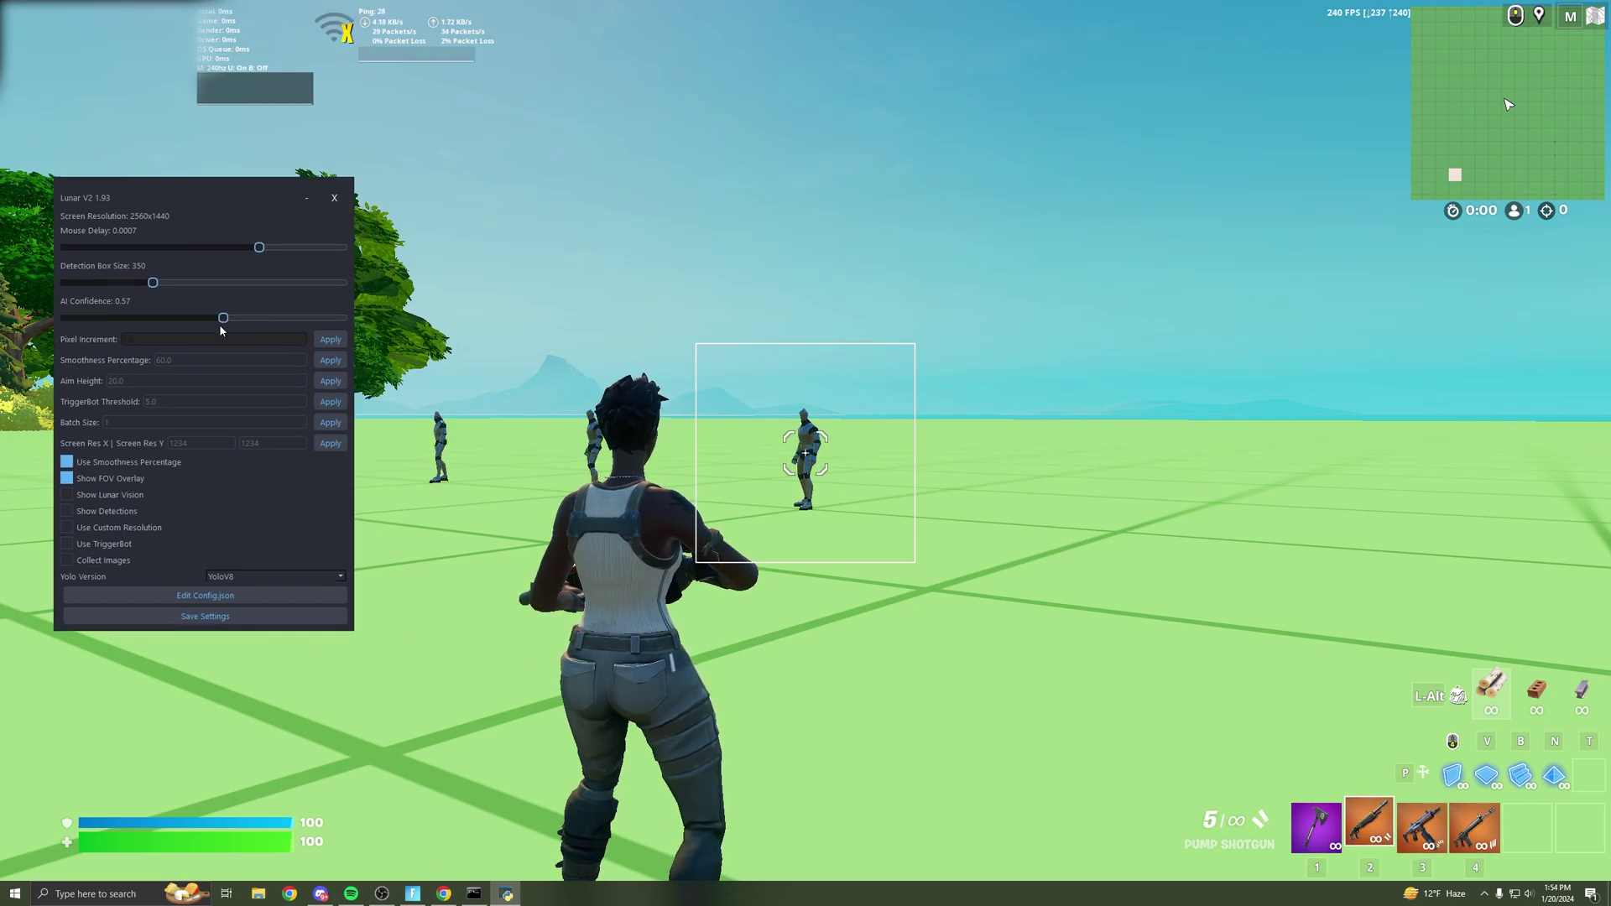
key("alt+Tab")
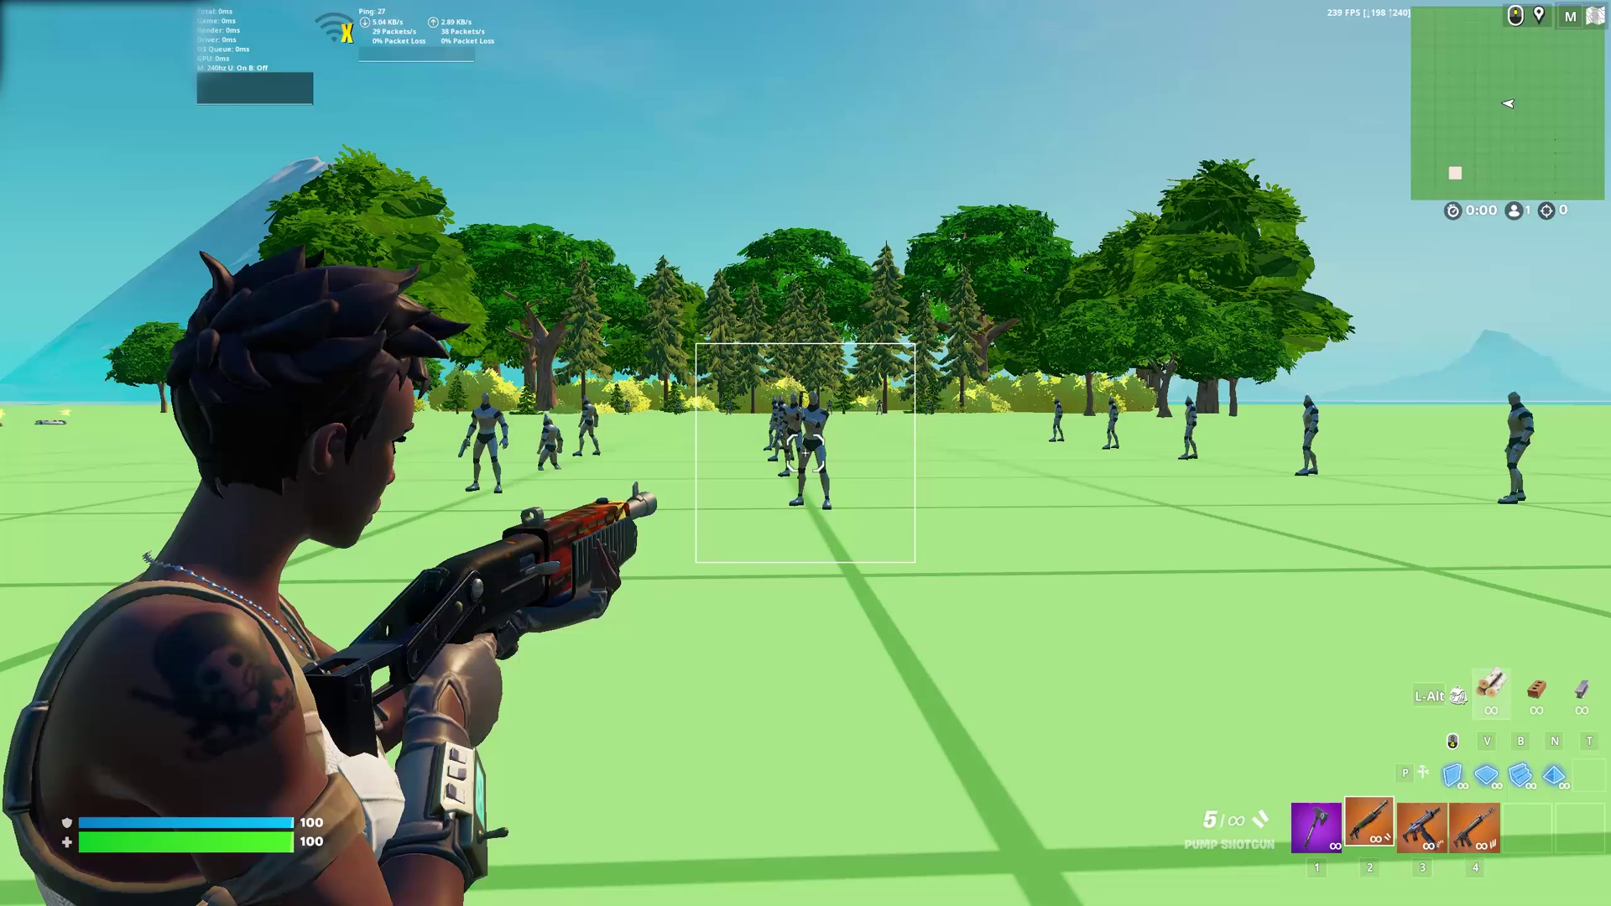
Step: Set the AI confidence to the maximum of 1.0 in the Lunar settings and test aiming at the dummy in the game
key("super")
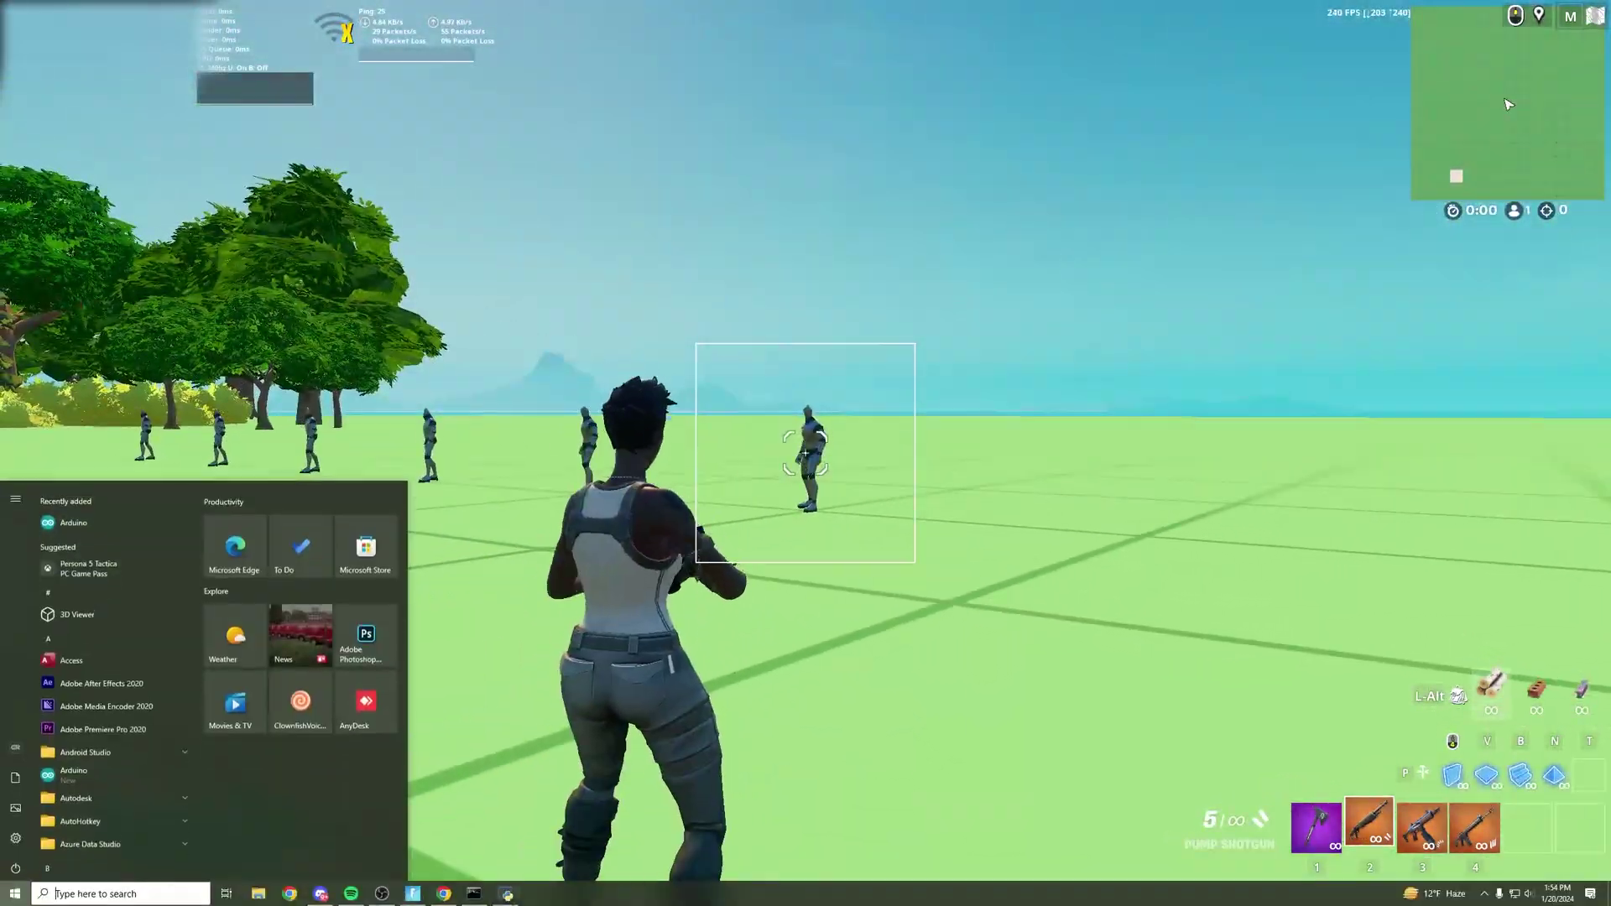
left_click(507, 893)
left_click_drag(104, 319, 502, 329)
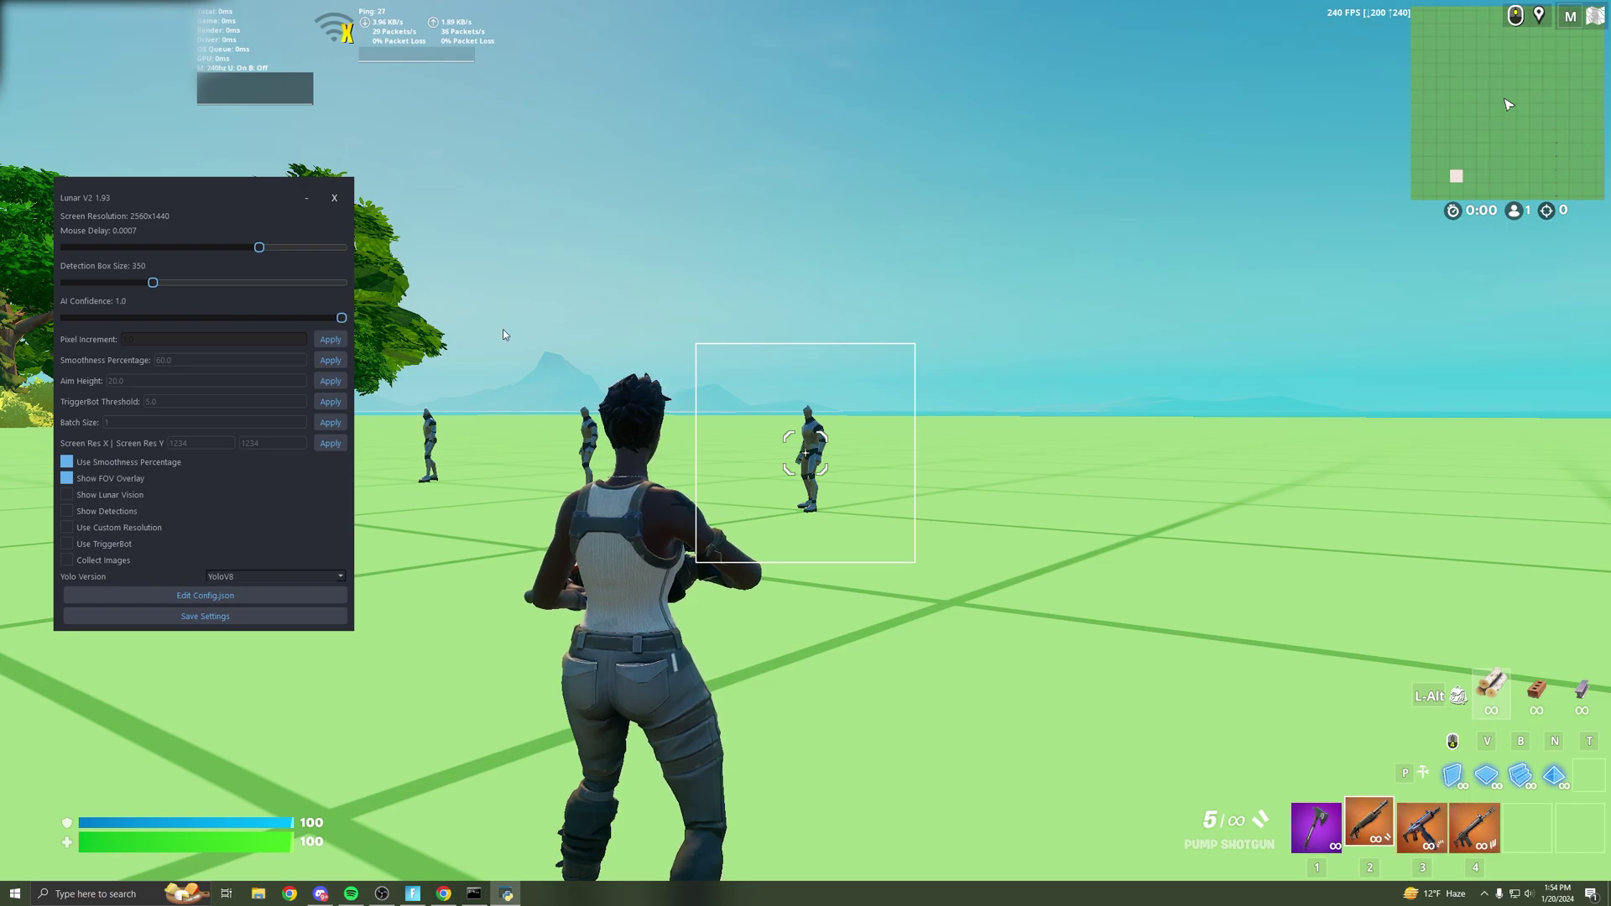
left_click(502, 329)
key("w")
right_click(806, 453)
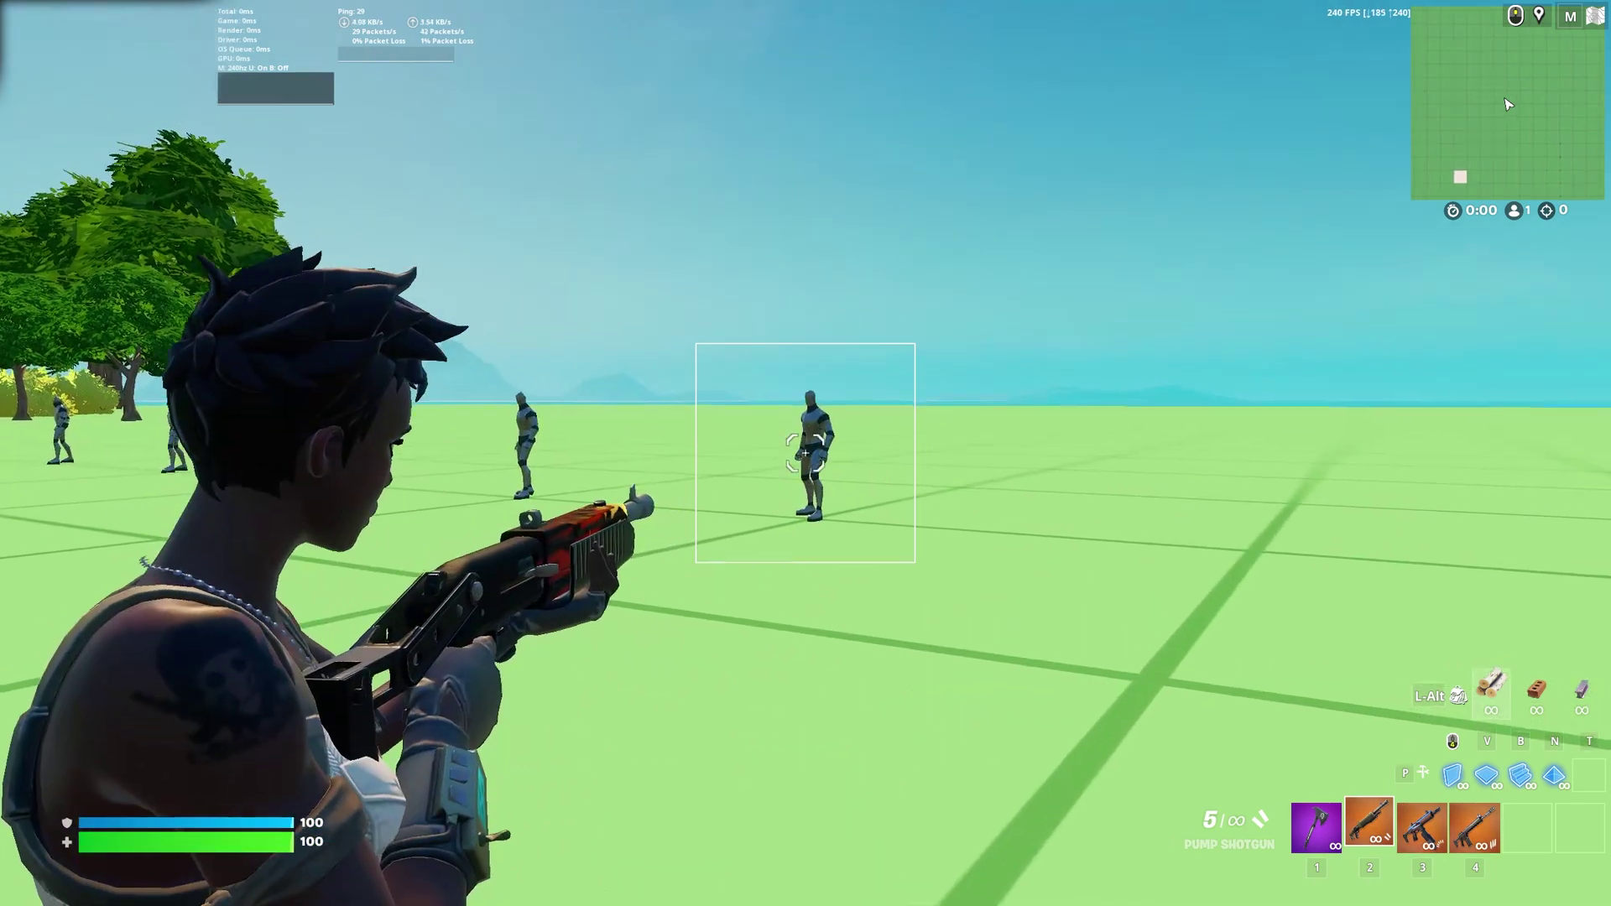
Step: Test aiming at the dummy in the game once more and bring up the Lunar settings again
right_click(805, 453)
key("a")
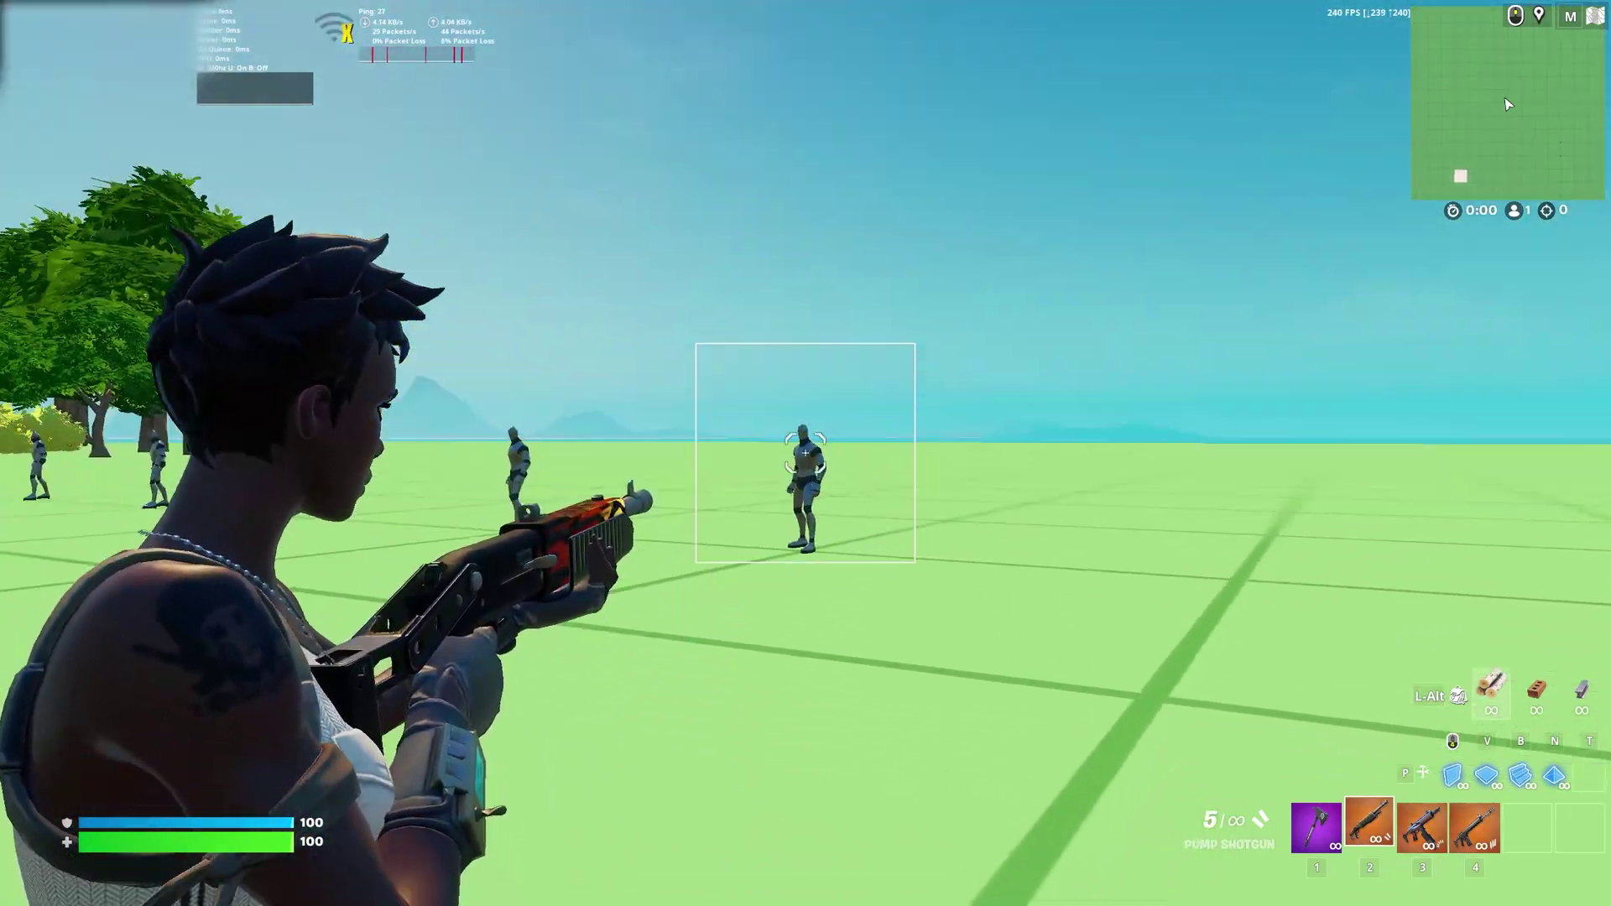
key("super")
left_click(505, 893)
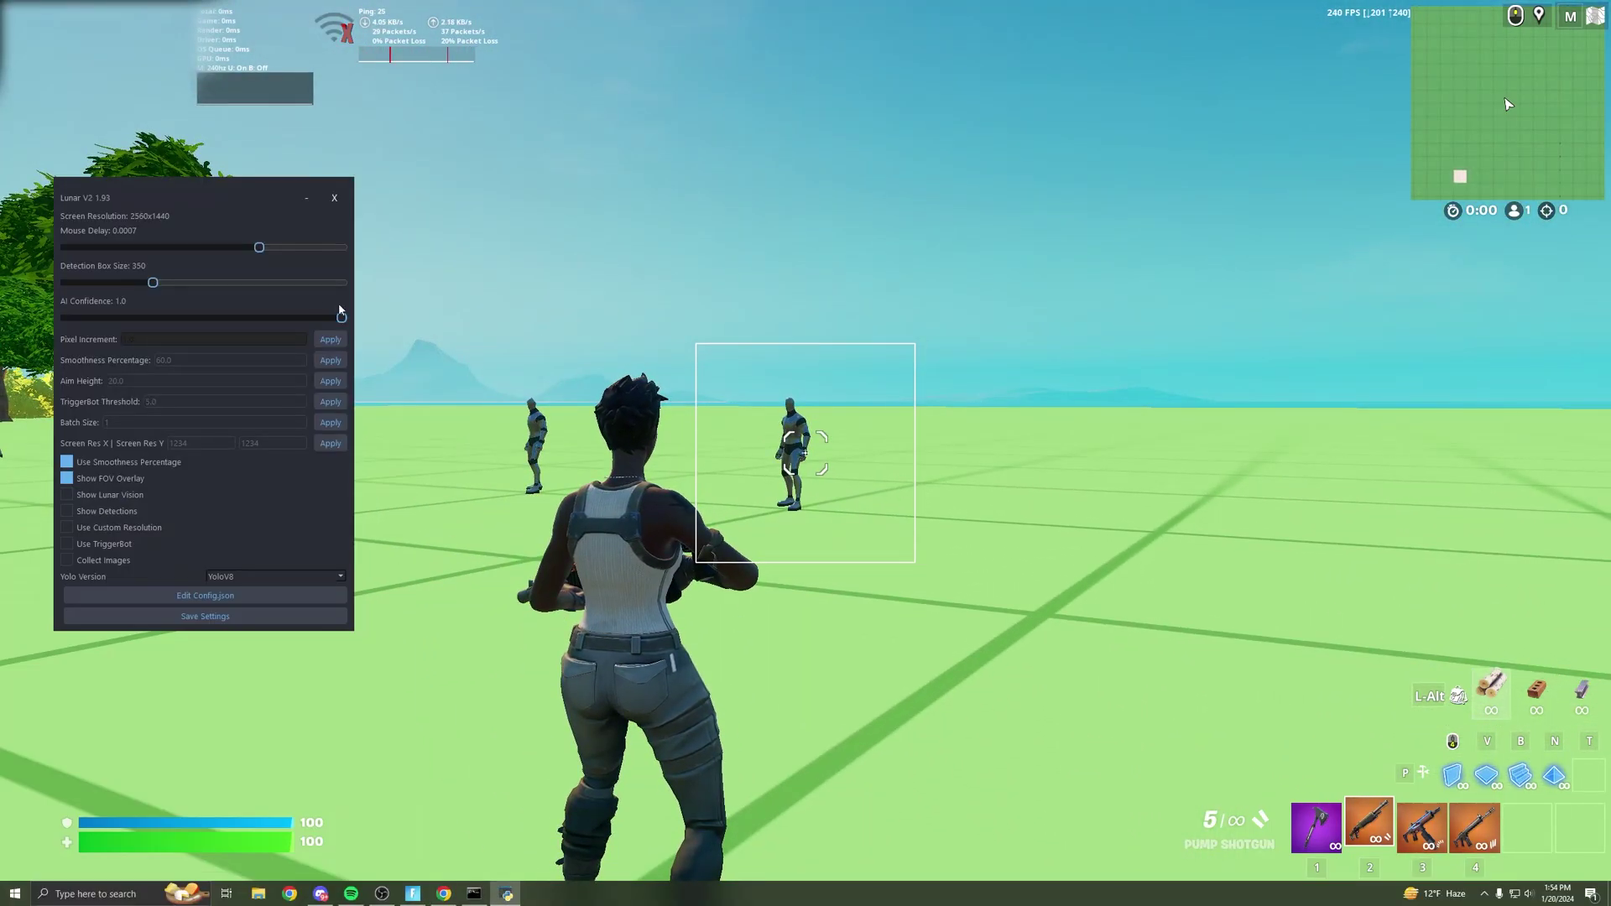
Step: Lower the AI confidence to 0.0, reposition the Lunar window, and raise the AI confidence to 0.7
left_click_drag(339, 304, 270, 300)
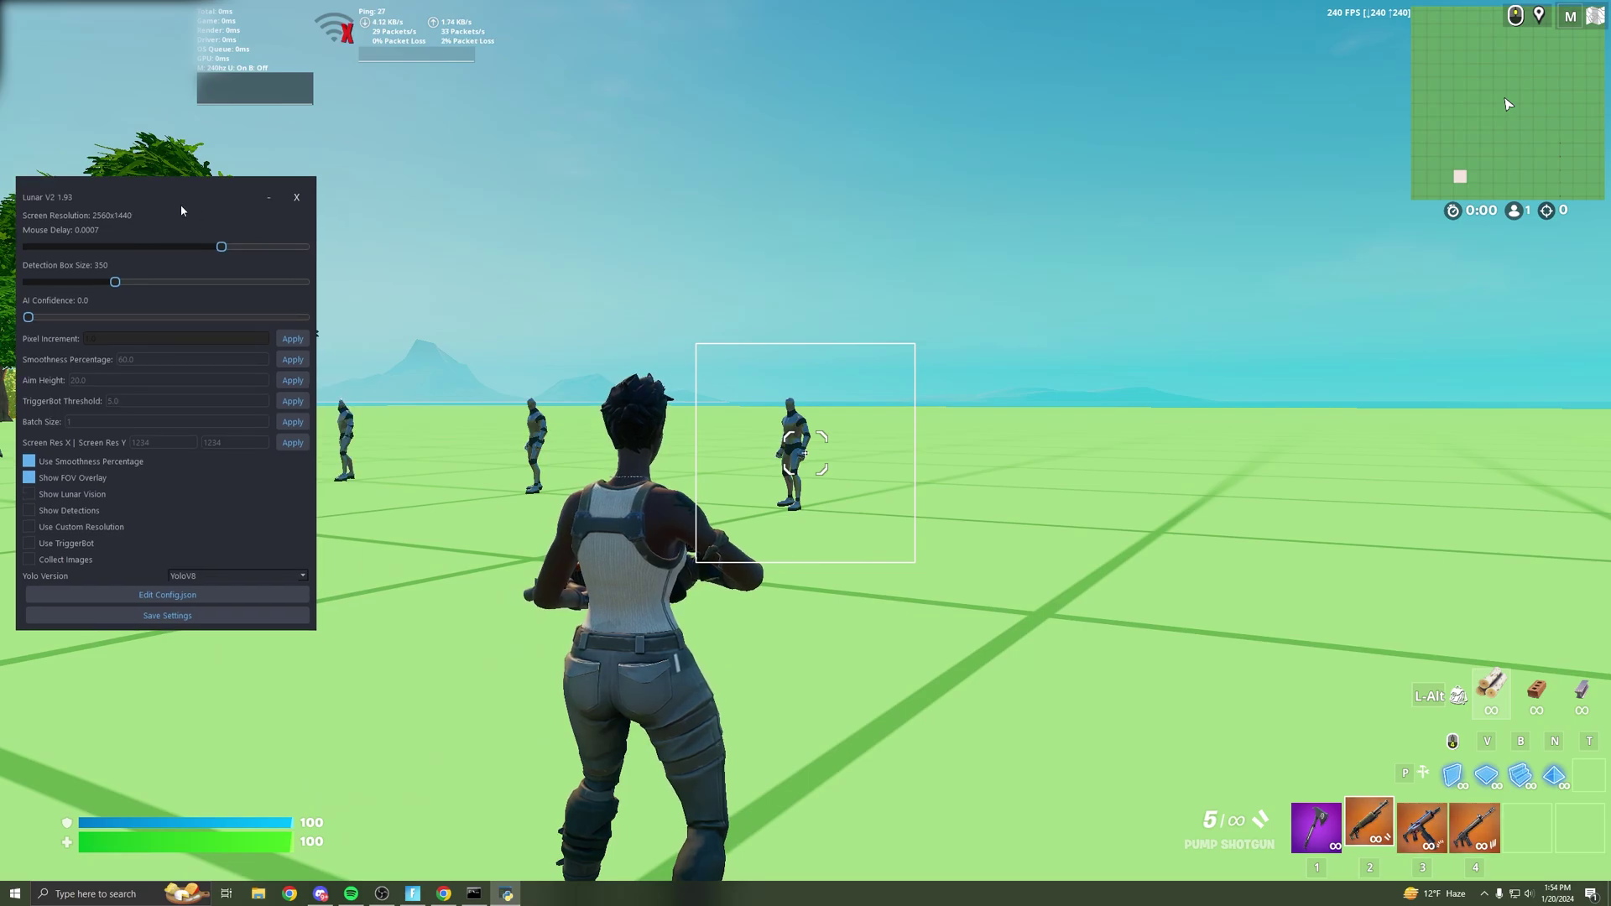
left_click_drag(181, 210, 232, 219)
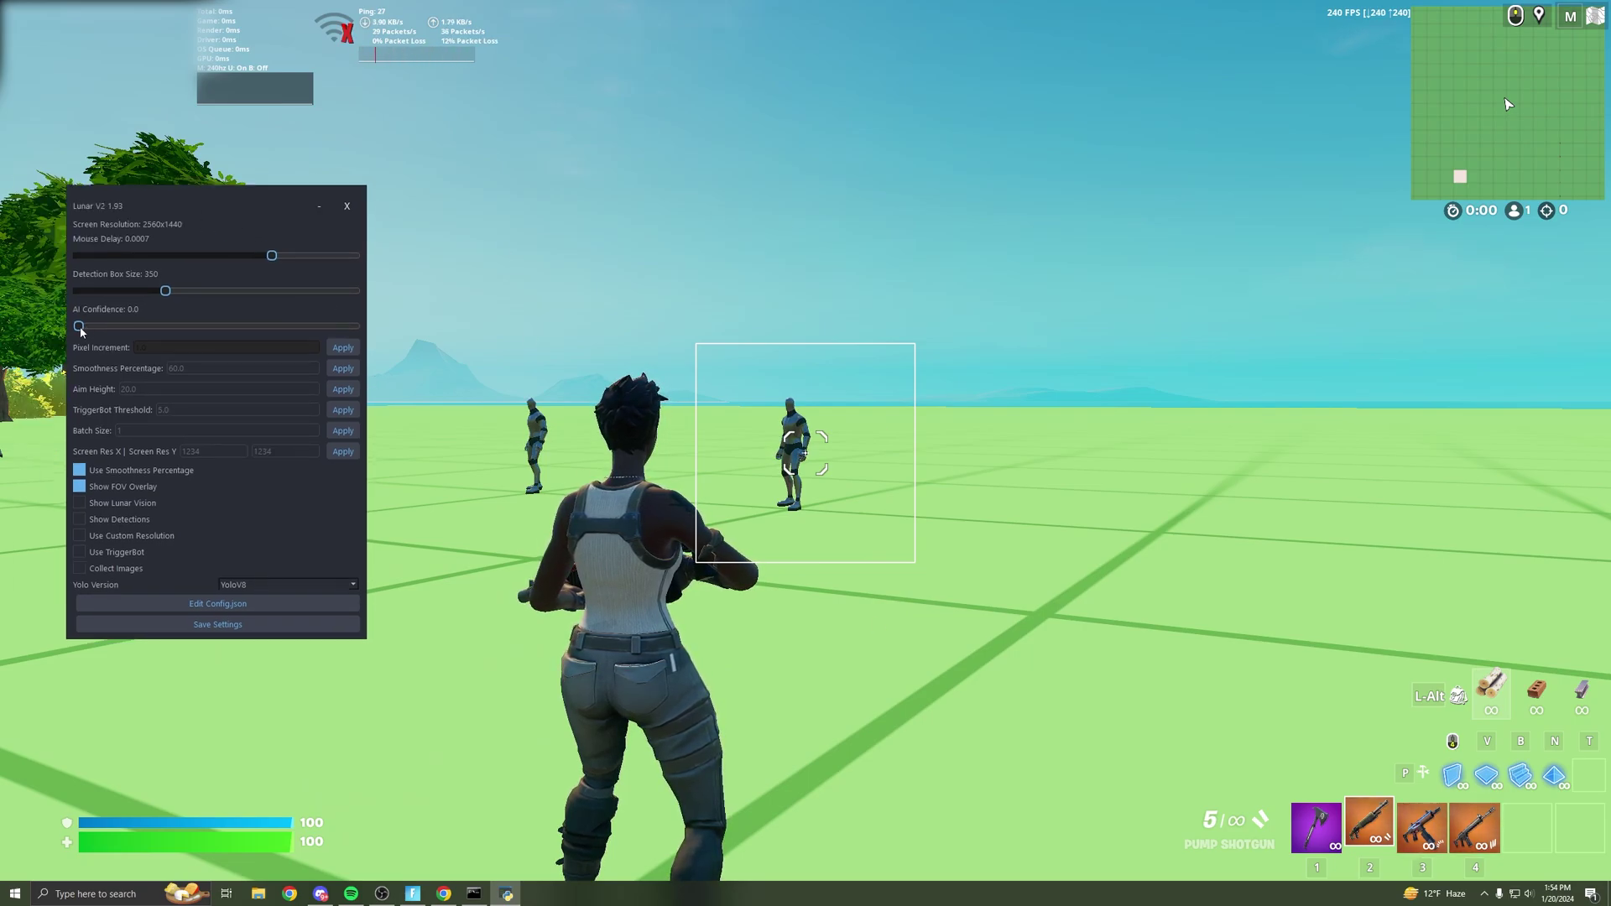
left_click_drag(185, 335, 271, 327)
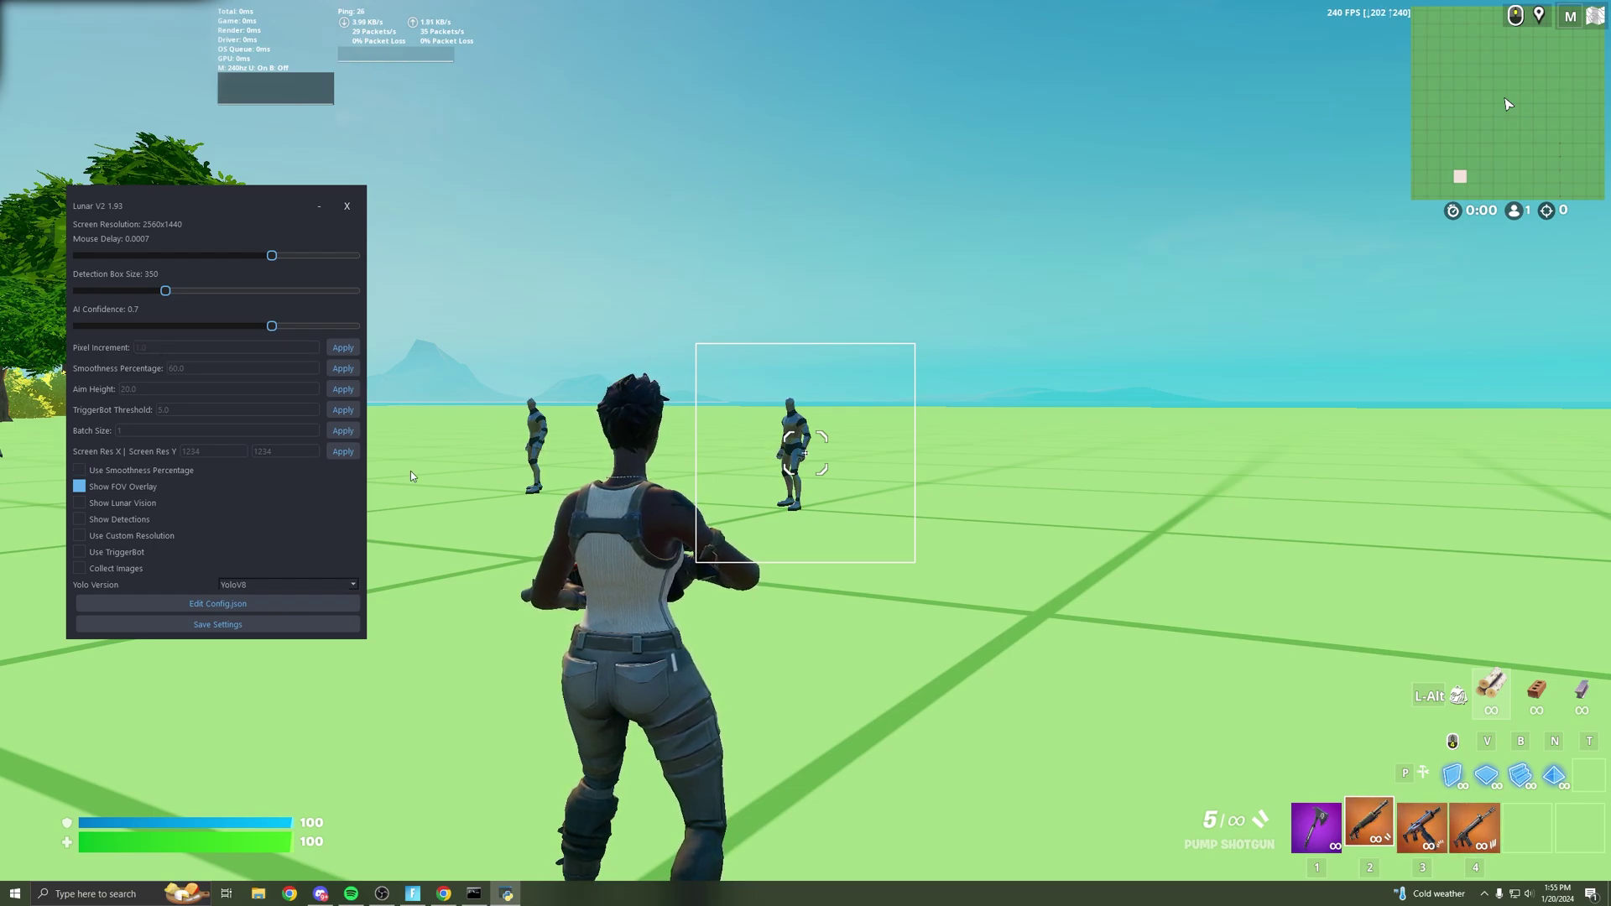
Step: Apply a new pixel increment in the Lunar settings and test aiming at the dummy in the game
mouse_move(227, 205)
left_mouse_down()
mouse_move(251, 199)
mouse_move(226, 199)
left_mouse_up()
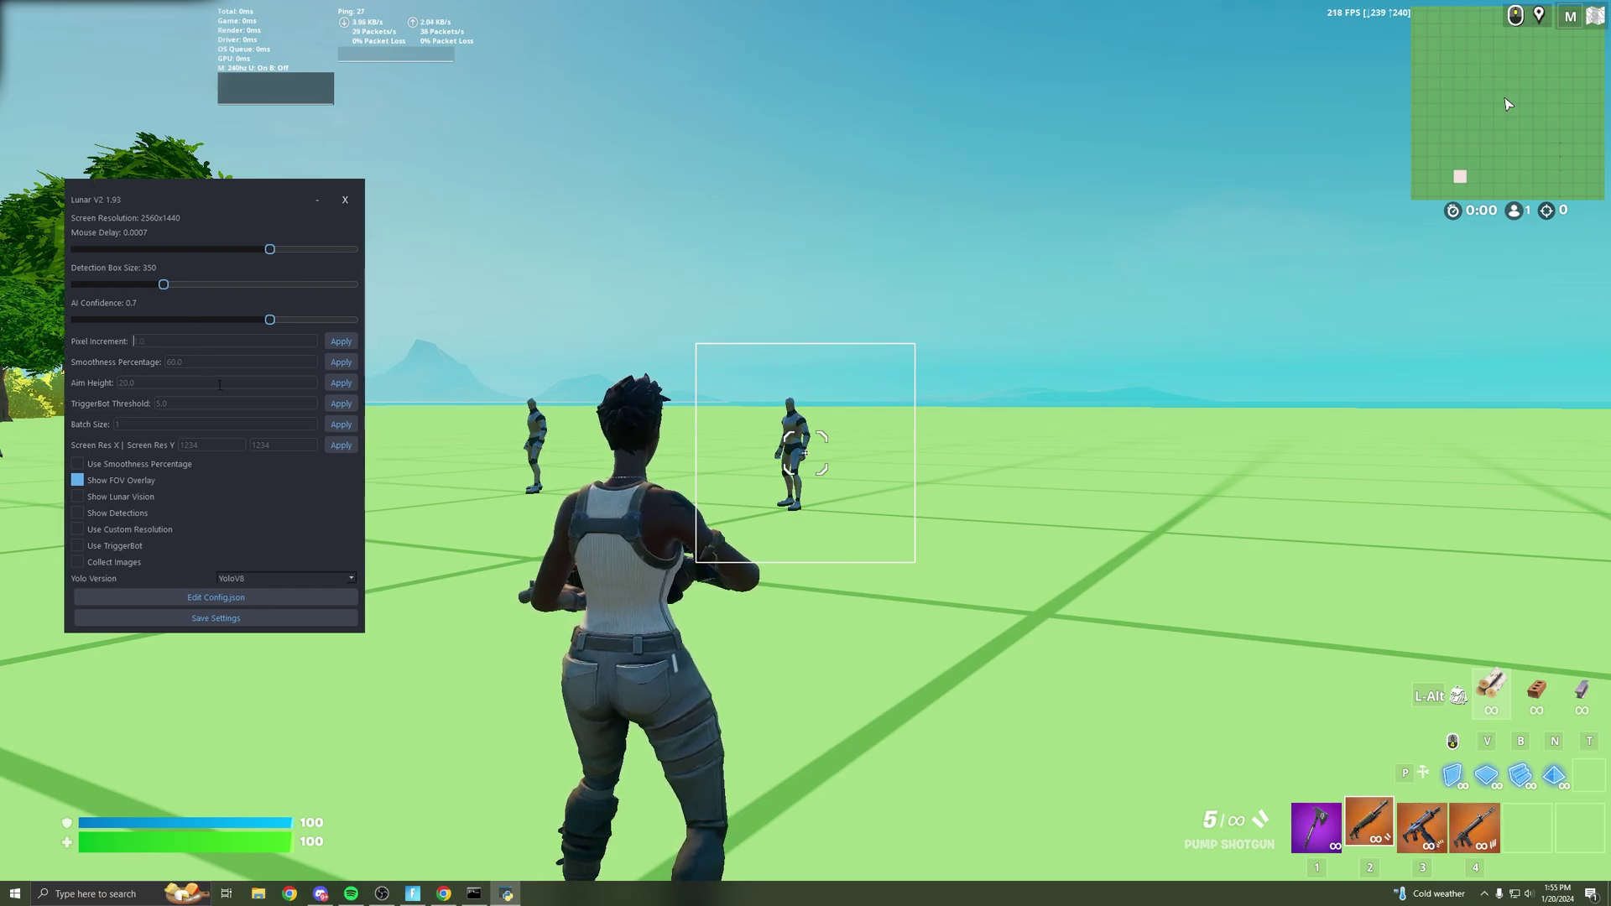
left_click(343, 343)
left_click(584, 383)
key("d")
right_click(806, 453)
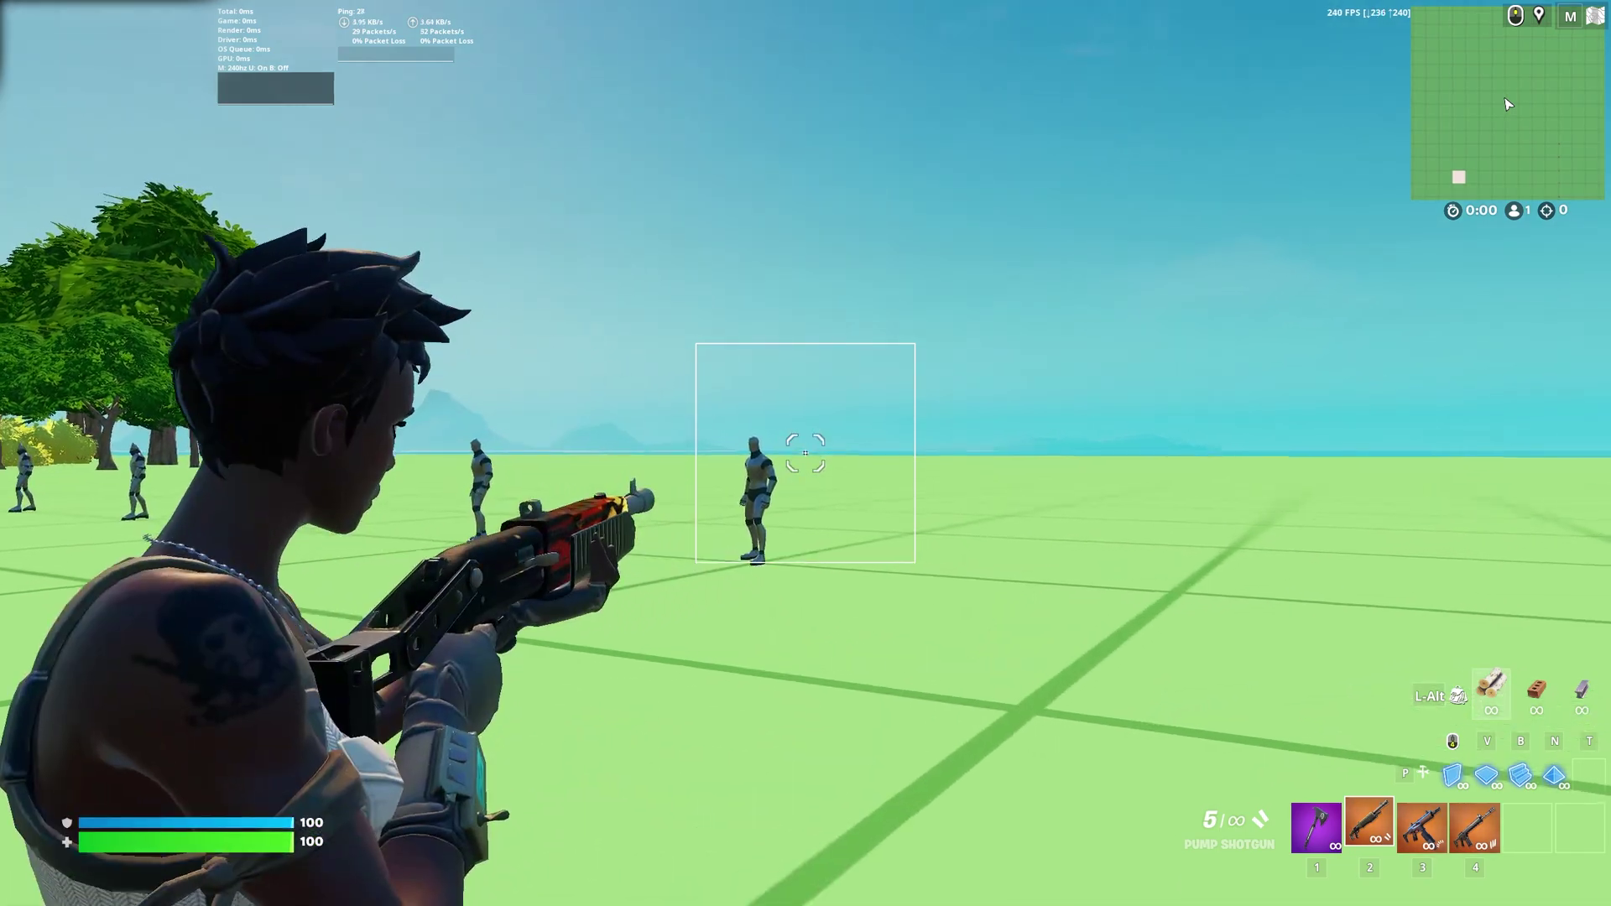
right_click(805, 454)
Step: Return to the Lunar settings, apply a pixel increment of 1, and turn on Use Smoothness Percentage
key("super")
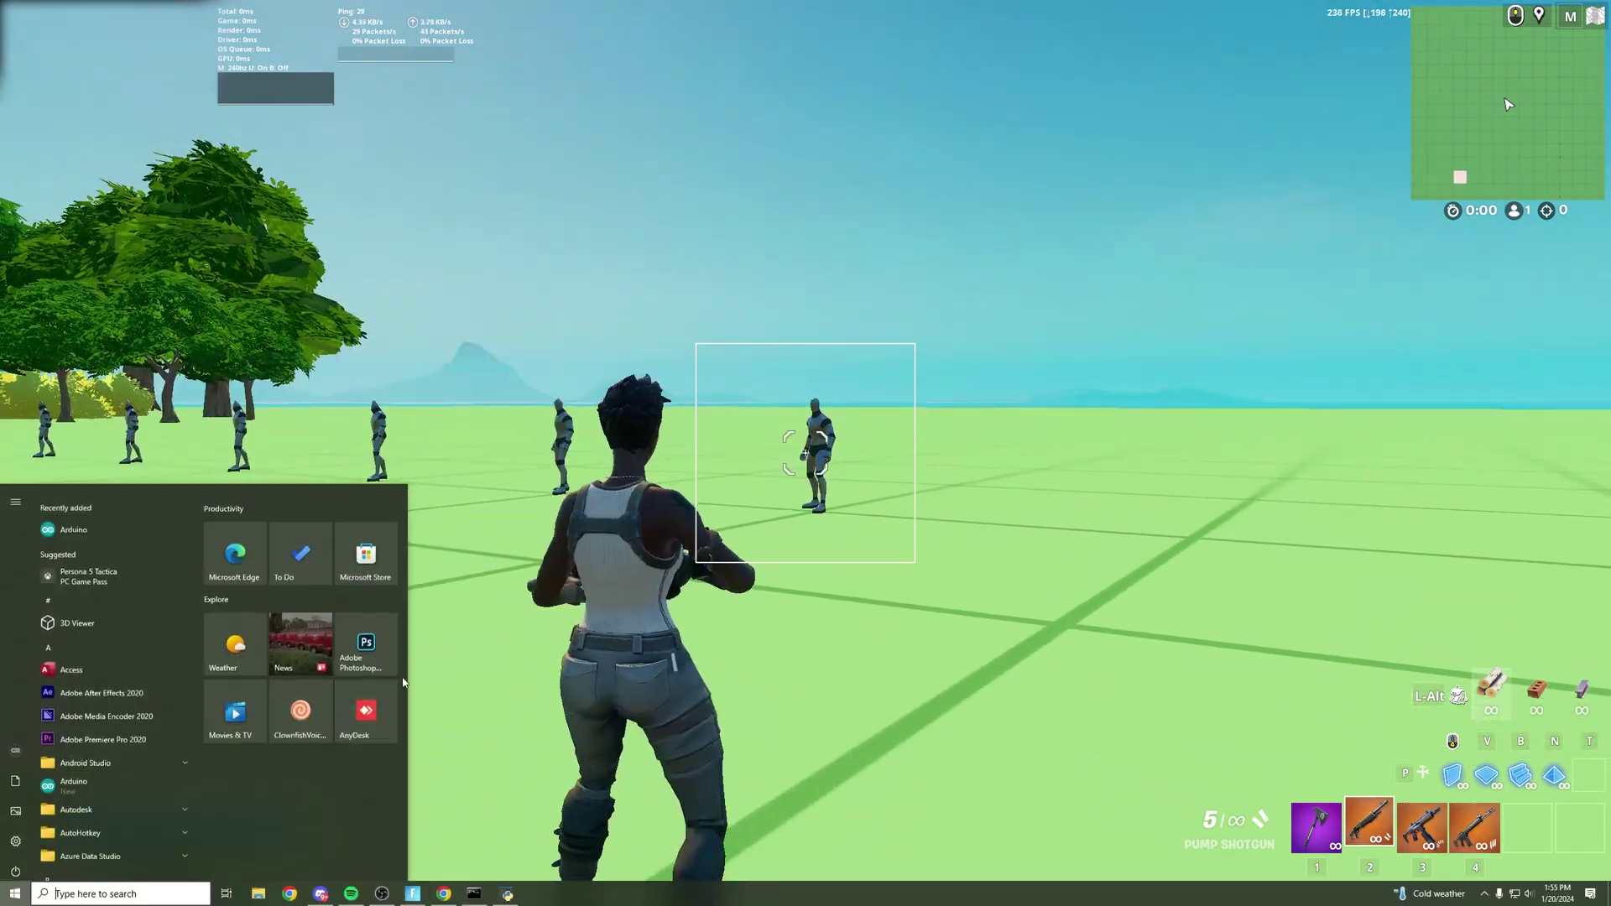
left_click(510, 895)
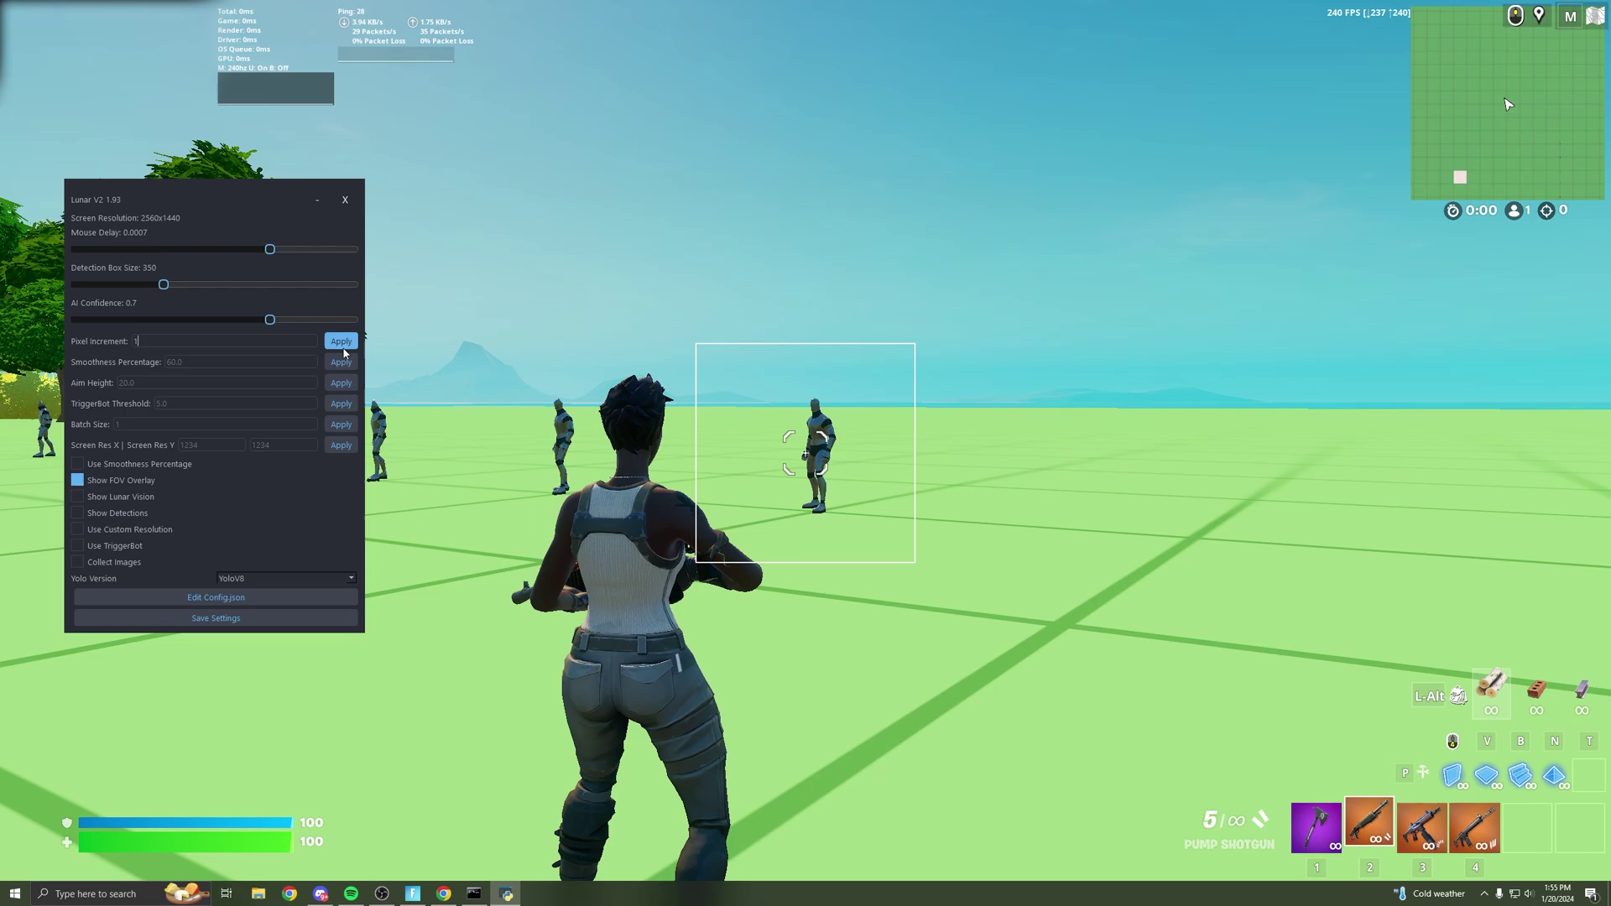
left_click_drag(242, 223, 212, 176)
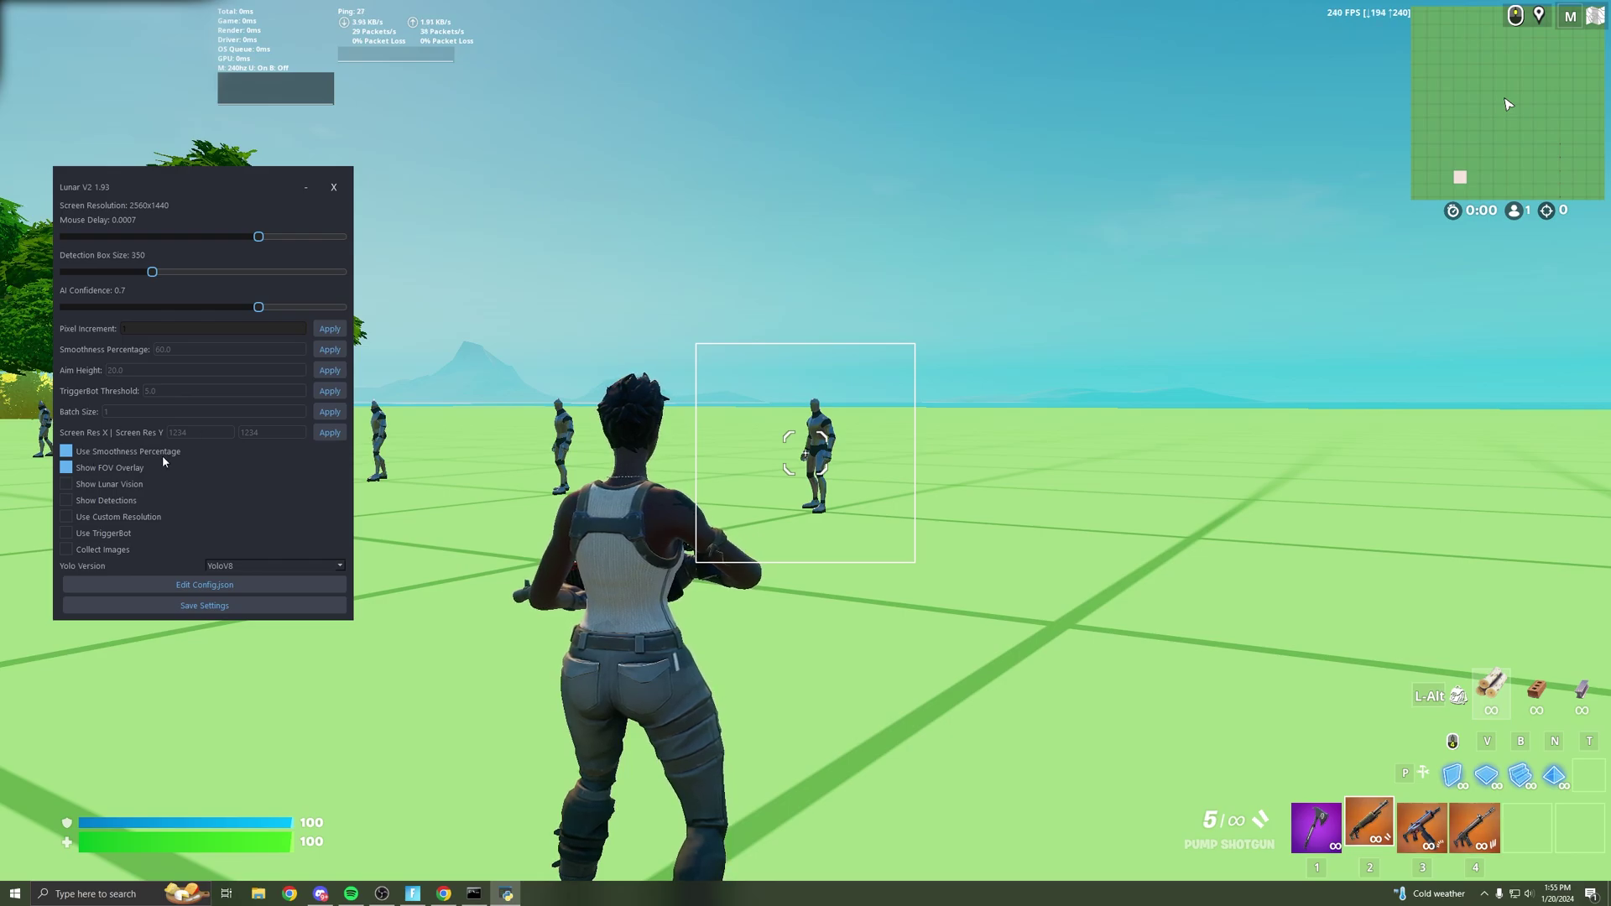
Step: Apply a new smoothness percentage in the Lunar settings and test aiming at the dummy in the game
left_click_drag(195, 193, 222, 185)
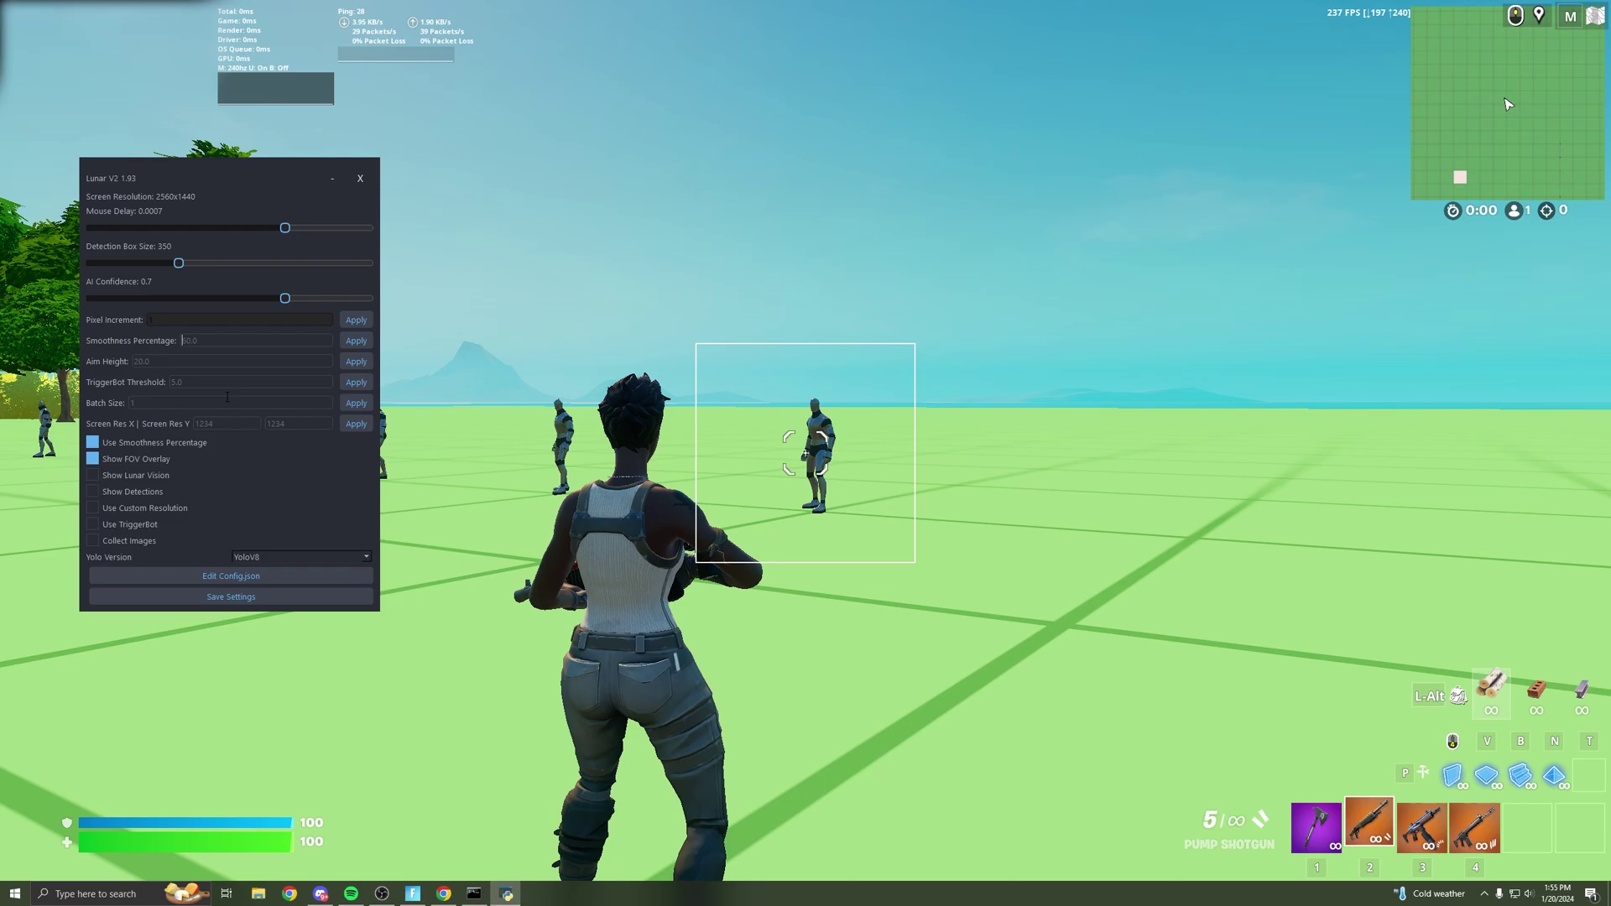
left_click_drag(213, 177, 203, 195)
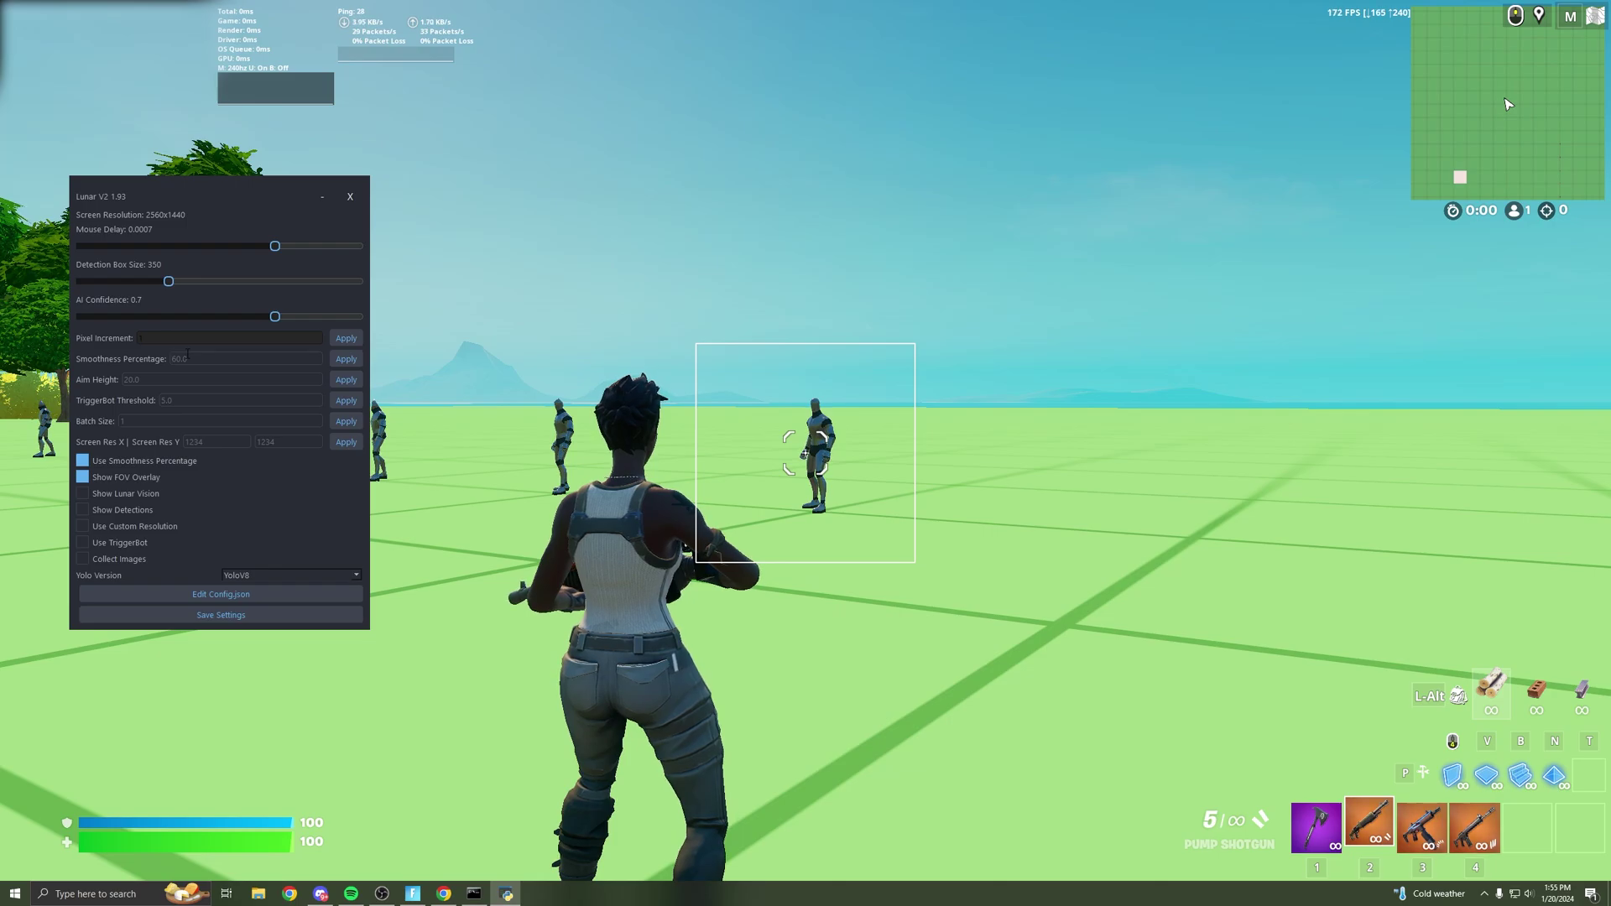
left_click_drag(198, 195, 222, 177)
left_click(785, 391)
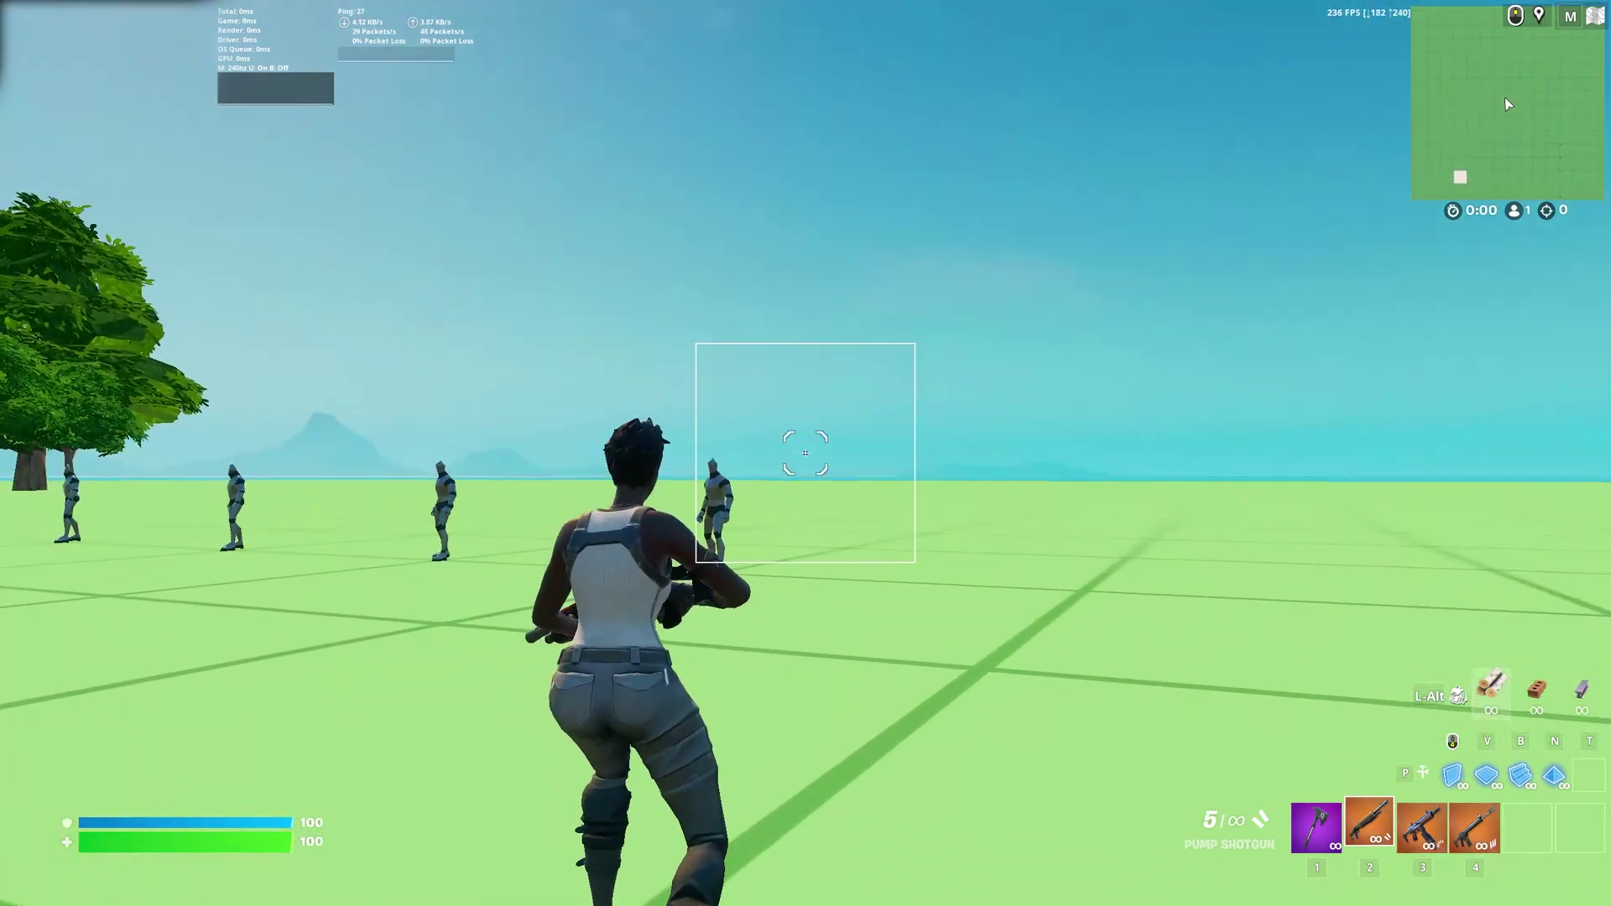
right_click(806, 453)
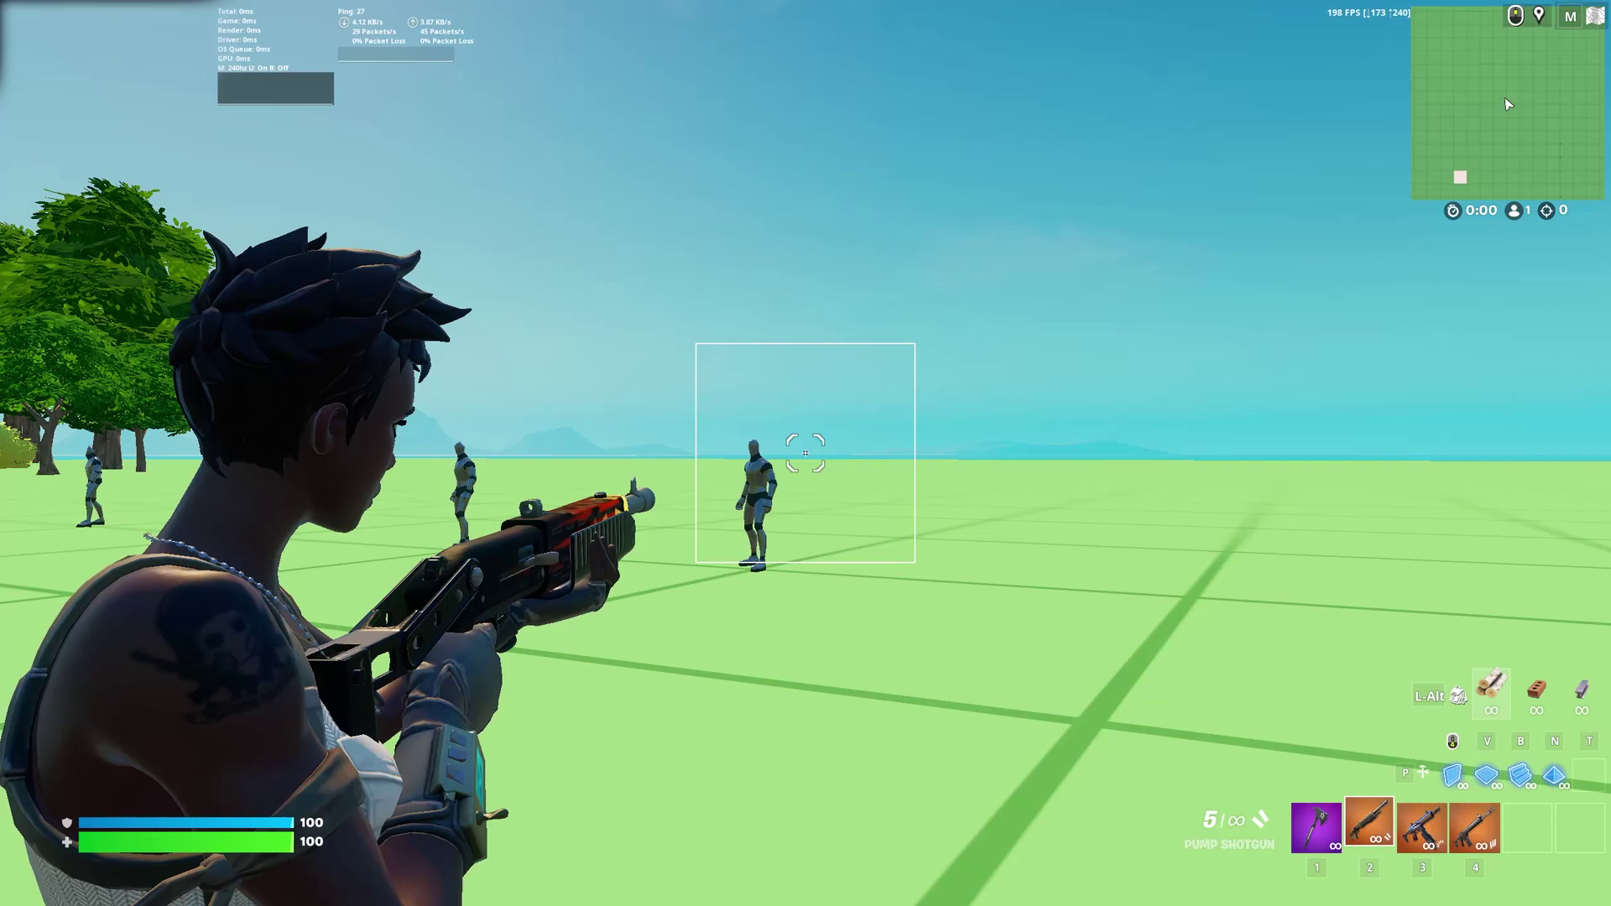
key("w")
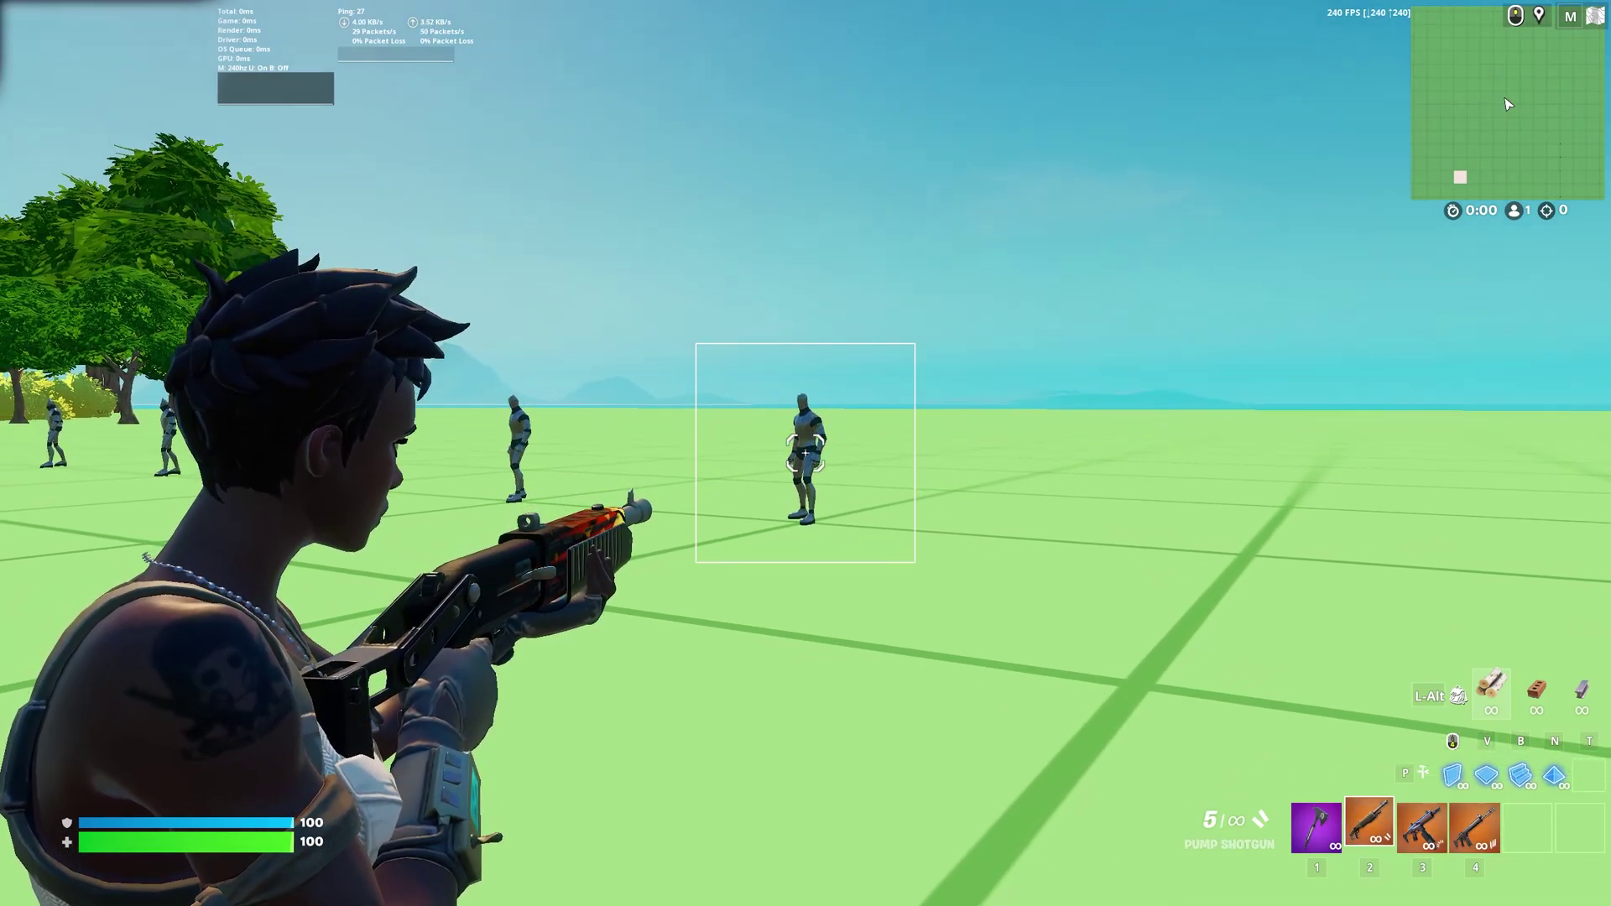
Step: Bring up the Lunar settings, set the smoothness percentage to 50, and test aiming at the dummy in the game
key("super")
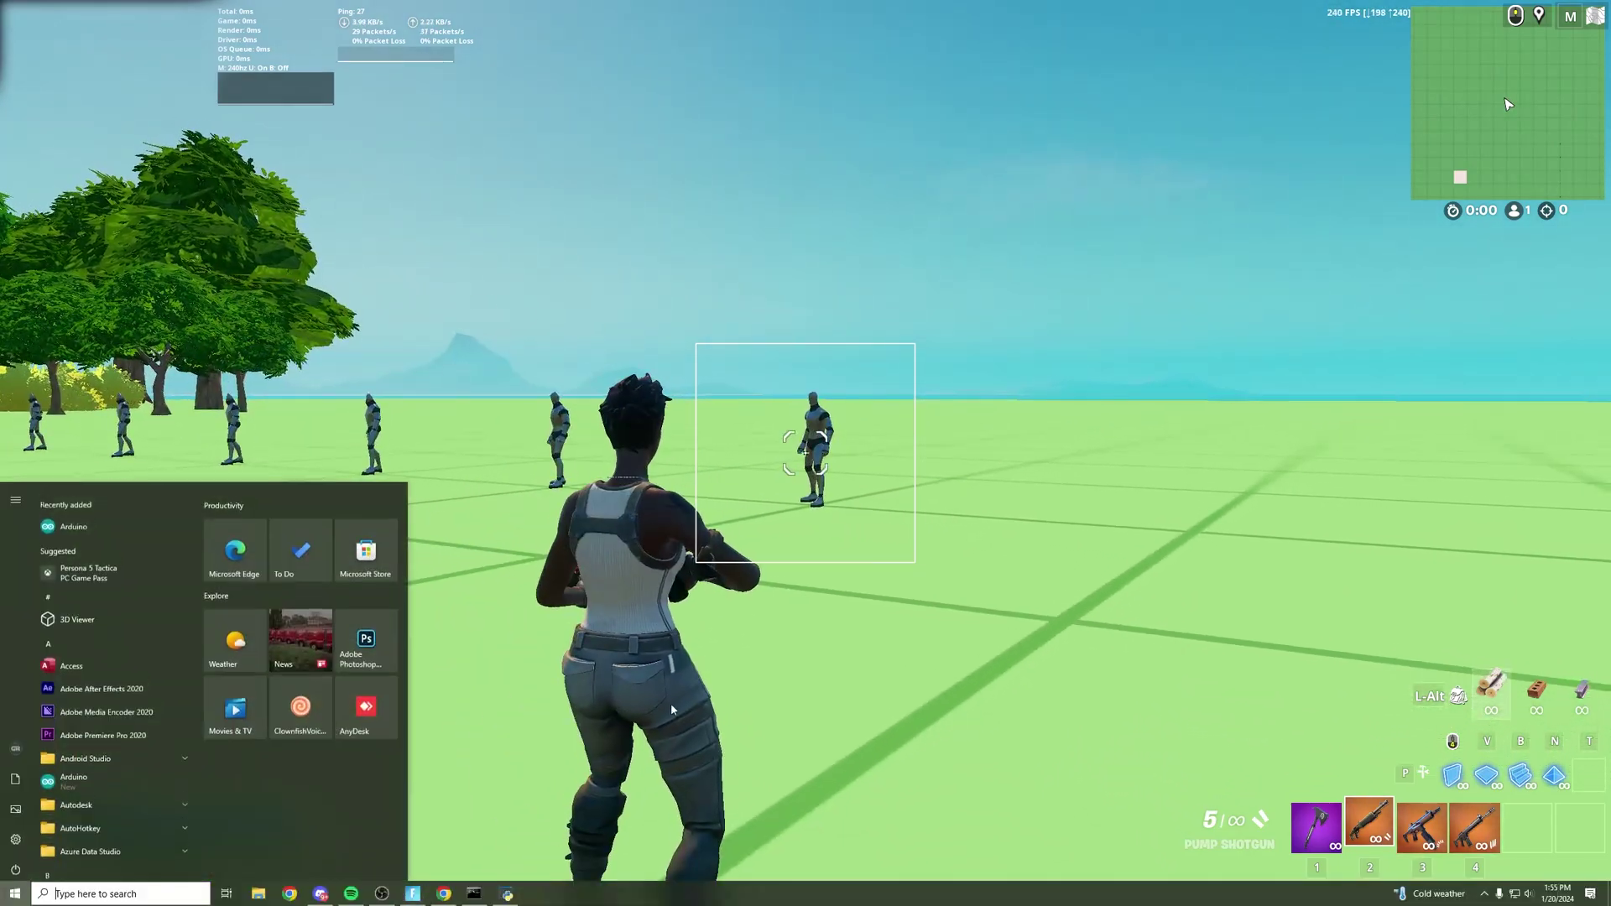
left_click(507, 894)
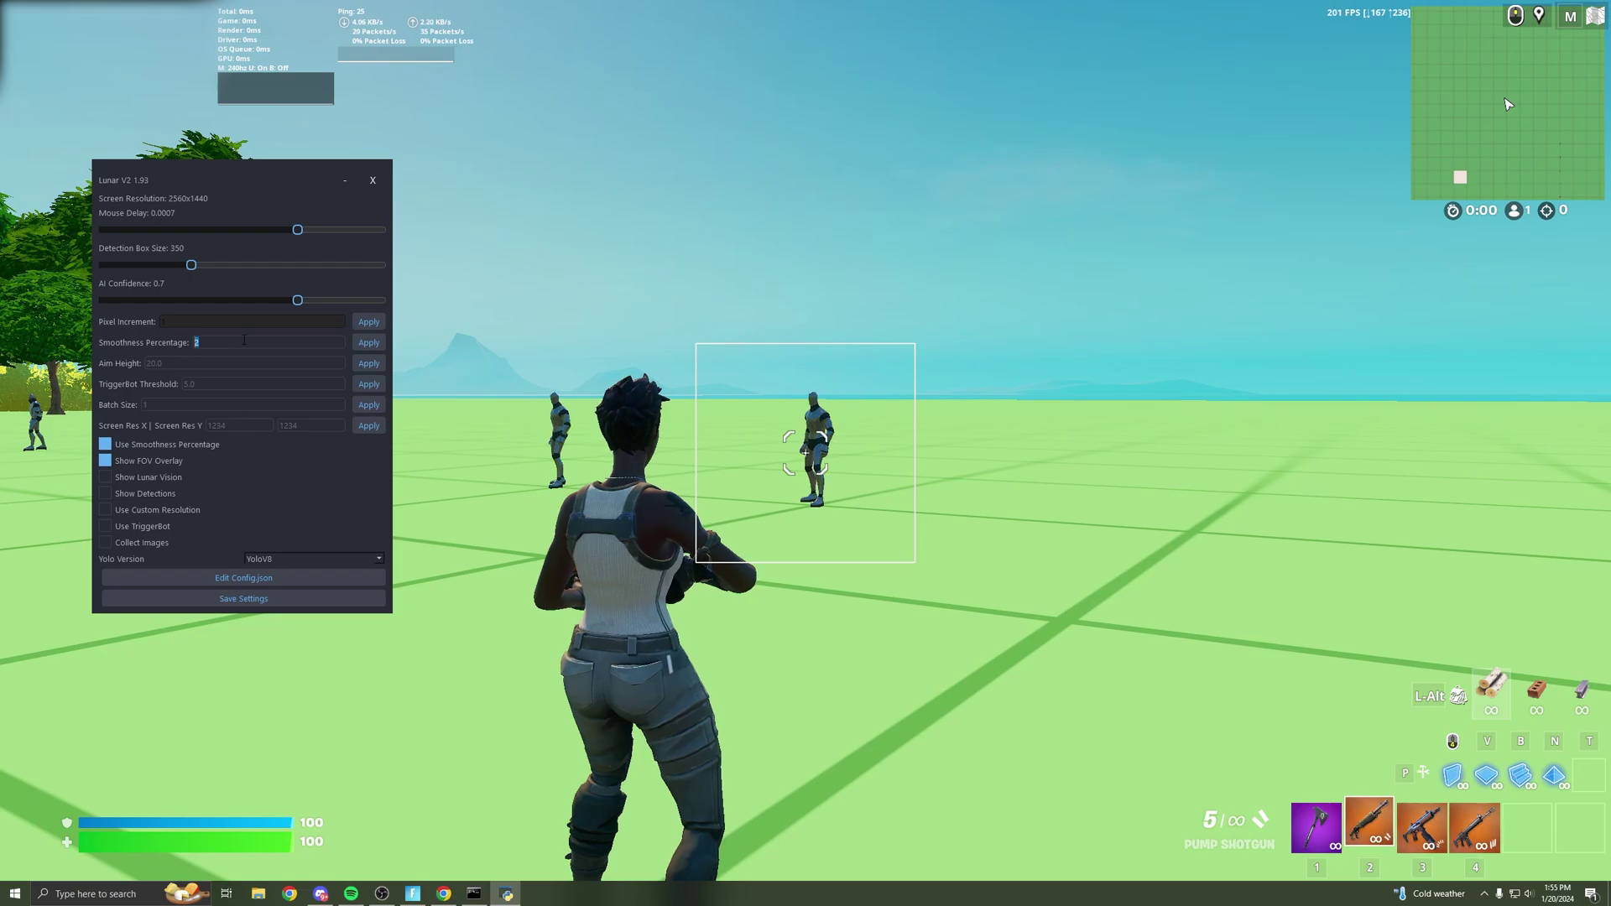
type("50")
left_click(503, 352)
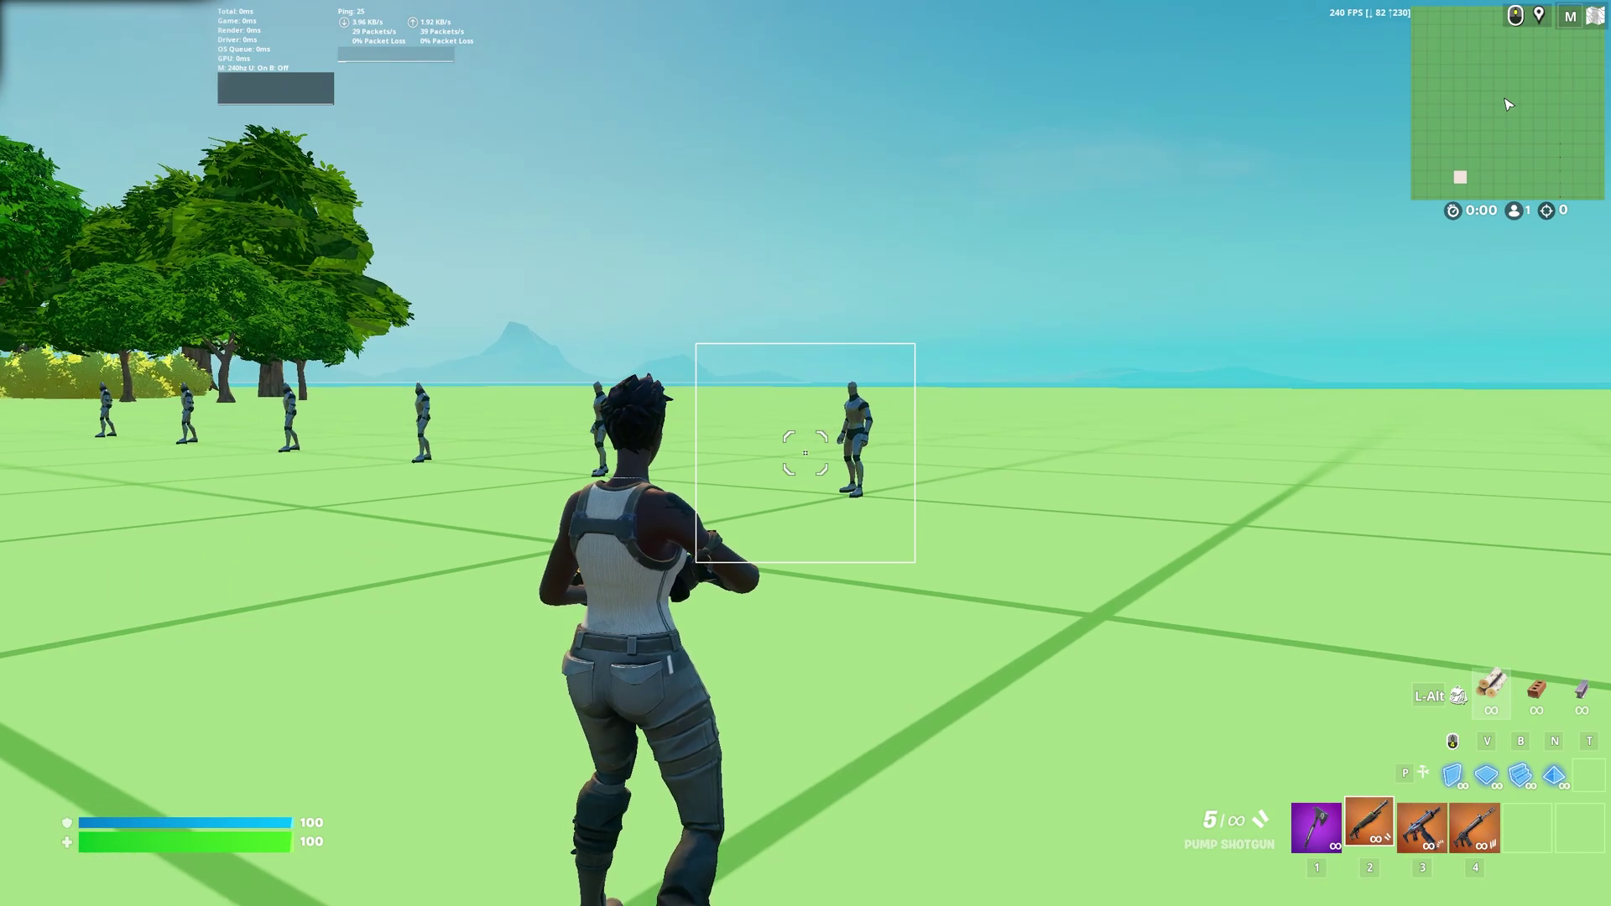
right_click(805, 453)
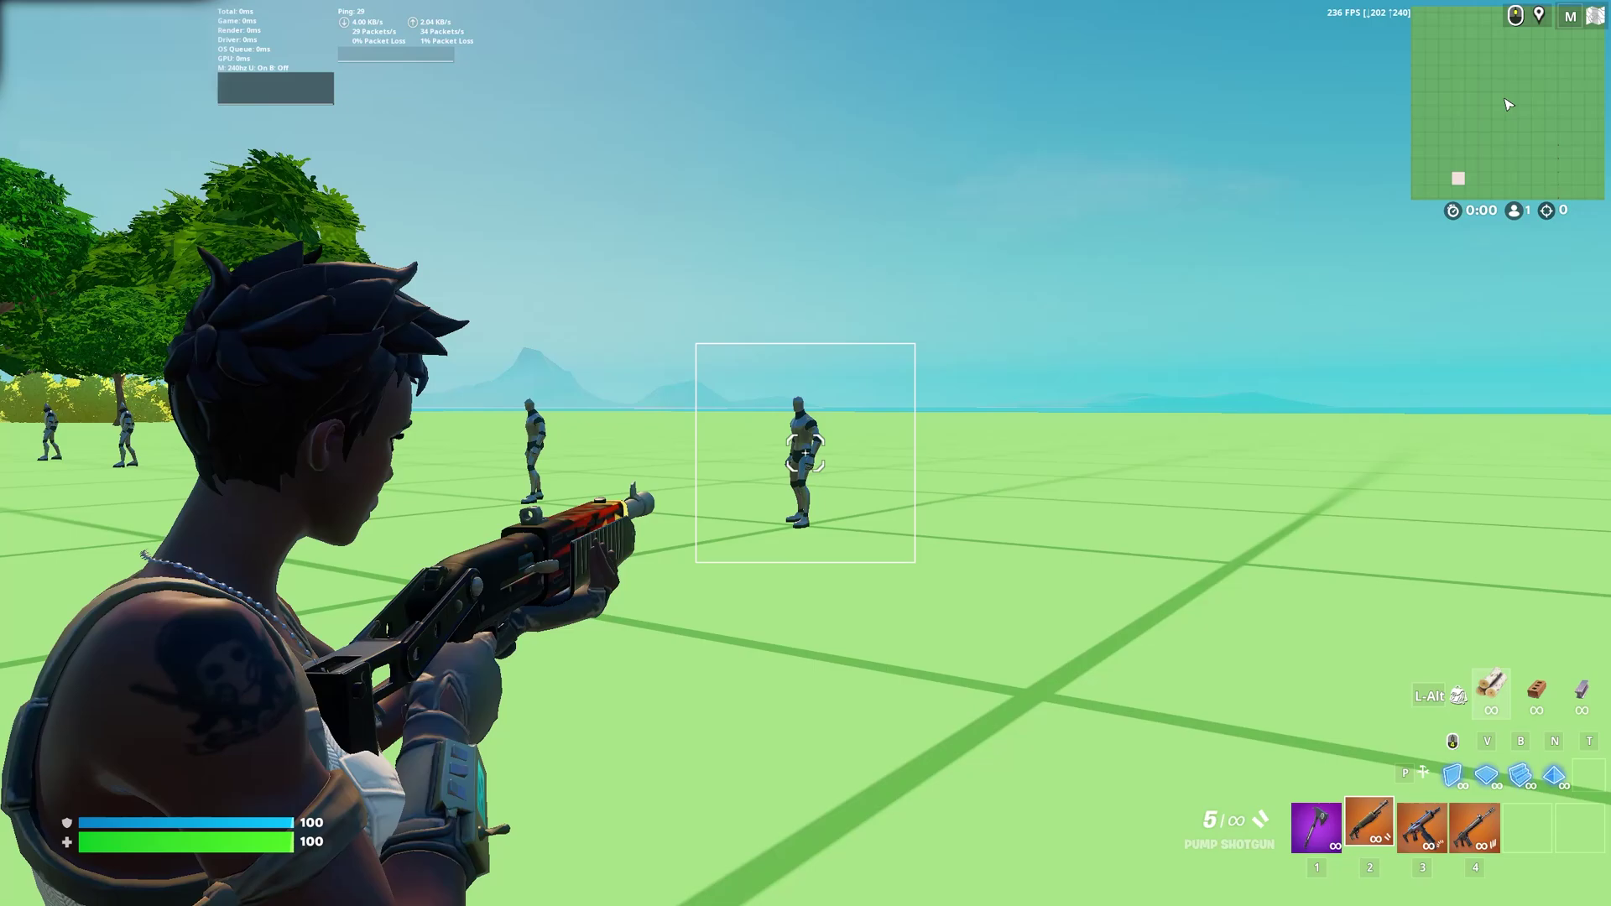
Step: Return to the Lunar settings, apply a smoothness percentage of 100, and aim at the dummies in the game
key("super")
left_click(507, 893)
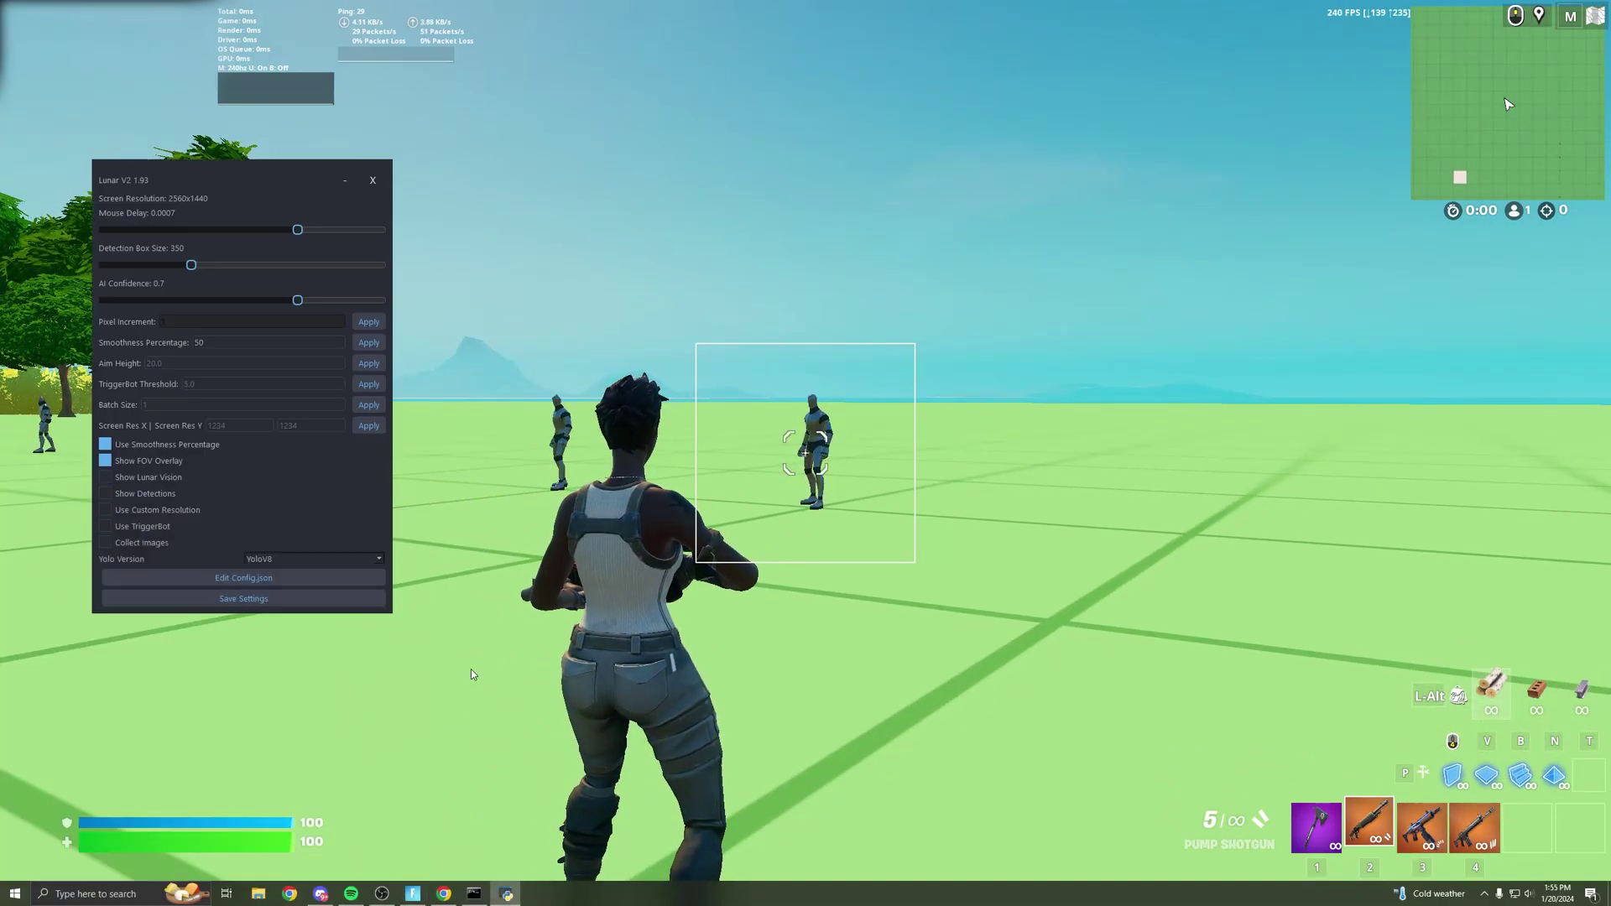
type("100")
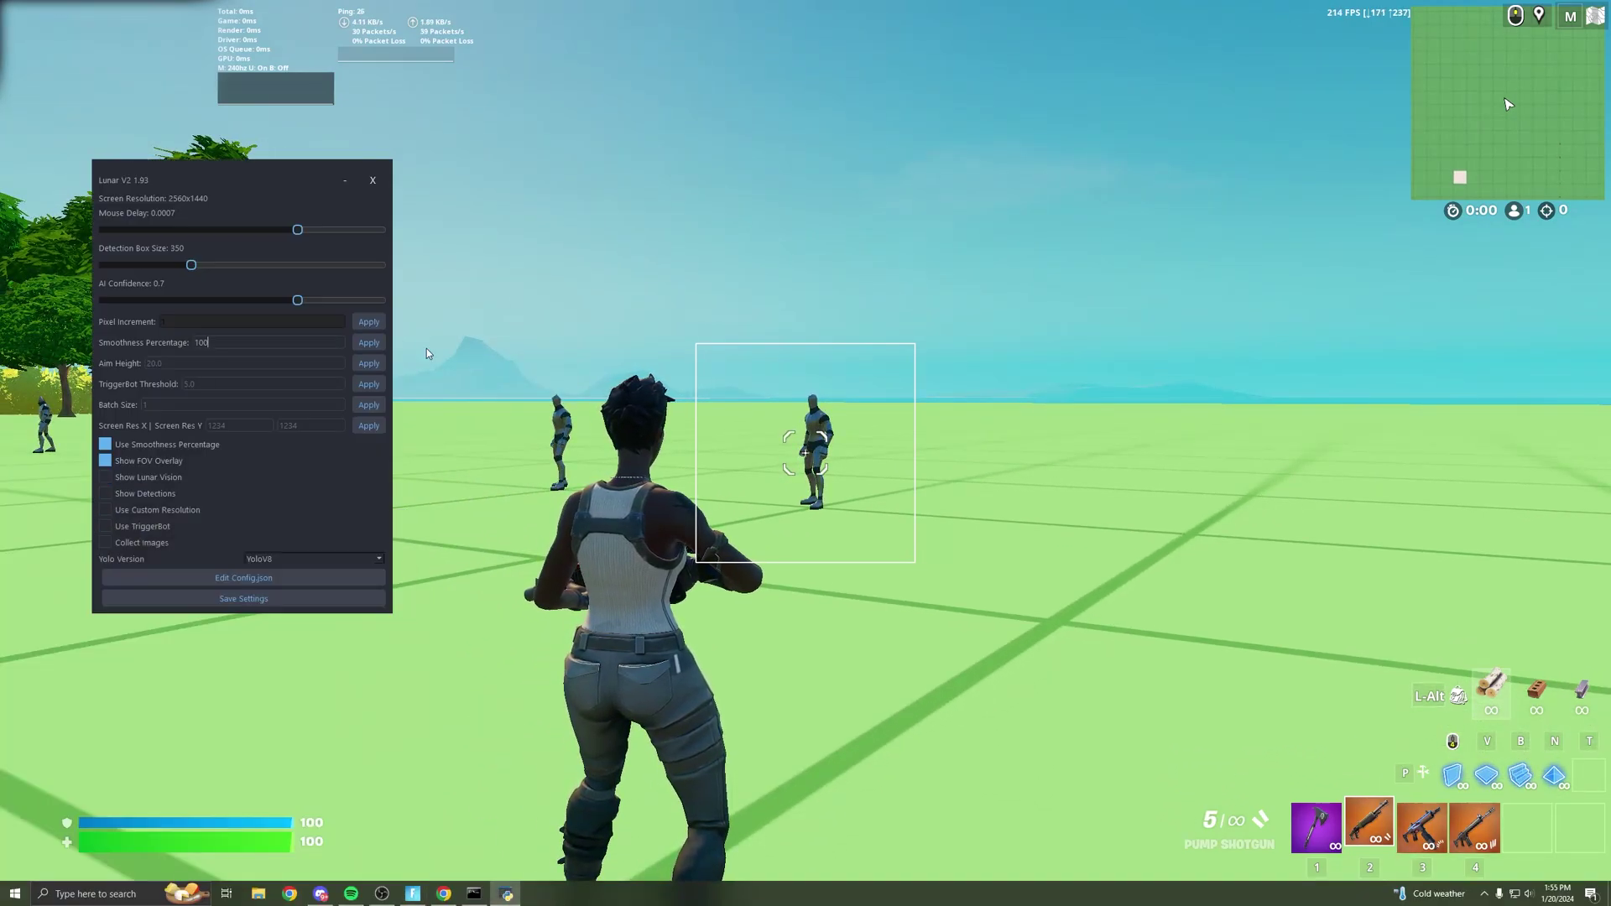
left_click(374, 346)
left_click(549, 349)
right_click(805, 453)
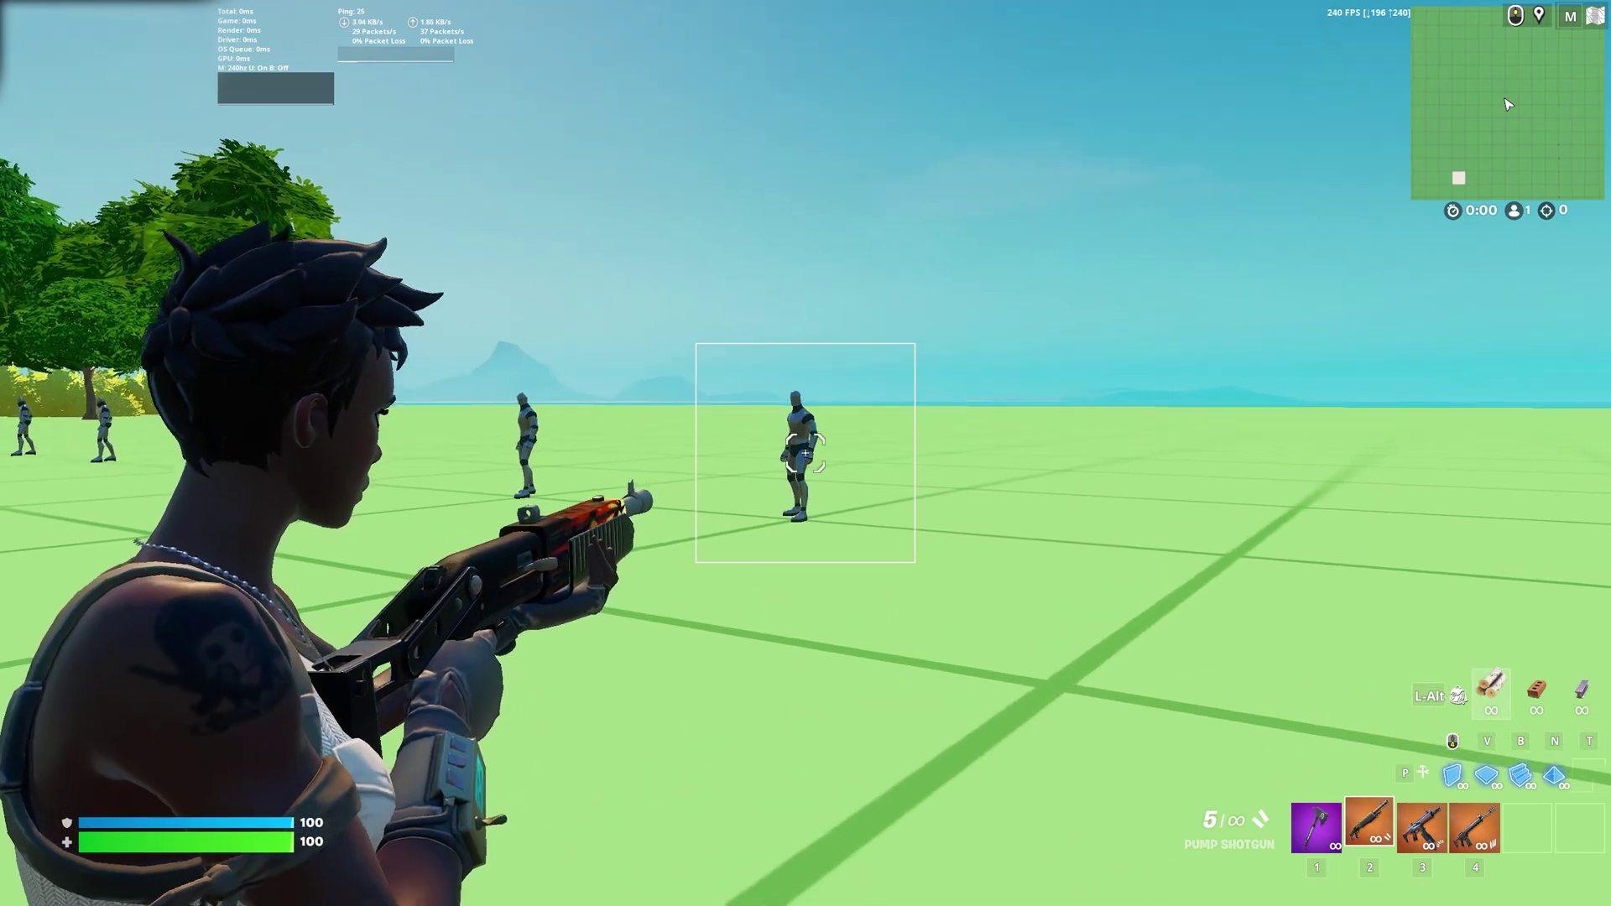
key("a")
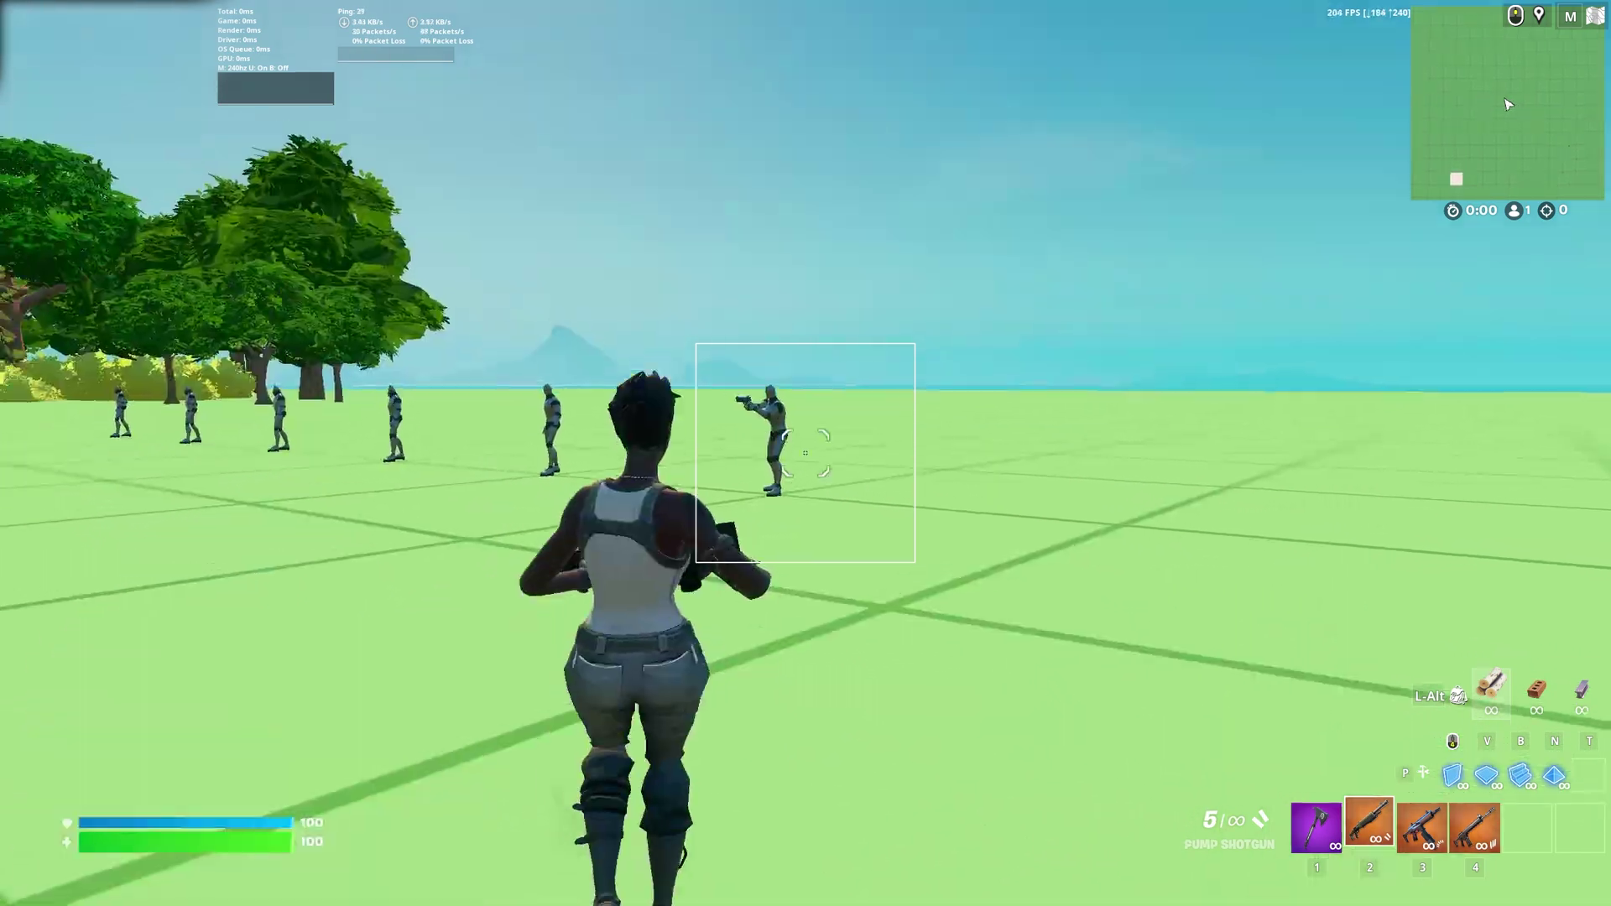
right_click(806, 453)
Step: Raise the smoothness percentage to 1000 in the Lunar settings and test aiming at the dummy while strafing
key("super")
left_click(505, 893)
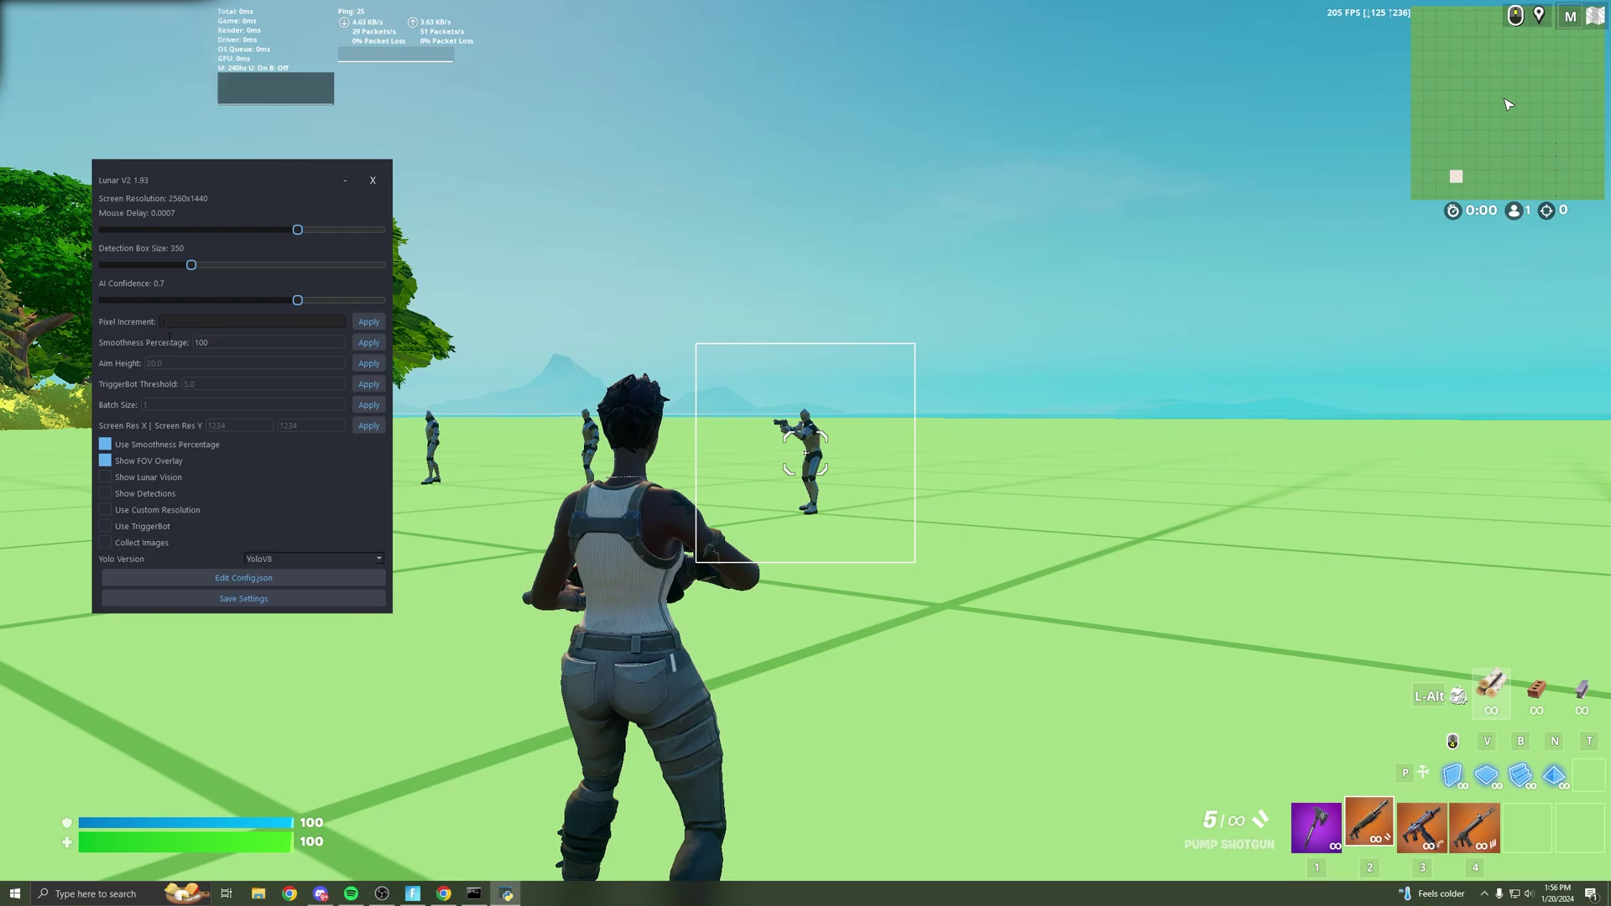
type("0")
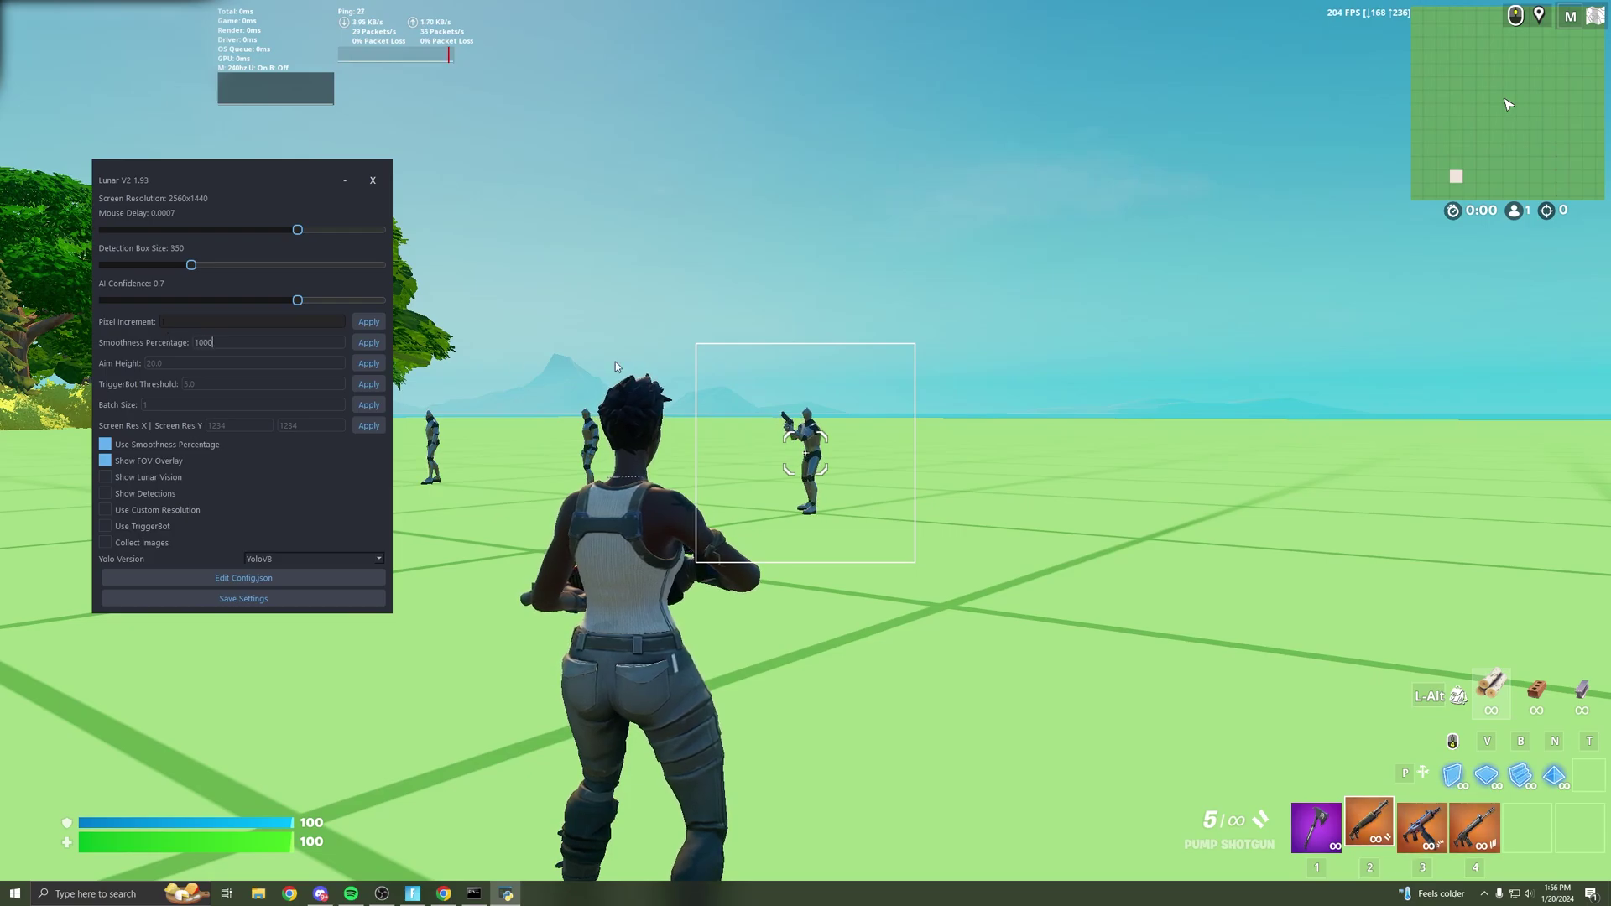
left_click(370, 344)
key("Insert")
right_click(806, 453)
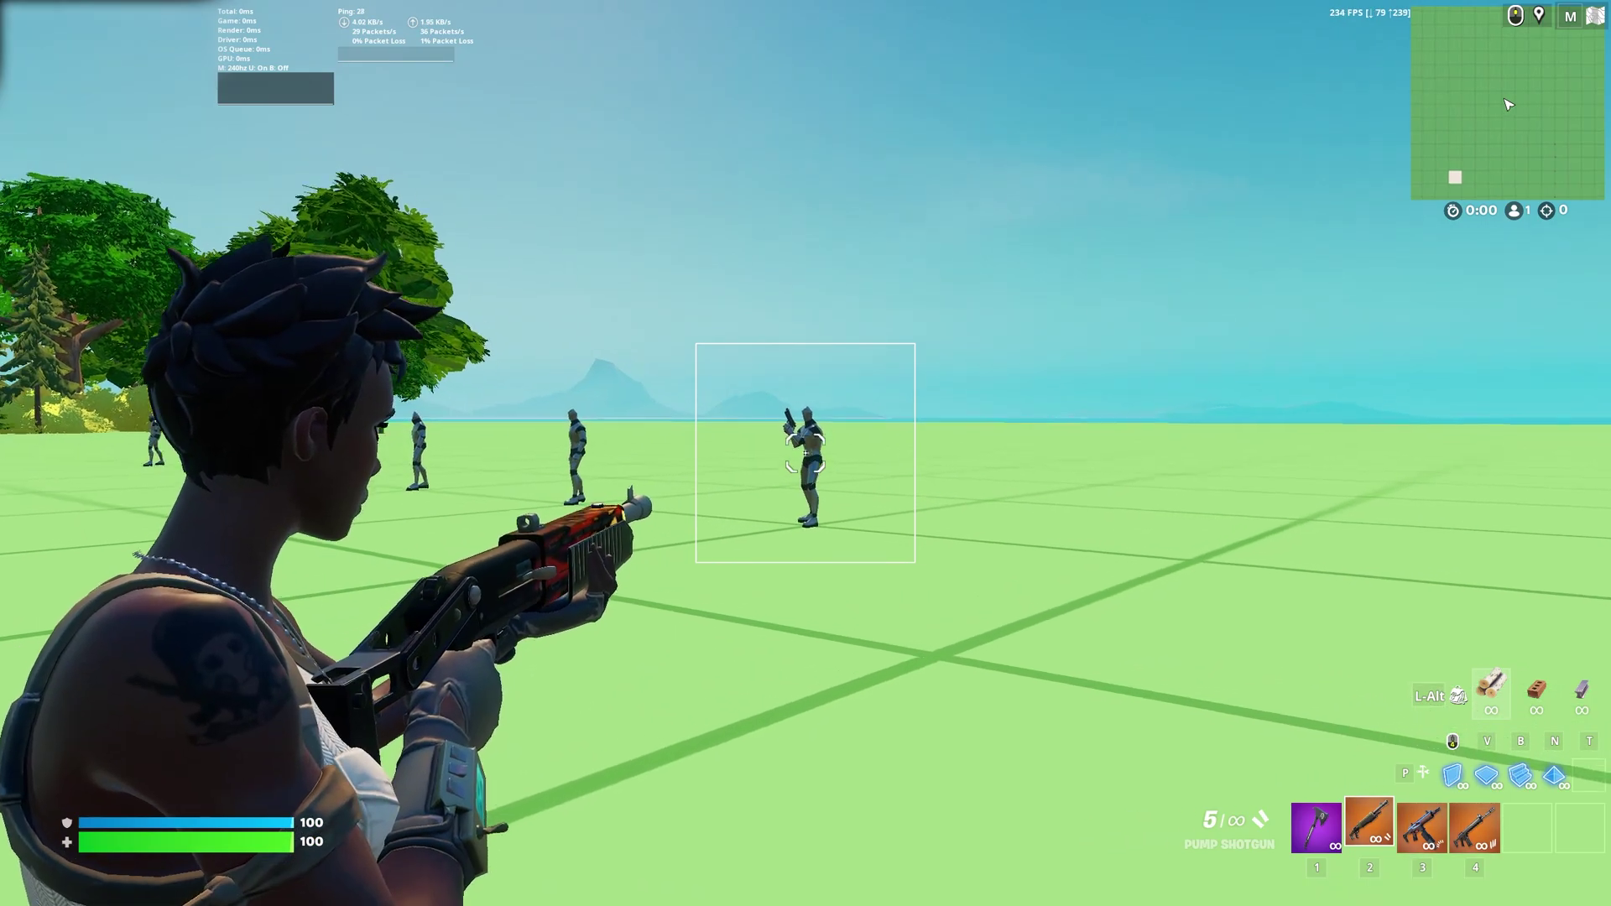
key("d")
key("a")
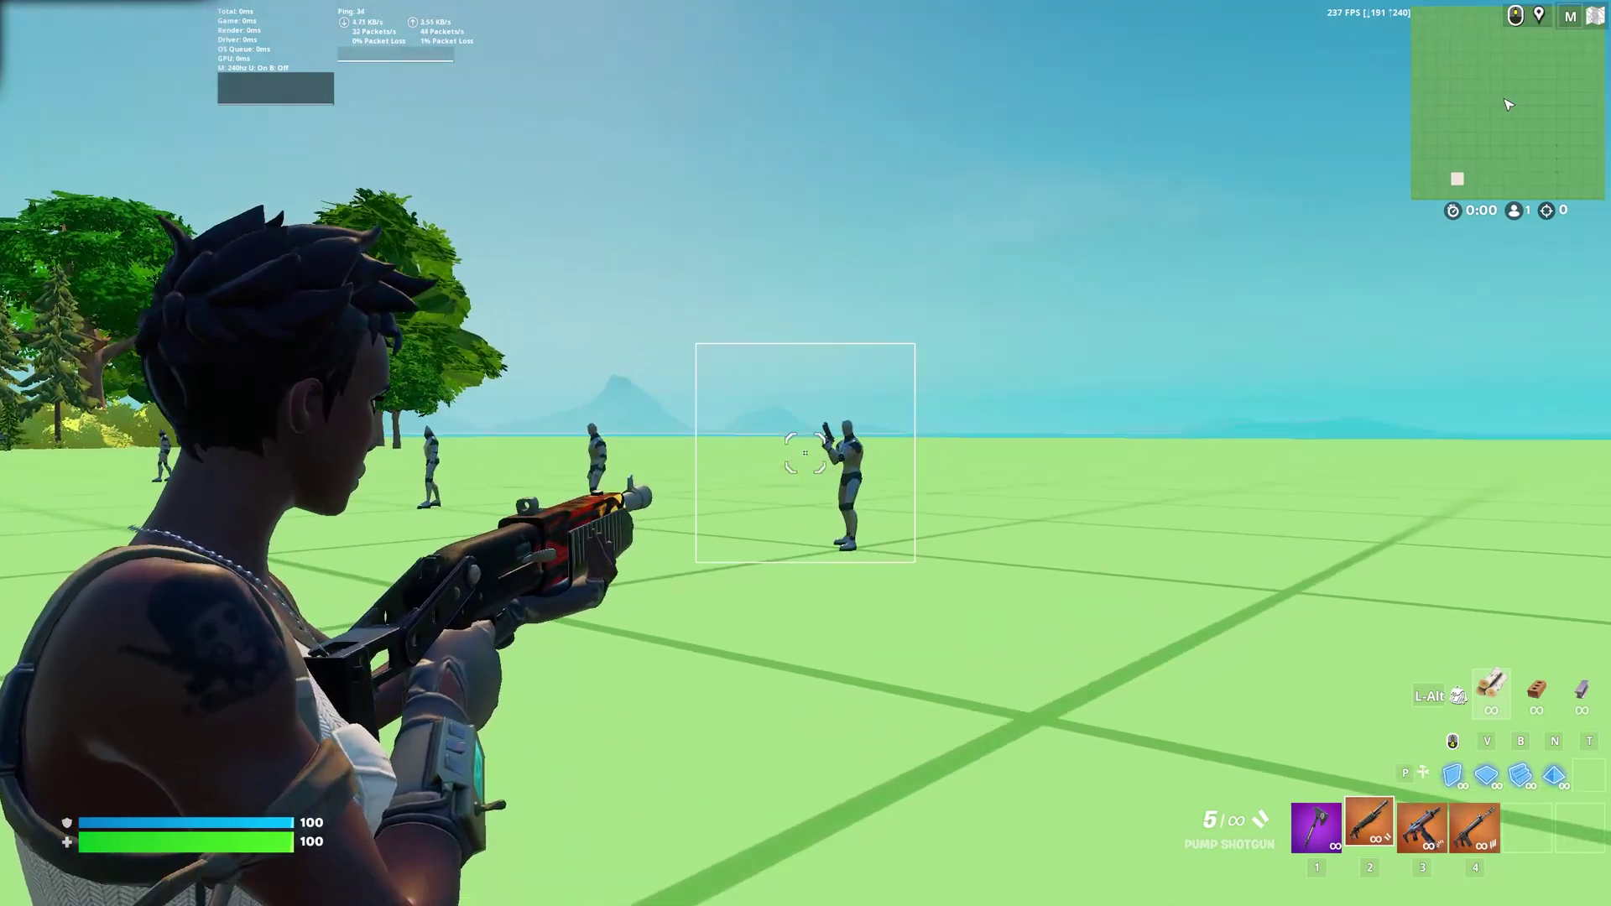
Step: Bring back the Lunar settings, apply a smoothness percentage of 70, and reposition the window
key("super")
left_click(505, 894)
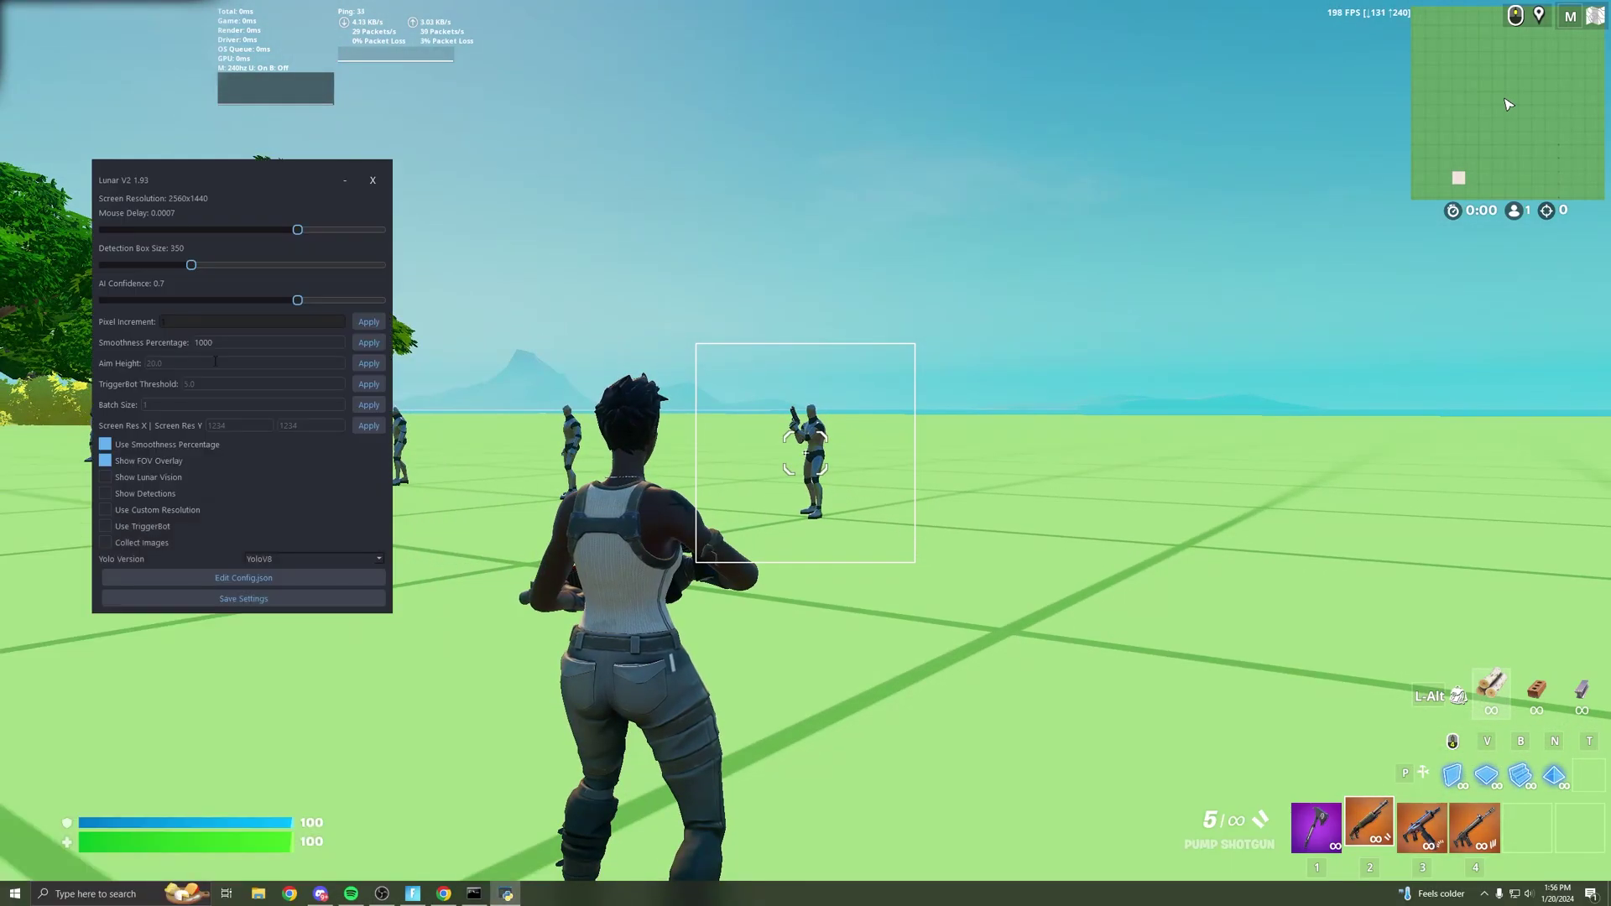
type("100")
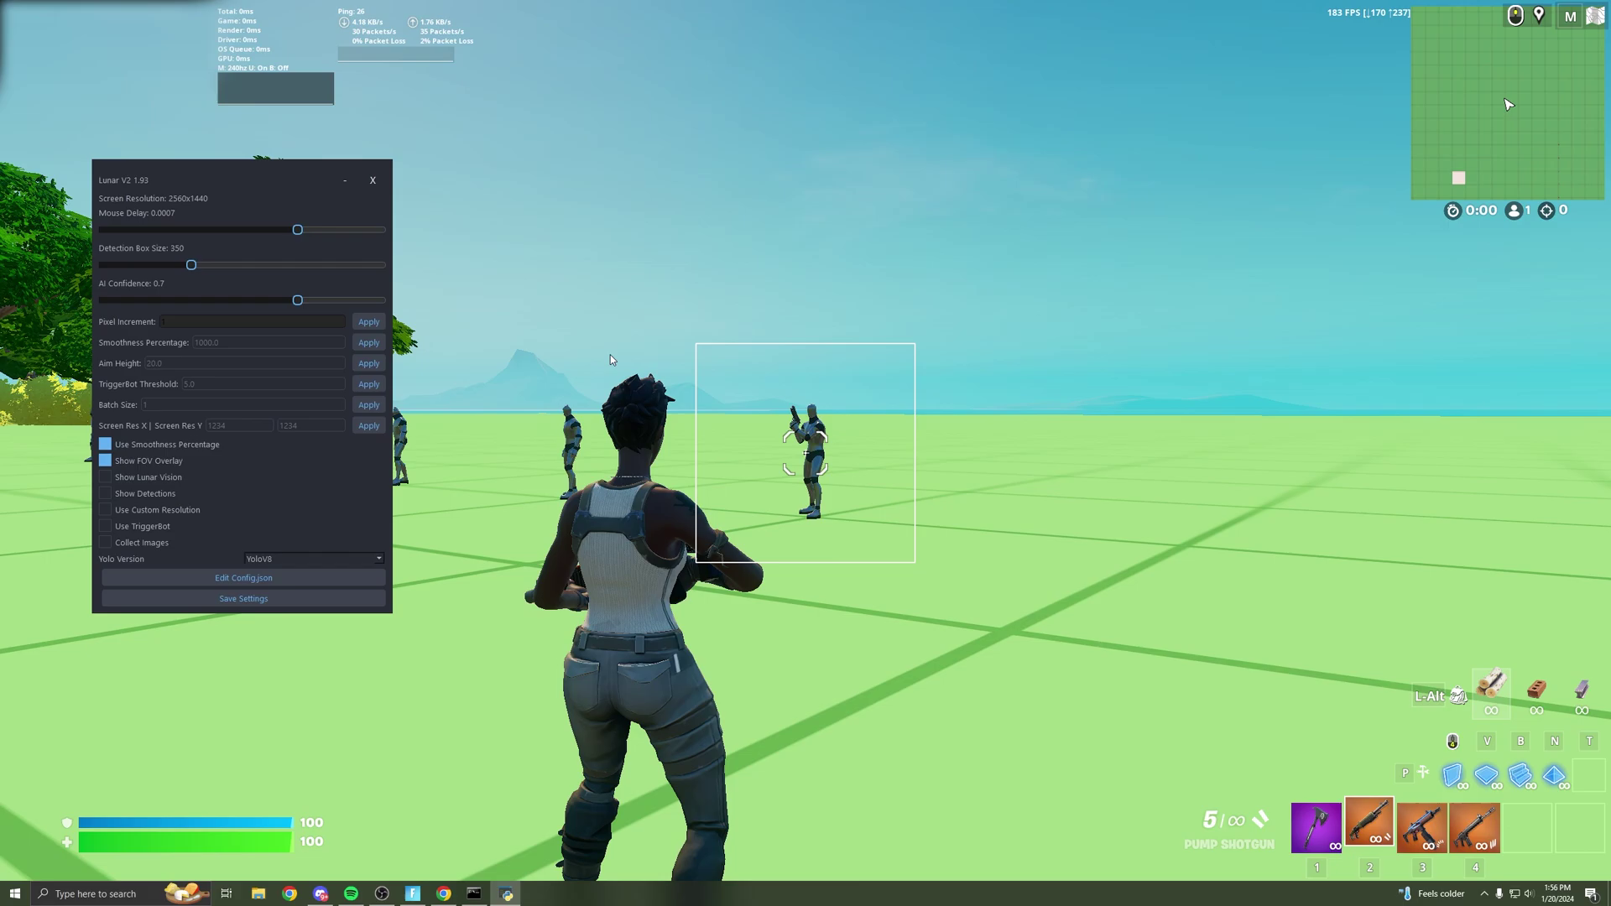
key("BackSpace")
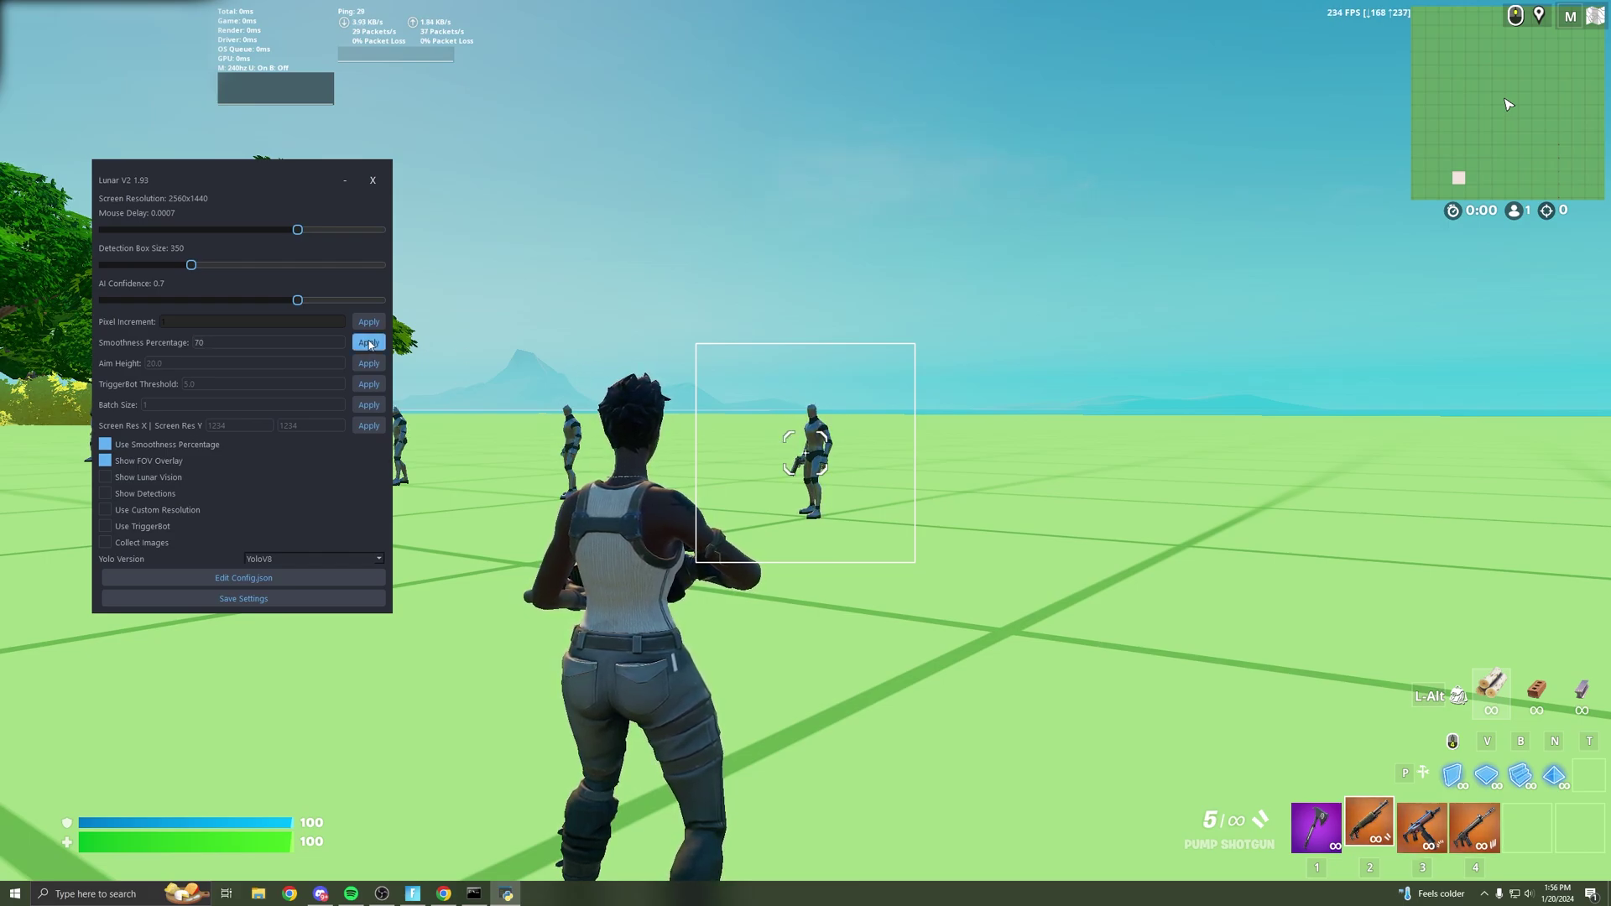
left_click_drag(258, 177, 220, 202)
Step: Switch back to the game, equip the Twin Mag SMG, and move around in front of the dummies
left_click(605, 422)
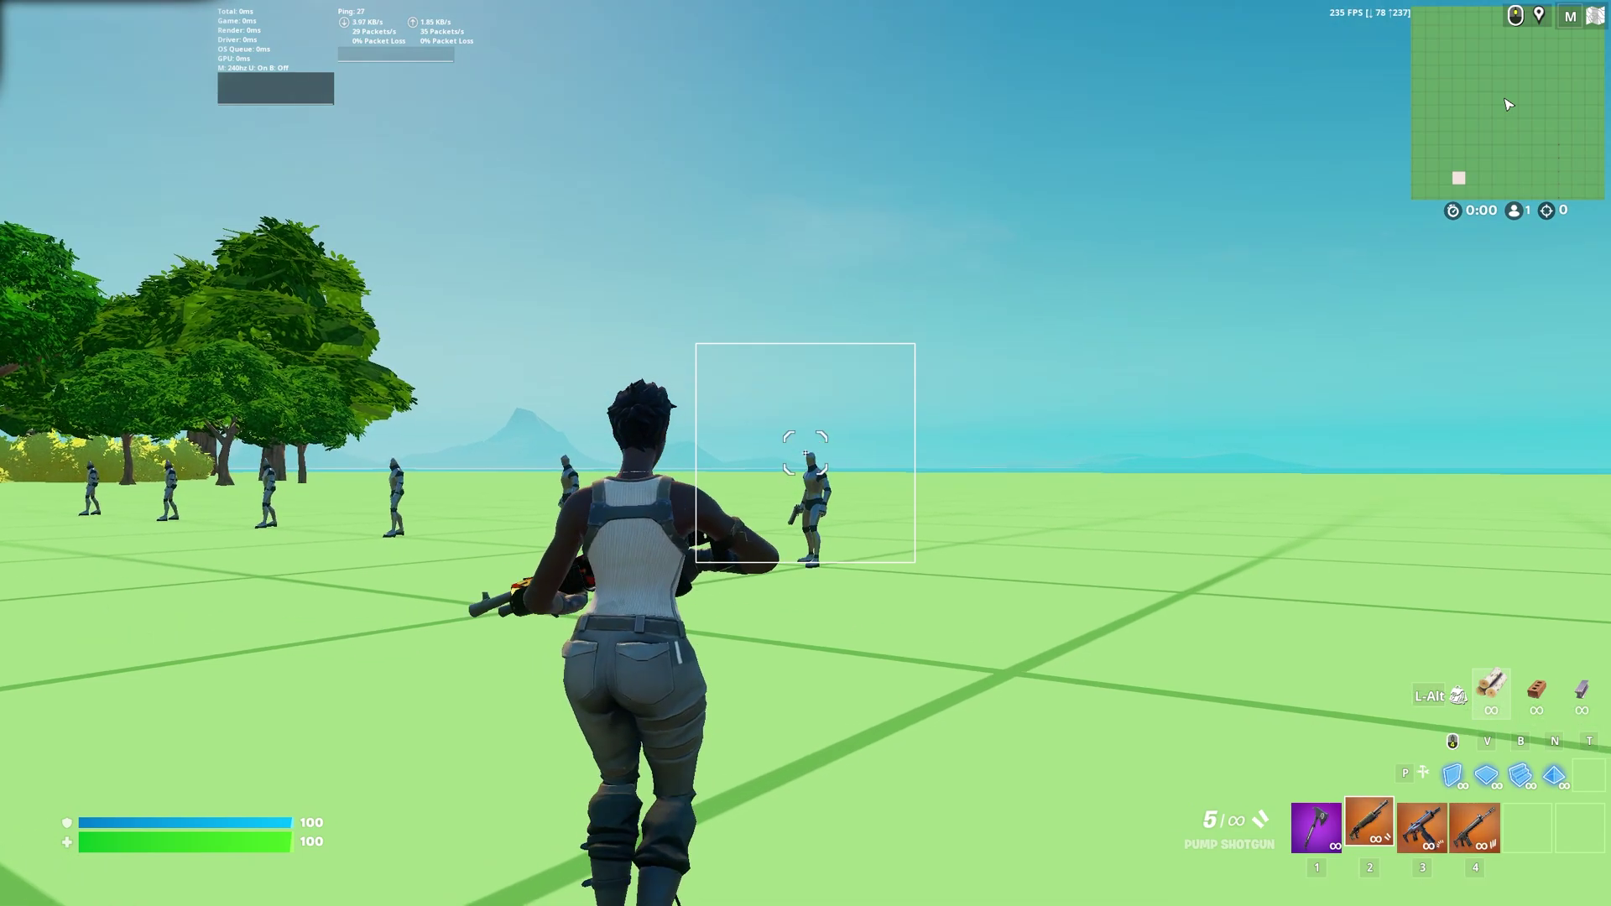
key("3")
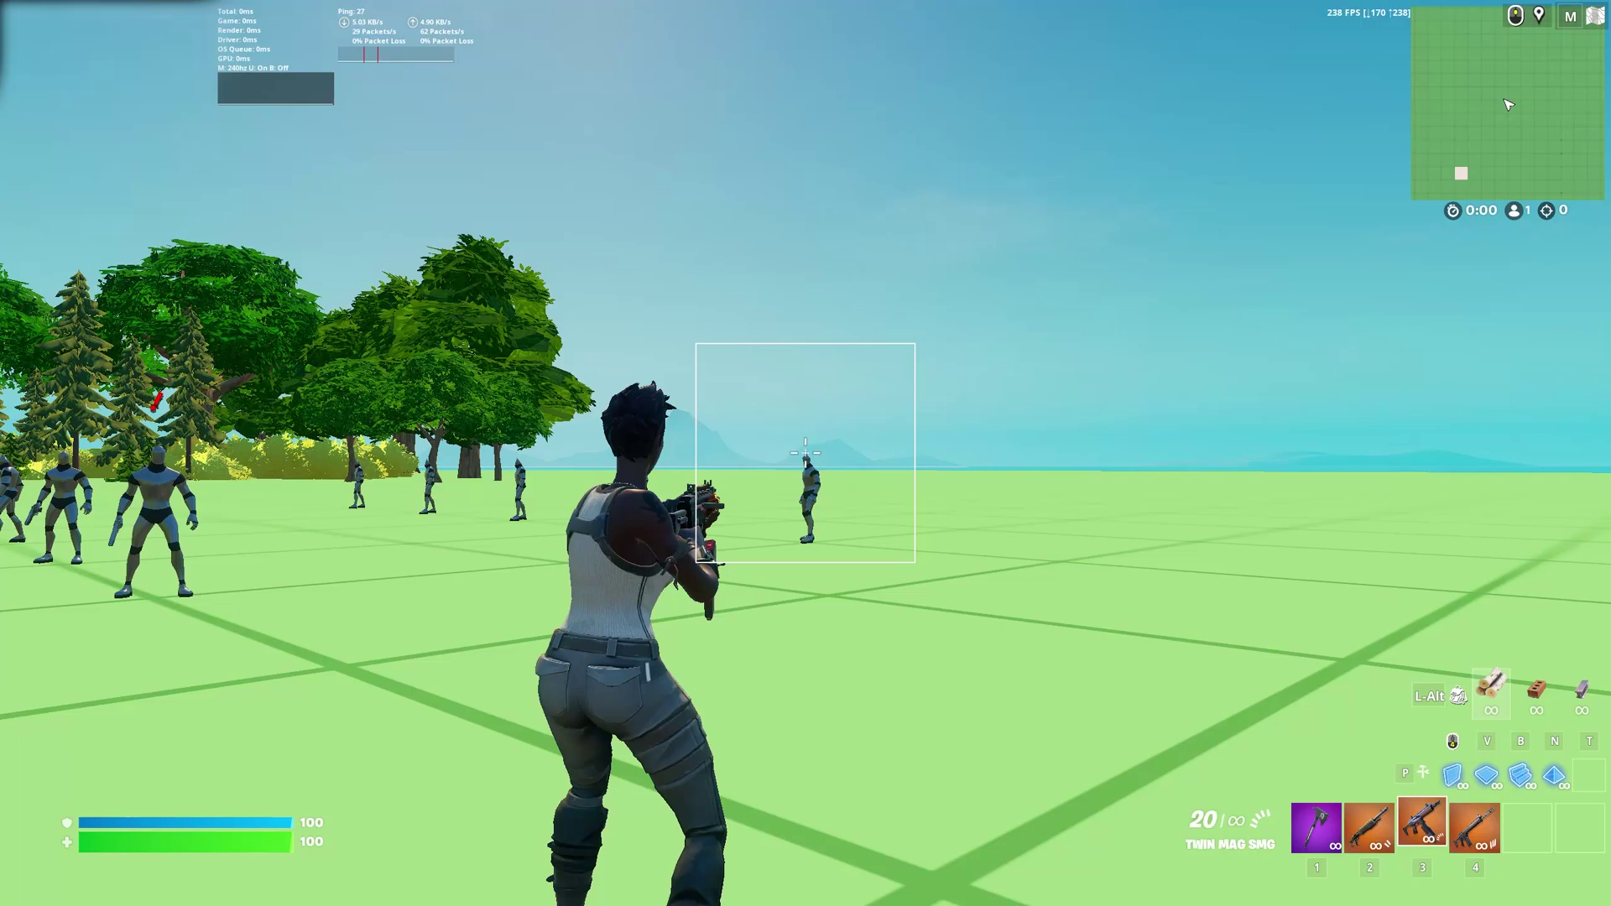
key("d")
key("s")
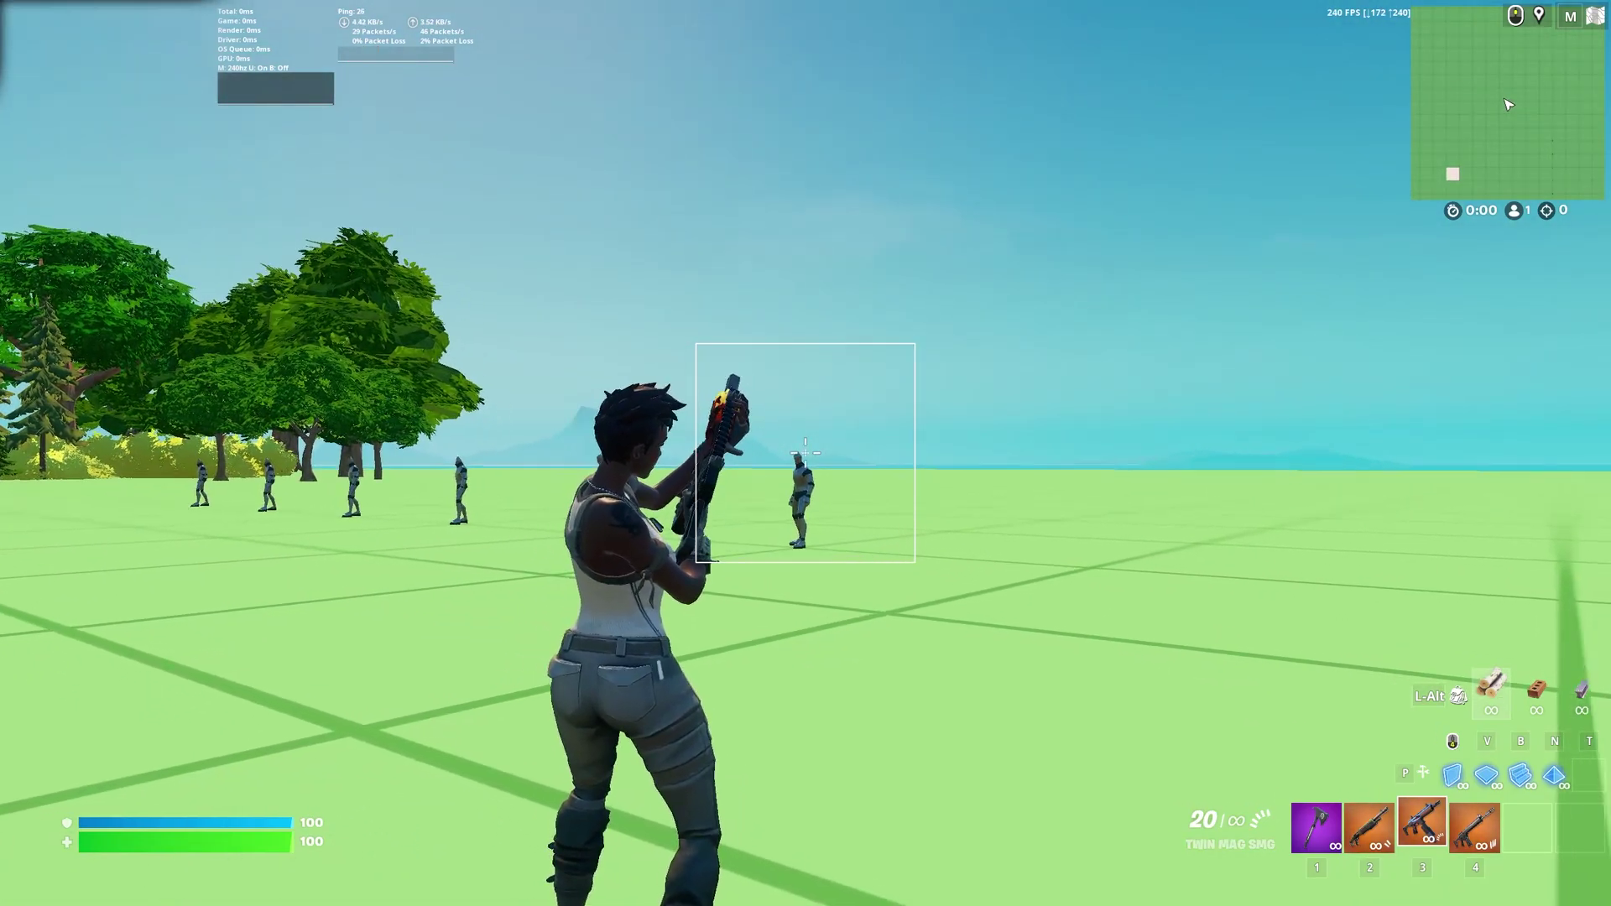
Step: Change the aim height in the Lunar settings and test aiming the SMG at the dummy in the game
key("super")
left_click(505, 893)
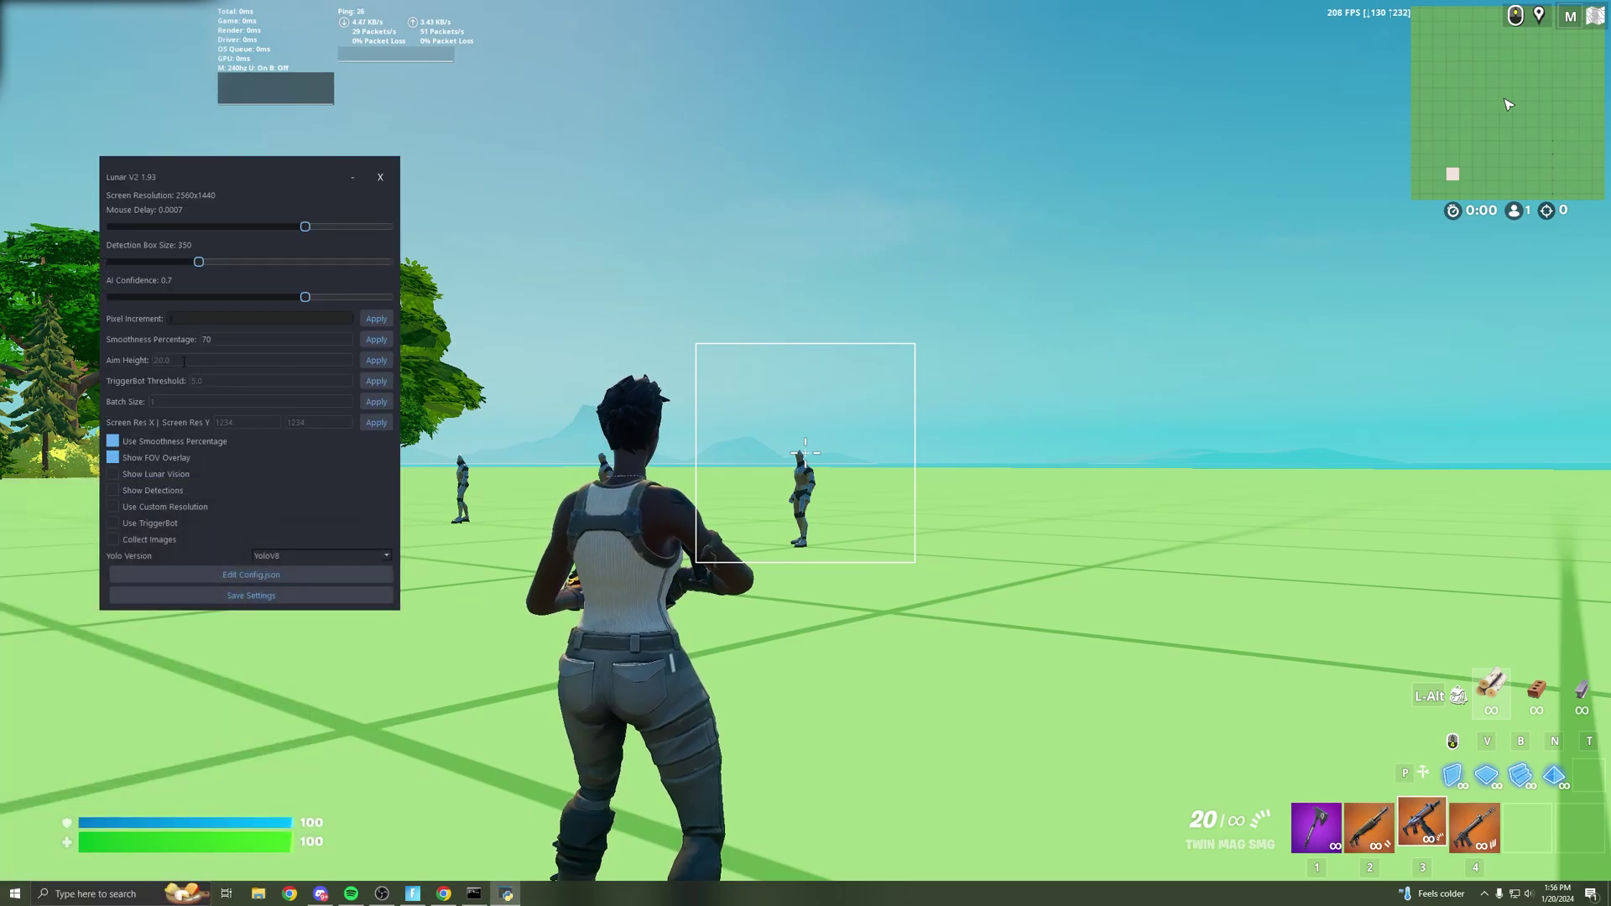
left_click(492, 405)
right_click(806, 453)
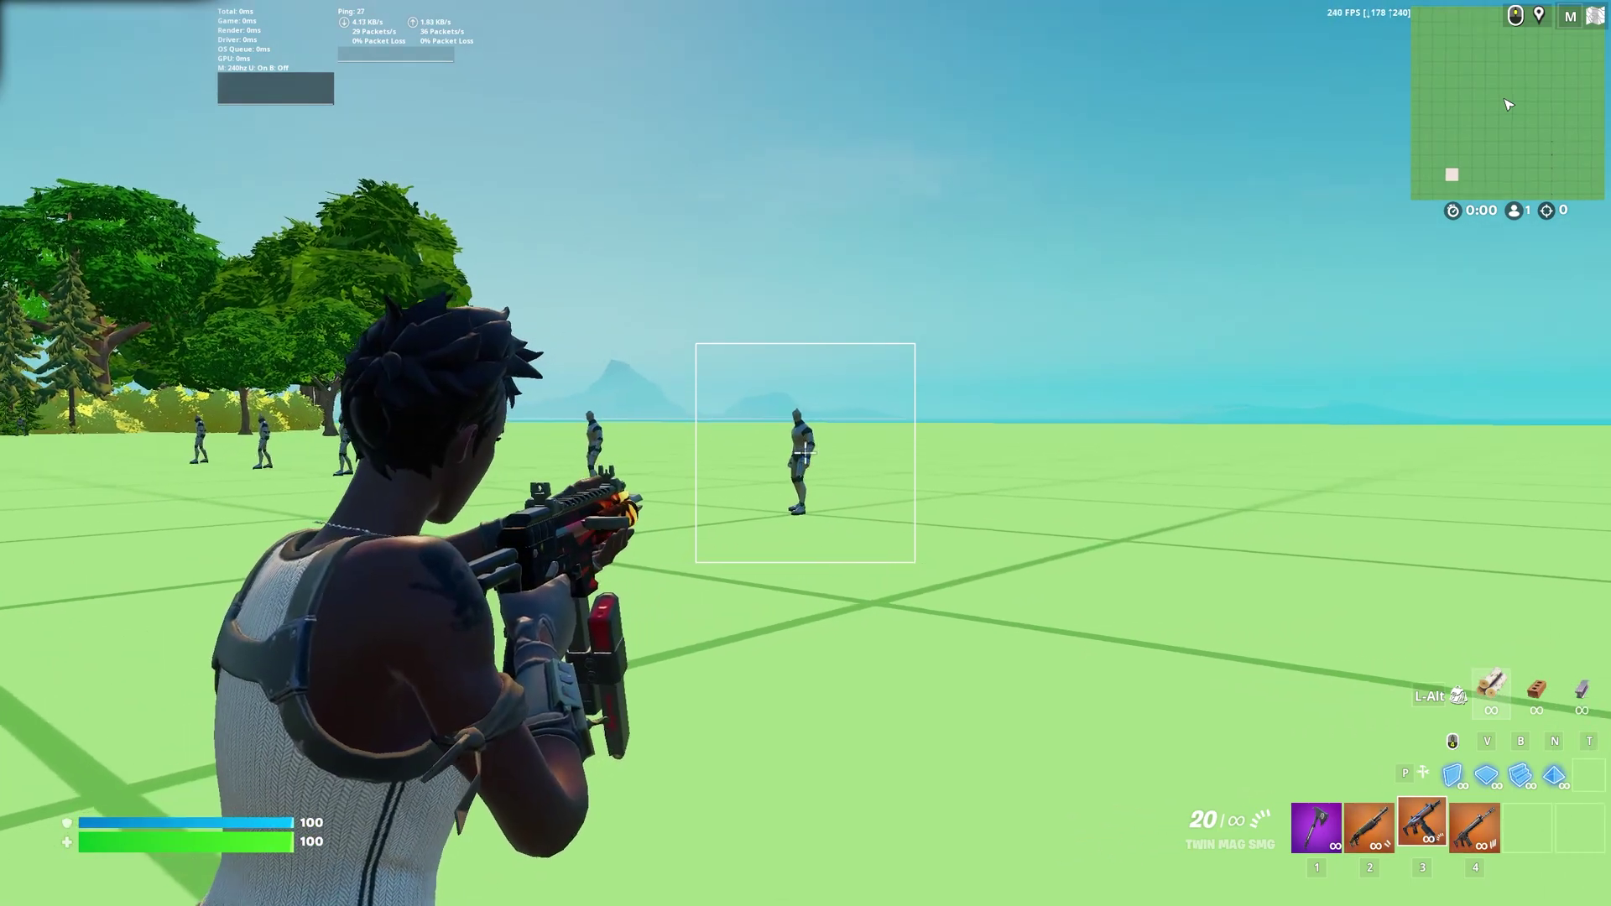
Step: Bring back the Lunar settings, apply an aim height of 4, and test aiming the SMG at the dummy
key("super")
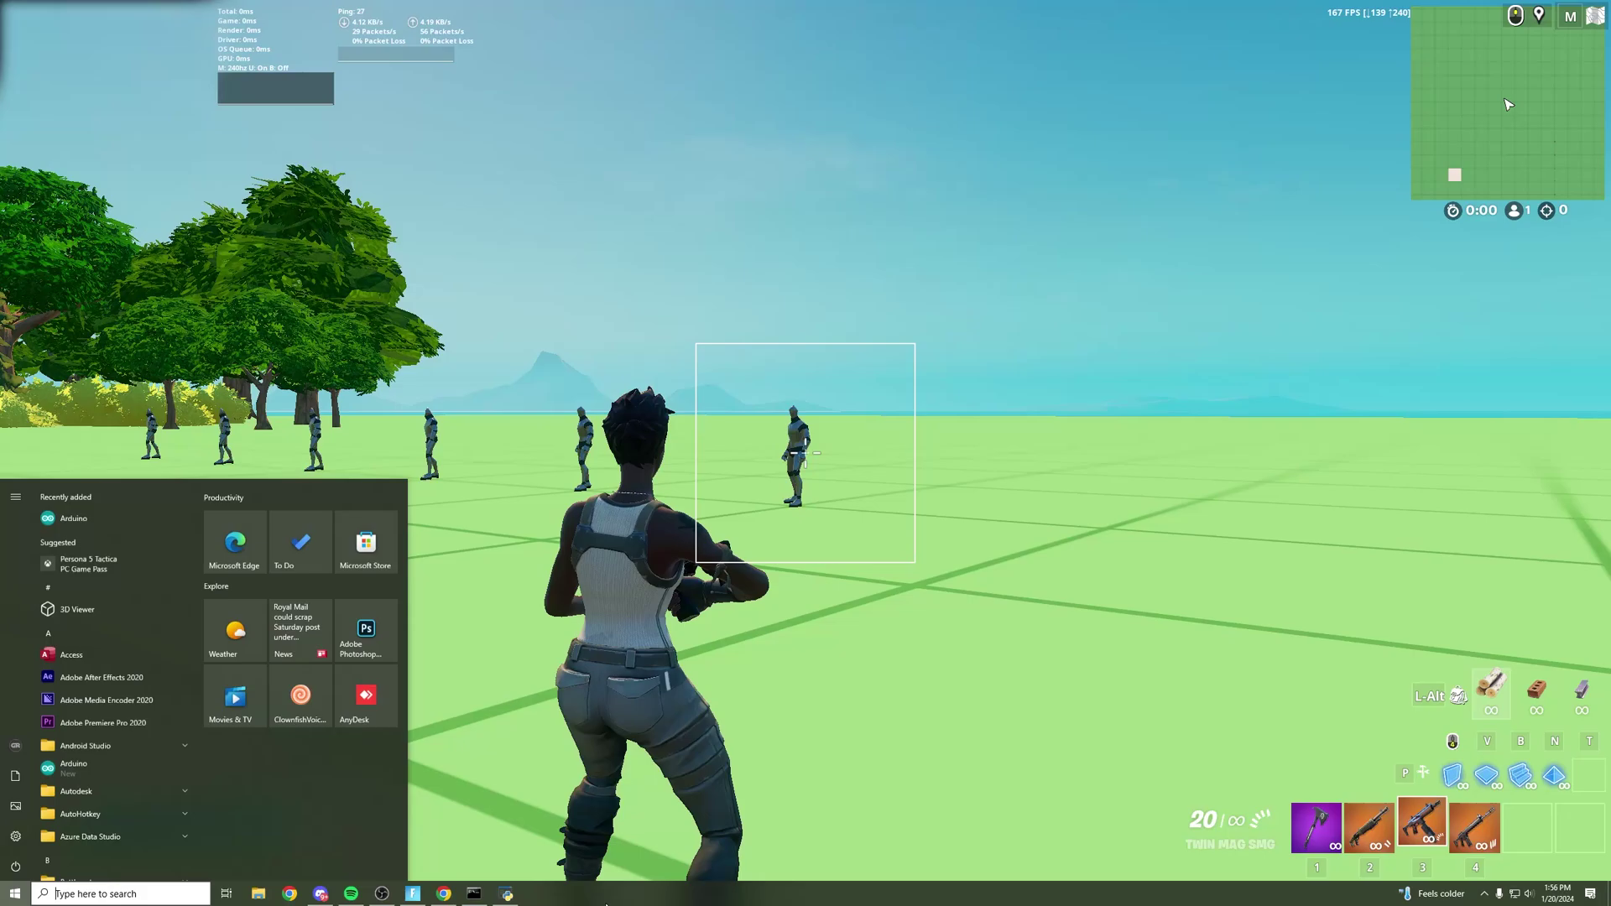
left_click(508, 891)
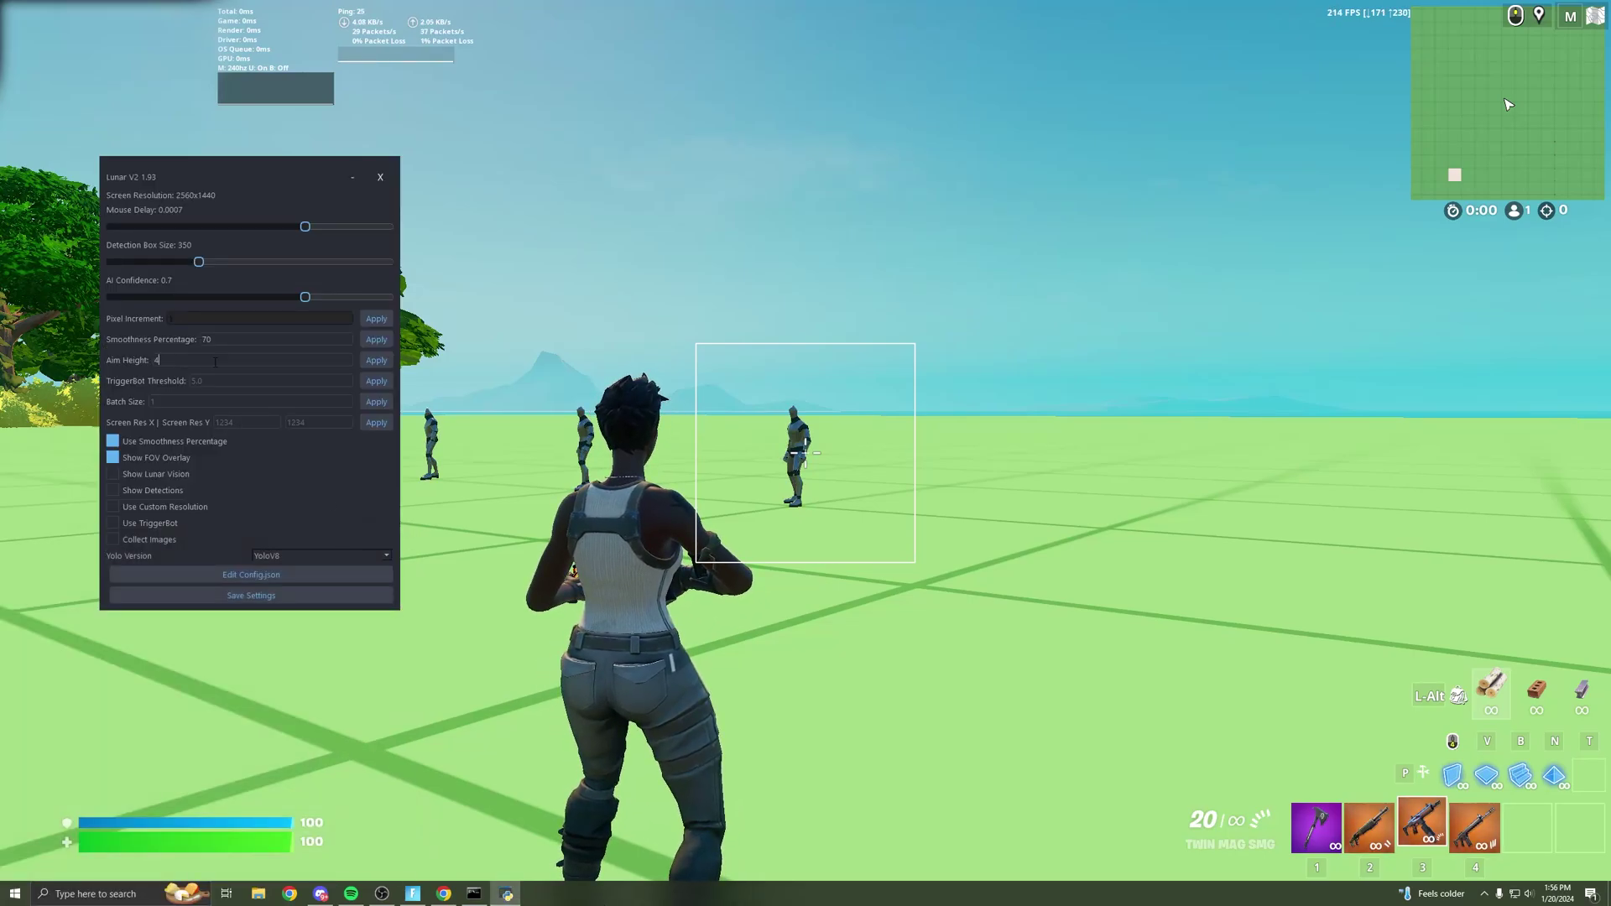
left_click(377, 361)
left_click(481, 376)
right_click(806, 453)
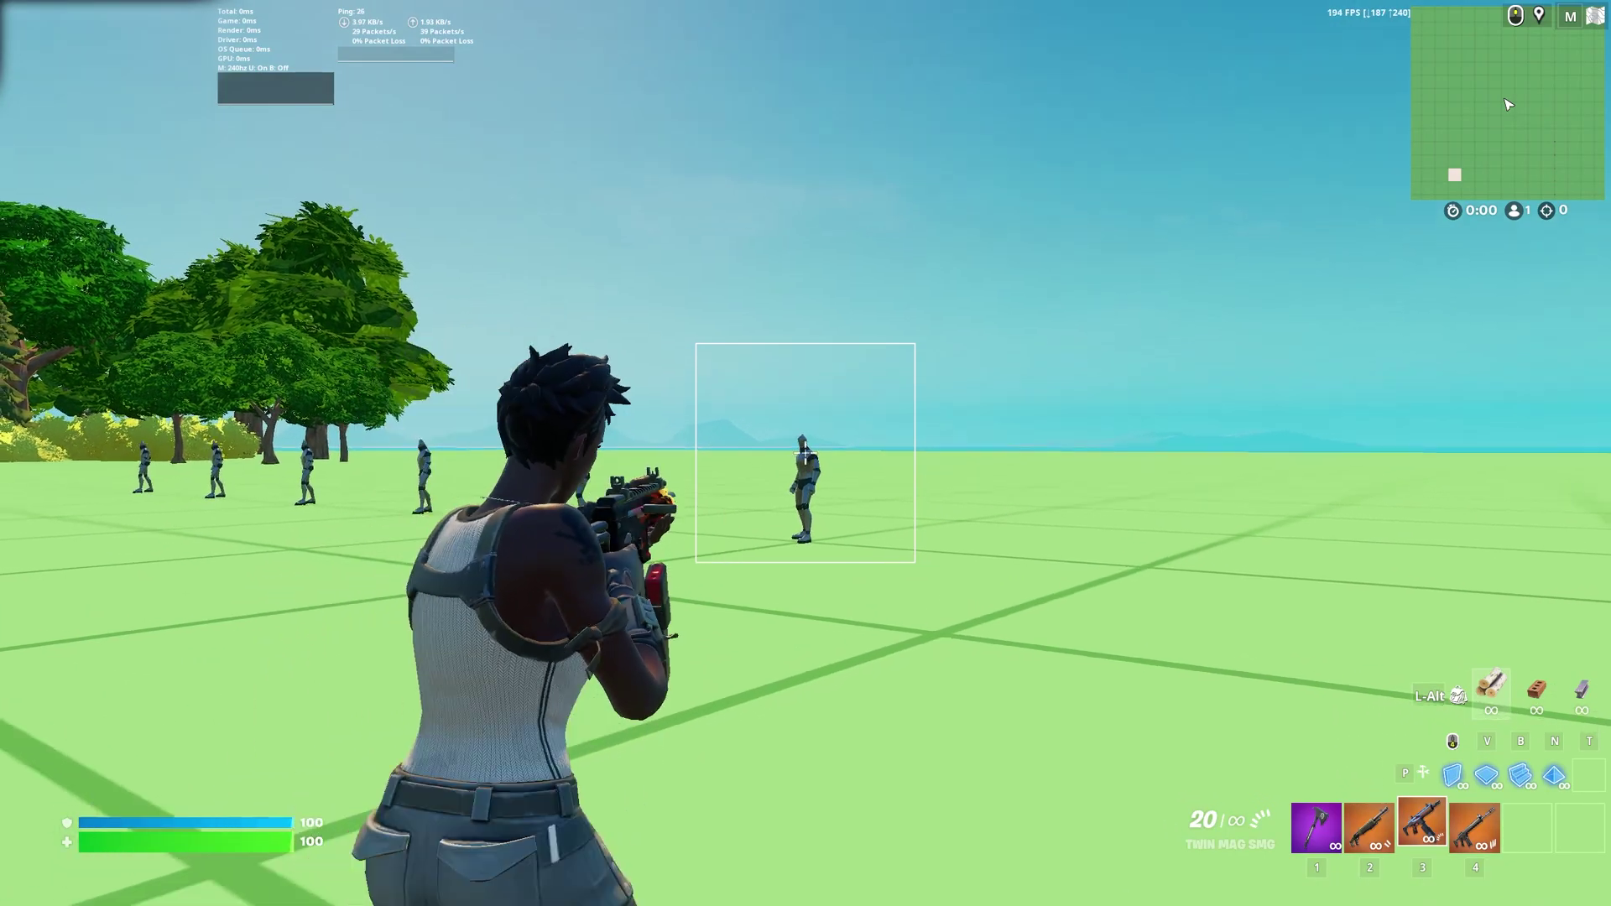
right_click(806, 453)
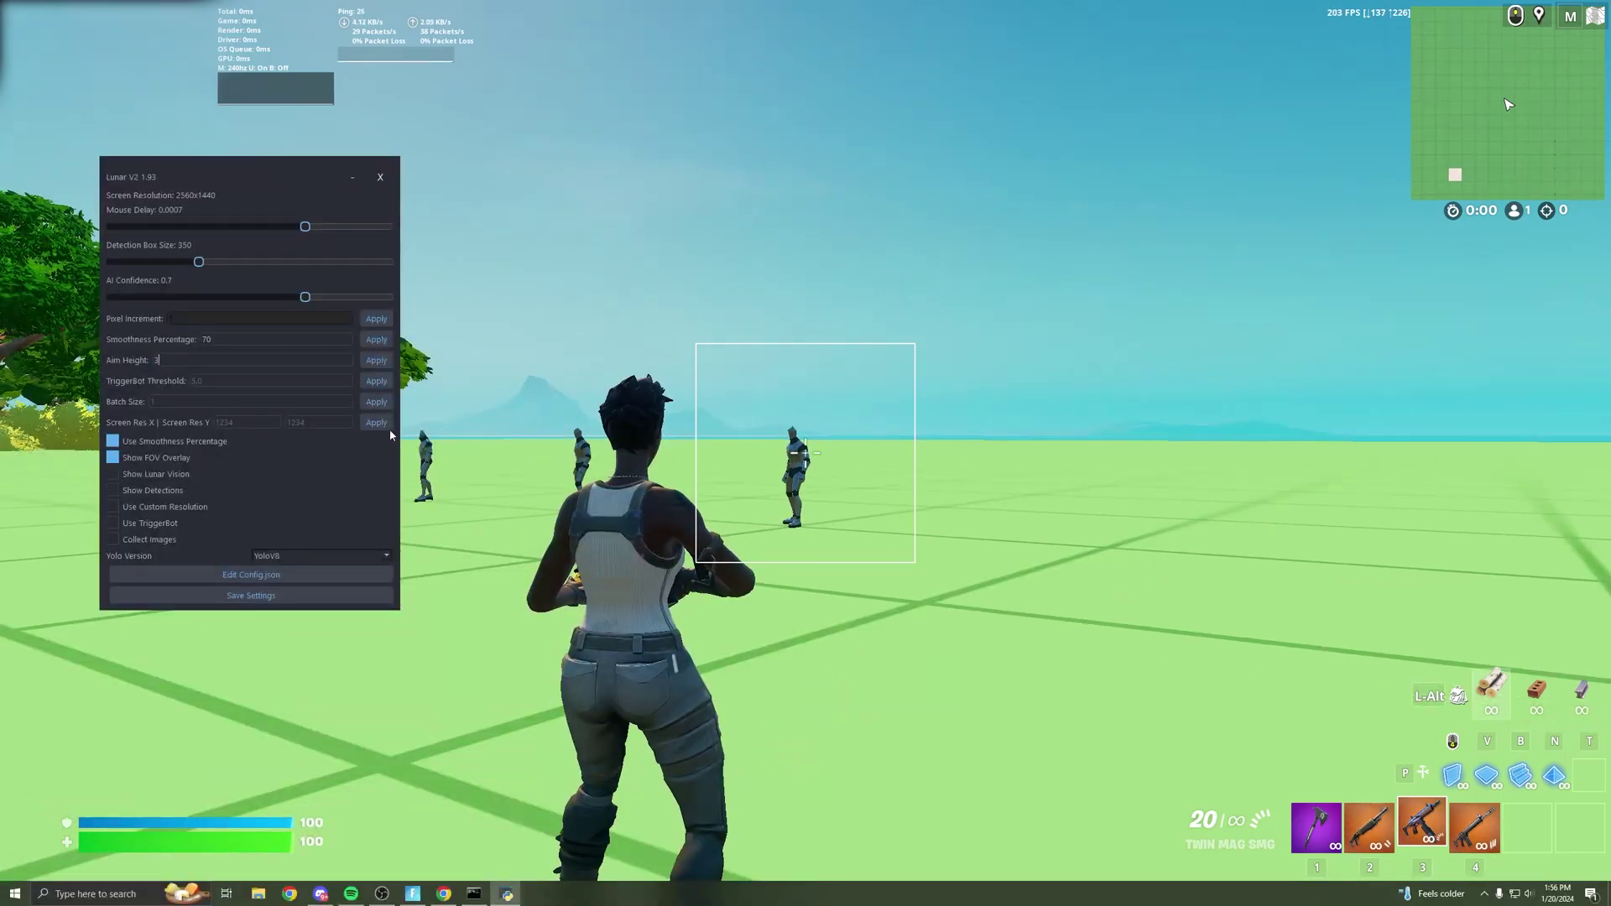
Step: Apply an aim height of 3 in the Lunar settings and test aiming at the dummy
left_click(380, 362)
left_click(482, 374)
right_click(806, 453)
Step: Reopen the Lunar settings, enter an aim height of 20, and reposition the window
key("super")
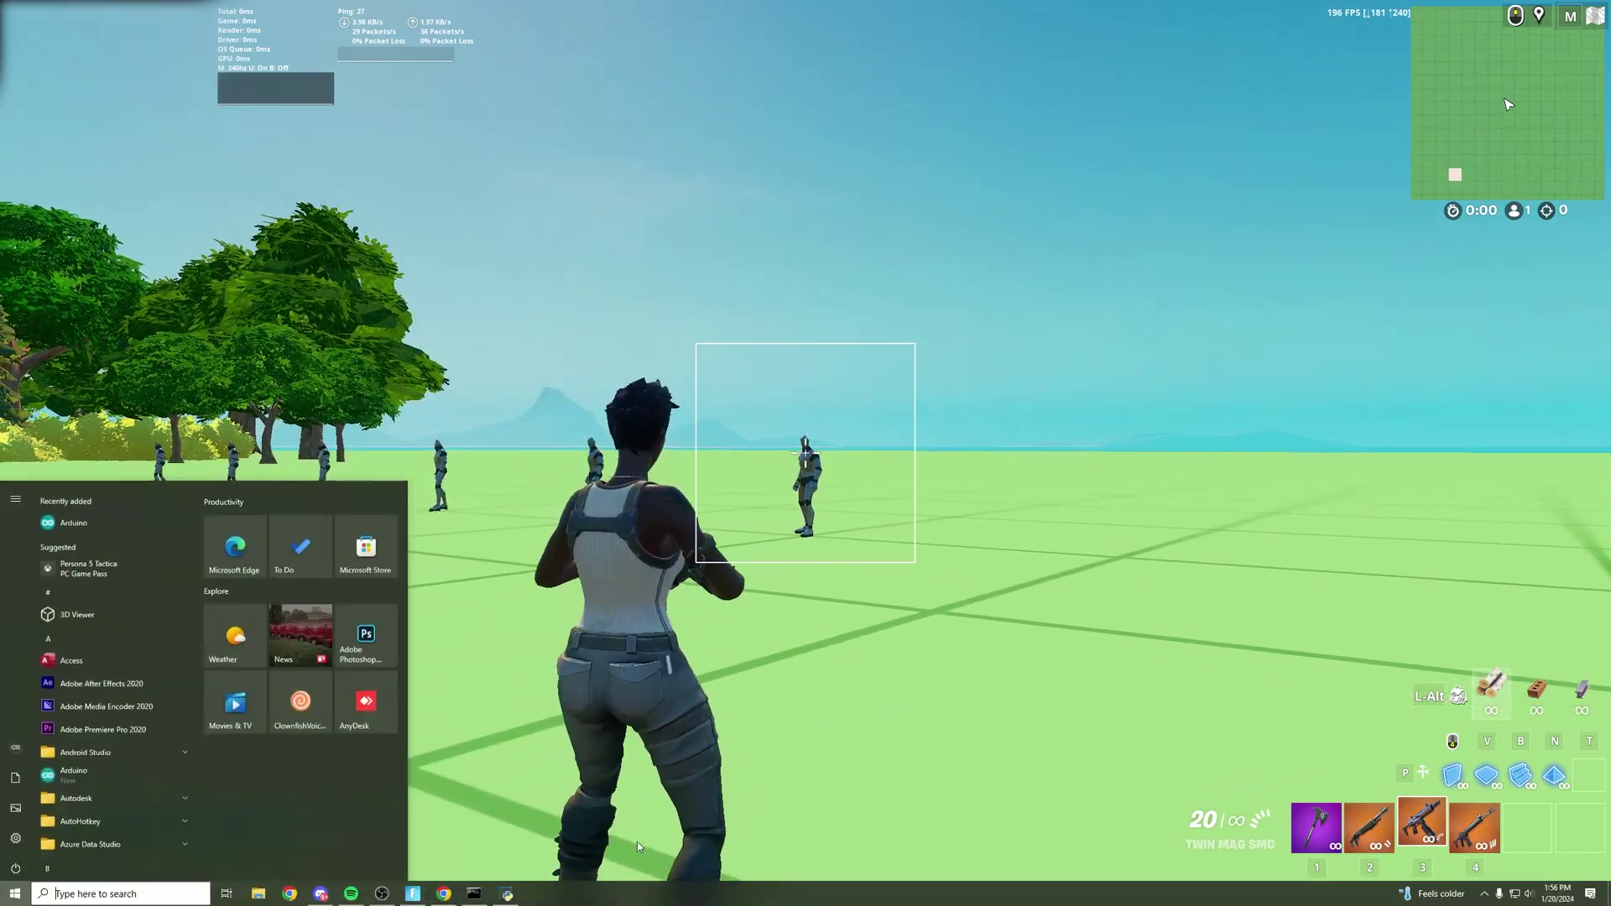
left_click(514, 895)
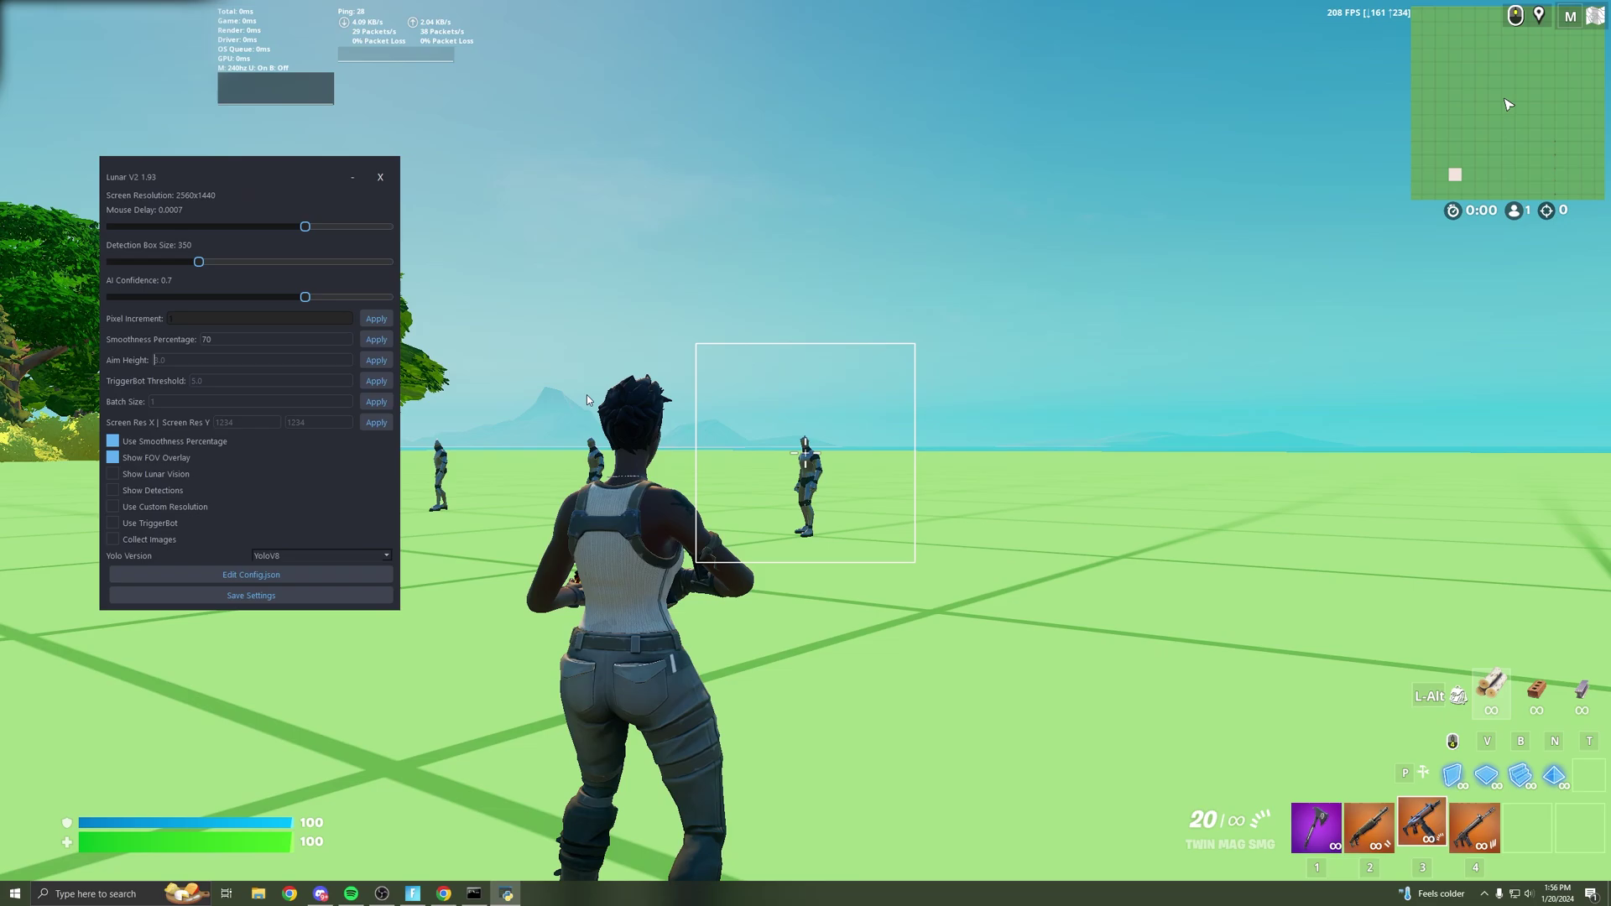
type("20")
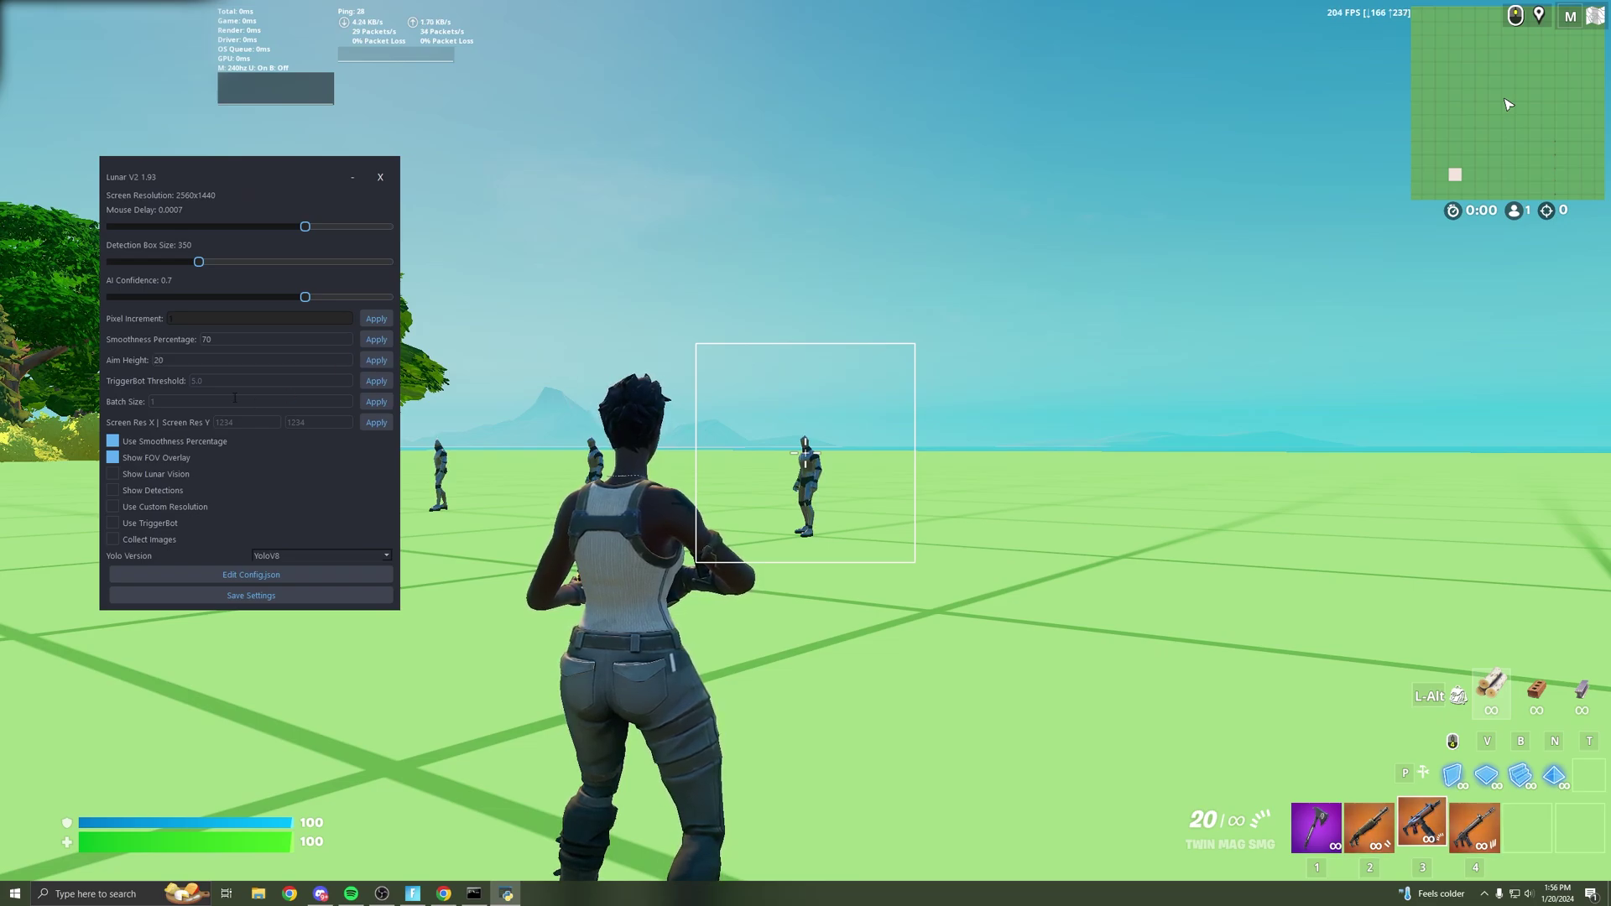
left_click_drag(223, 178, 210, 178)
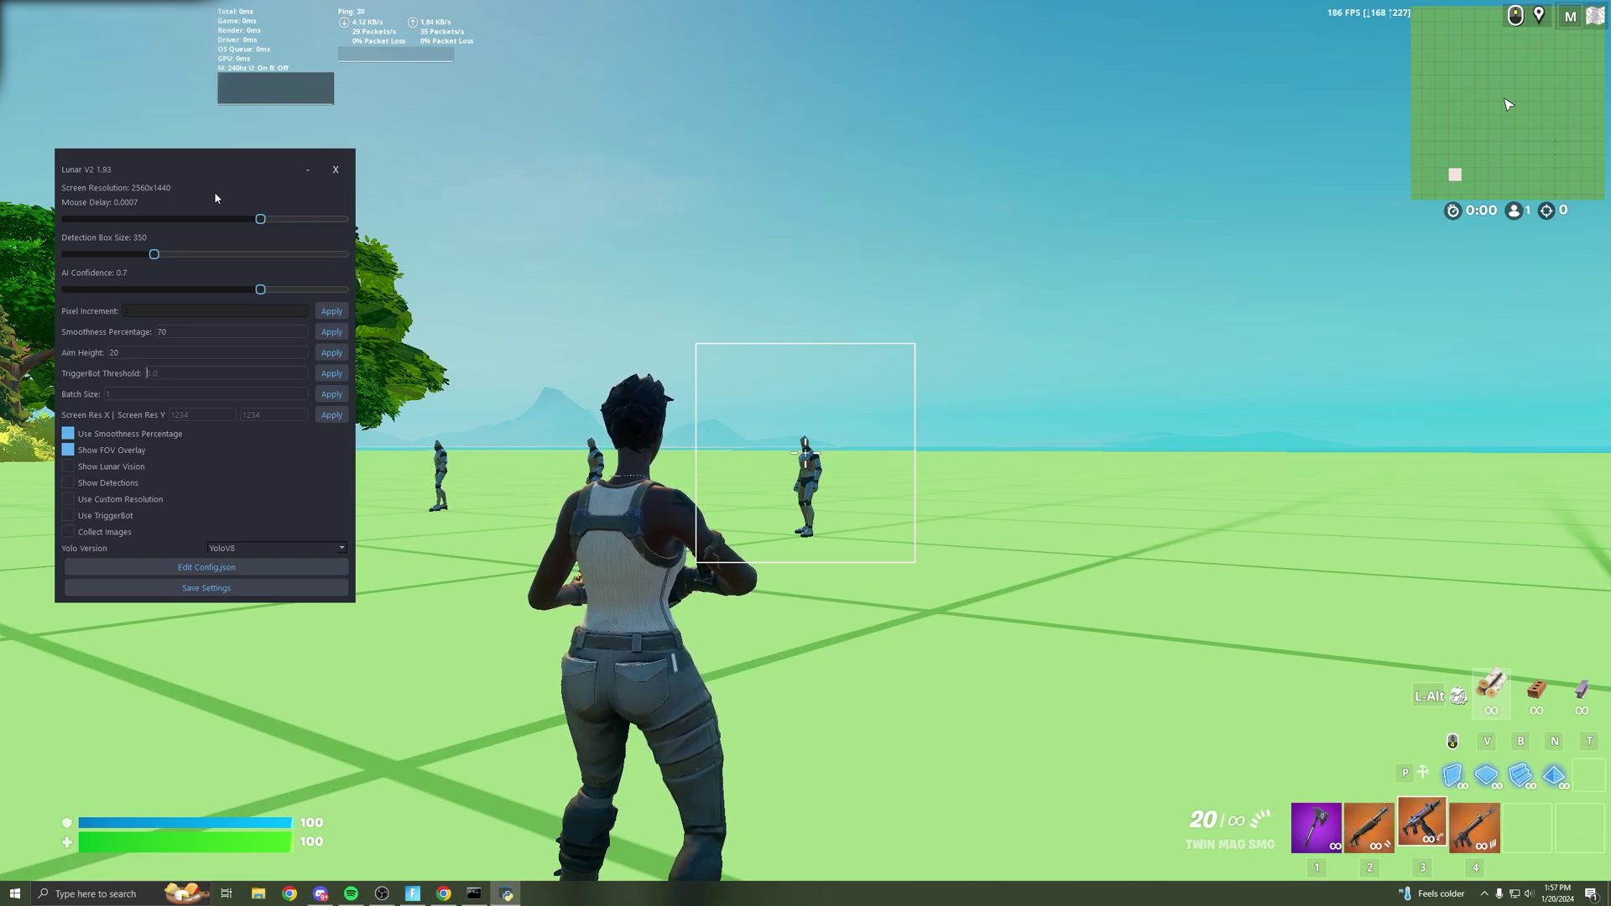
left_click(161, 374)
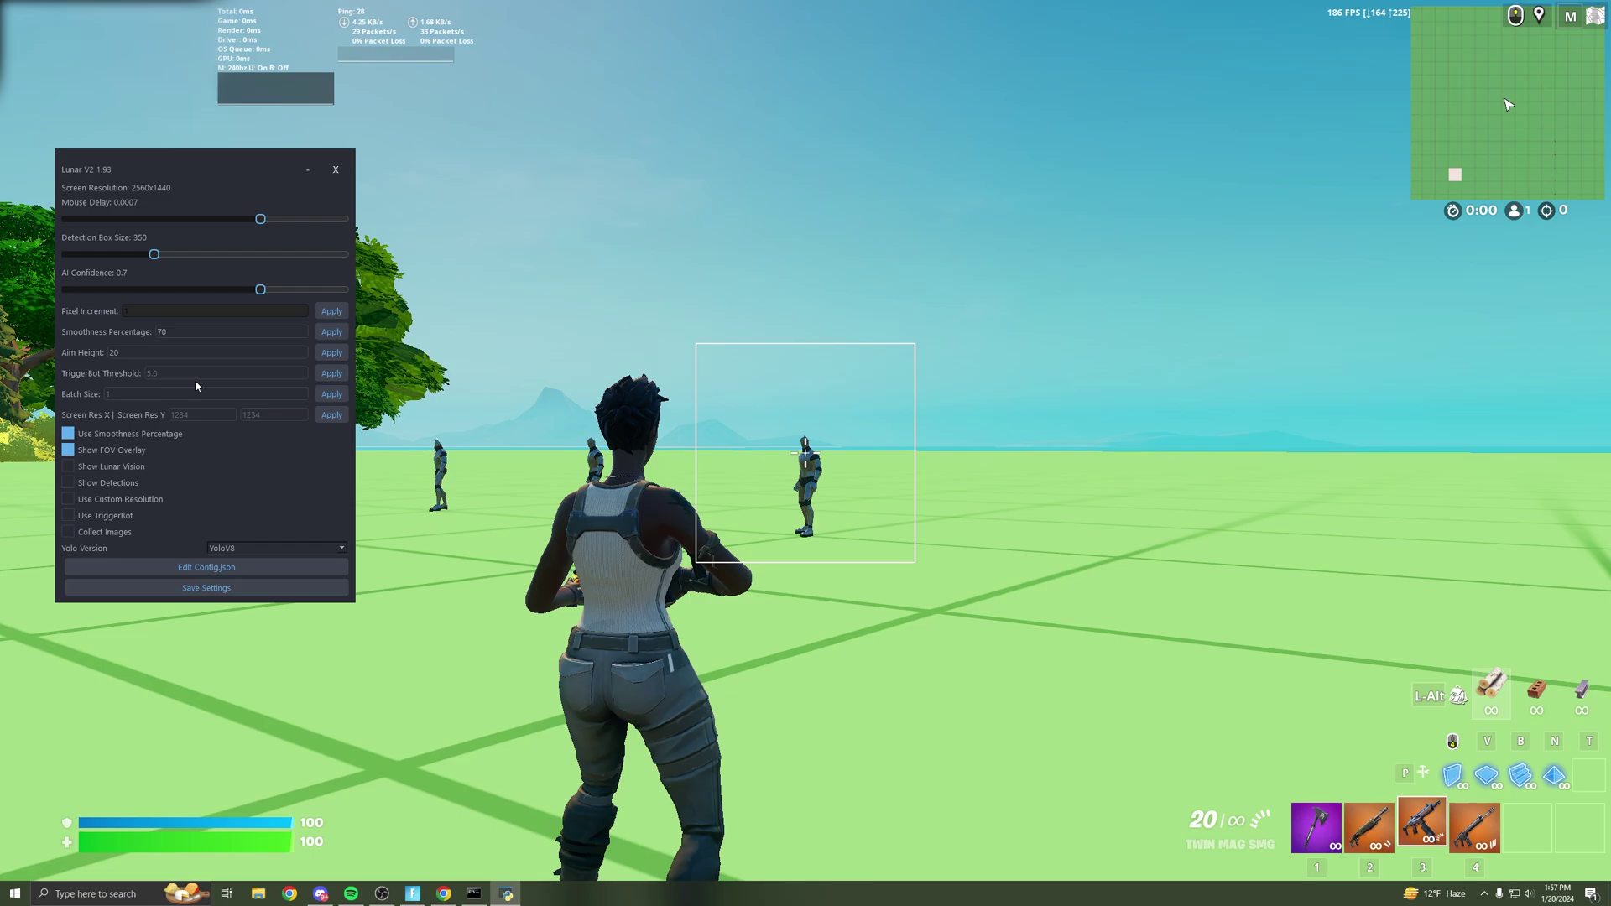
Step: Return to the game and test aiming the Twin Mag SMG at the dummy while strafing both ways
key("alt+Tab")
right_click(805, 453)
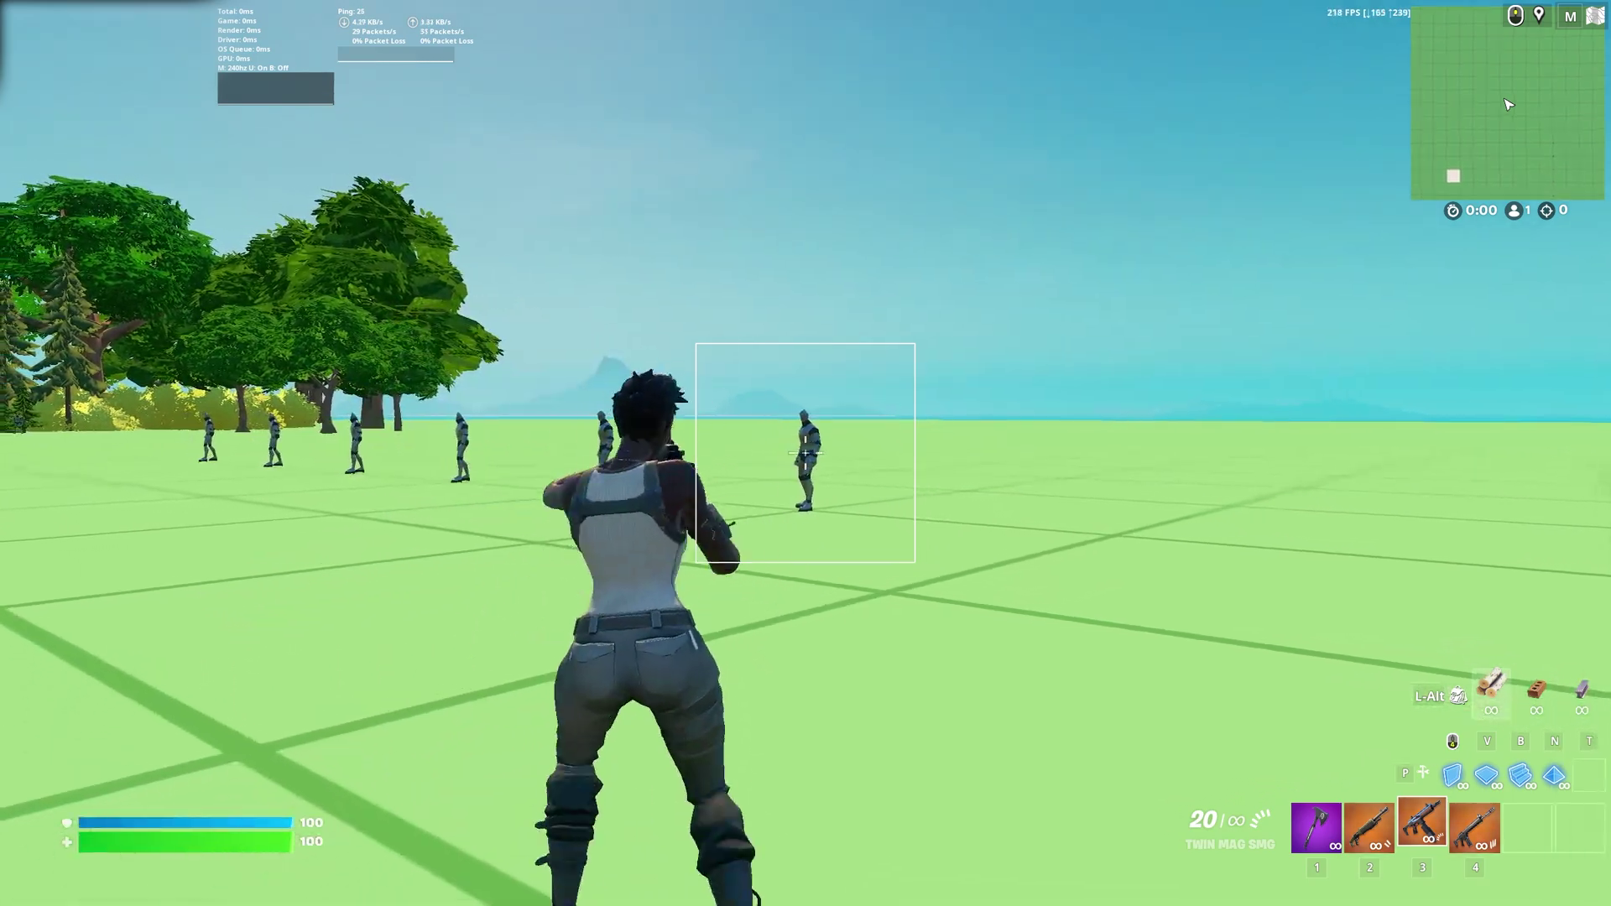
right_click(805, 453)
key("a")
key("d")
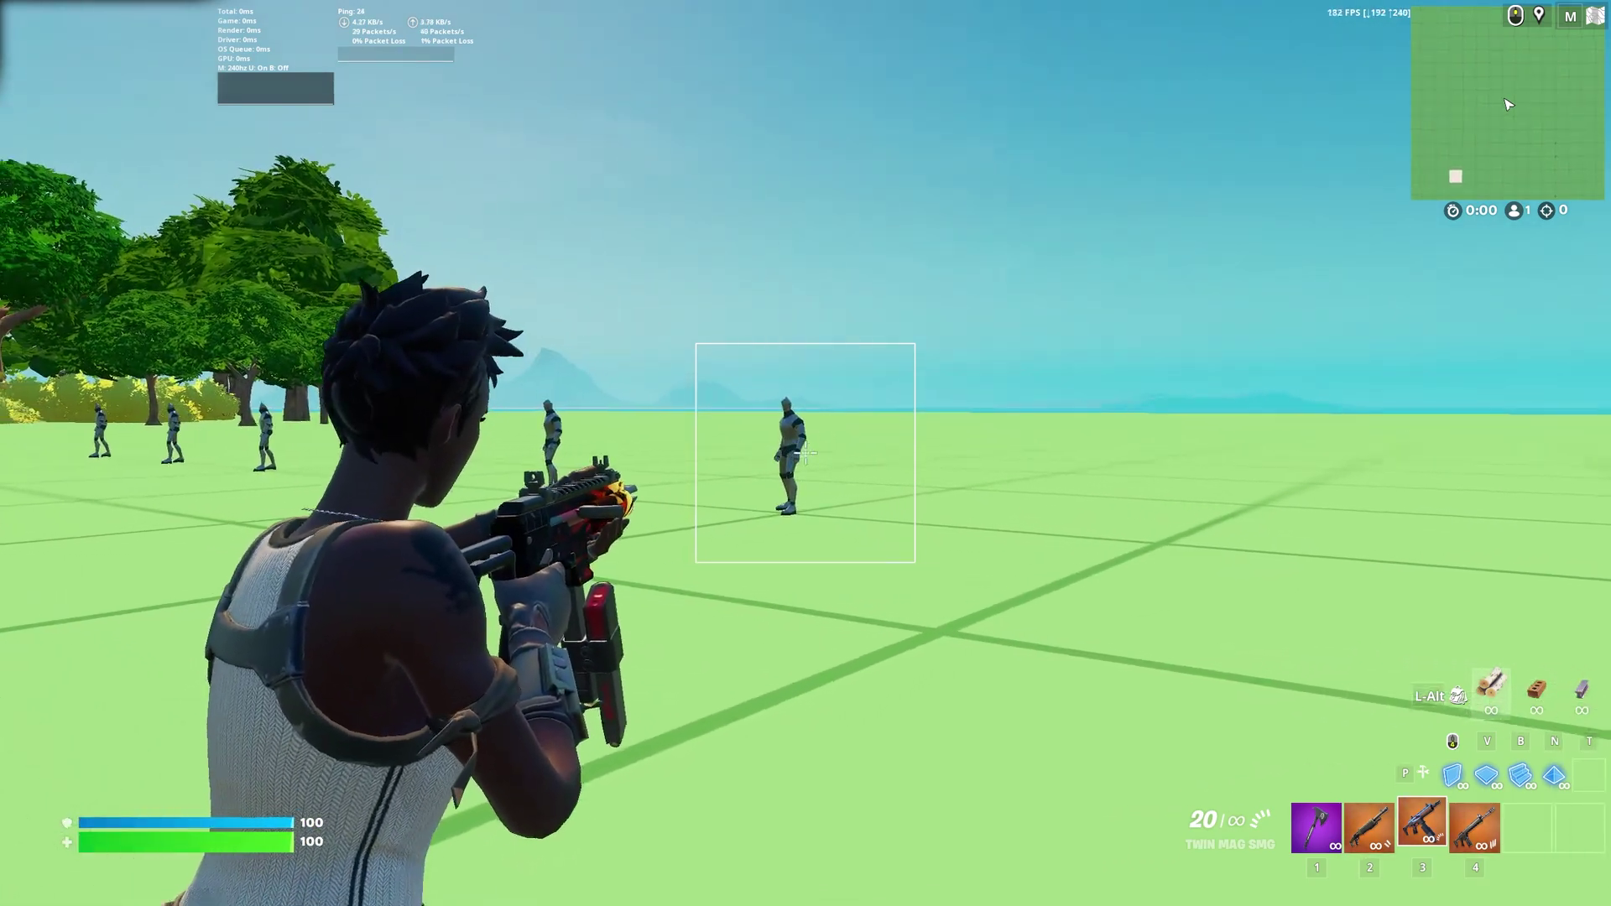
Step: Review the TriggerBot threshold in the Lunar settings and aim at the dummy in the game again
key("super")
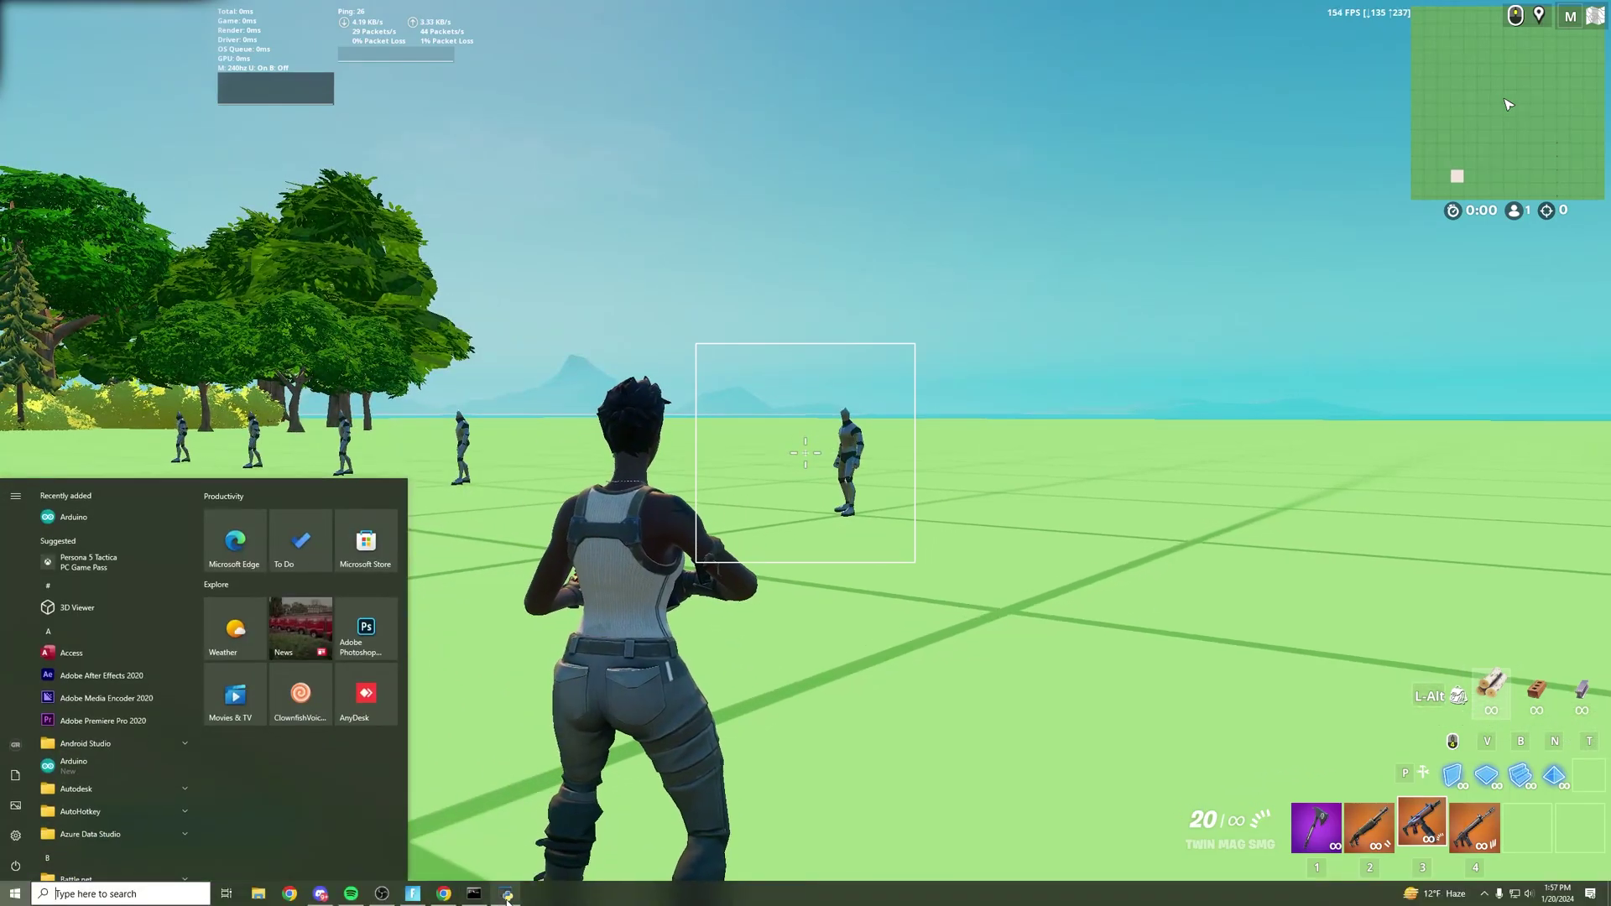
left_click(507, 895)
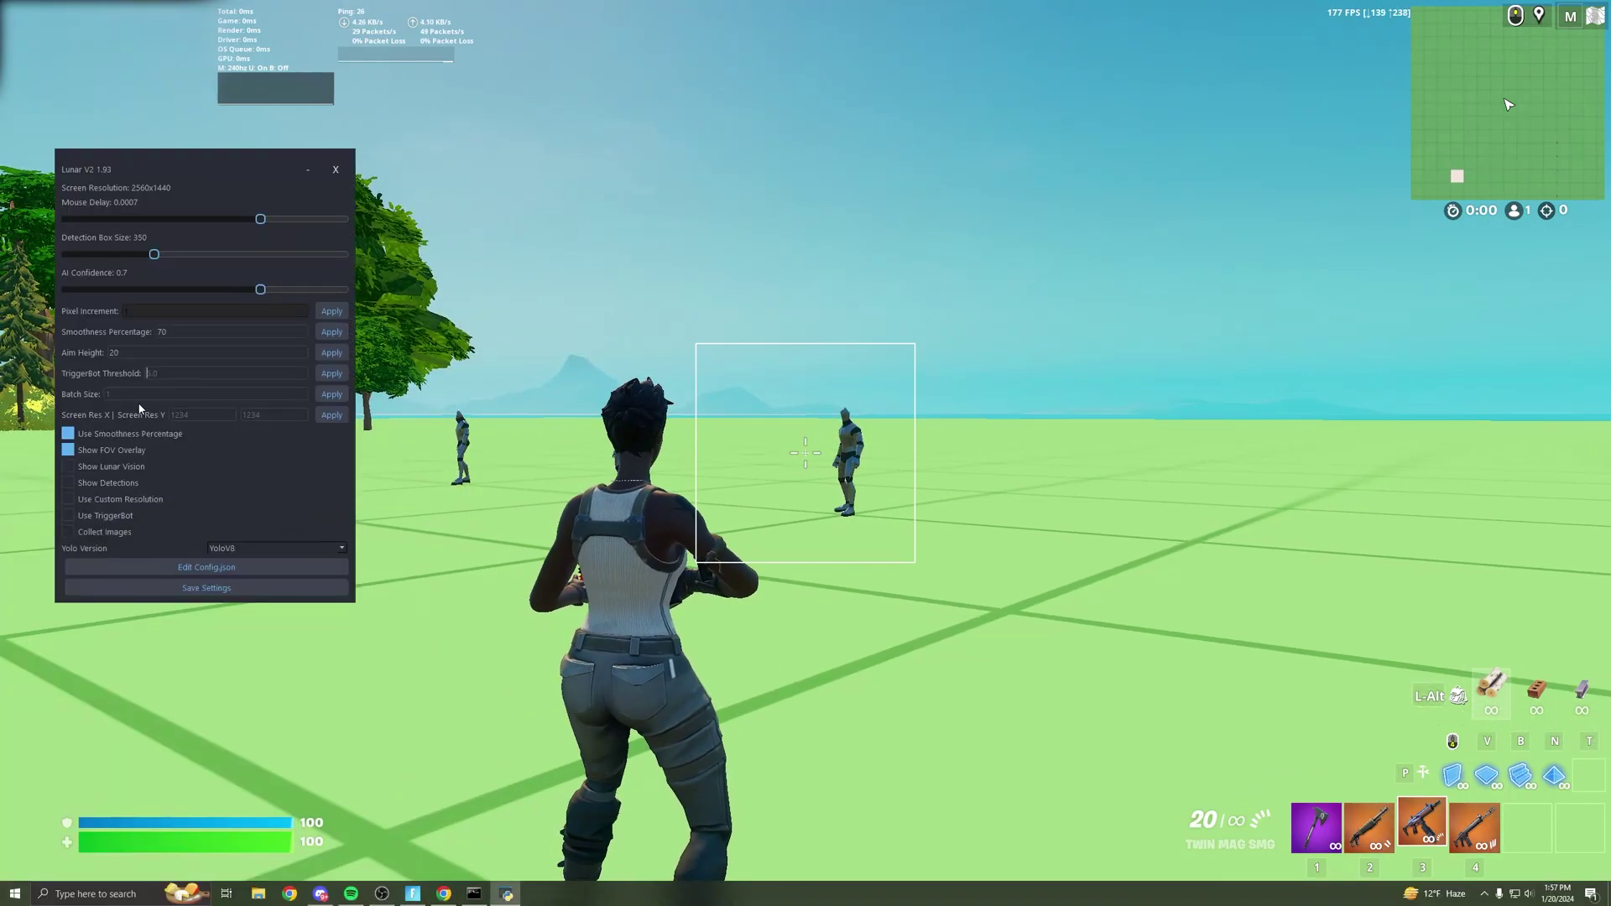
left_click(616, 427)
right_click(805, 453)
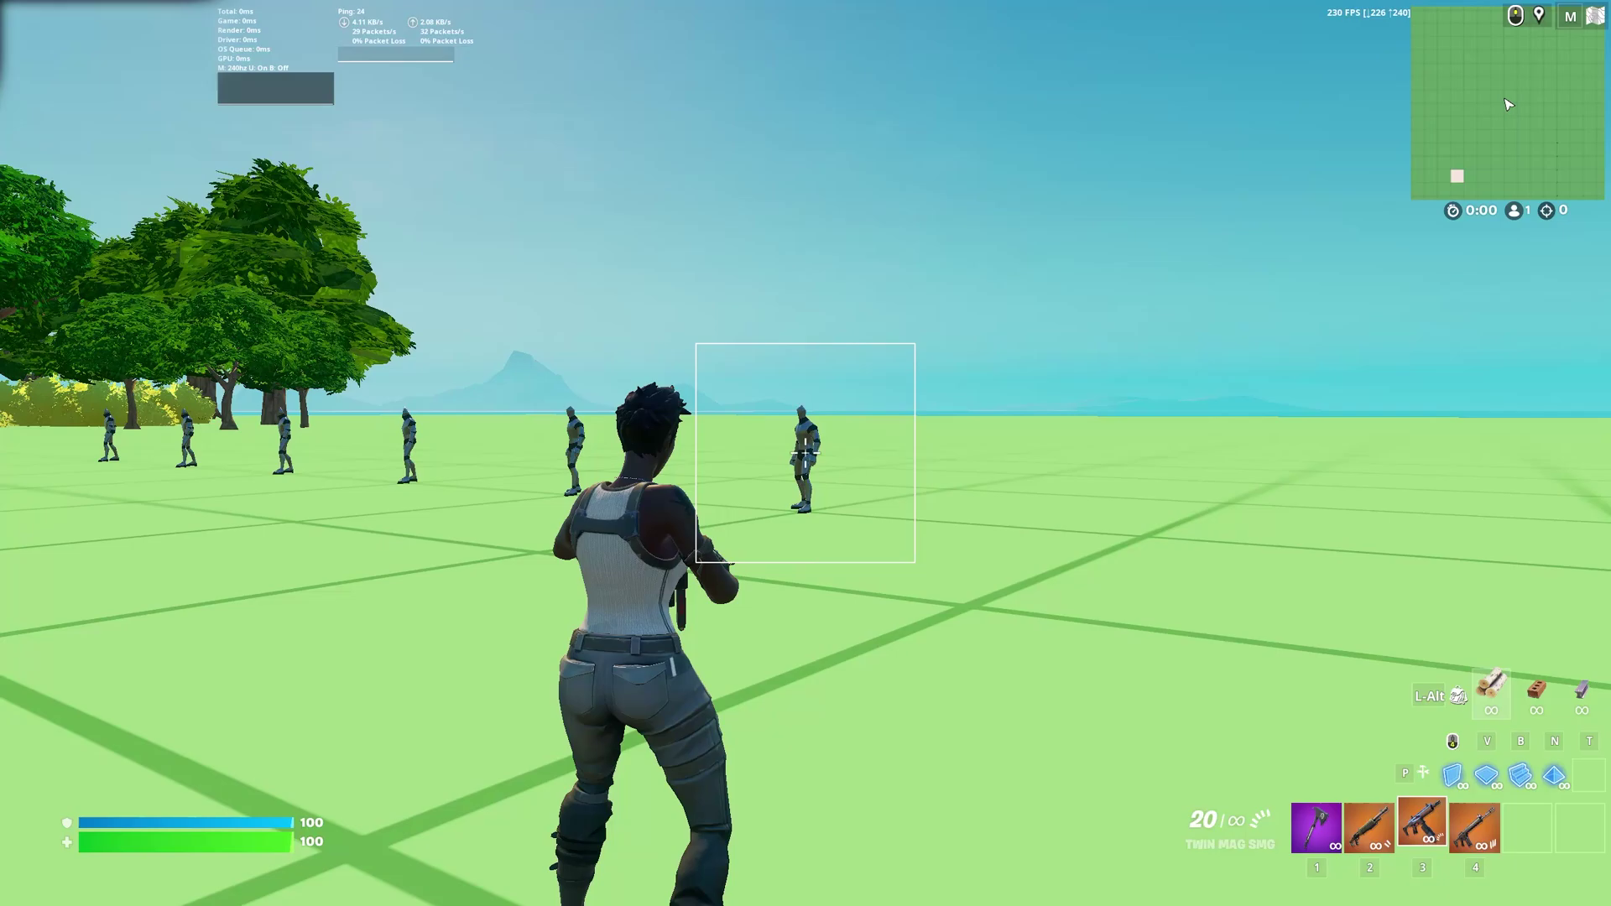
Step: Apply a TriggerBot threshold of 10 in the Lunar settings and test aiming at the dummy while strafing
key("super")
left_click(507, 894)
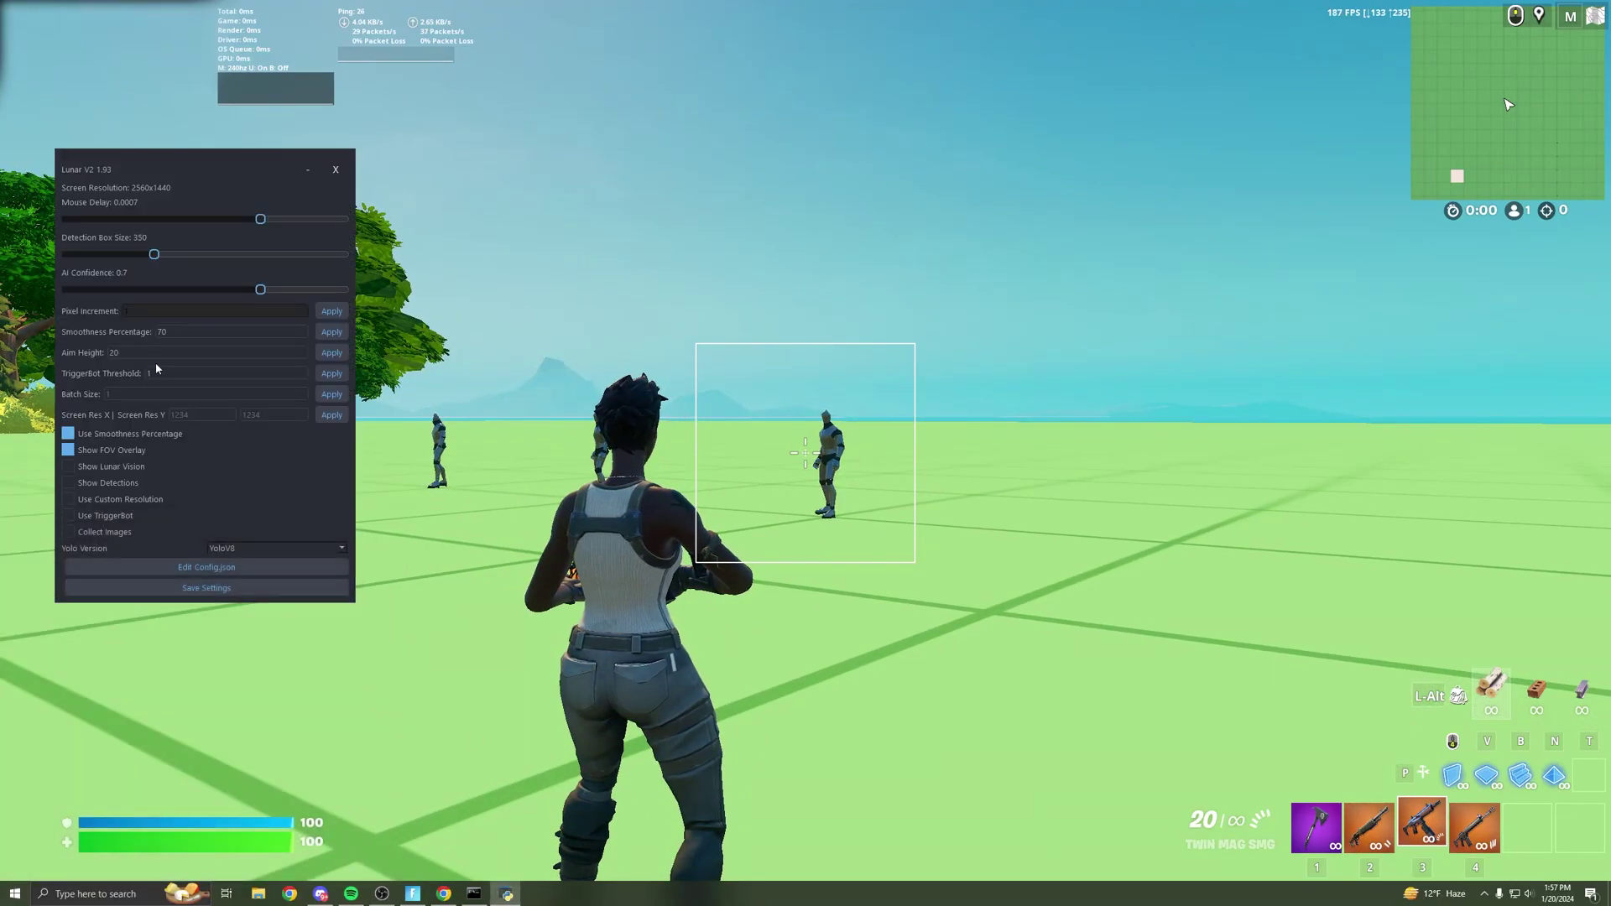
type("10")
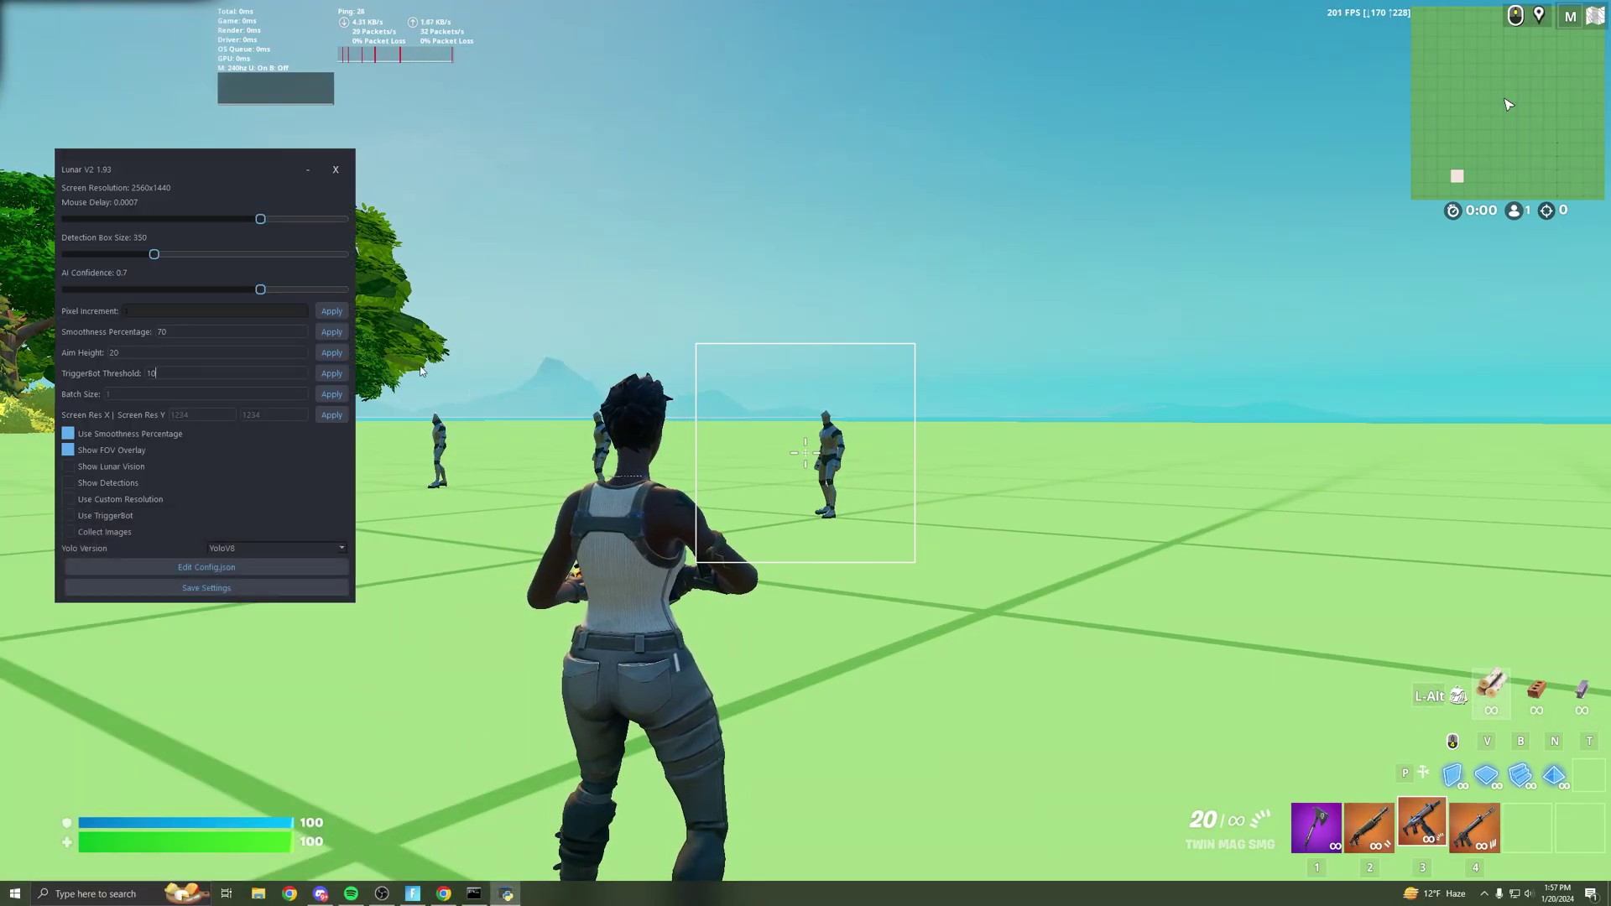
left_click(332, 373)
left_click(659, 407)
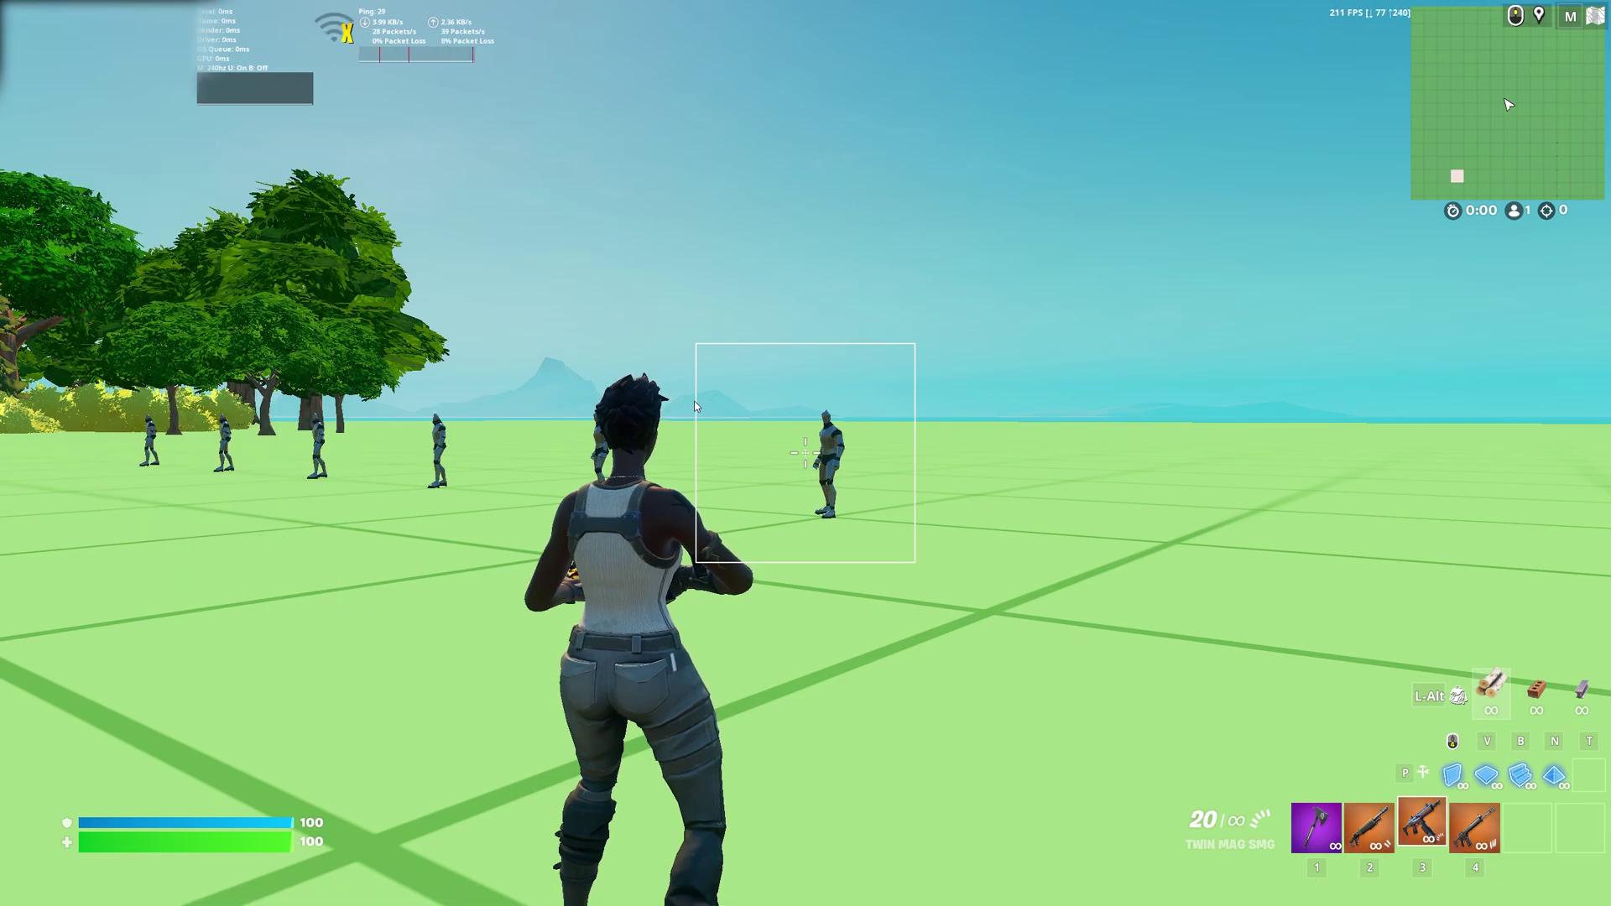
key("a")
right_click(806, 453)
key("d")
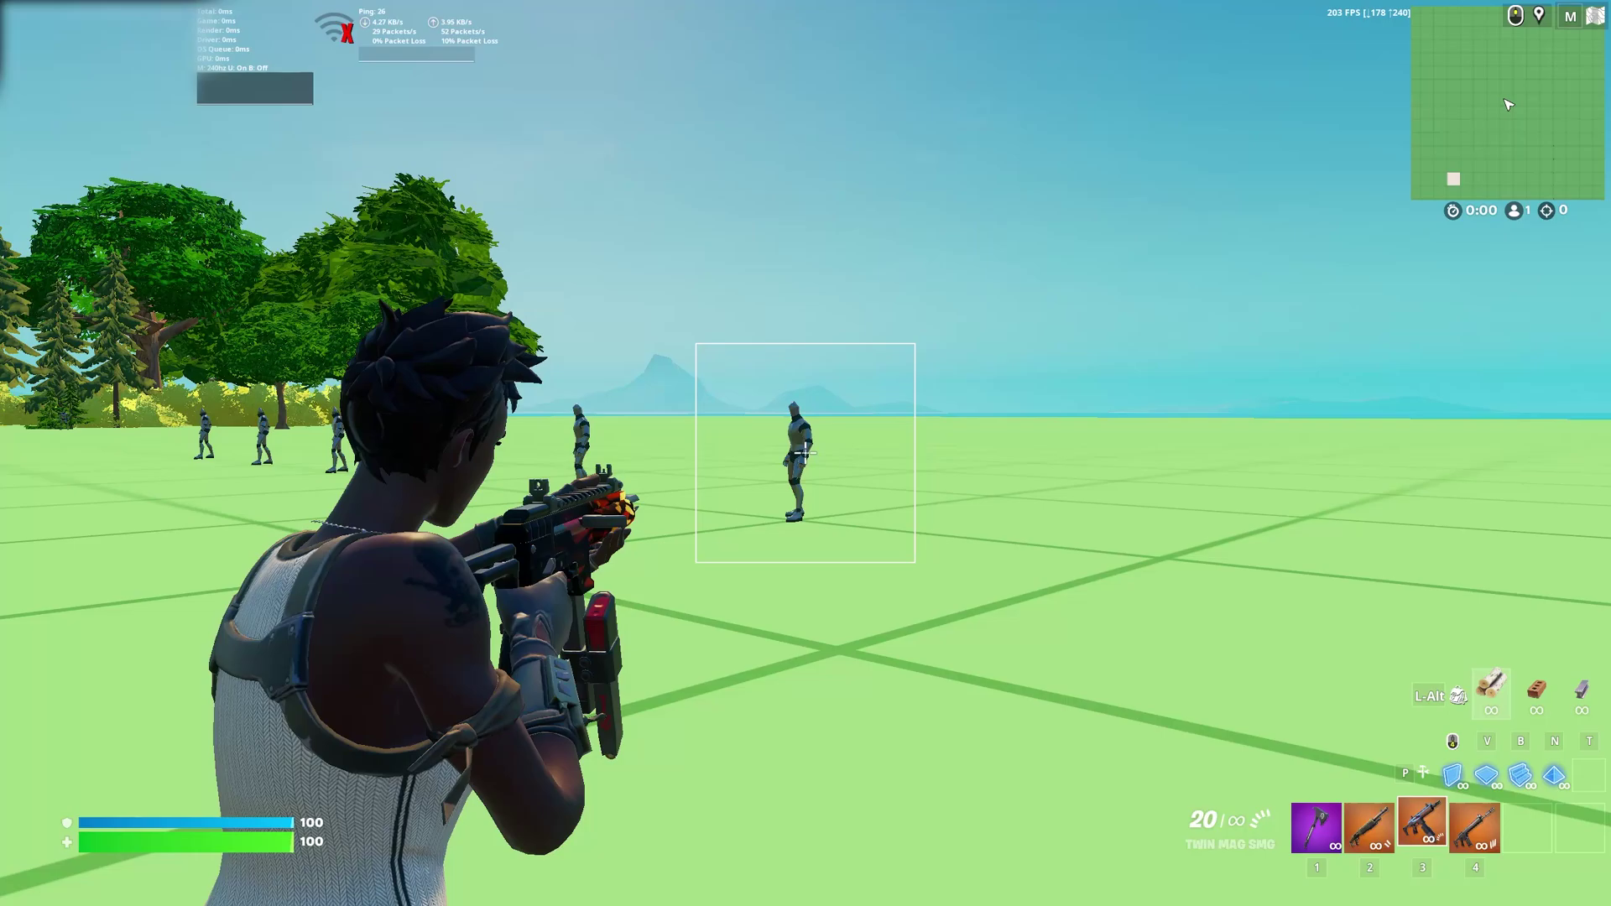
key("a")
Step: Bring back the Lunar settings, apply a TriggerBot threshold of 5, and reposition the window
key("alt+Tab")
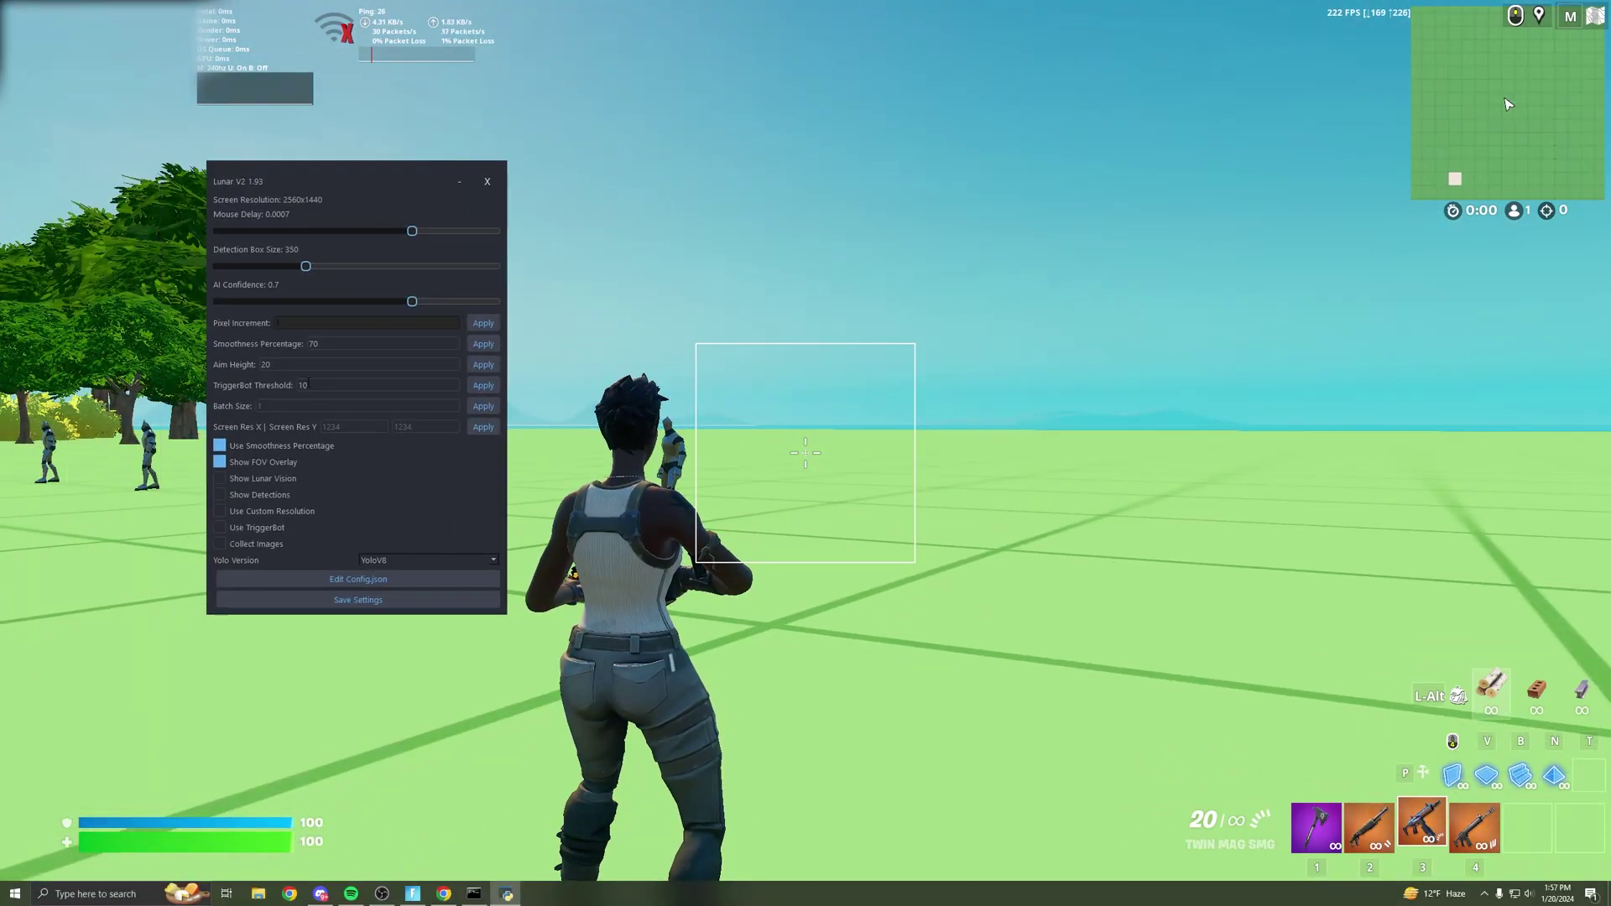
left_click_drag(369, 396, 262, 380)
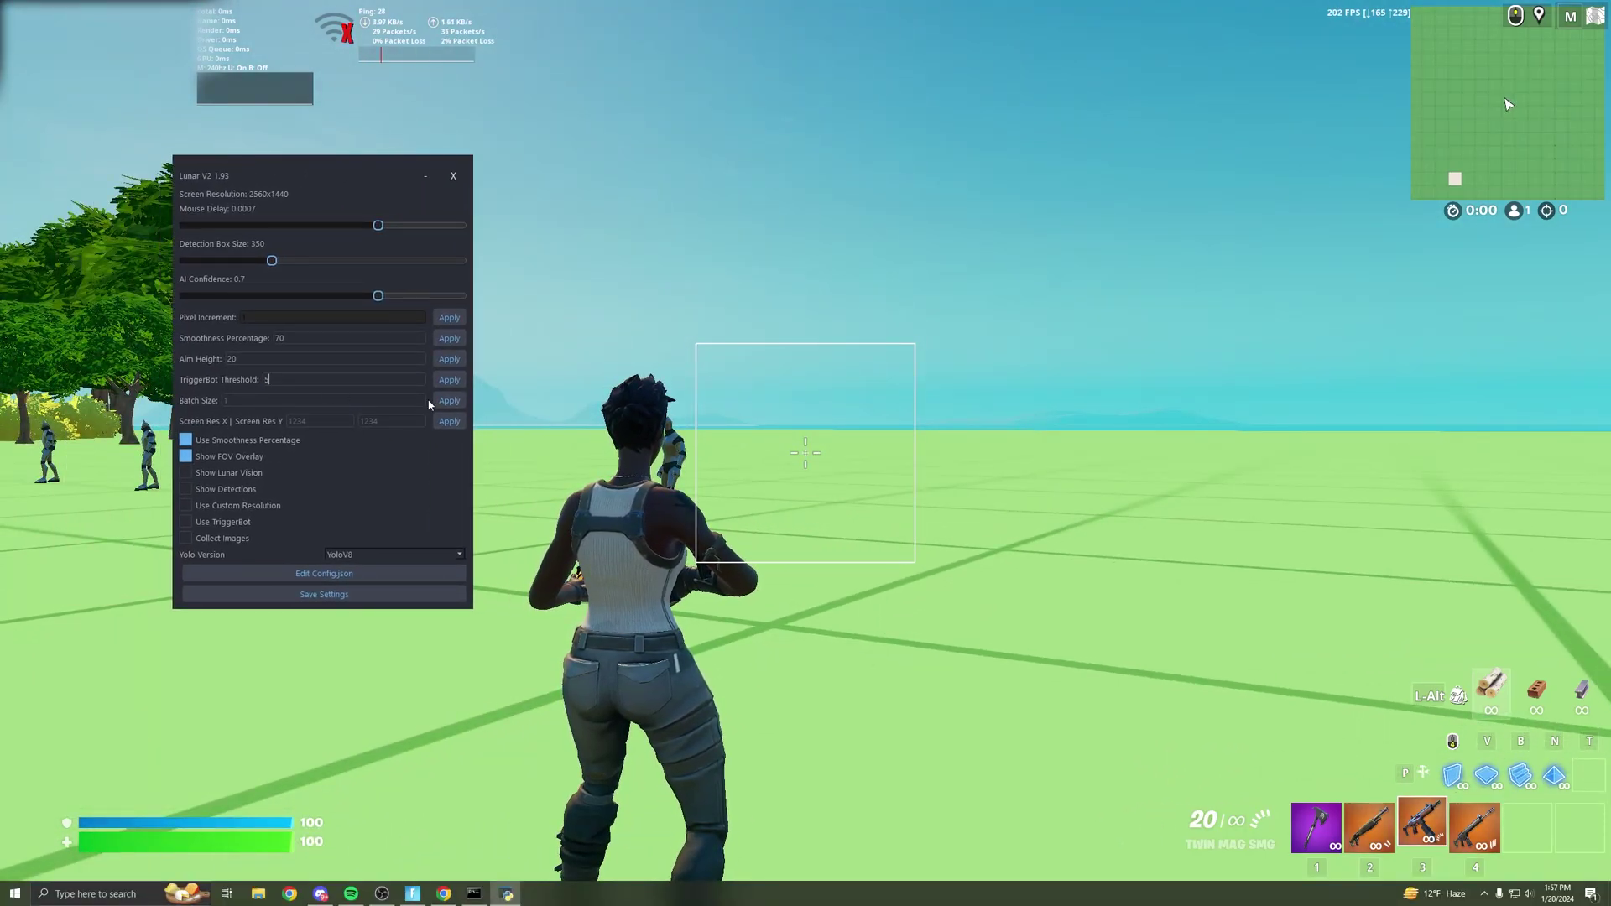
left_click(449, 380)
left_click_drag(296, 171, 268, 172)
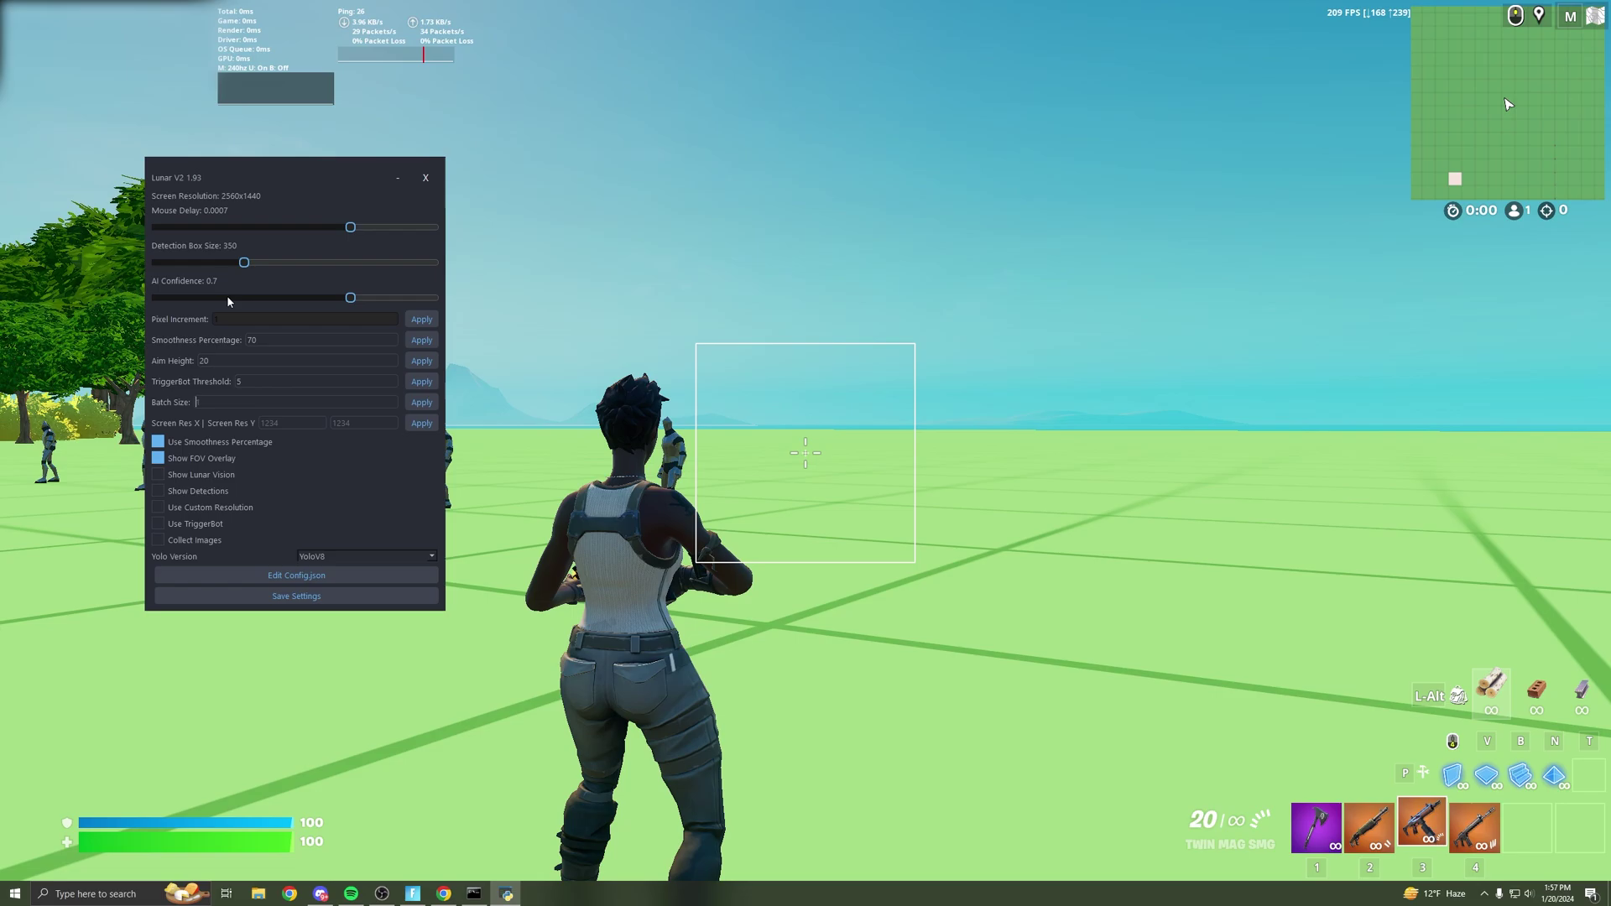
left_click_drag(256, 198, 230, 177)
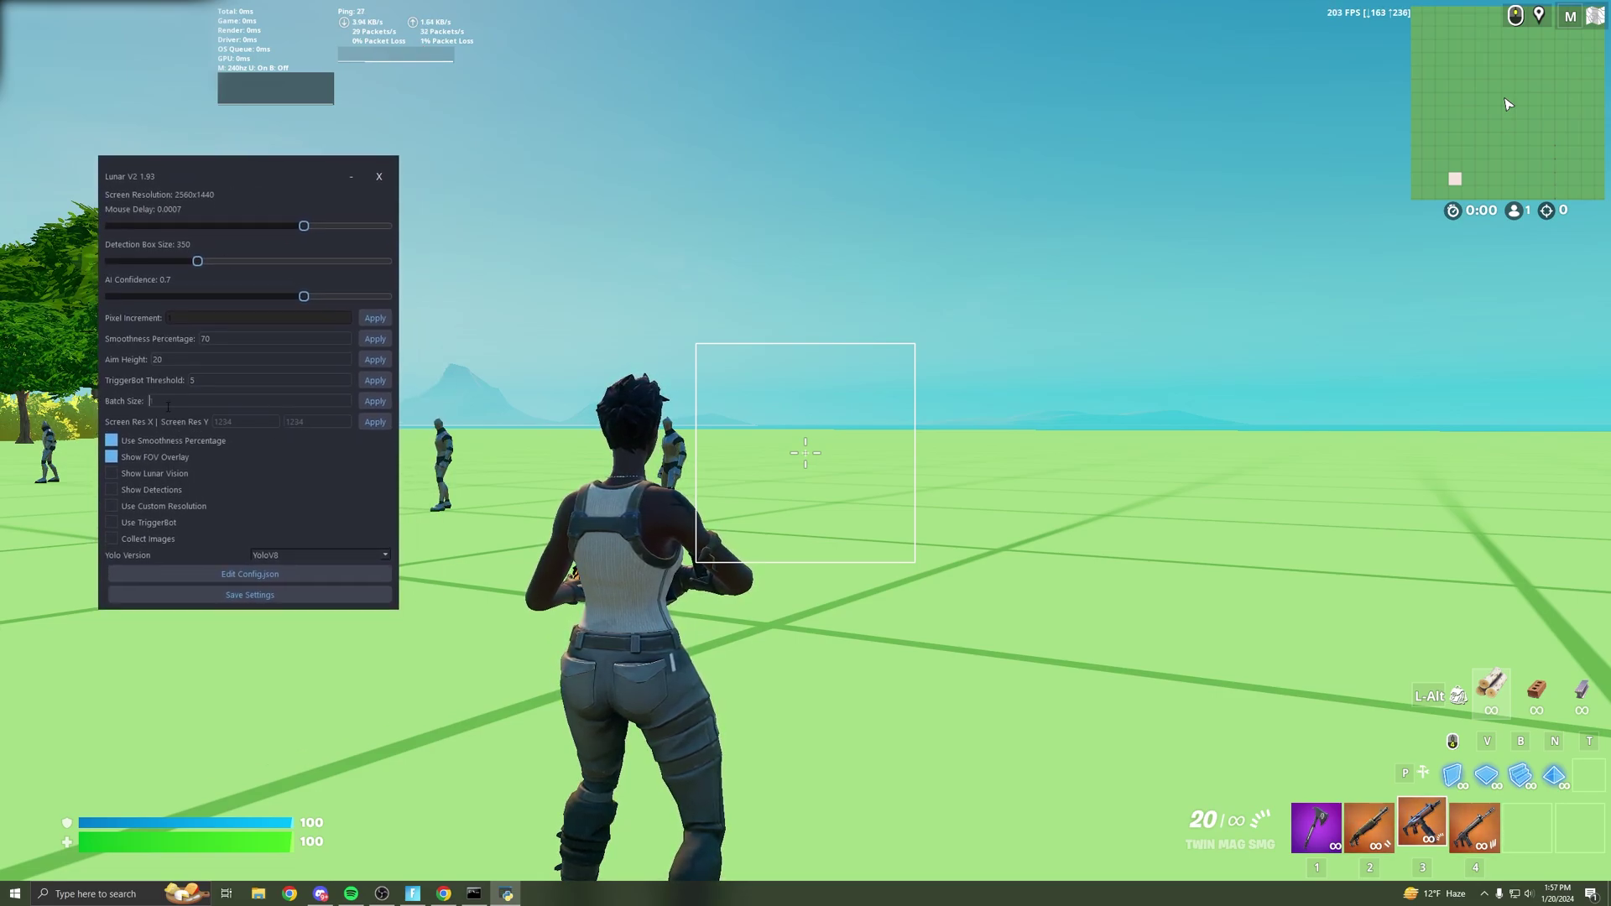
Step: Switch back to the game and aim the SMG at the dummy while strafing
left_click(434, 403)
right_click(805, 453)
key("d")
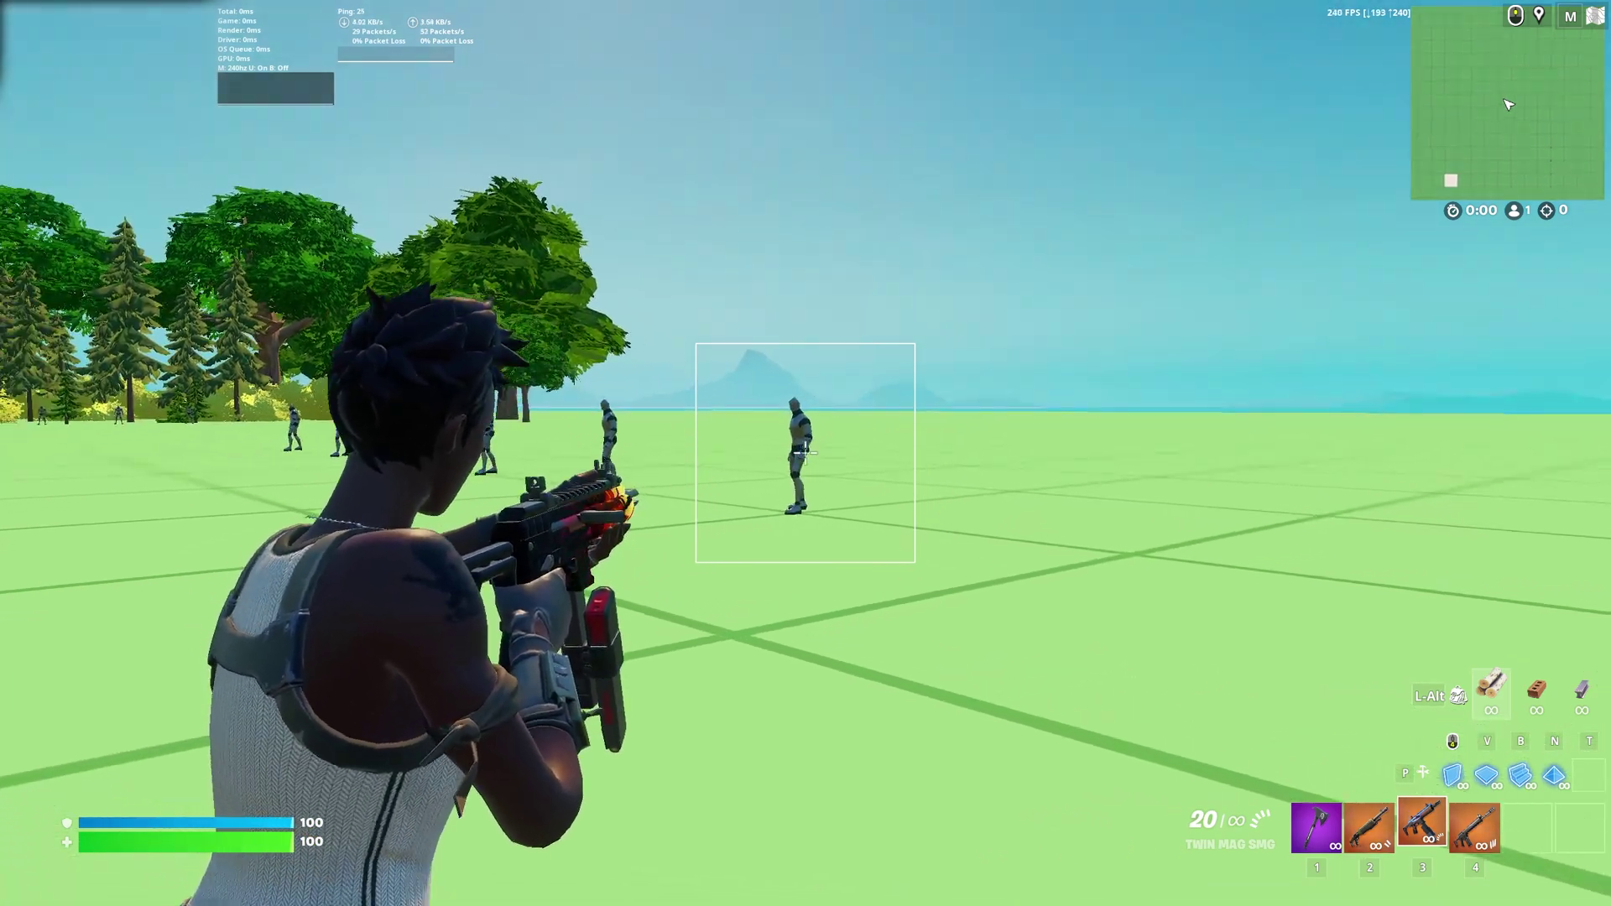
Step: Reopen the Lunar settings, apply a batch size of 1, and reposition the window
key("super")
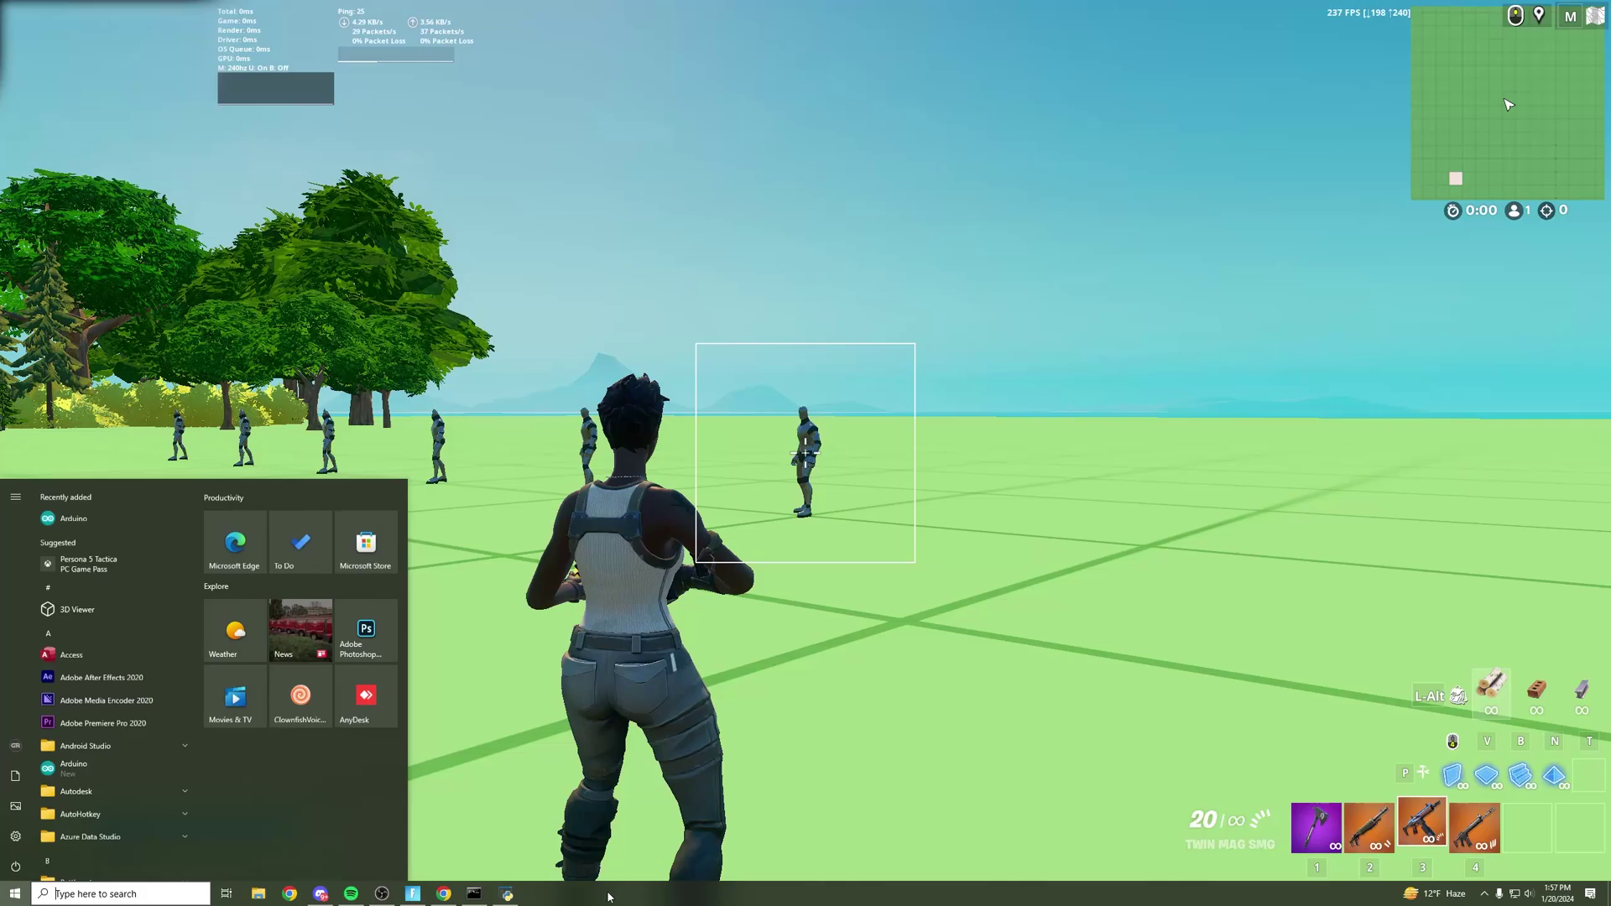
left_click(507, 893)
left_click_drag(290, 420, 233, 415)
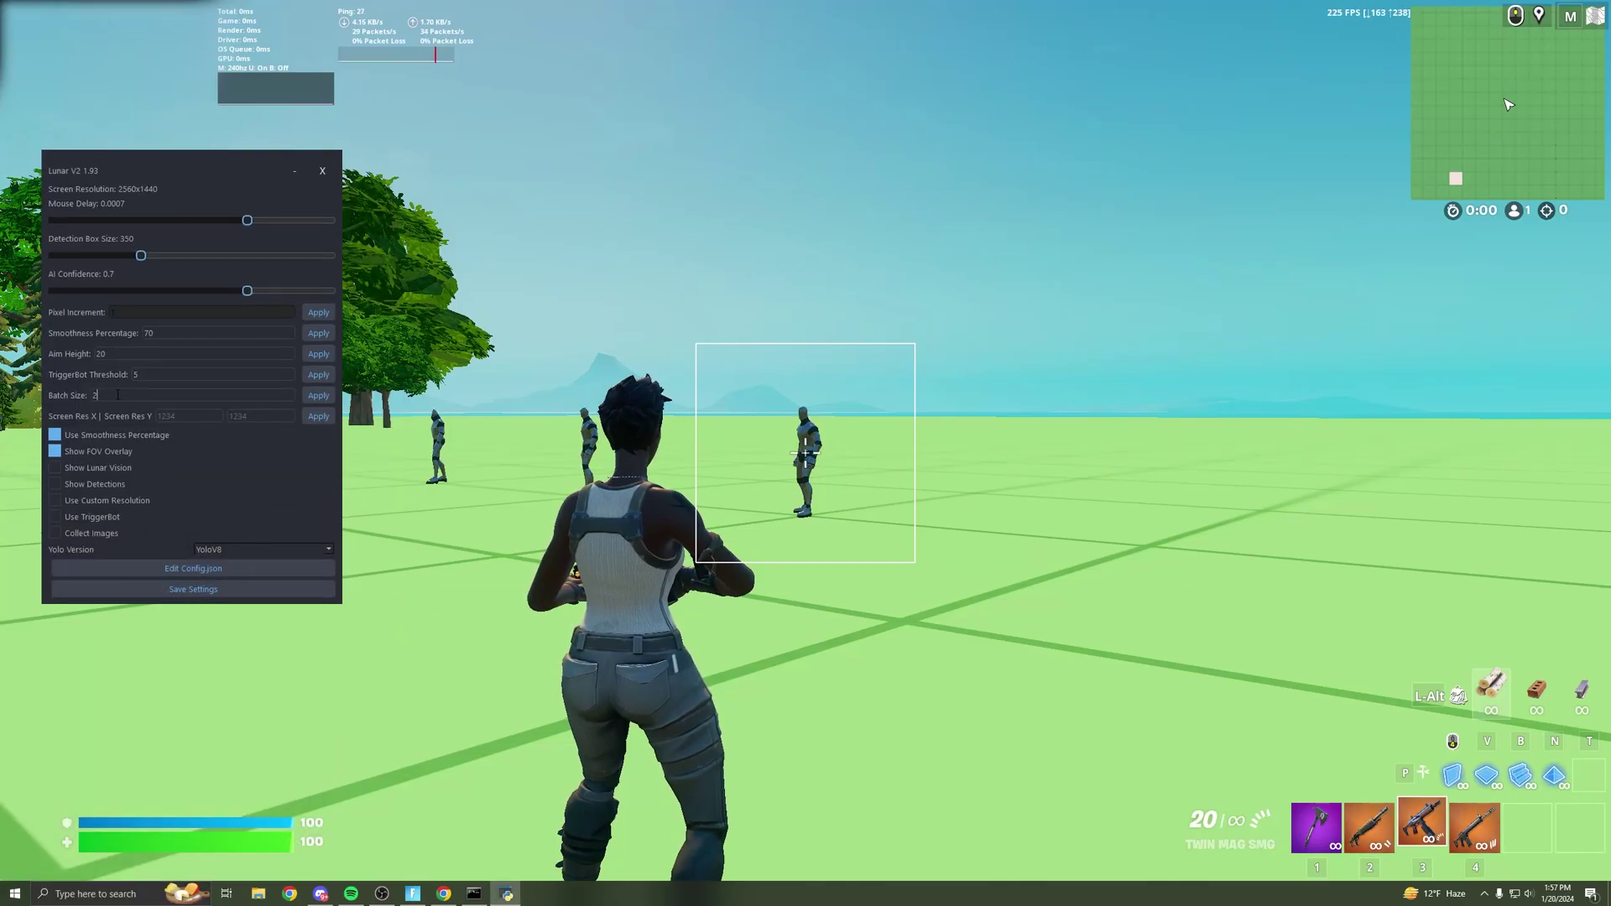
key("BackSpace")
type("1")
left_click(322, 397)
left_click_drag(222, 202, 287, 191)
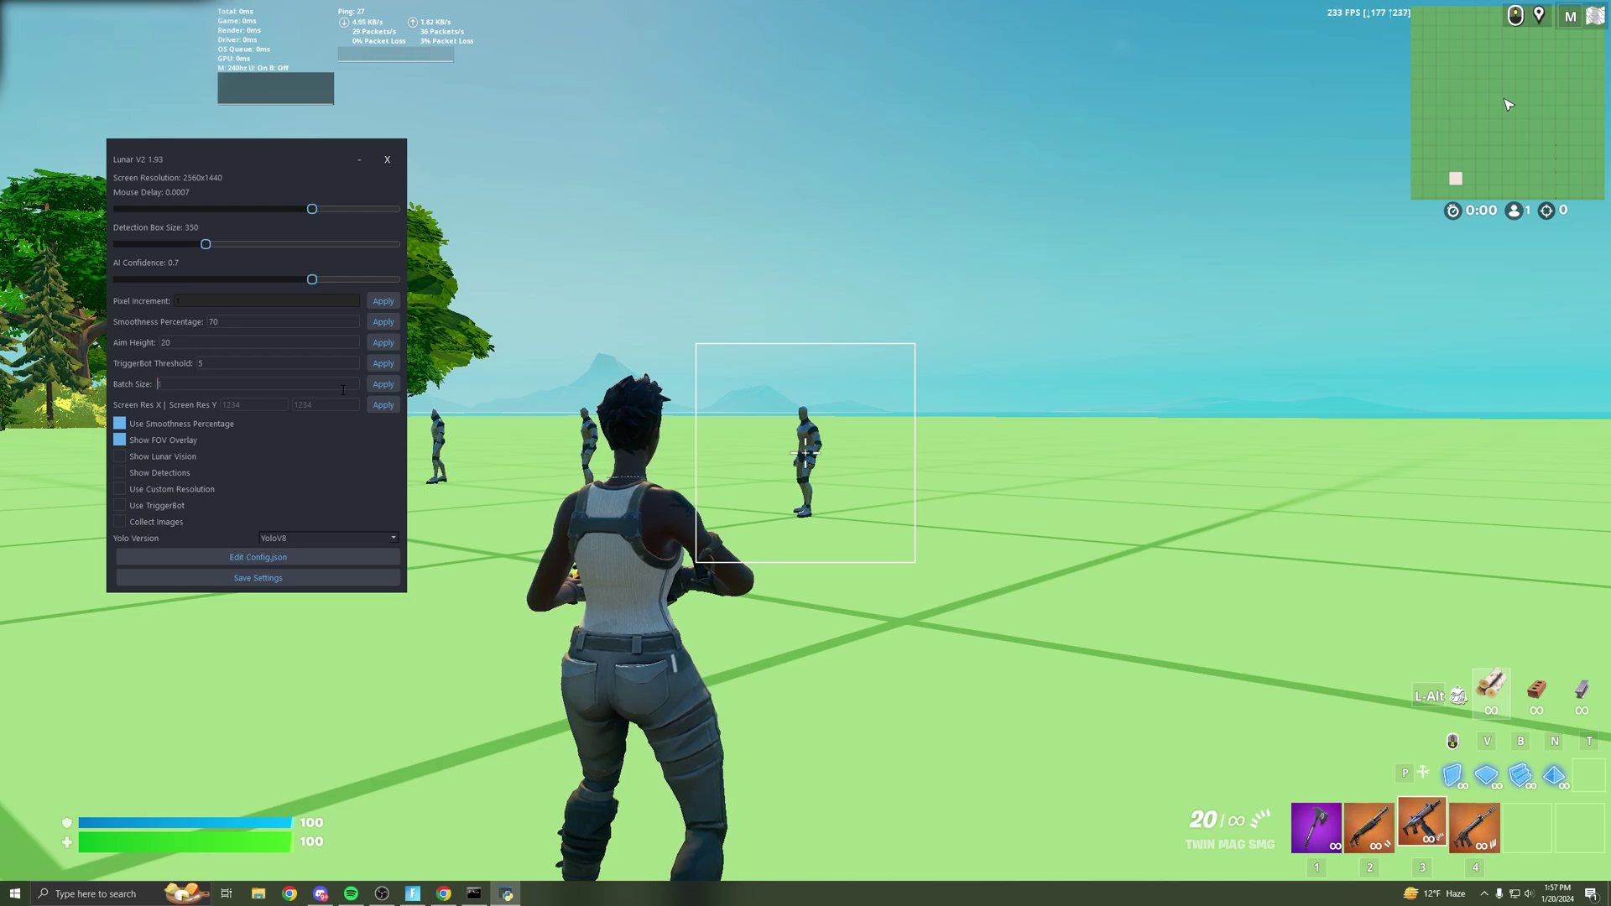
left_click_drag(242, 157, 223, 166)
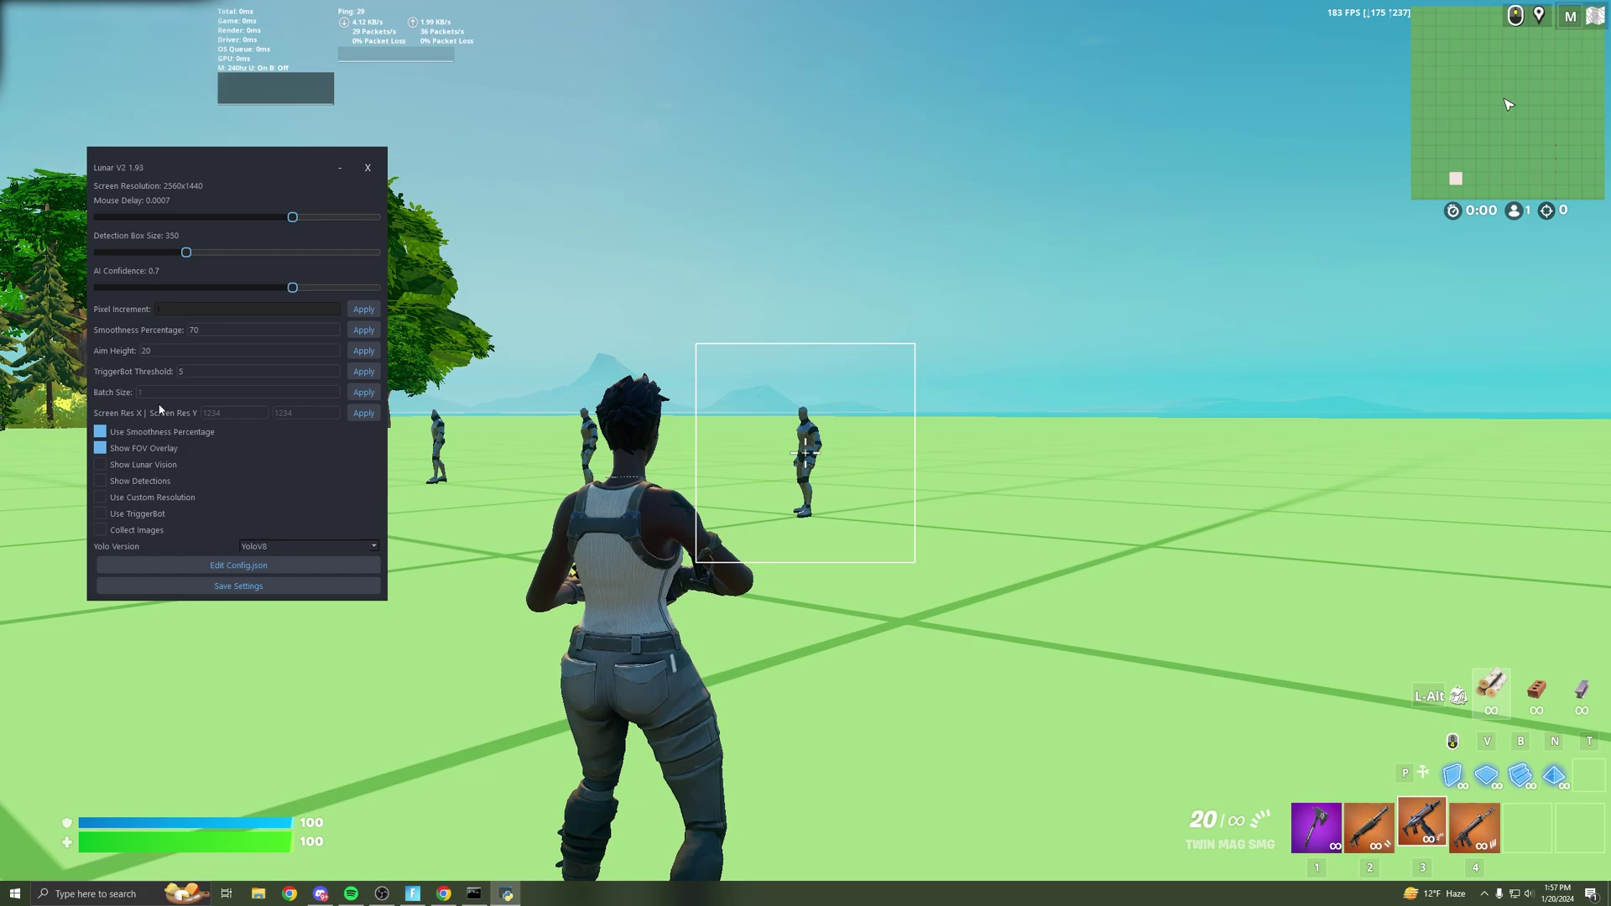
Step: Enable Show Lunar Vision and move the Lunar Vision preview away from the detection box to compare it with the game
left_click_drag(153, 156, 169, 144)
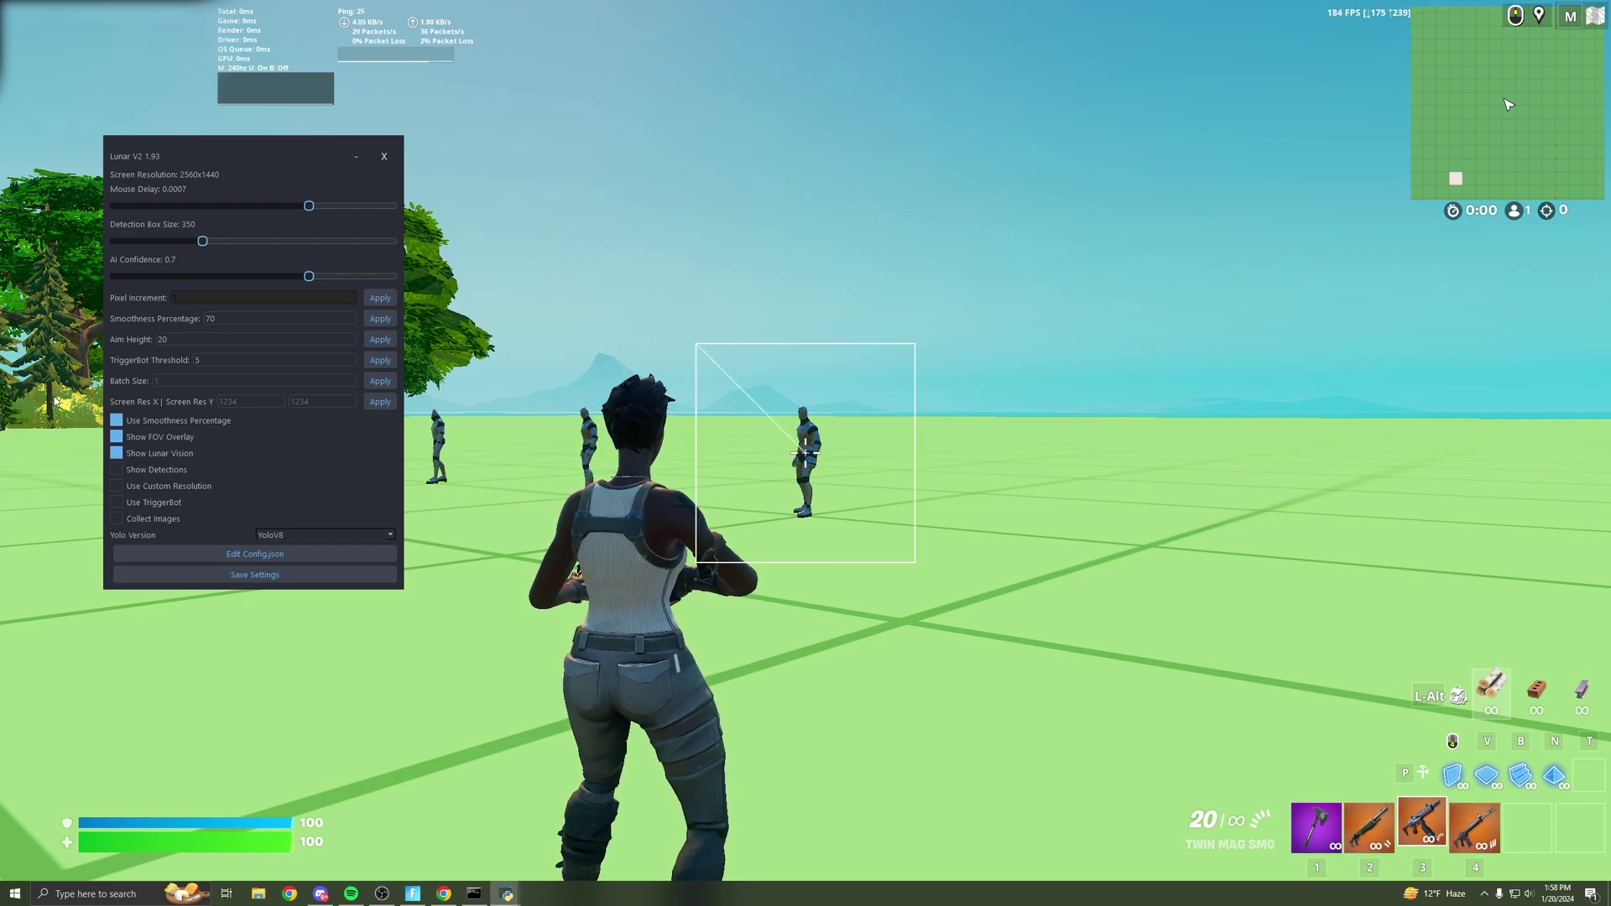
left_click_drag(417, 356, 554, 317)
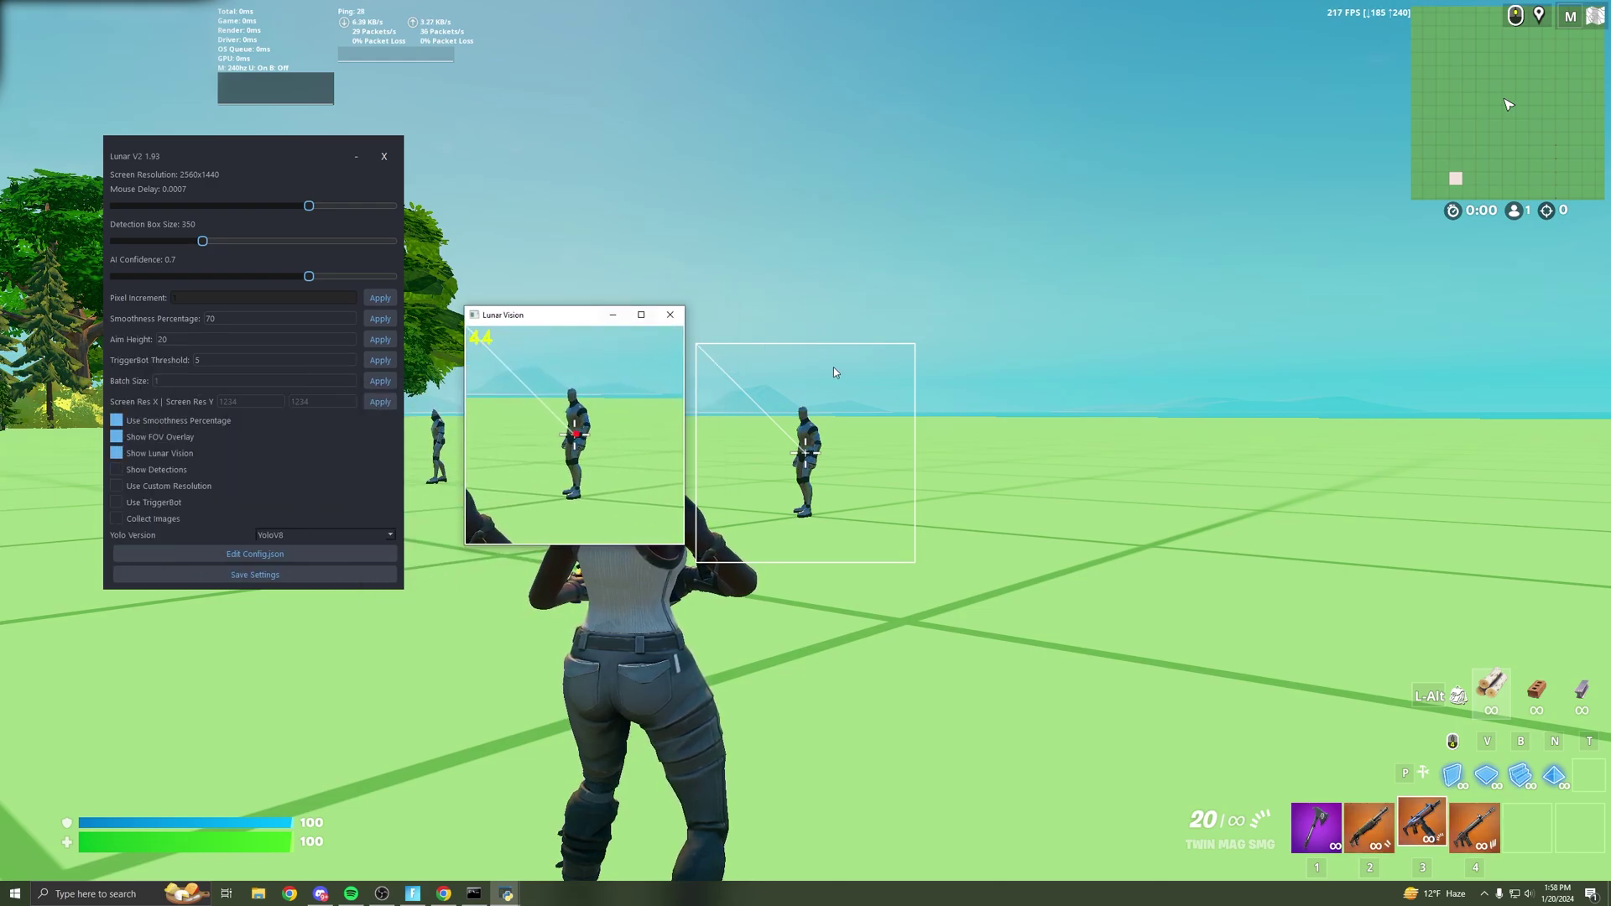
left_click(833, 366)
key("super")
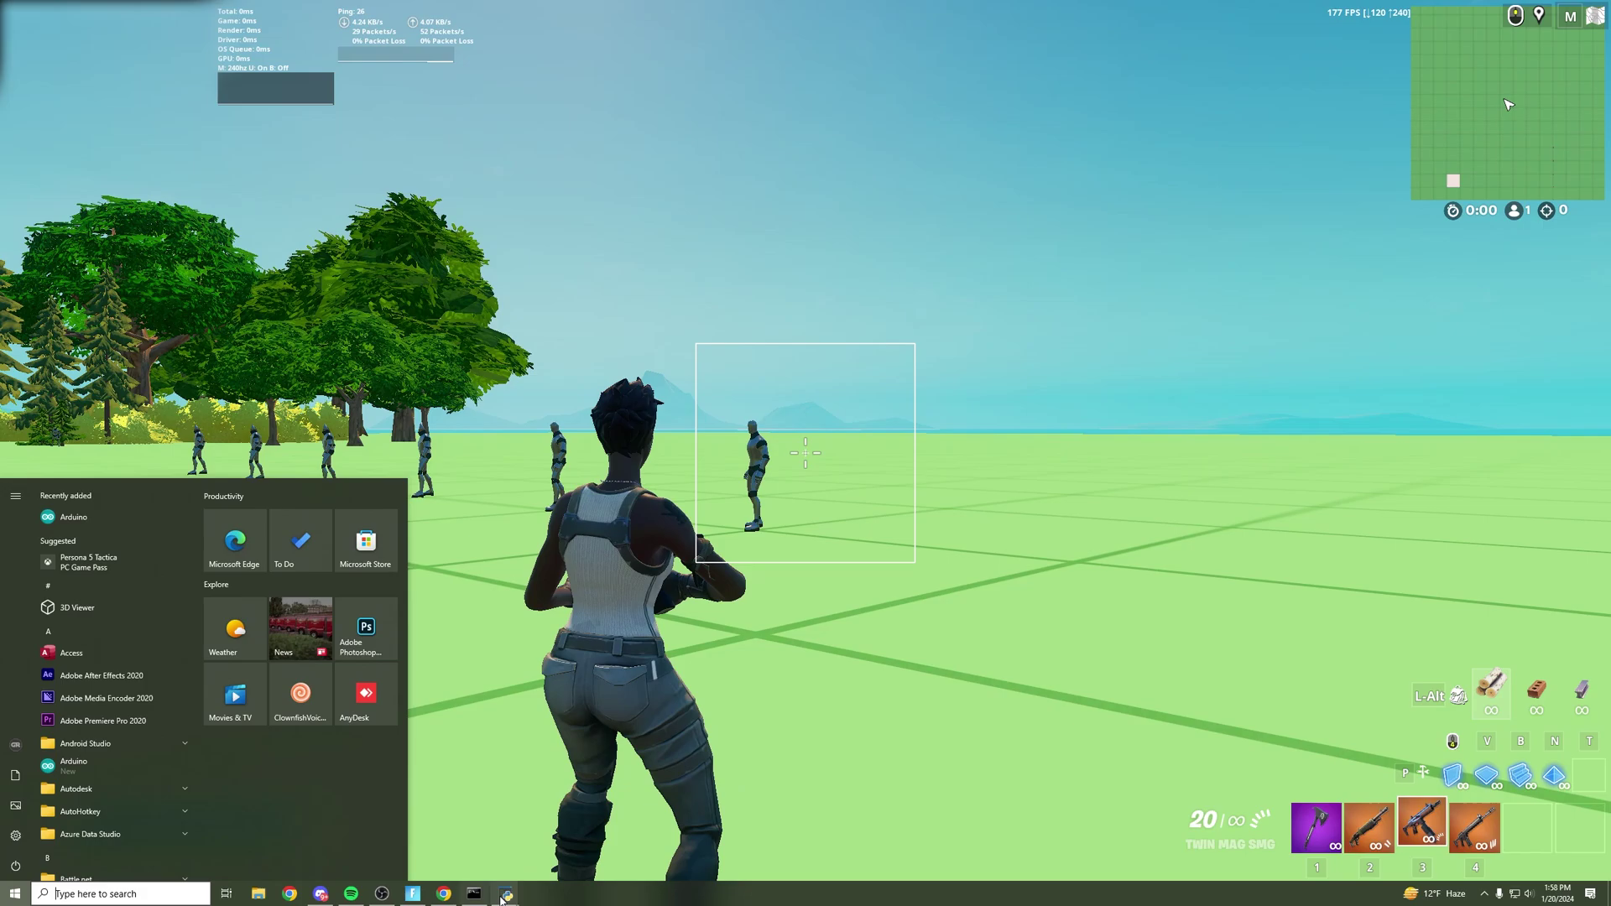
left_click(504, 894)
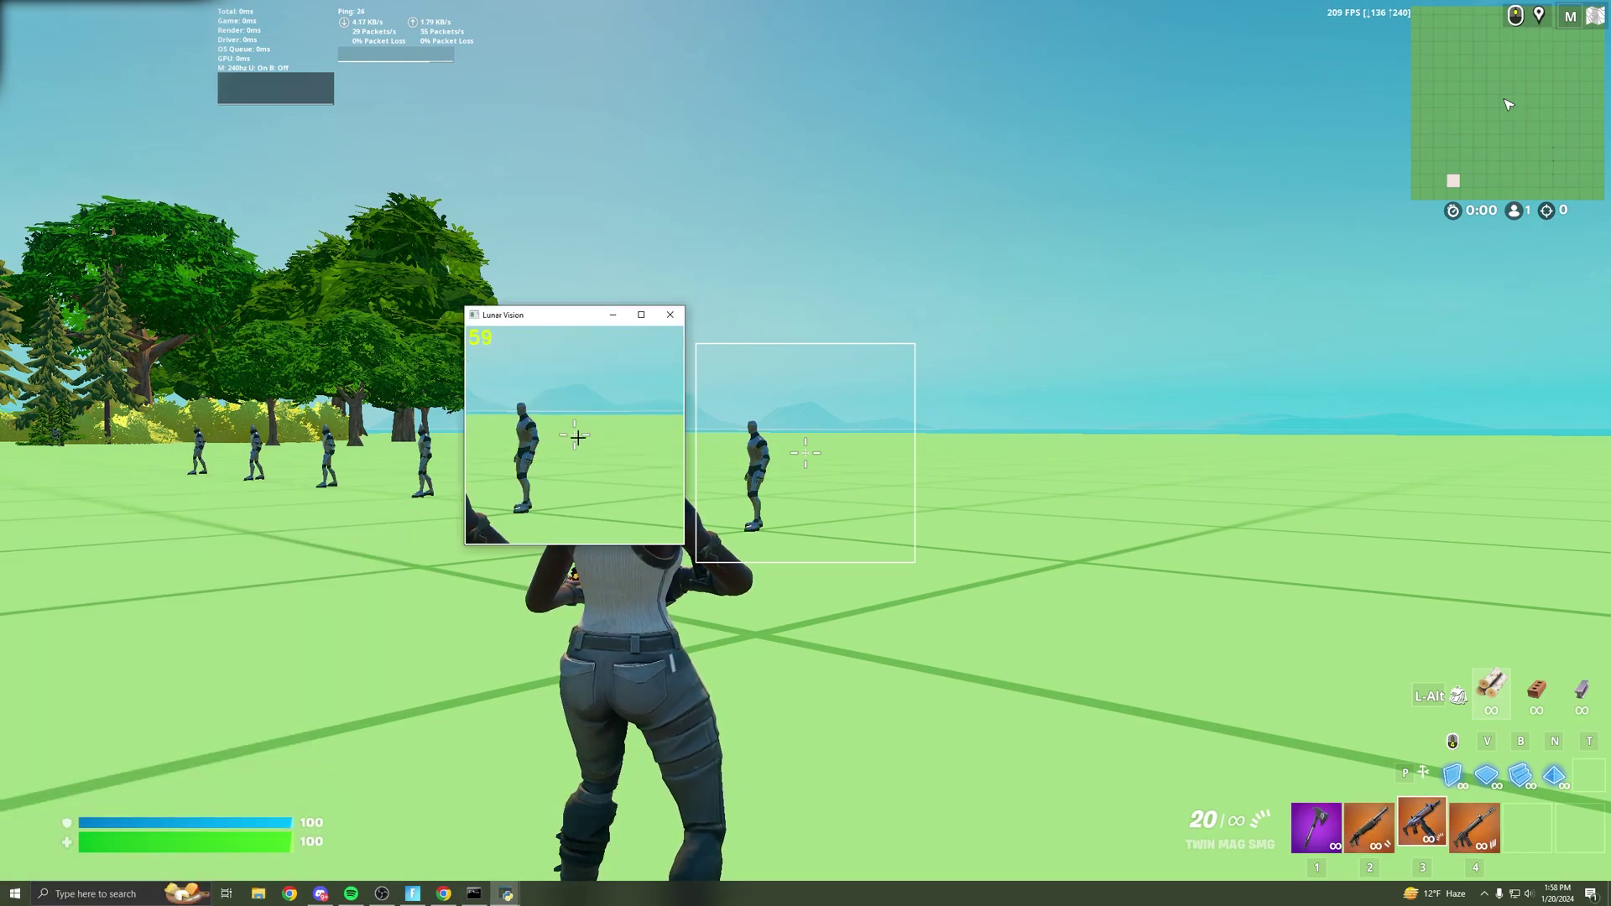
left_click_drag(572, 321, 492, 319)
Step: Bring the Lunar V2 settings window back and disable Show Lunar Vision
key("super")
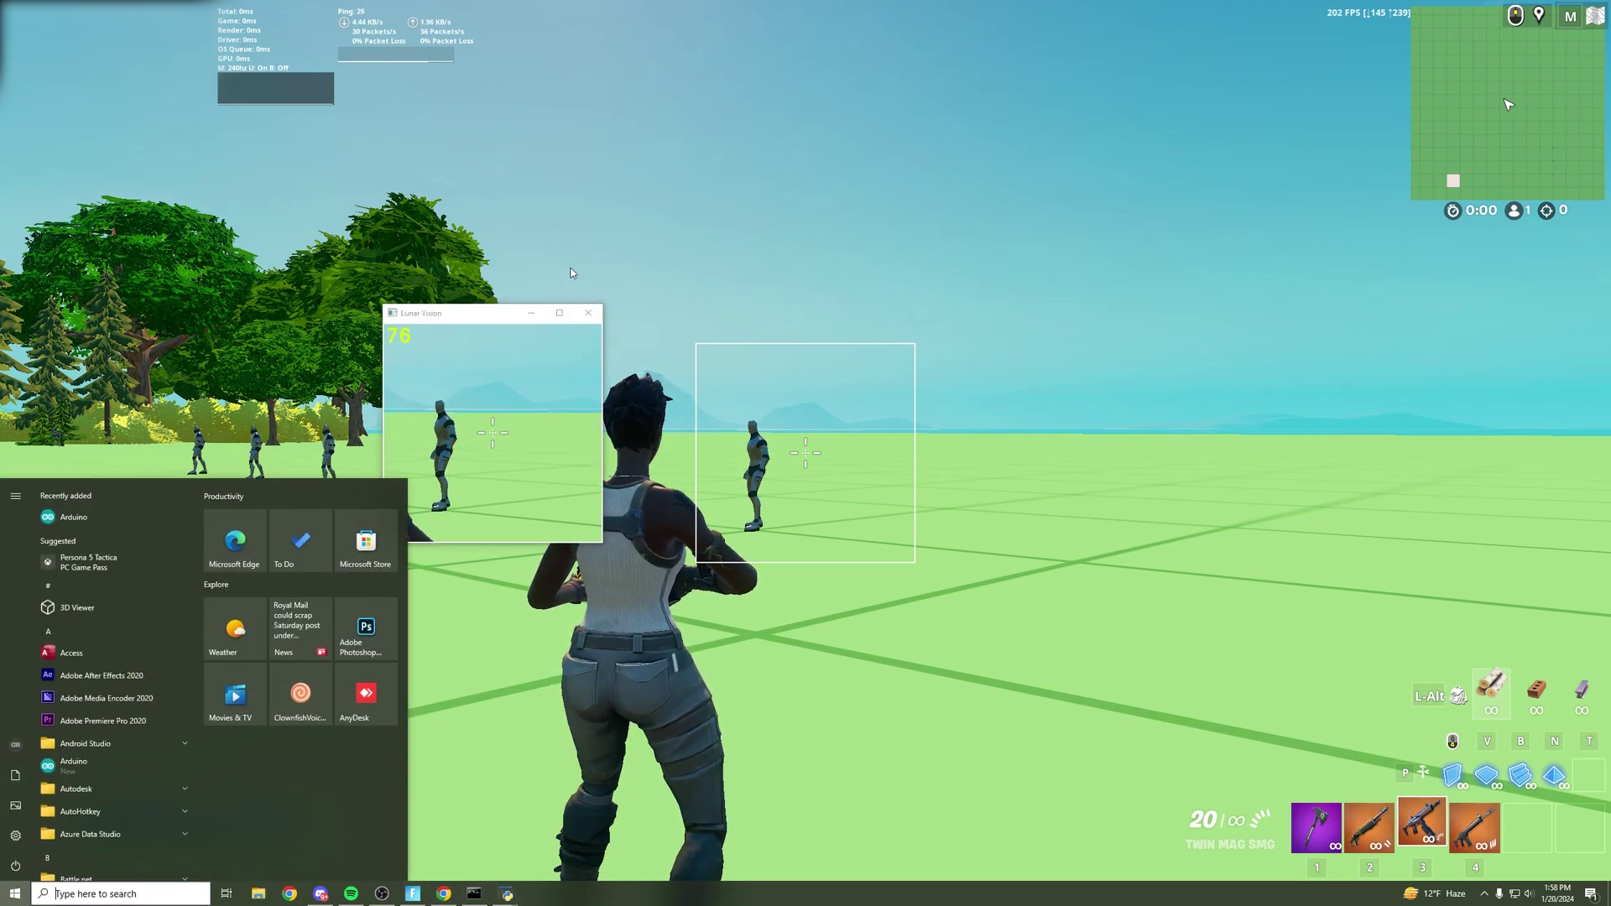
left_click(589, 317)
key("super")
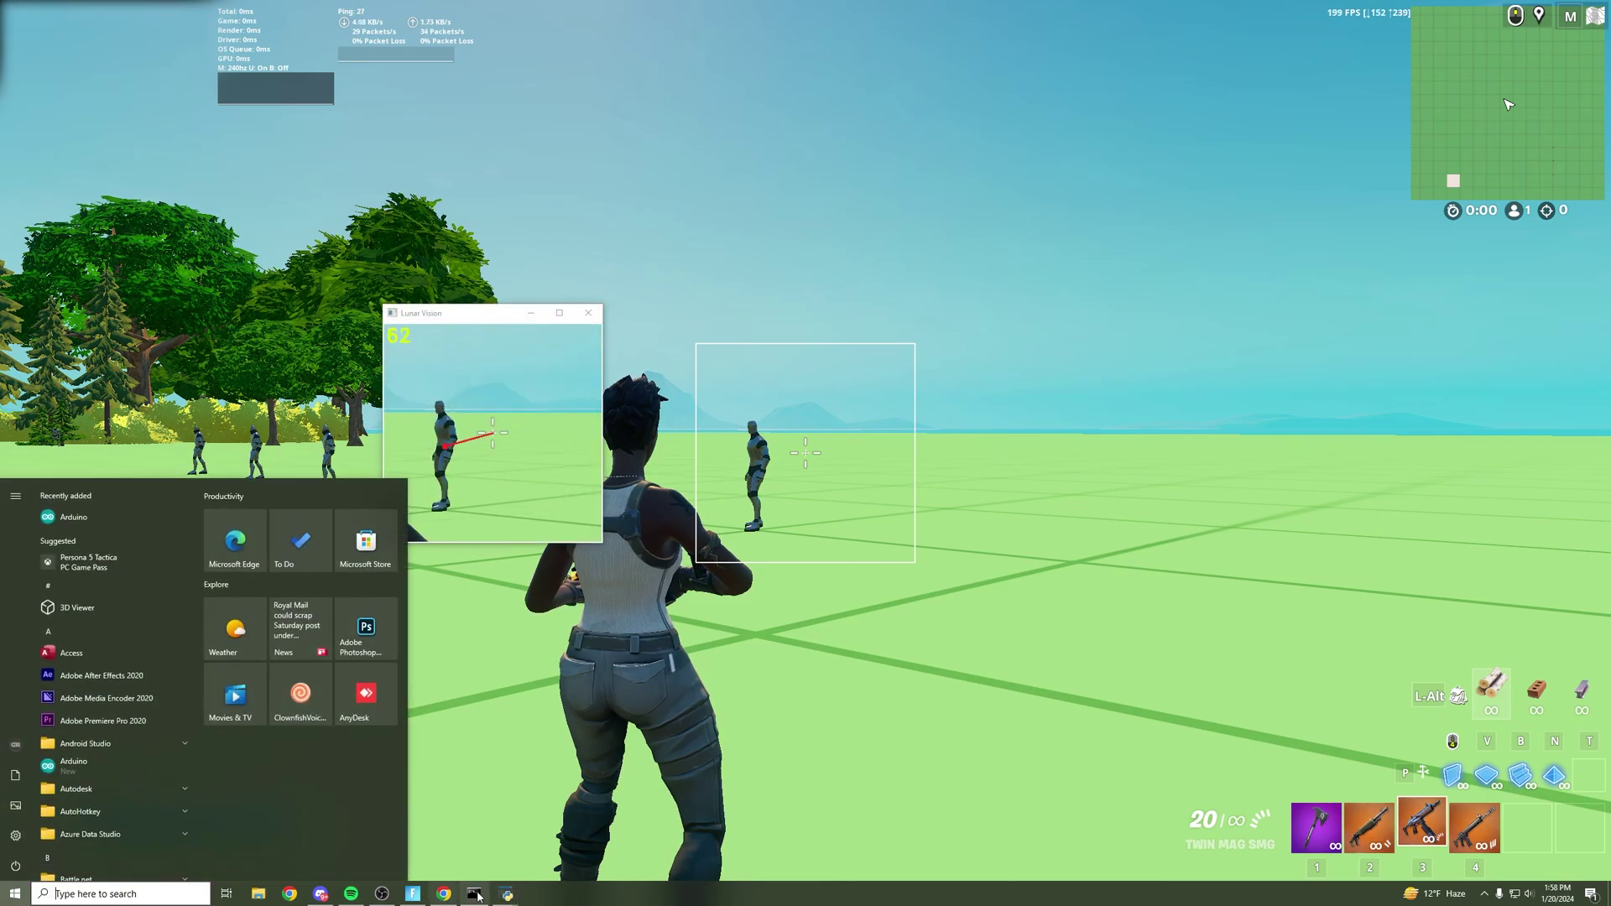
mouse_move(506, 895)
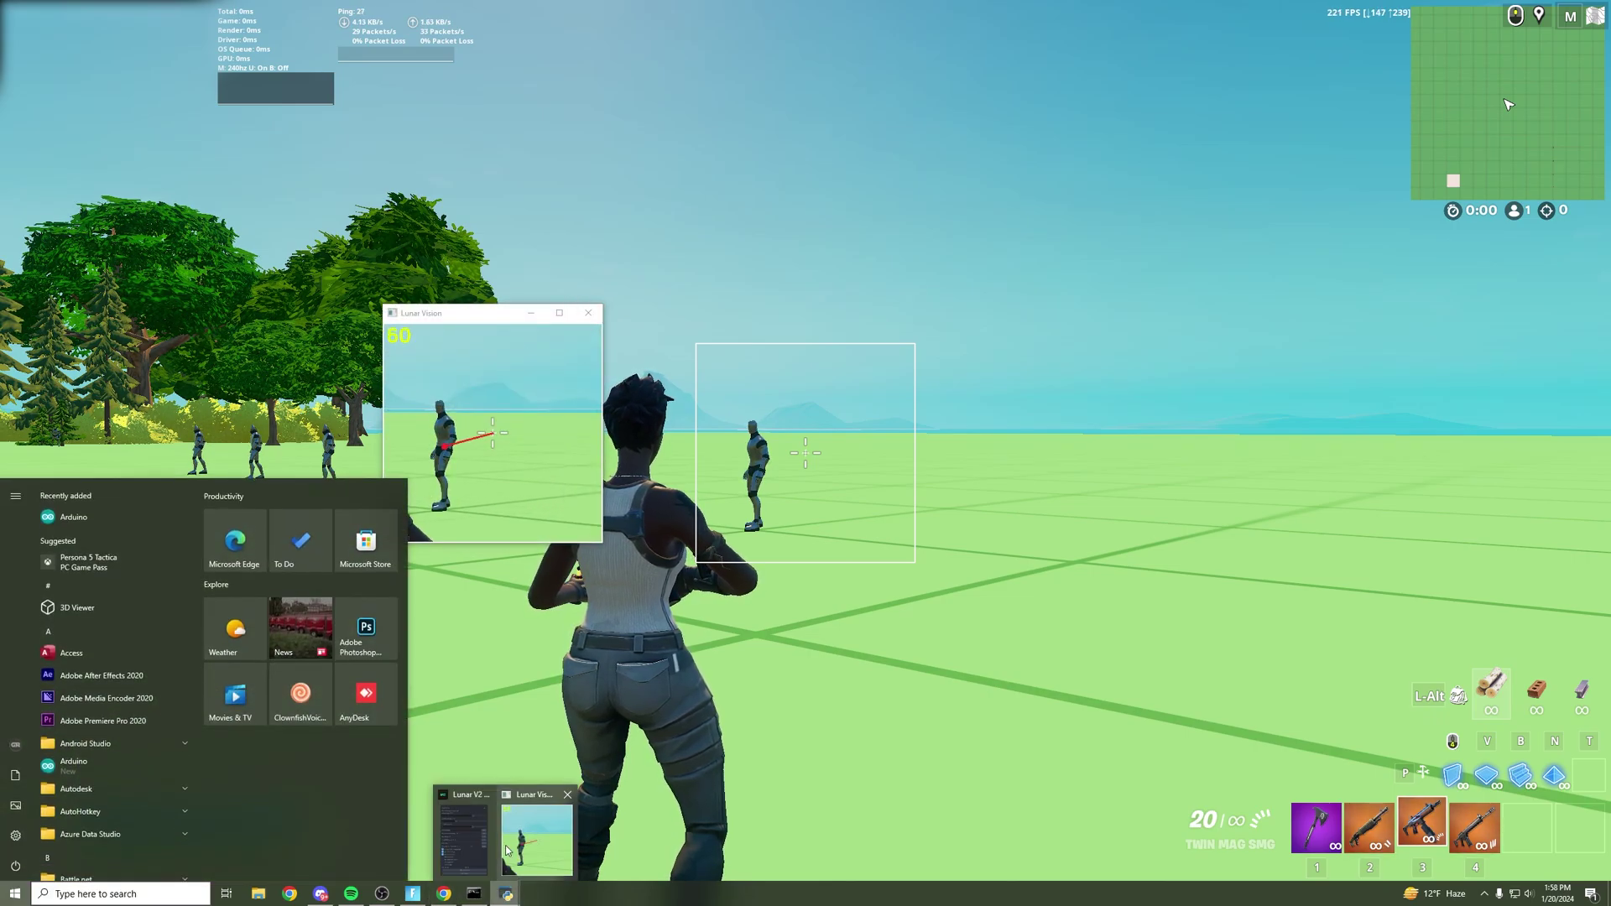
left_click(467, 829)
left_click(125, 452)
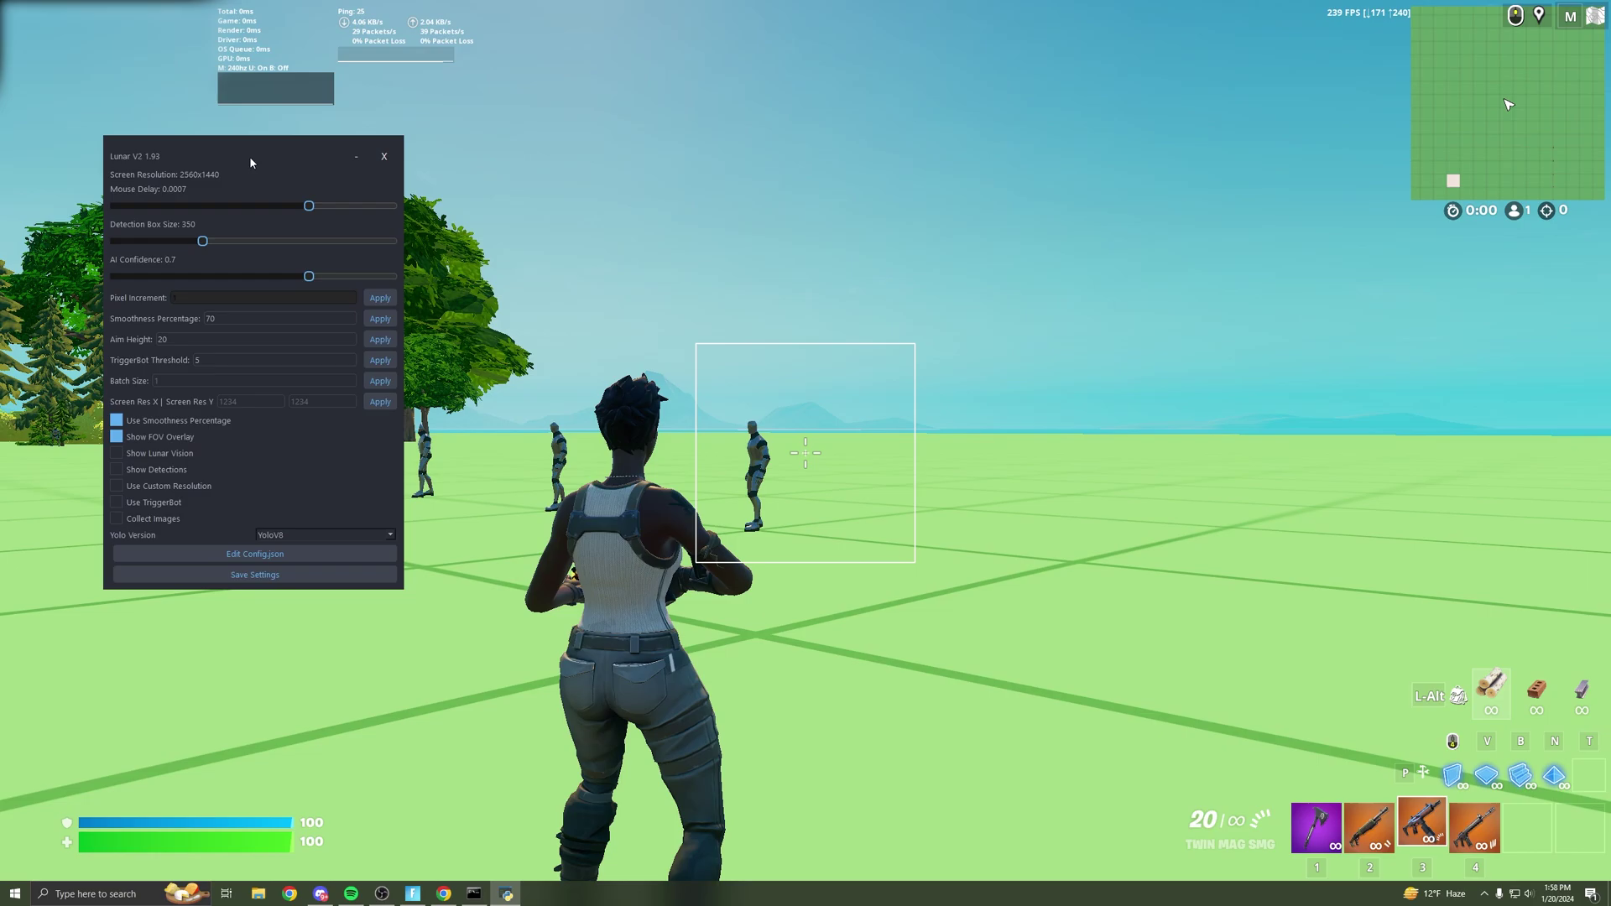
Step: Enable Show Detections in the Lunar V2 settings and aim at a dummy in the game to test it
left_click_drag(249, 156, 206, 210)
left_click(73, 523)
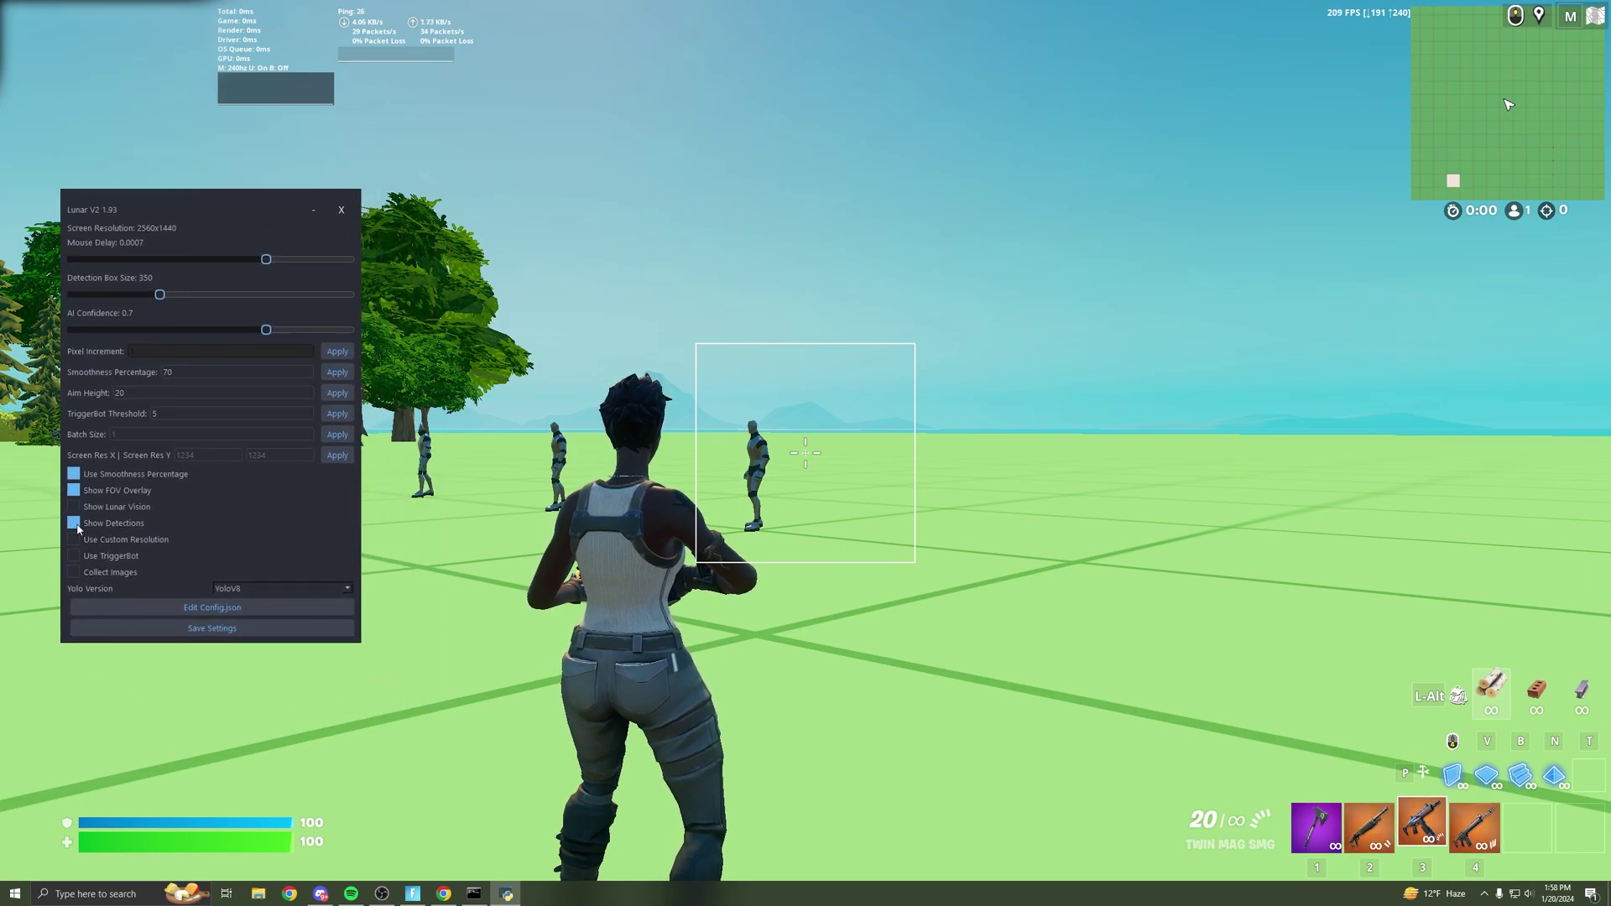
left_click(491, 550)
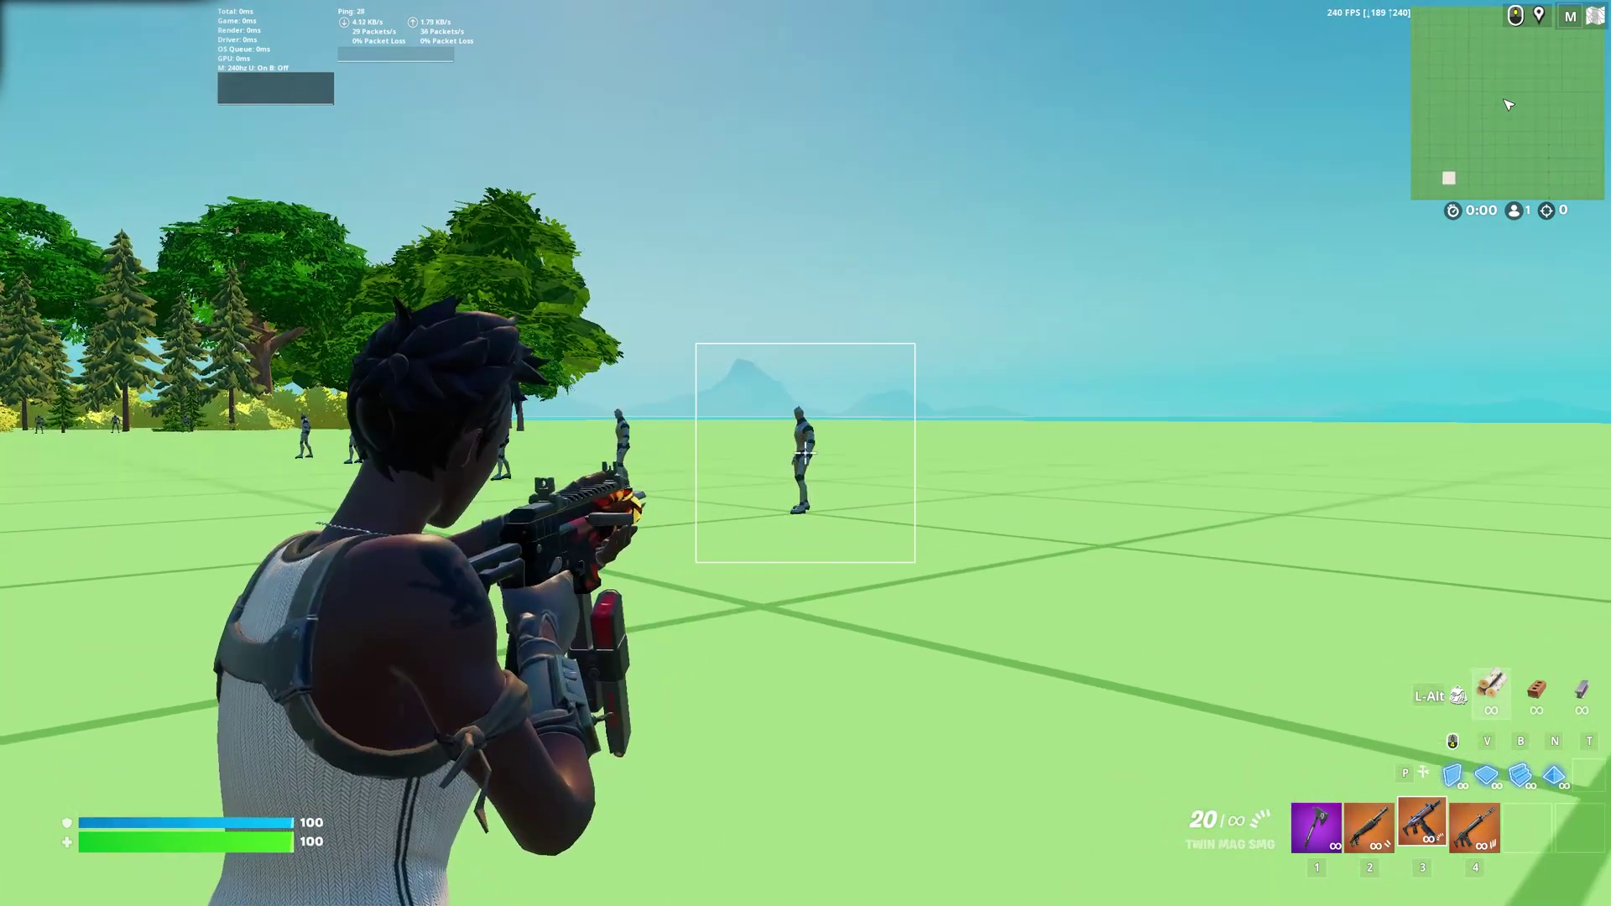
Step: Bring back the Lunar V2 settings window, disable Show Detections, and reposition the window
key("super")
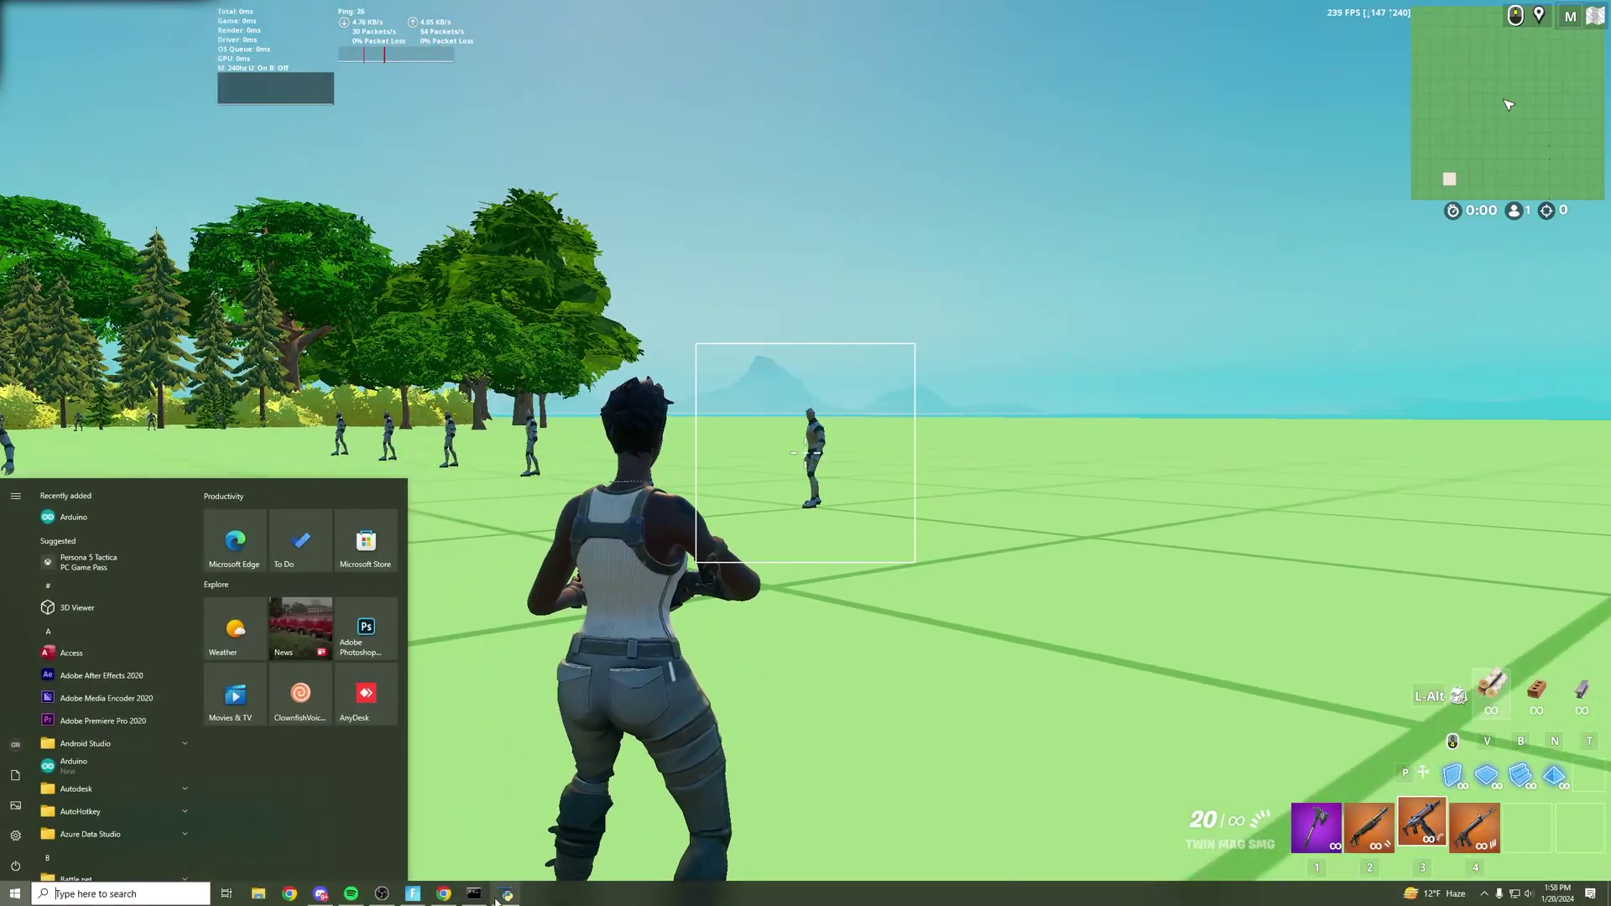
left_click(496, 898)
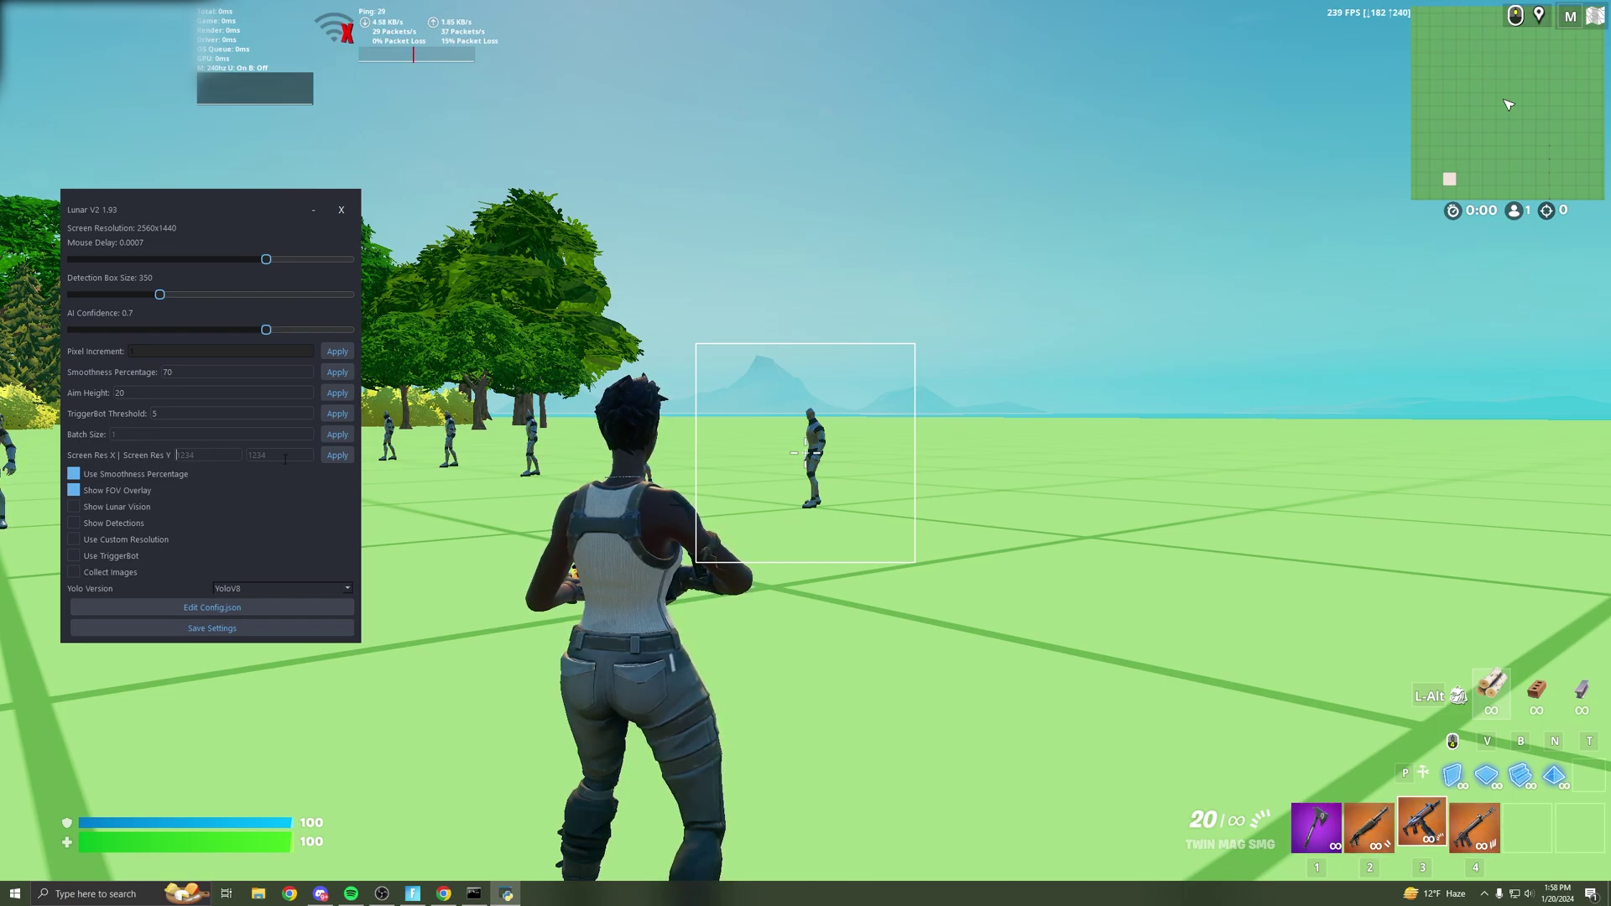
left_click_drag(213, 207, 238, 203)
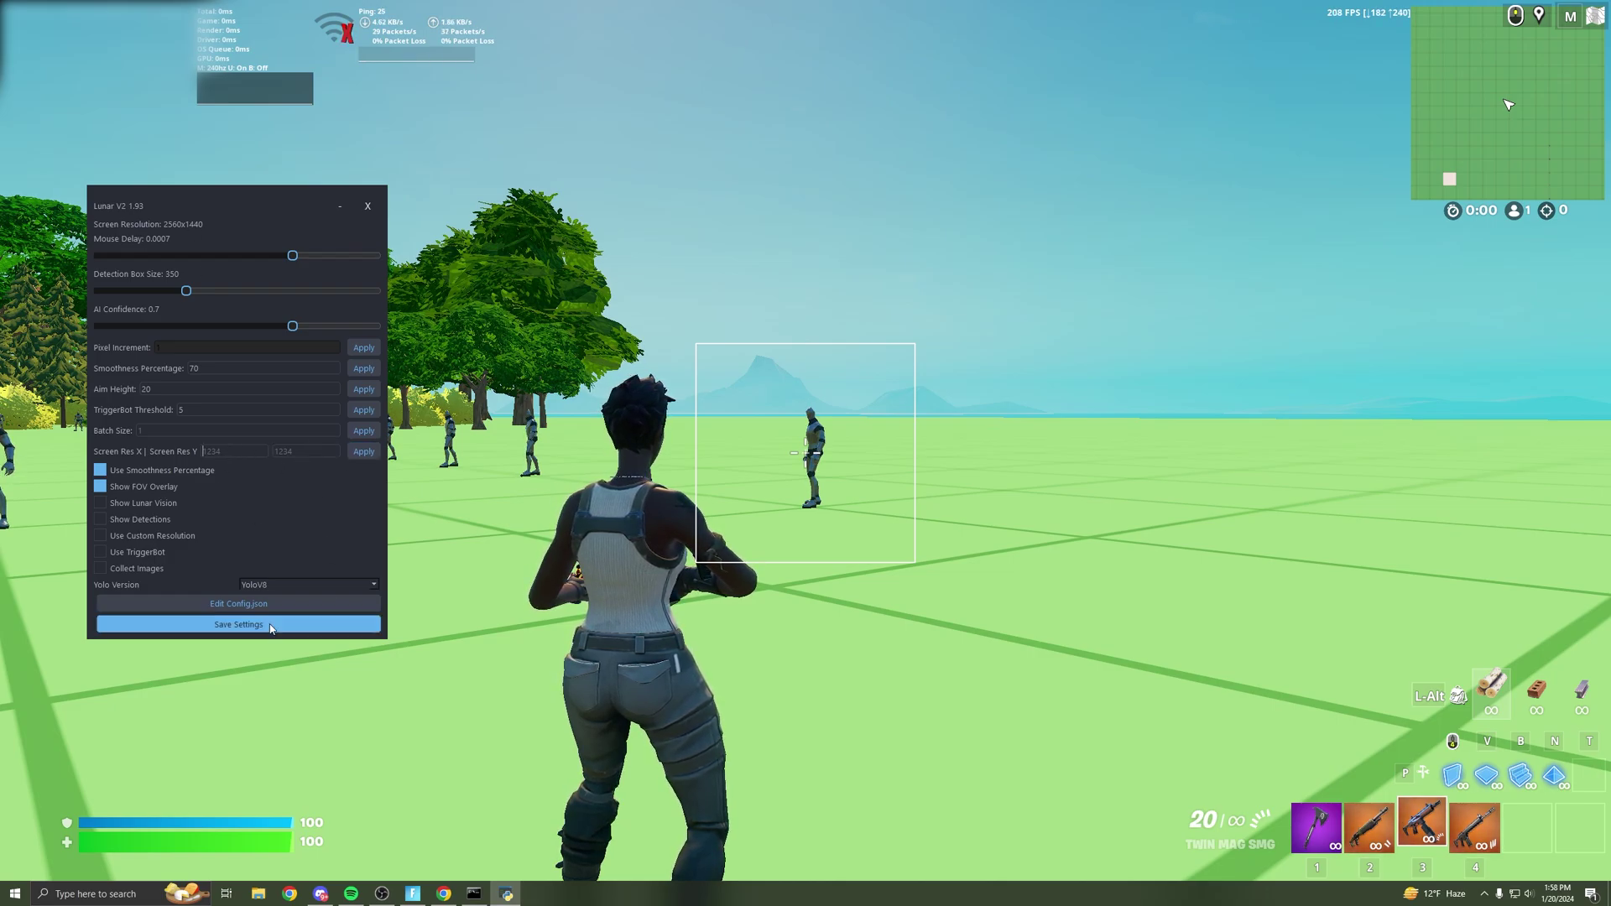
left_click_drag(242, 203, 233, 206)
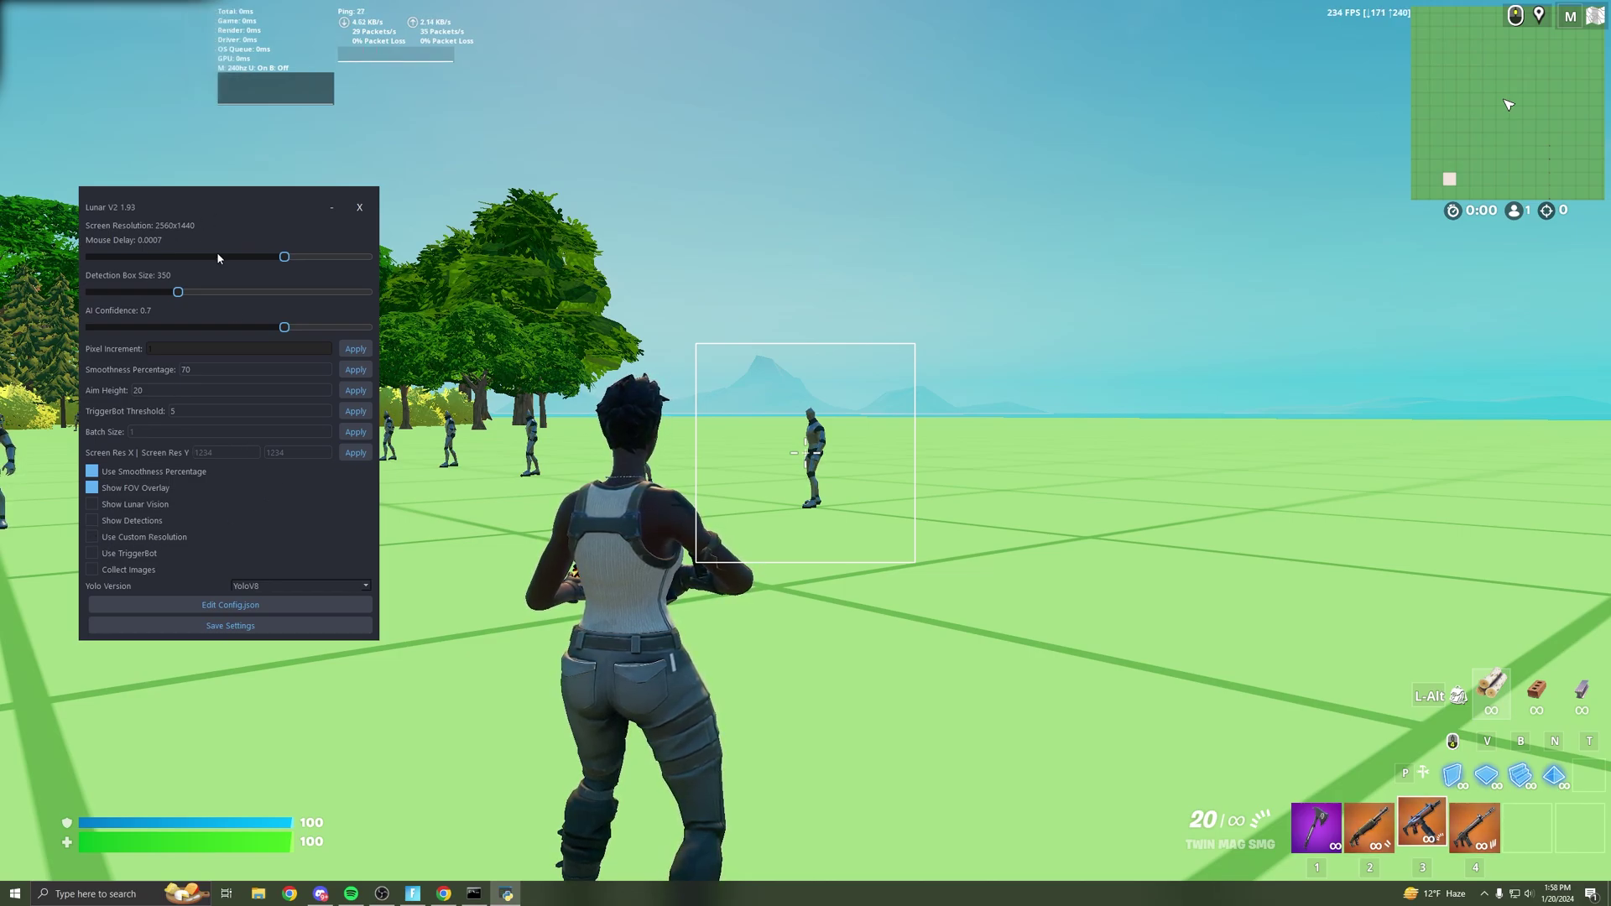
Step: Enable Use TriggerBot, then switch to the game, aim the SMG at the dummy to test firing, and reload
left_click(91, 553)
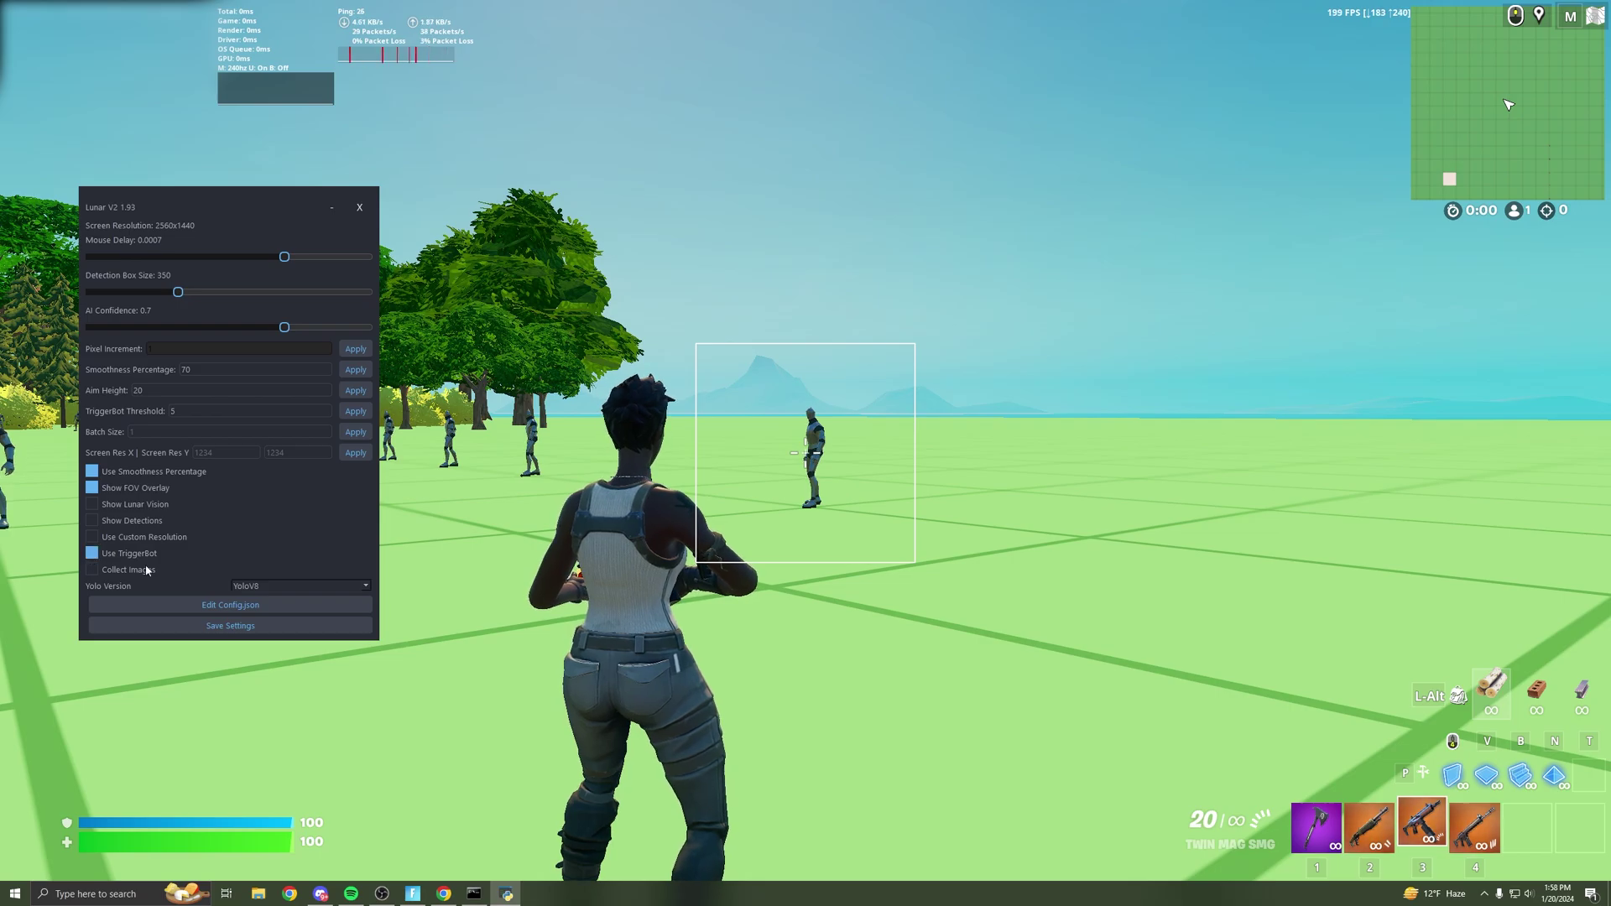
key("alt+Tab")
right_click(806, 453)
left_click(804, 453)
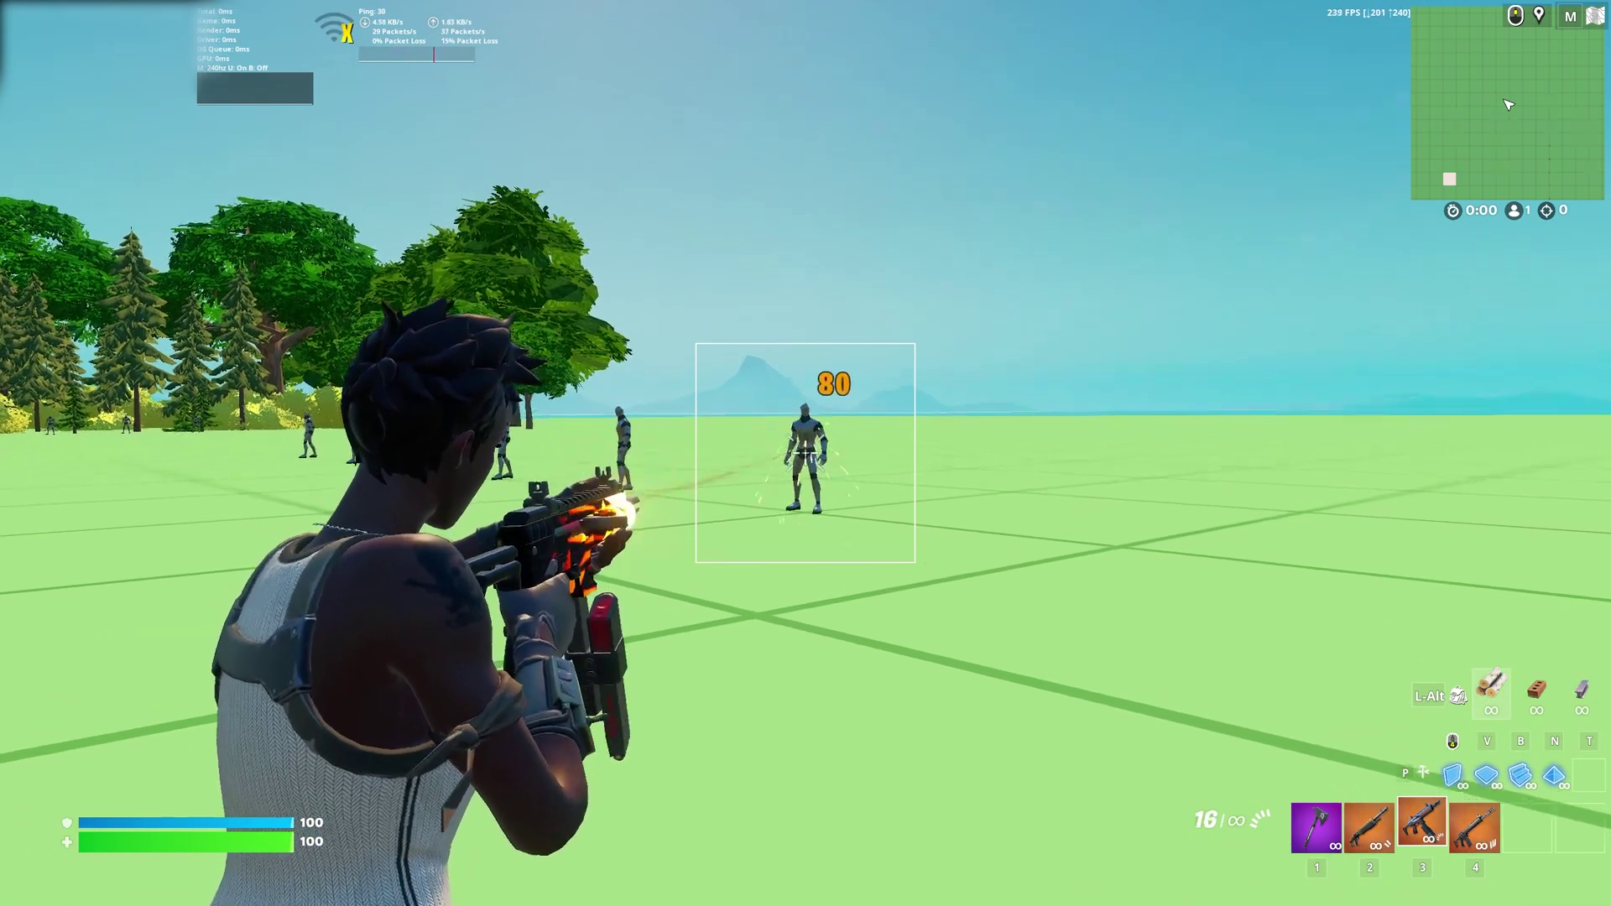
left_click(805, 453)
key("r")
Step: Return to the Lunar V2 settings window and disable Use TriggerBot
key("super")
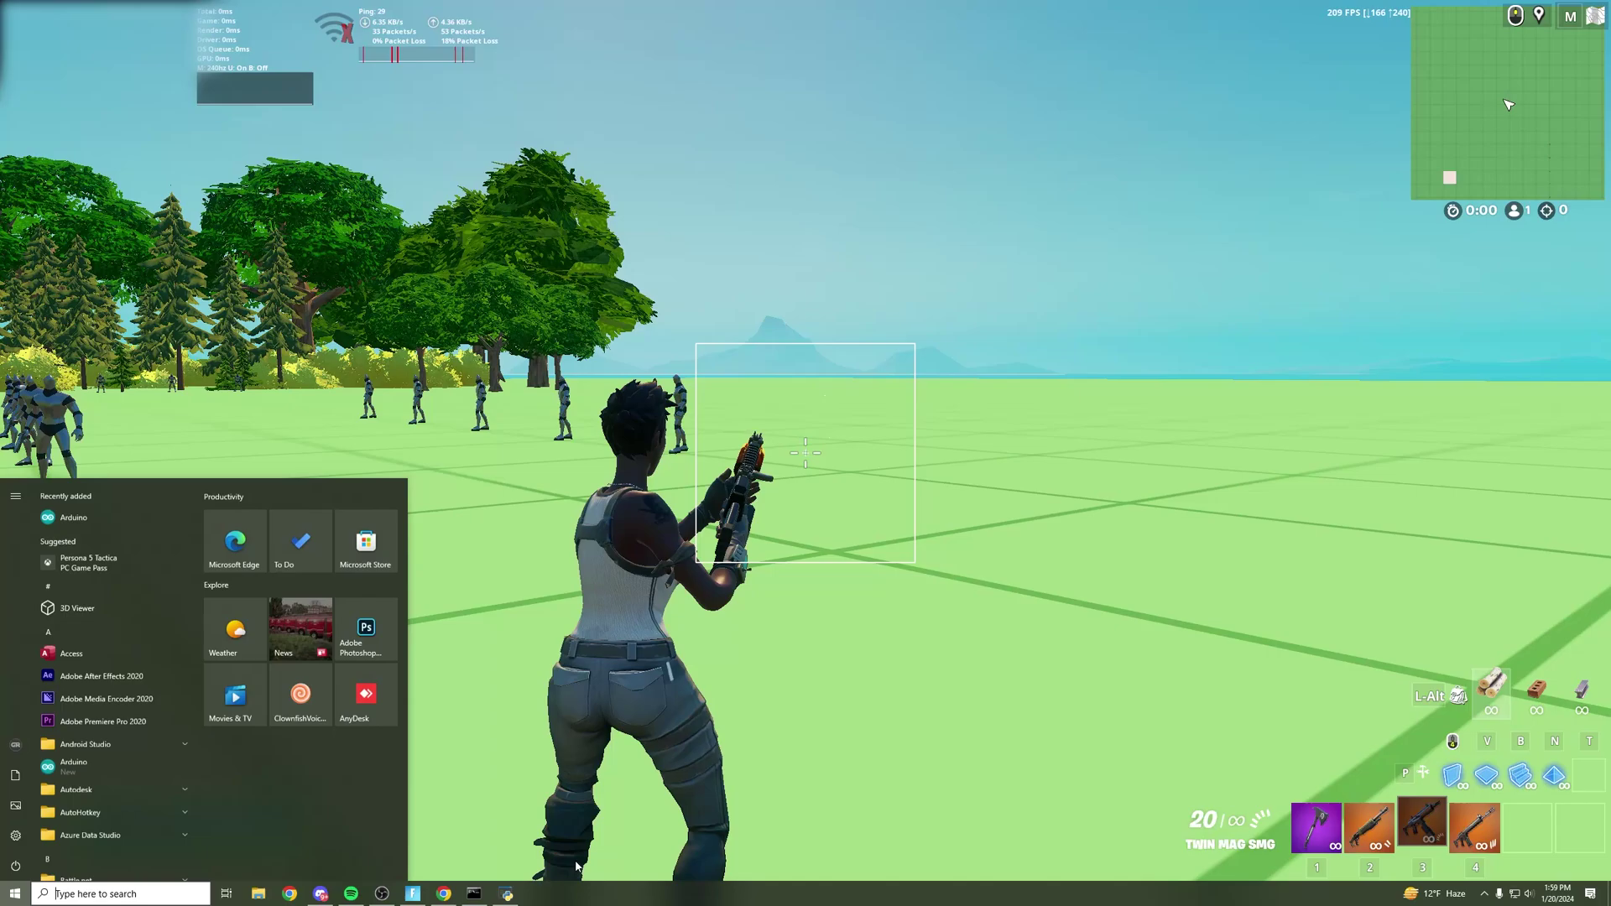
left_click(506, 894)
left_click(100, 554)
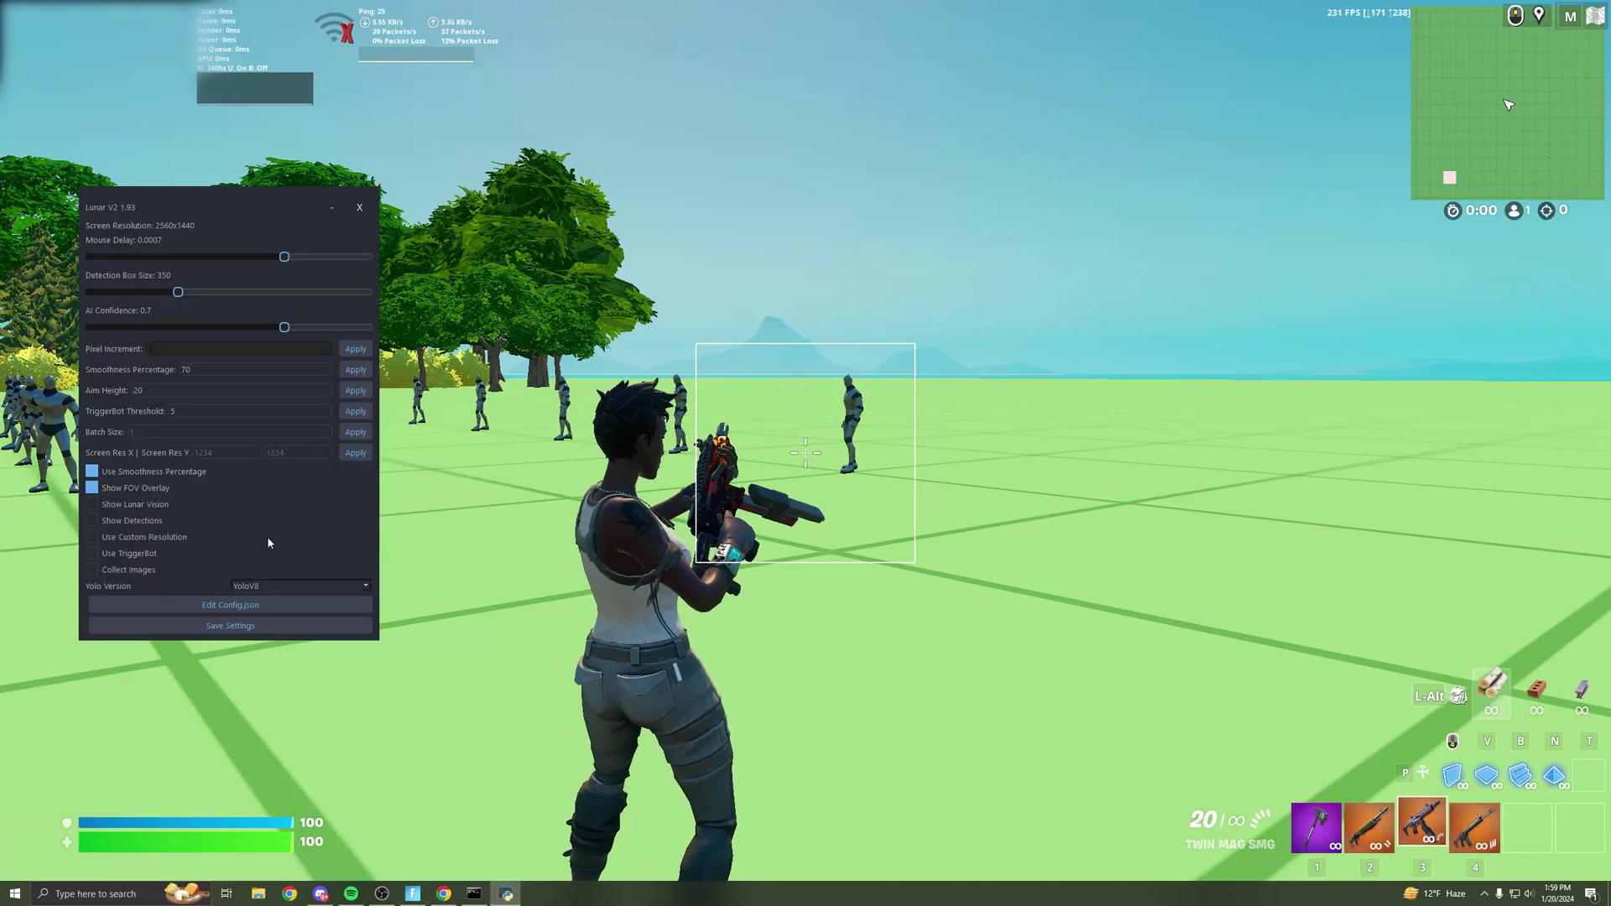
Step: Open the config file location from Lunar, go up to the lib folder, and open its data folder
left_click(252, 605)
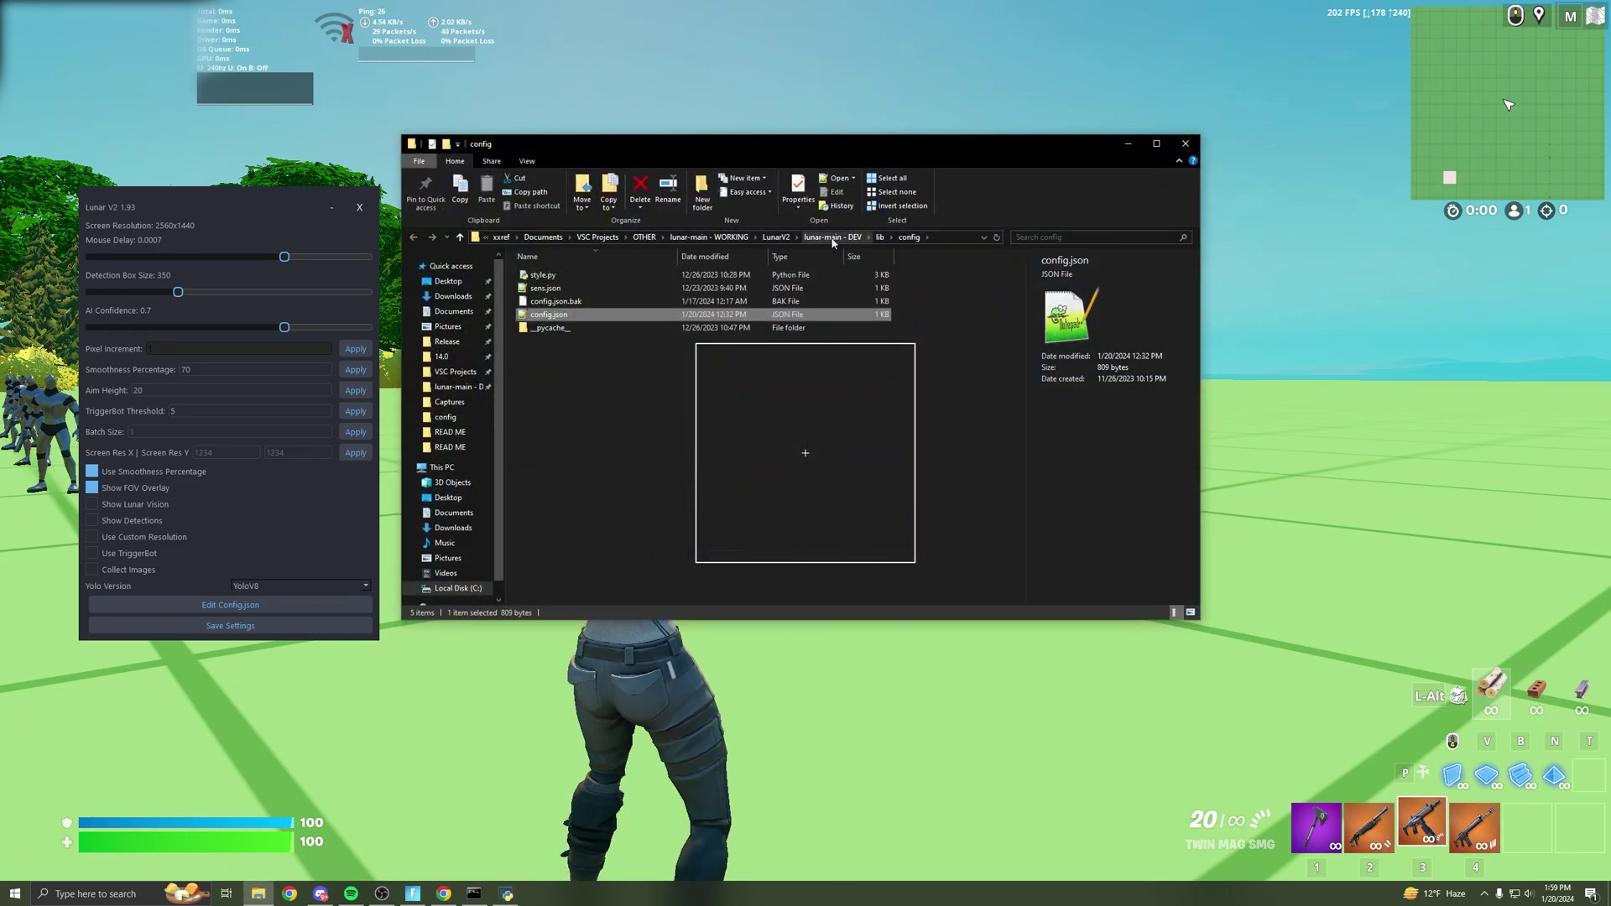
left_click(880, 238)
left_click_drag(845, 146, 854, 308)
key("alt+Tab")
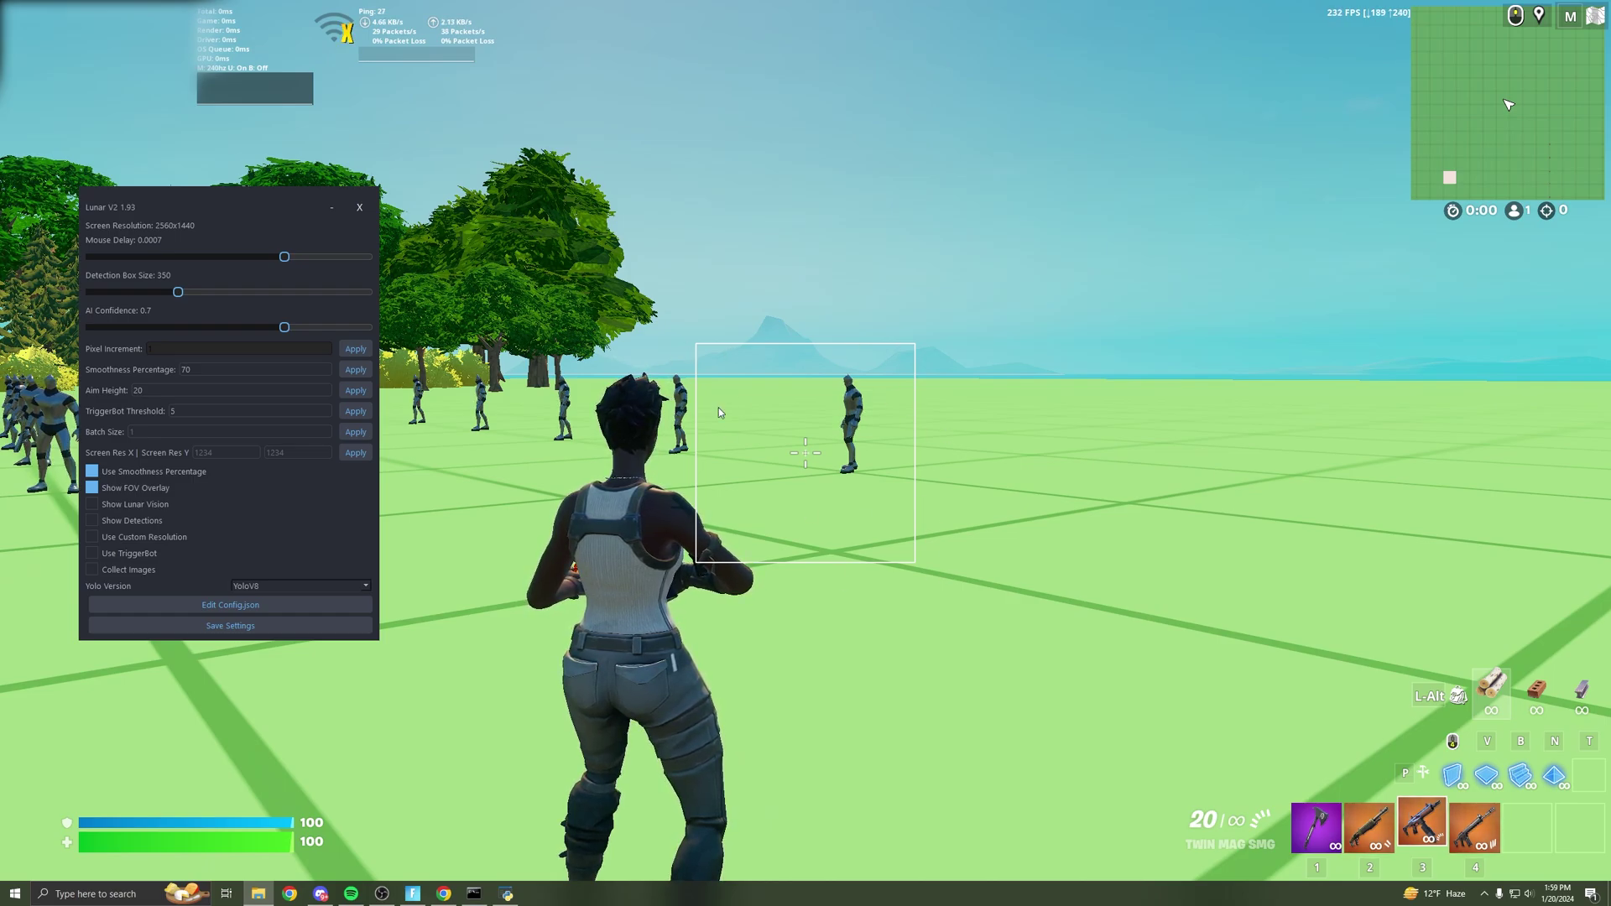
left_click_drag(0, 239, 1005, 236)
left_click(630, 419)
double_click(629, 421)
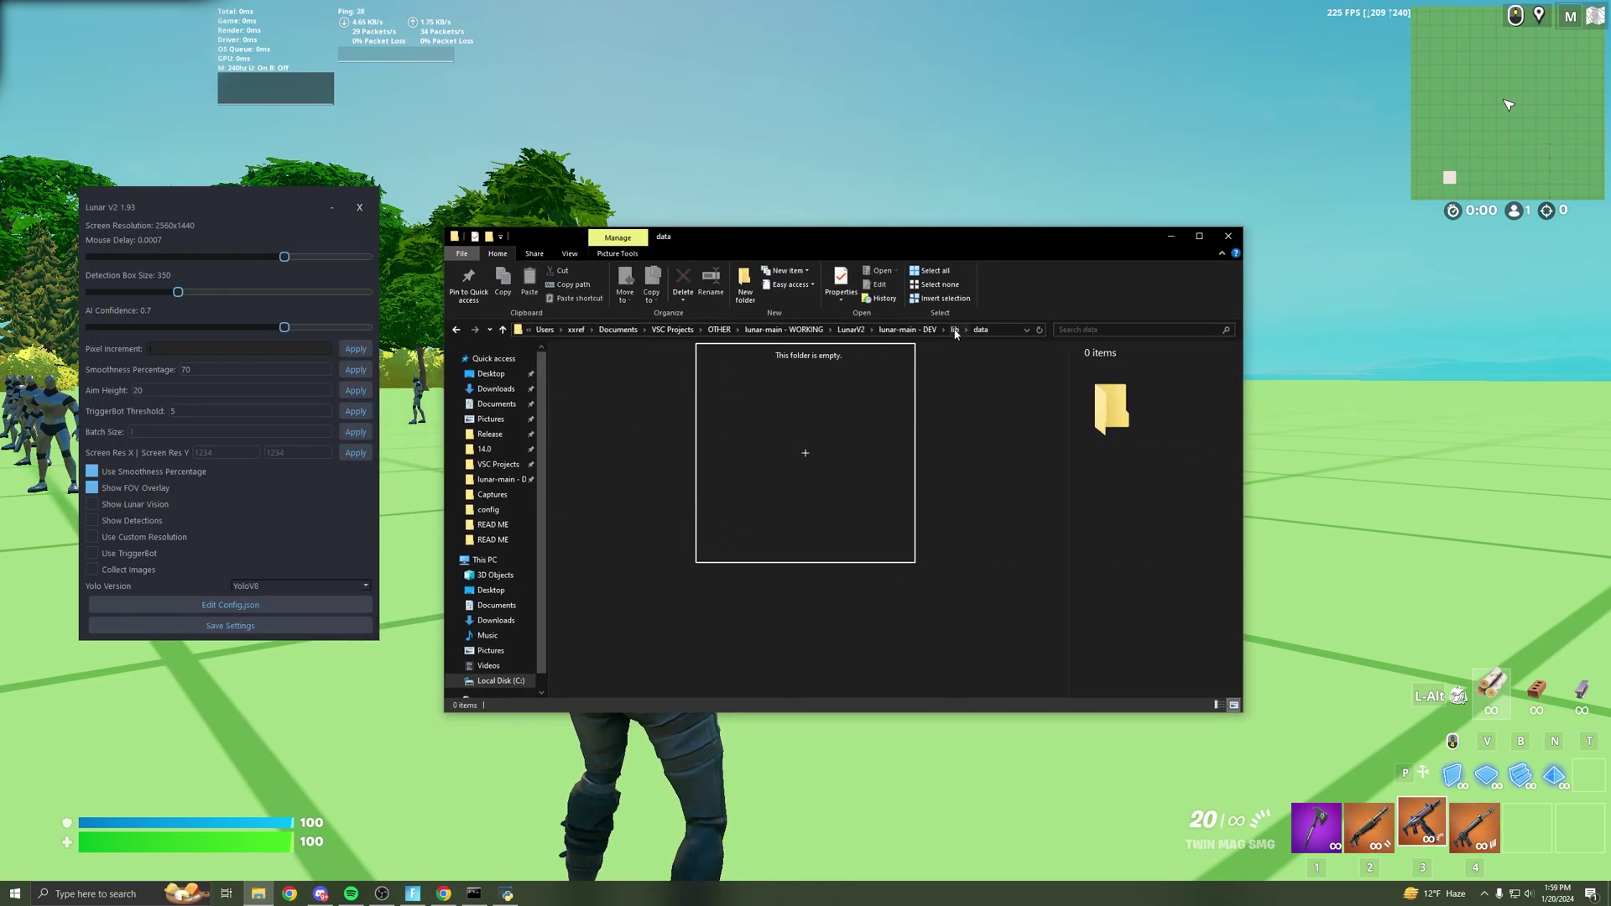
Step: Open the data1 folder inside lib and select one of the collected images to view its details
left_click(954, 330)
double_click(596, 436)
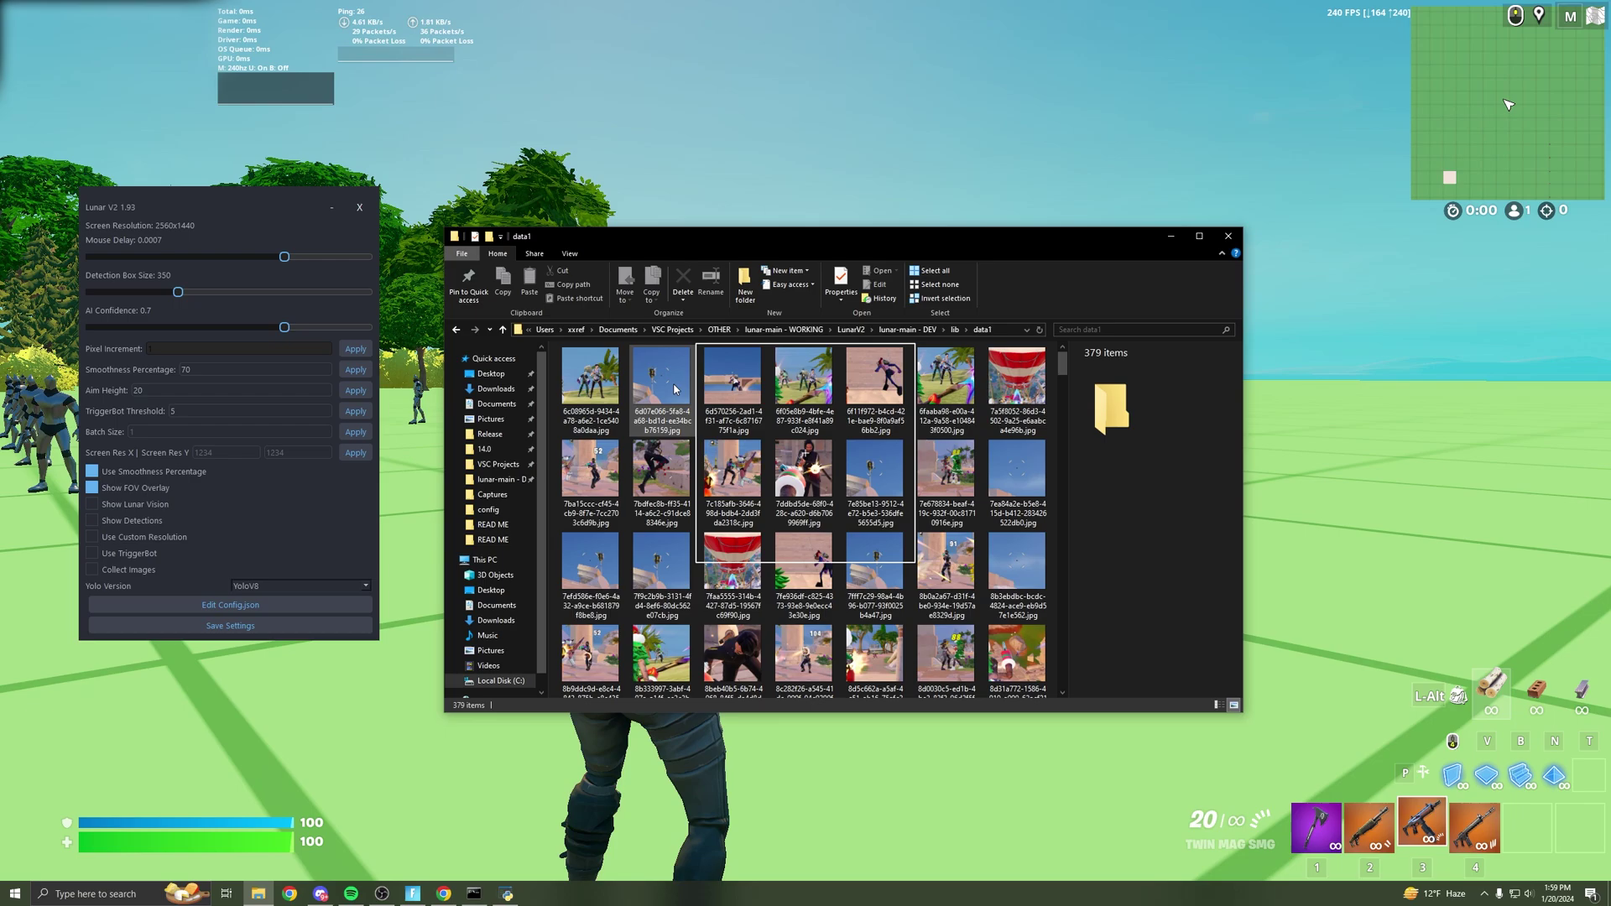
left_click(675, 388)
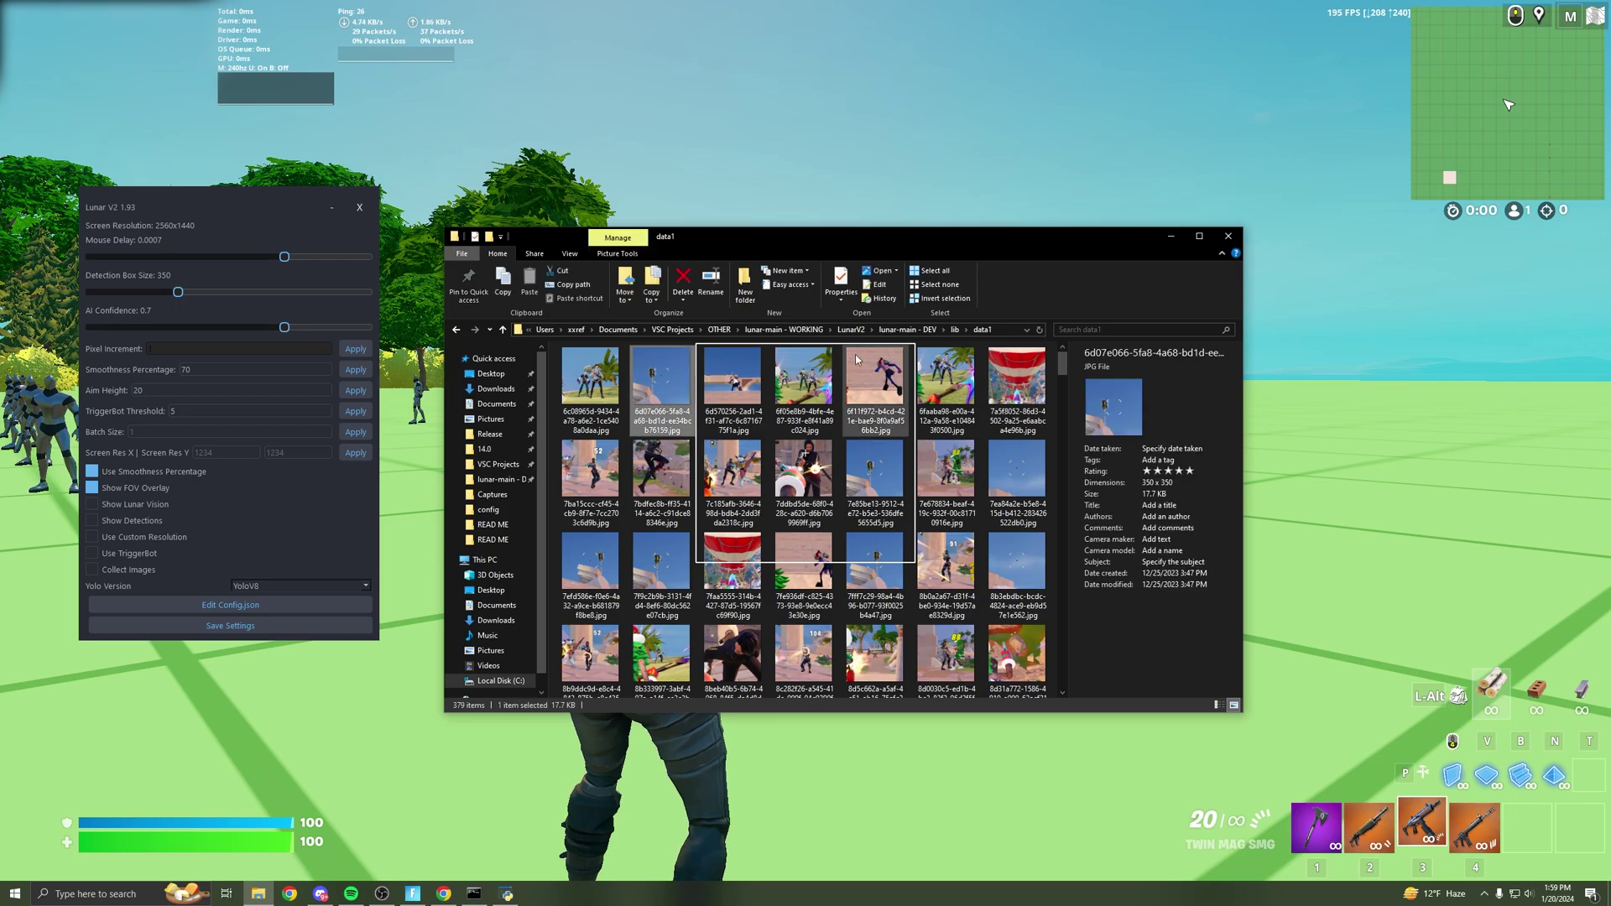
Step: Go back to the lib folder and close the File Explorer window
left_click(954, 330)
left_click_drag(918, 229, 808, 221)
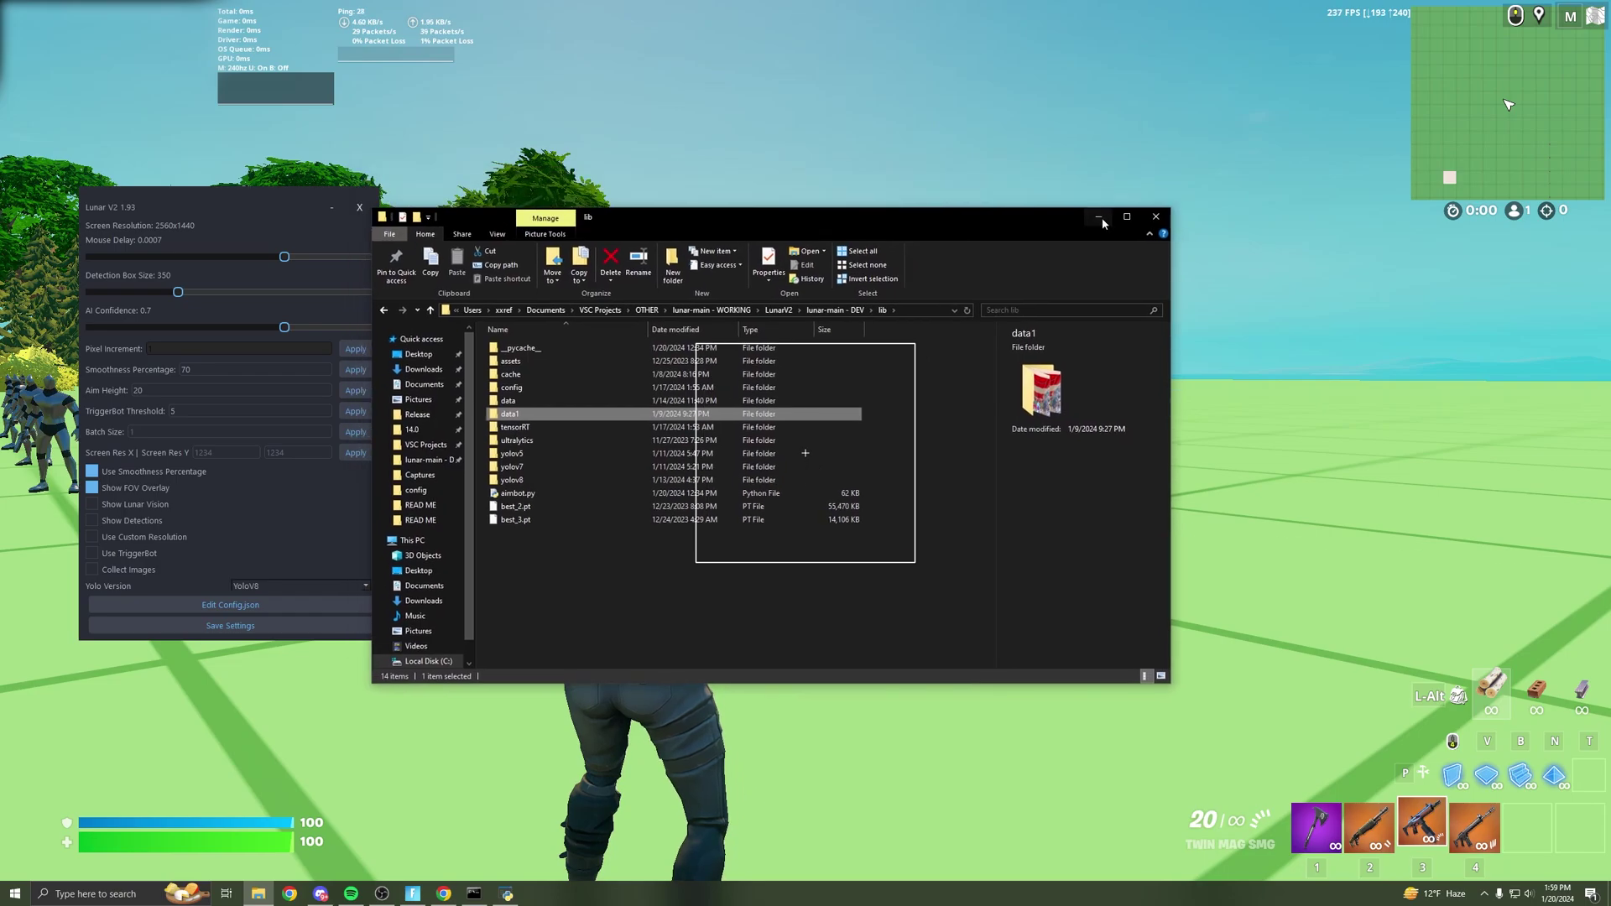
left_click(1155, 218)
Step: Show the available Yolo Version options in the Lunar V2 settings and select YoloV8
left_click_drag(245, 204, 283, 142)
left_click(388, 525)
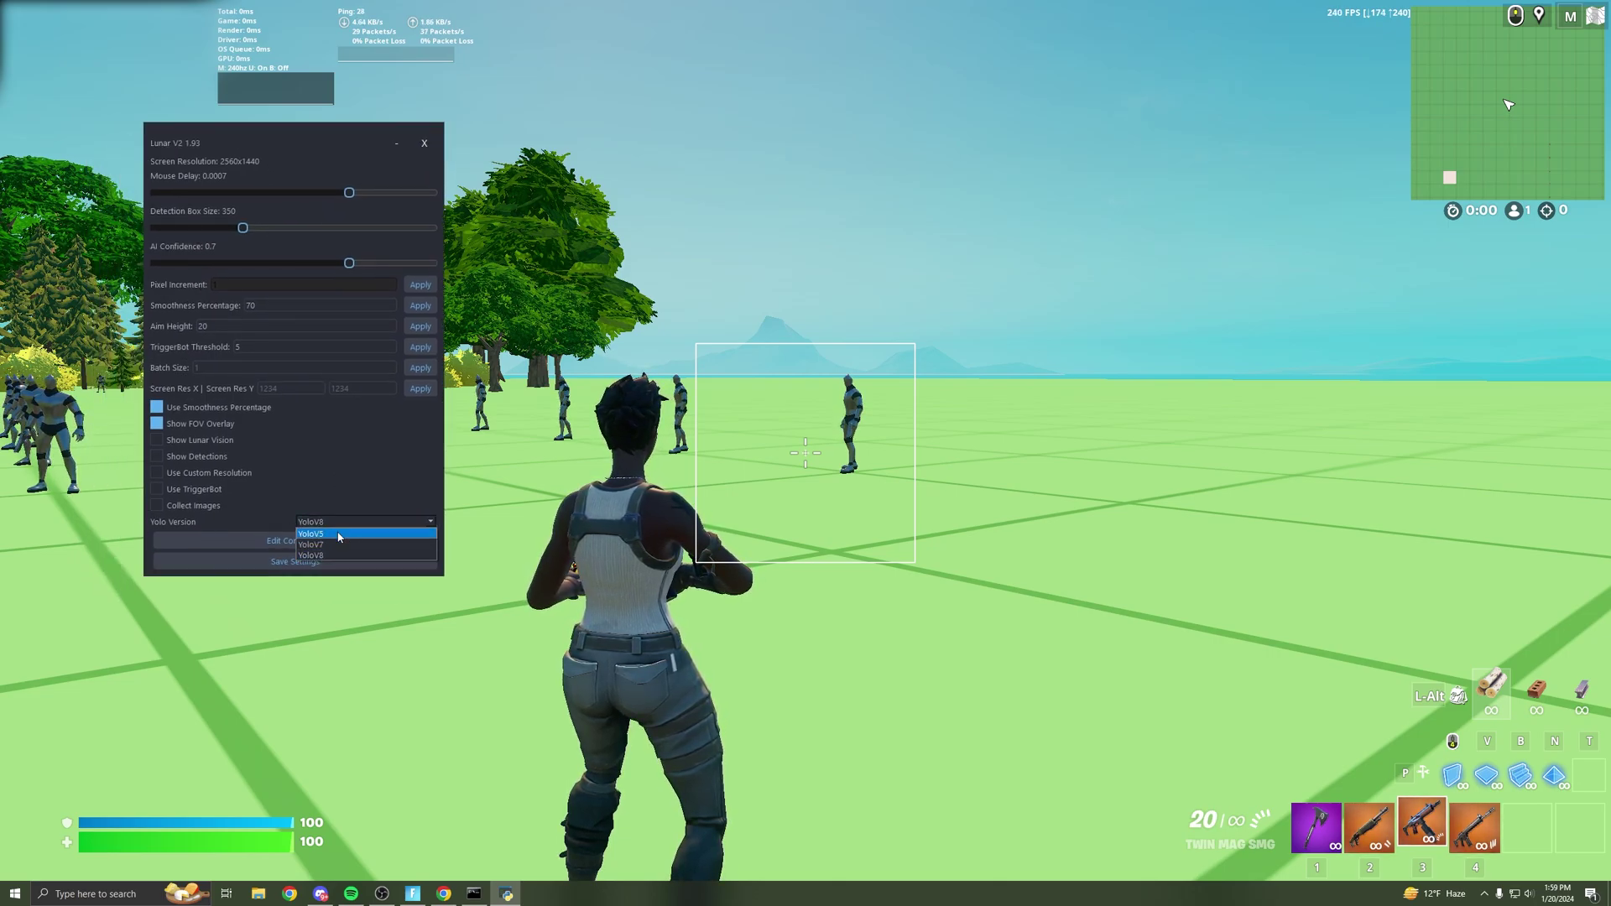
left_click(378, 543)
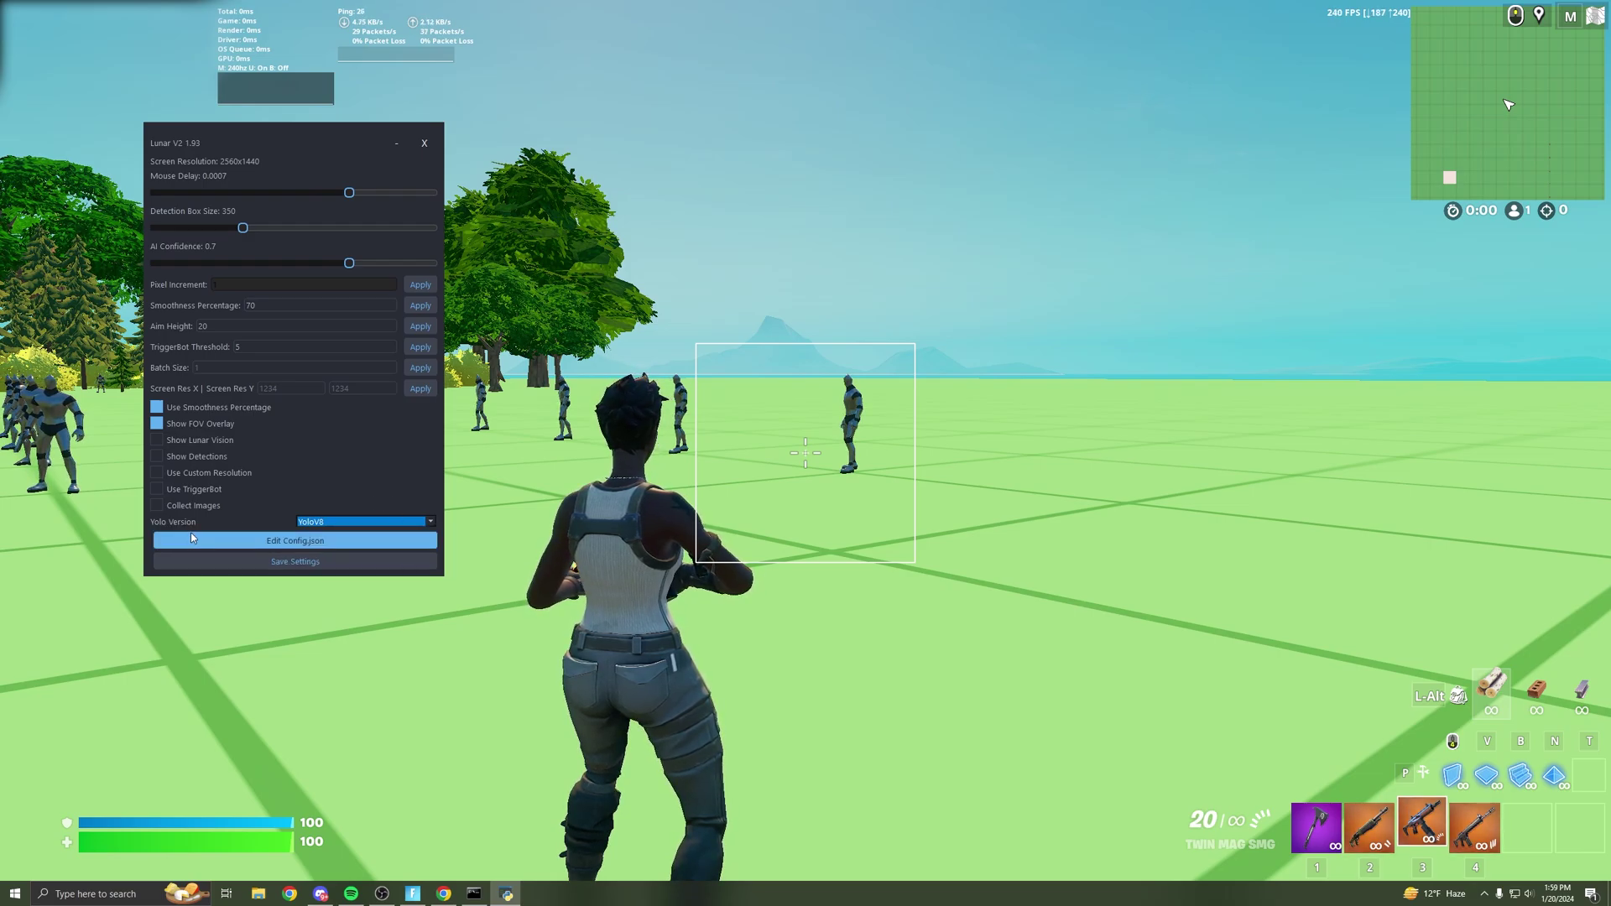
left_click(431, 522)
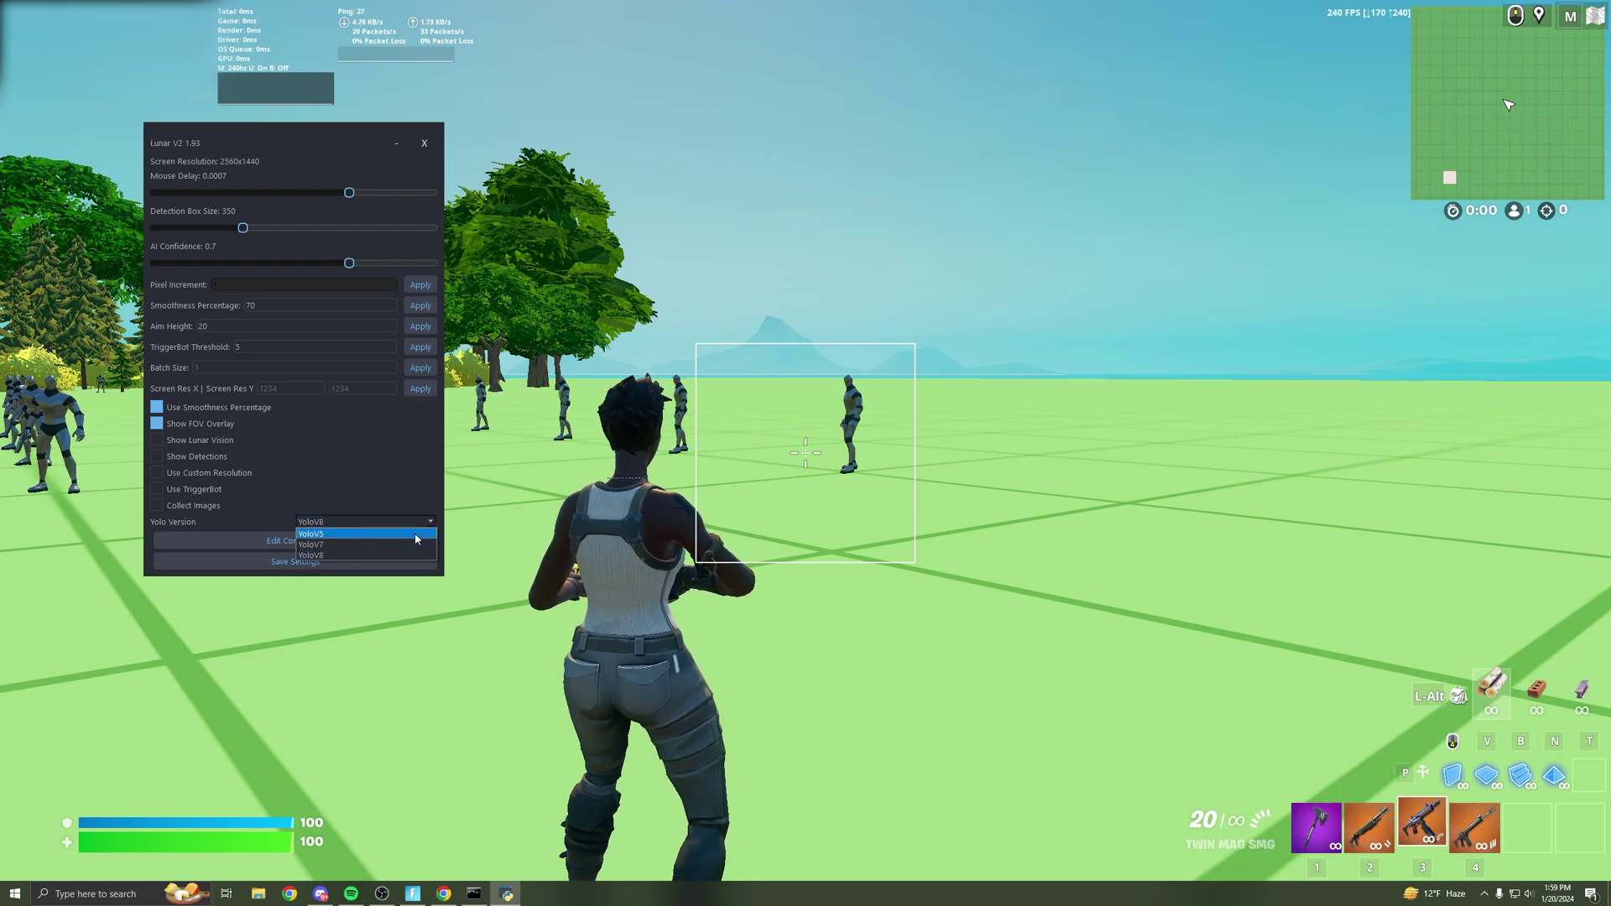
left_click(416, 555)
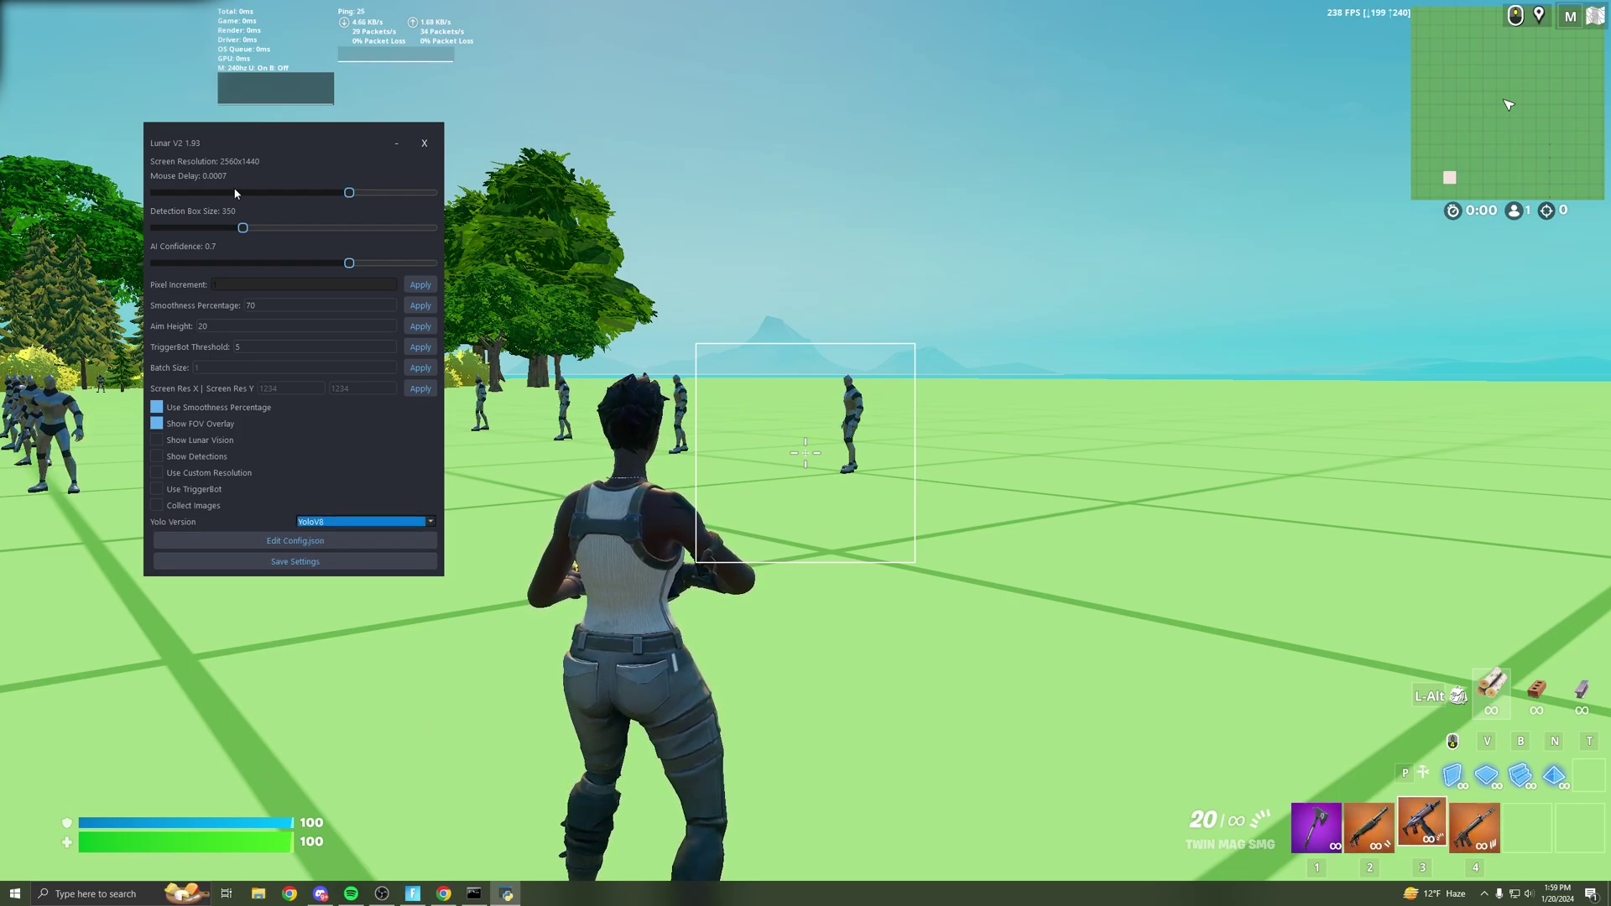
Step: Open config.json in Notepad++ from the Lunar config folder and close the File Explorer window
left_click_drag(262, 139, 272, 169)
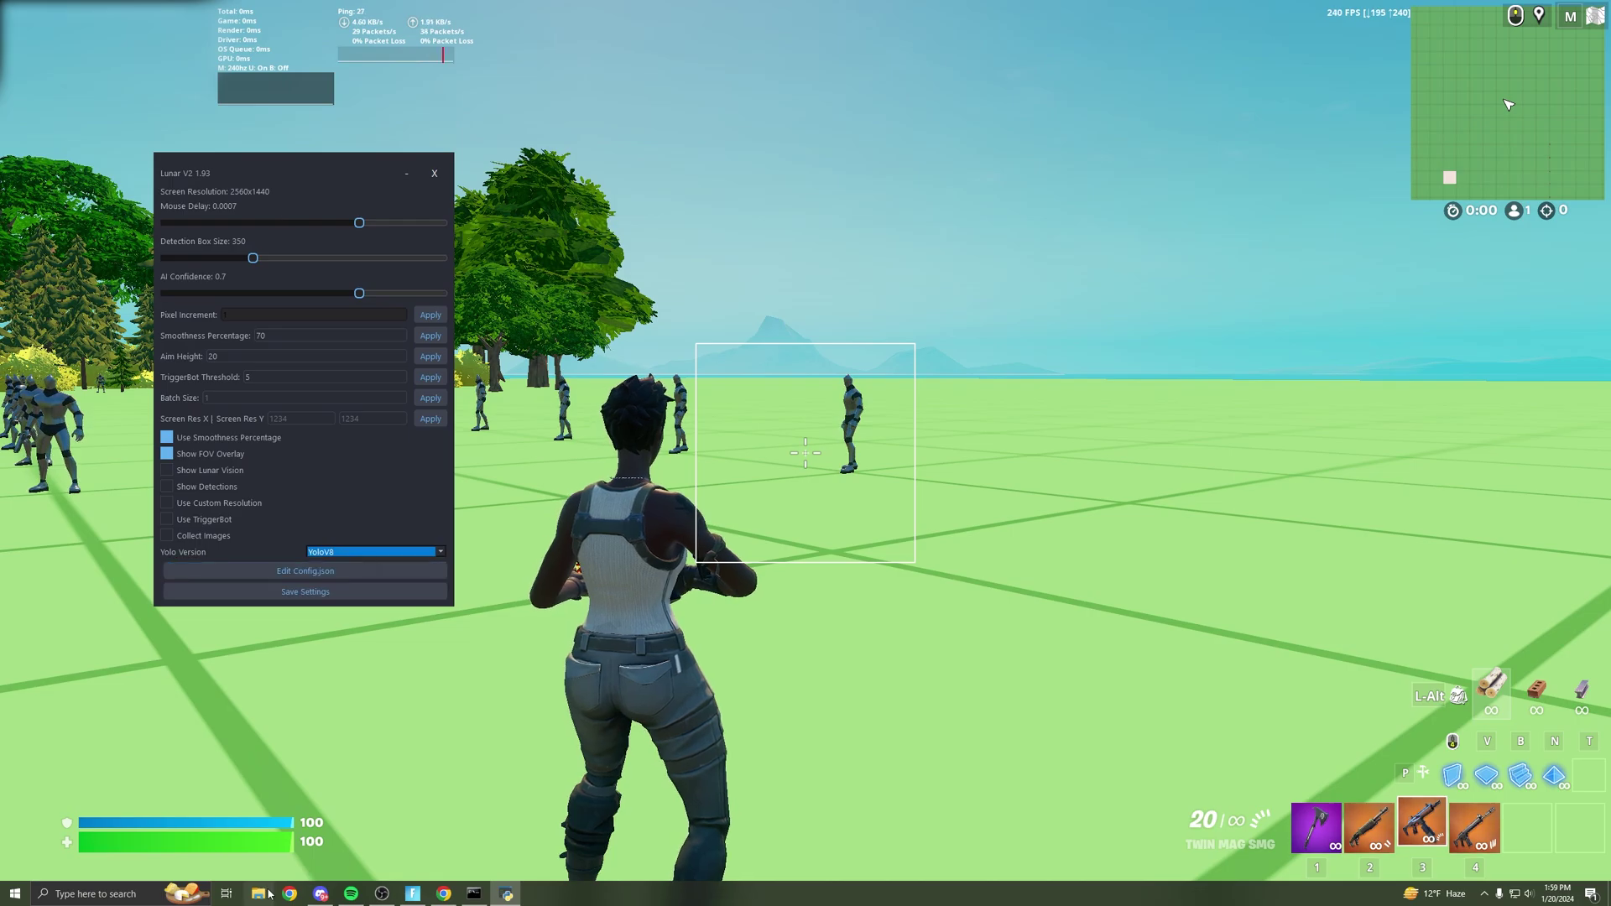
left_click(292, 577)
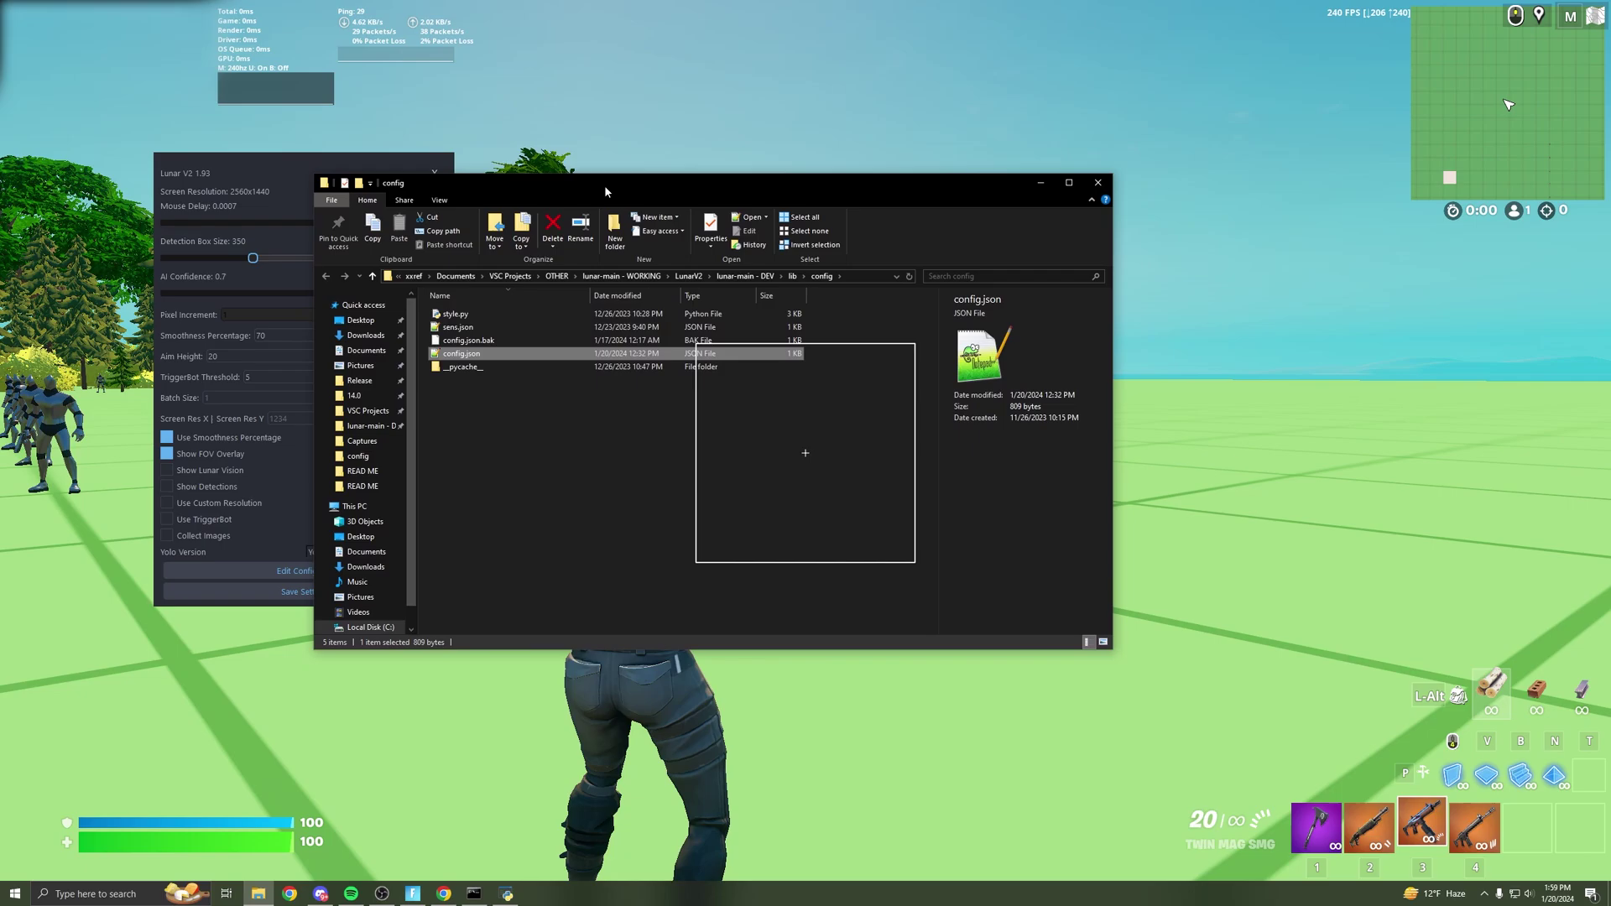
double_click(504, 353)
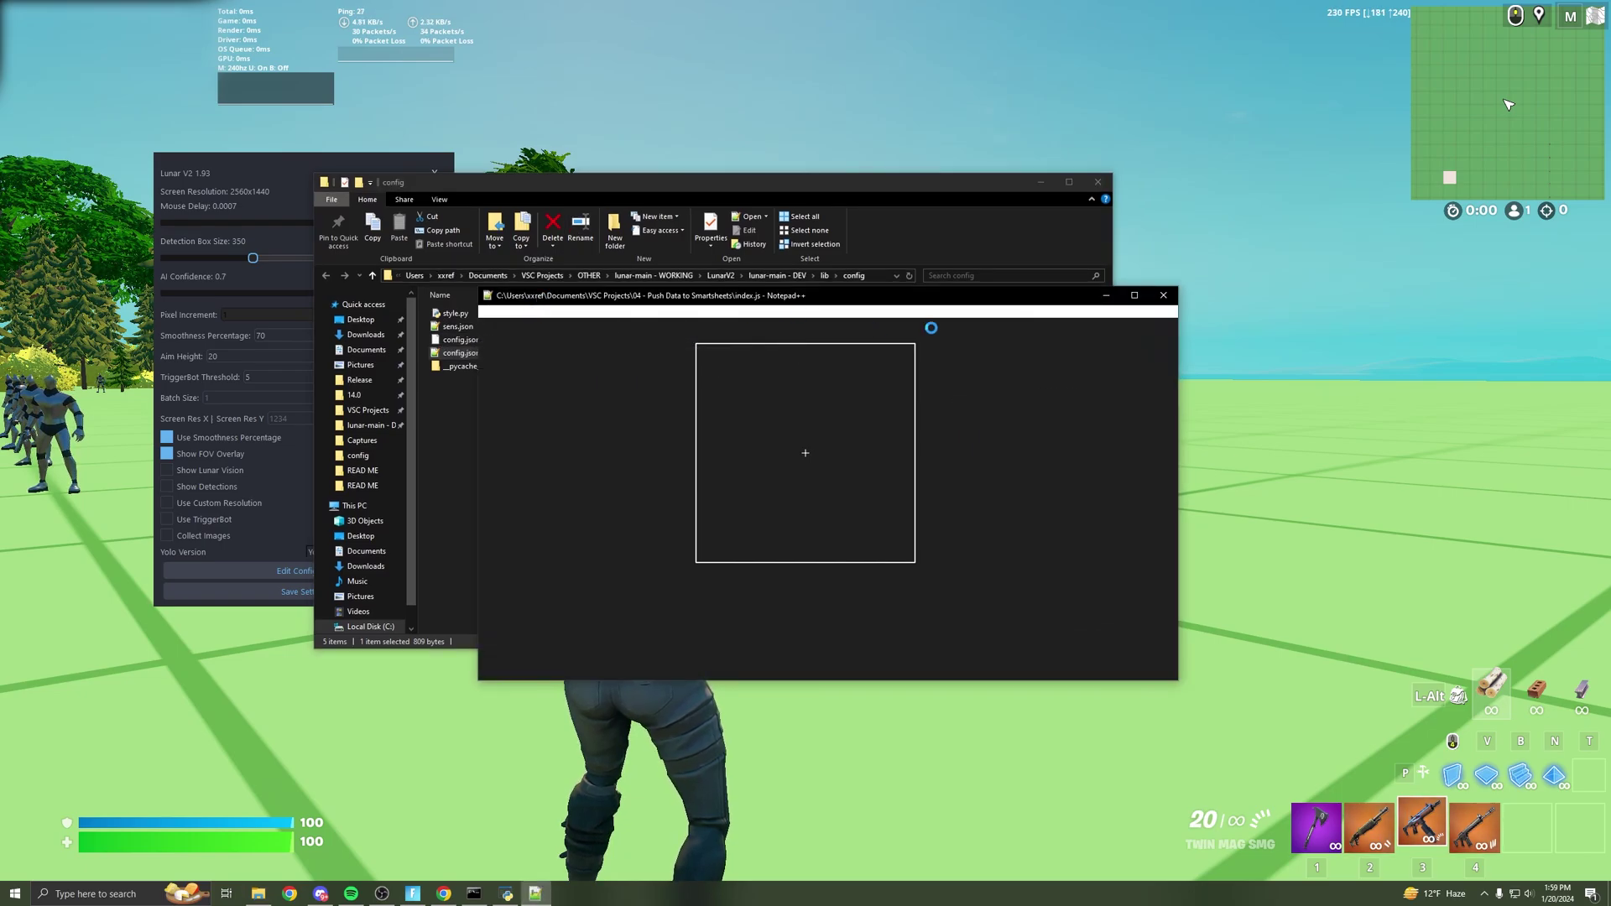
left_click(1096, 182)
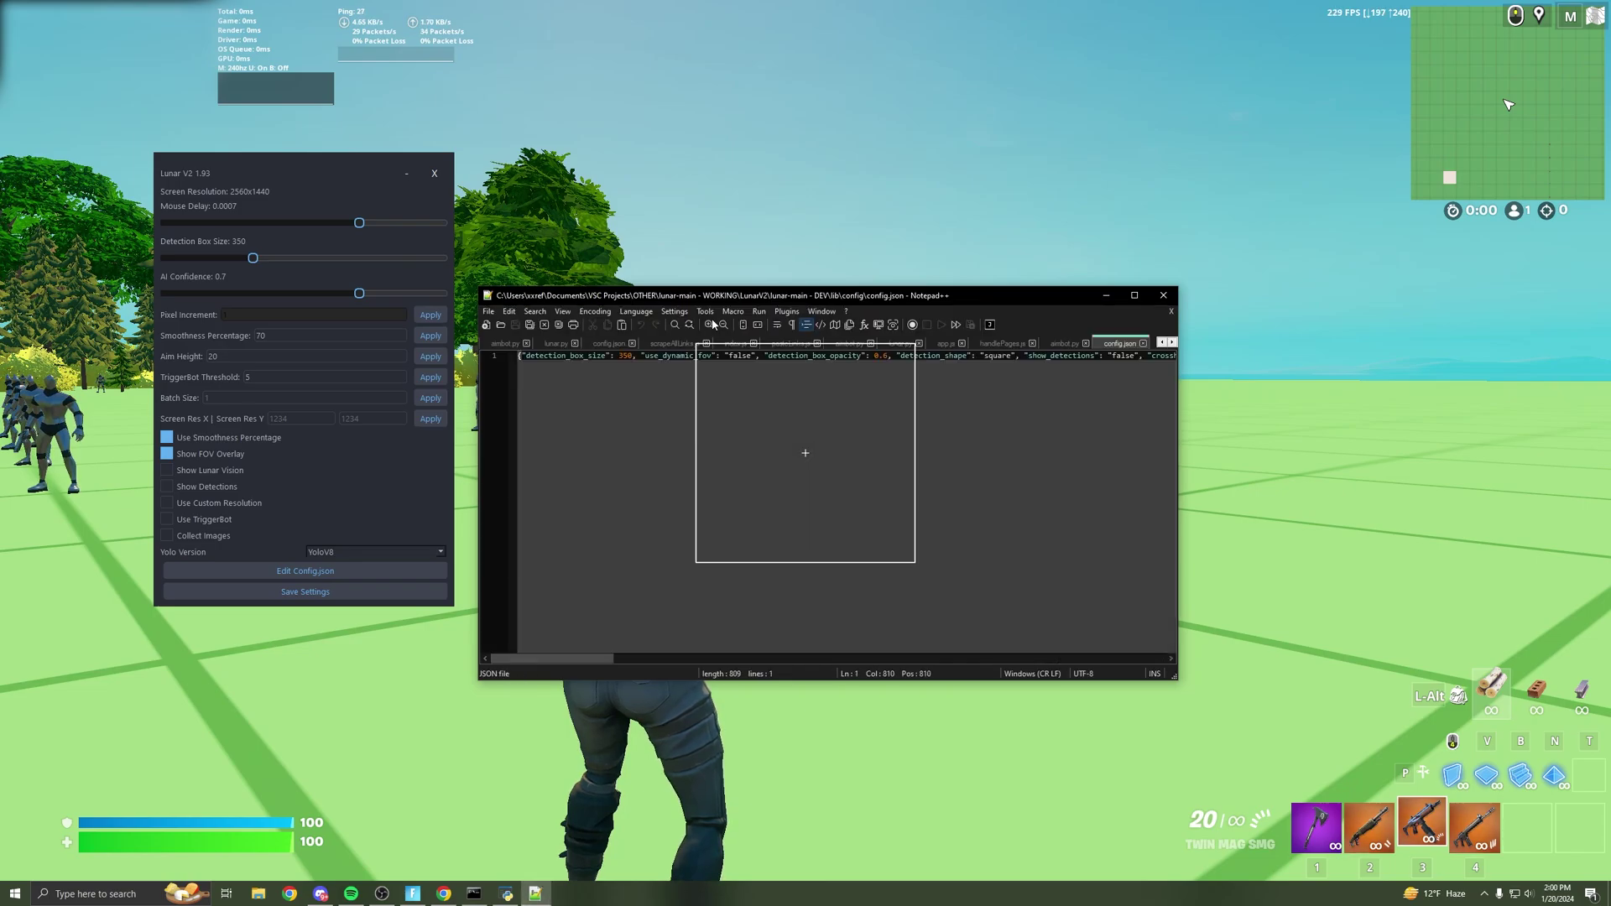
Step: Reformat the single-line config.json into indented, readable JSON in Notepad++
left_click_drag(805, 304, 663, 223)
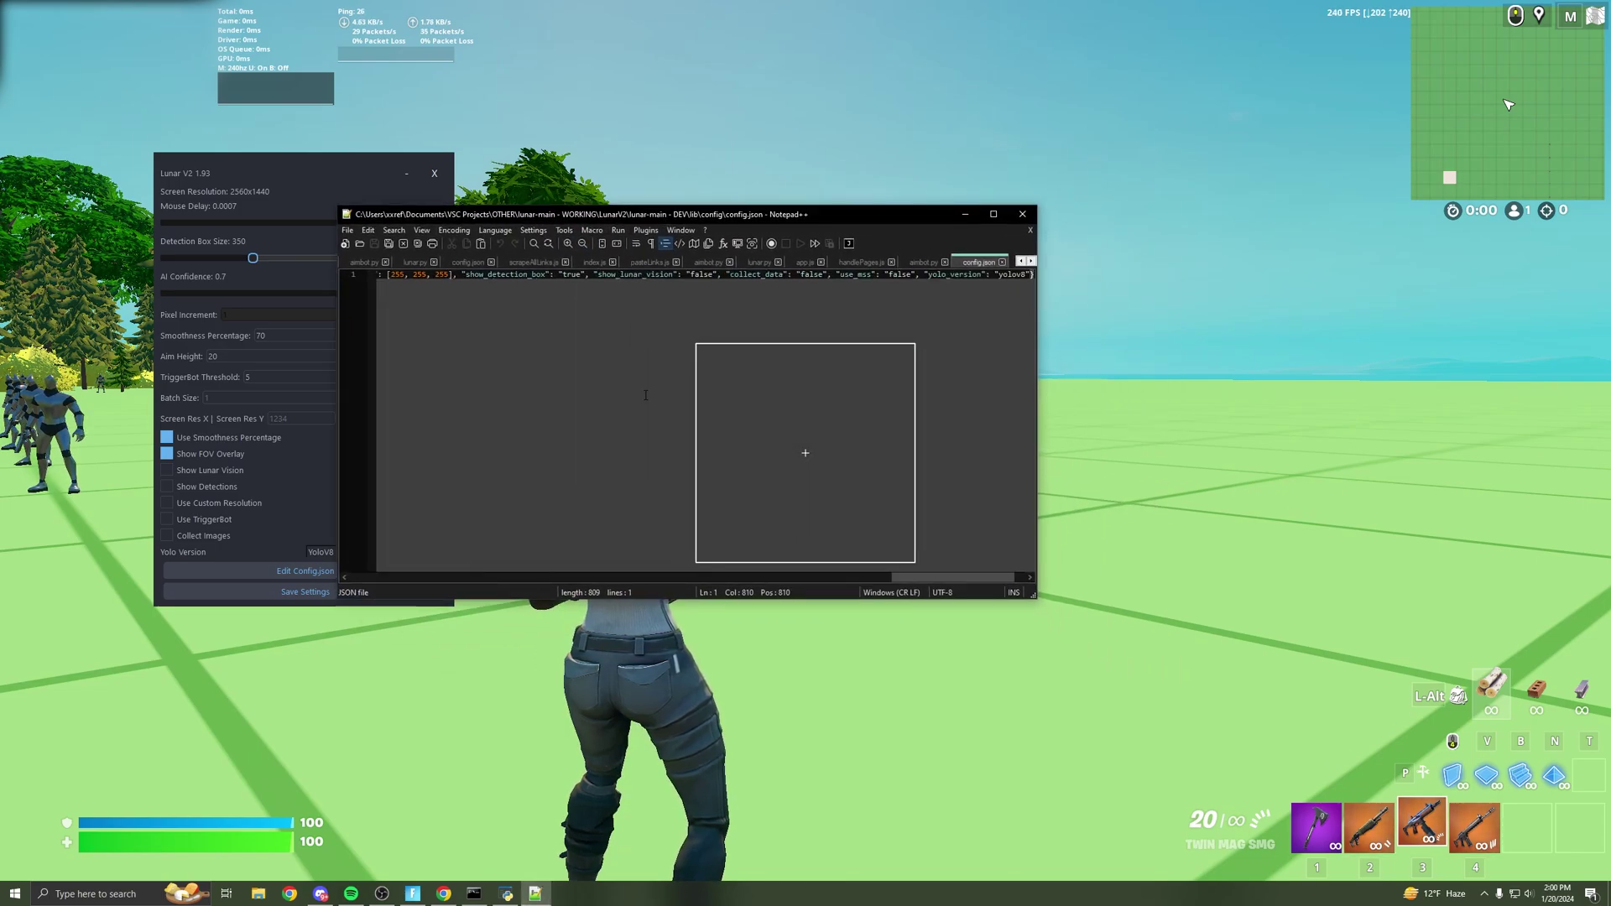
key("ctrl+alt+shift+m")
left_click(589, 339)
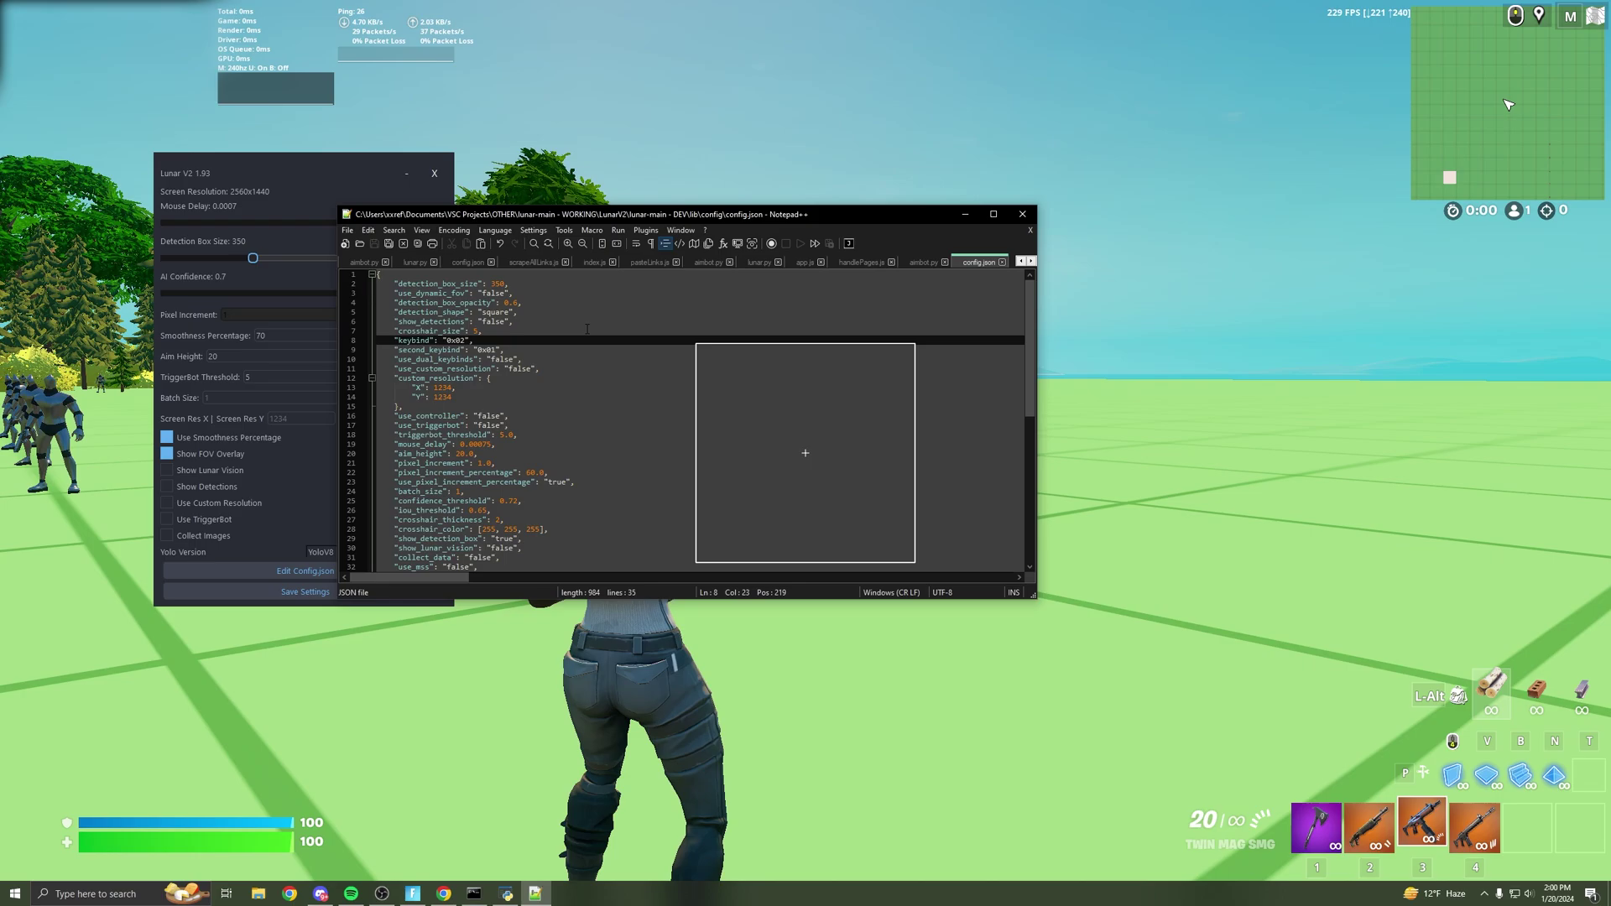
left_click(489, 274)
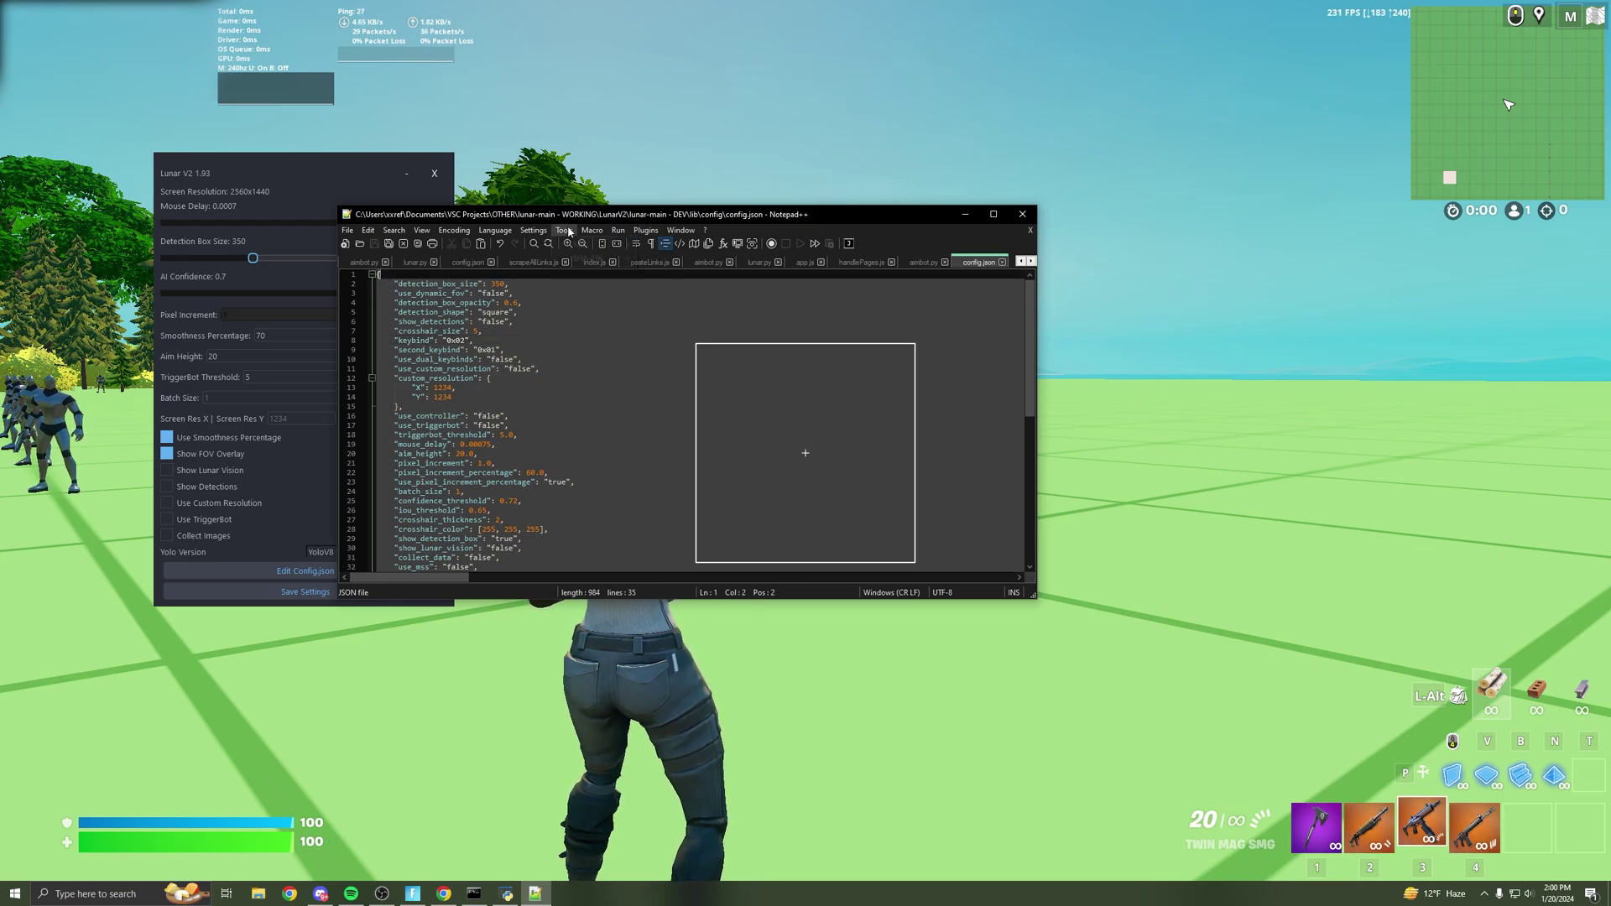
Step: View the available plugins in Plugins Admin, then close it and return to config.json
left_click(658, 233)
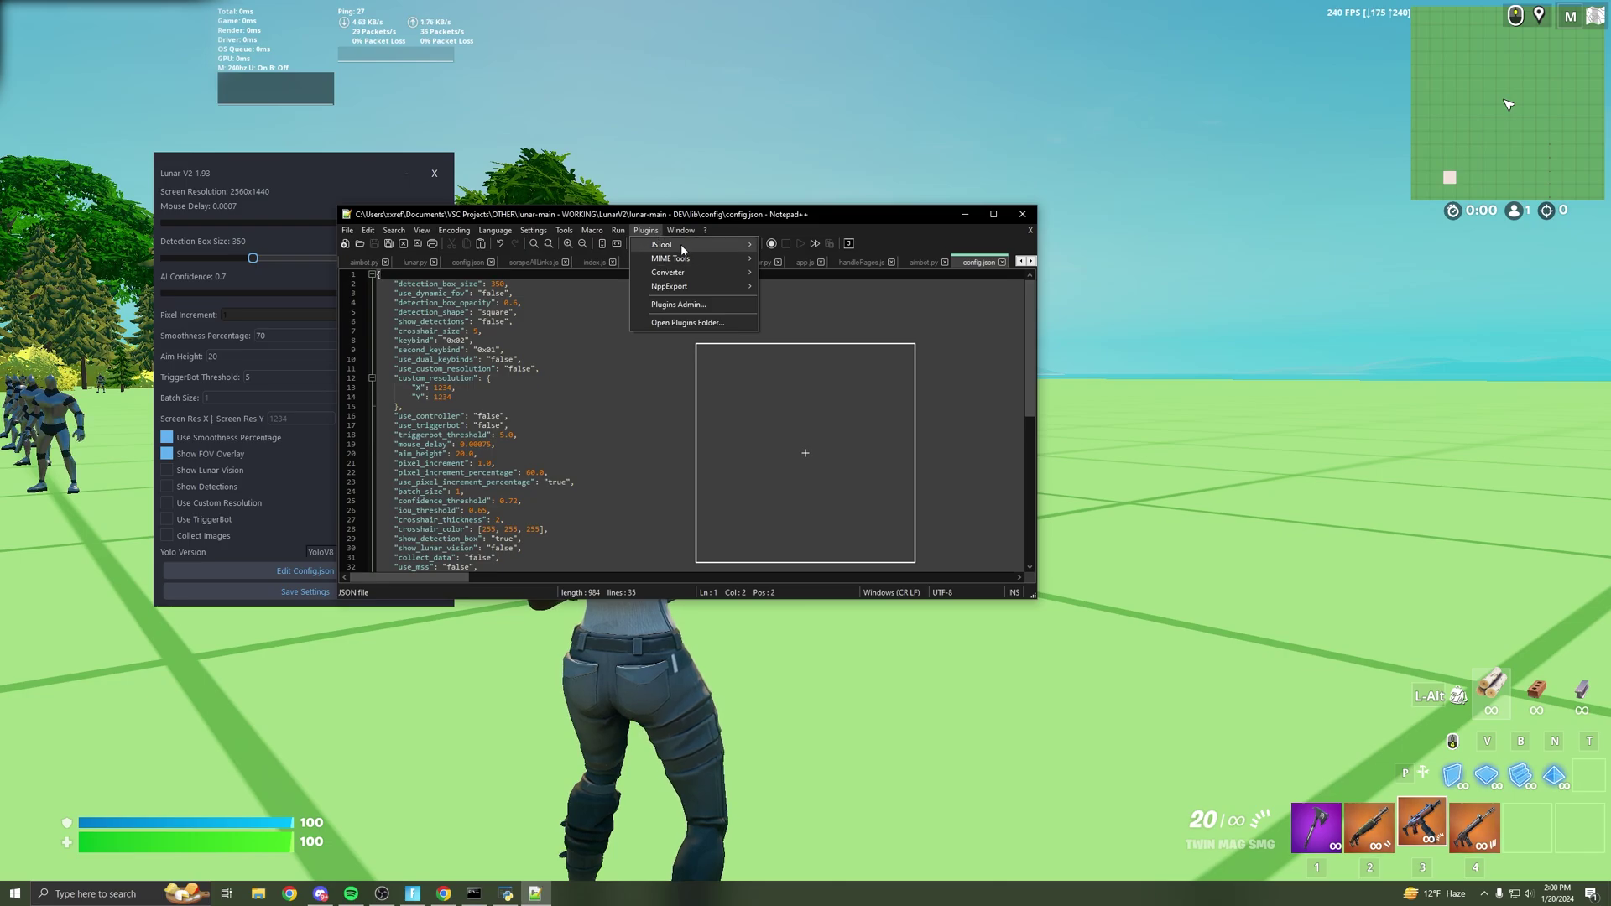
left_click(678, 304)
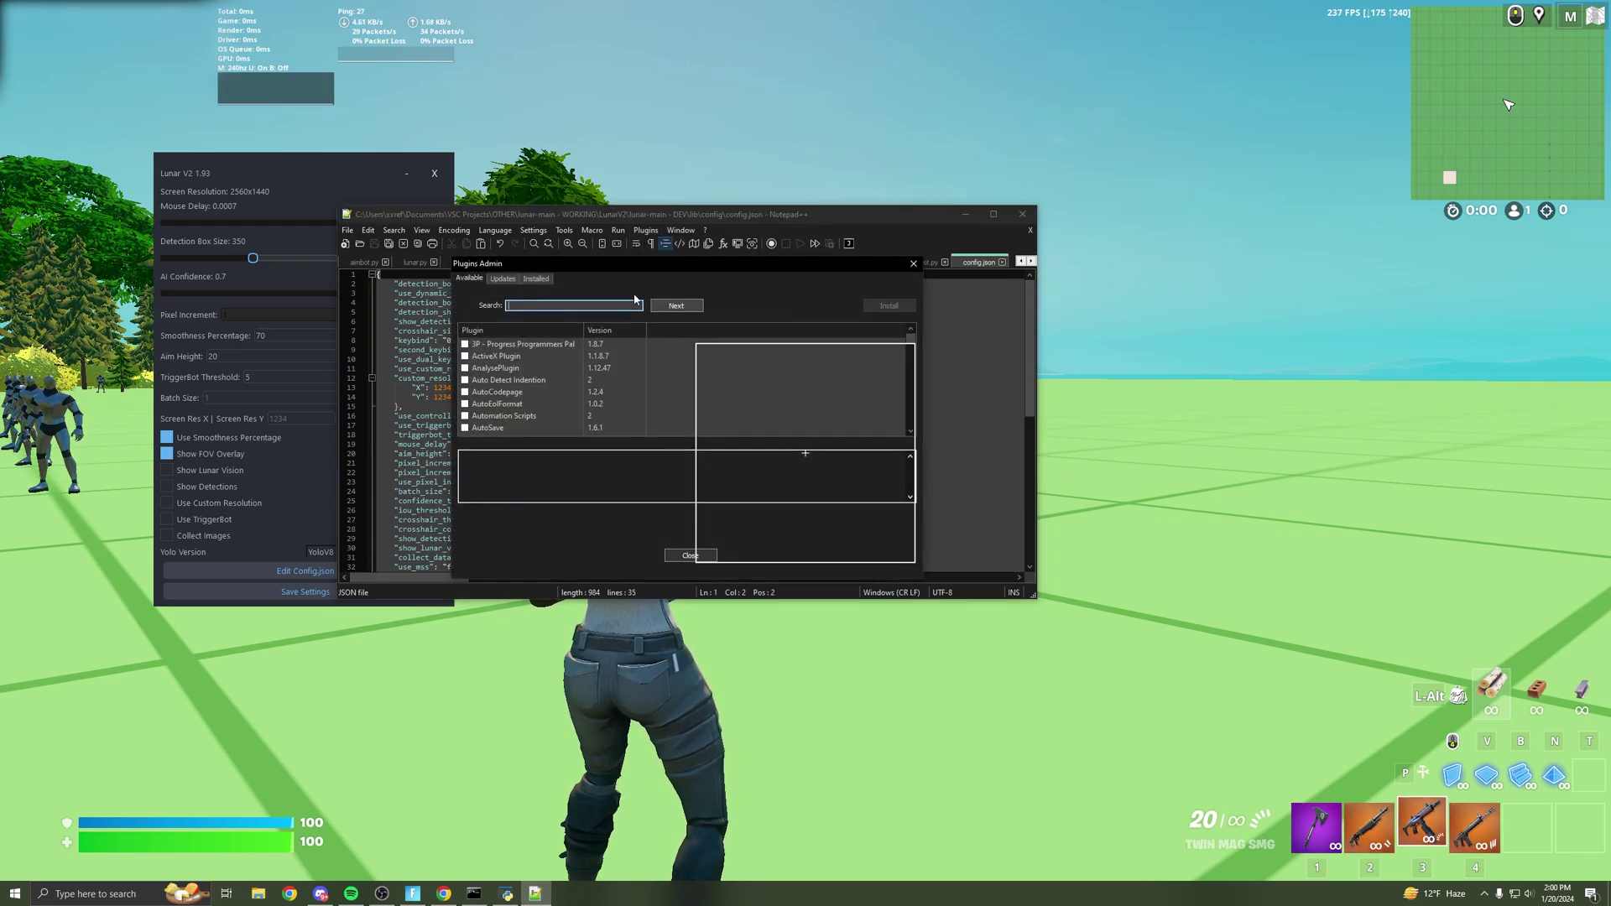
left_click(913, 264)
left_click(601, 337)
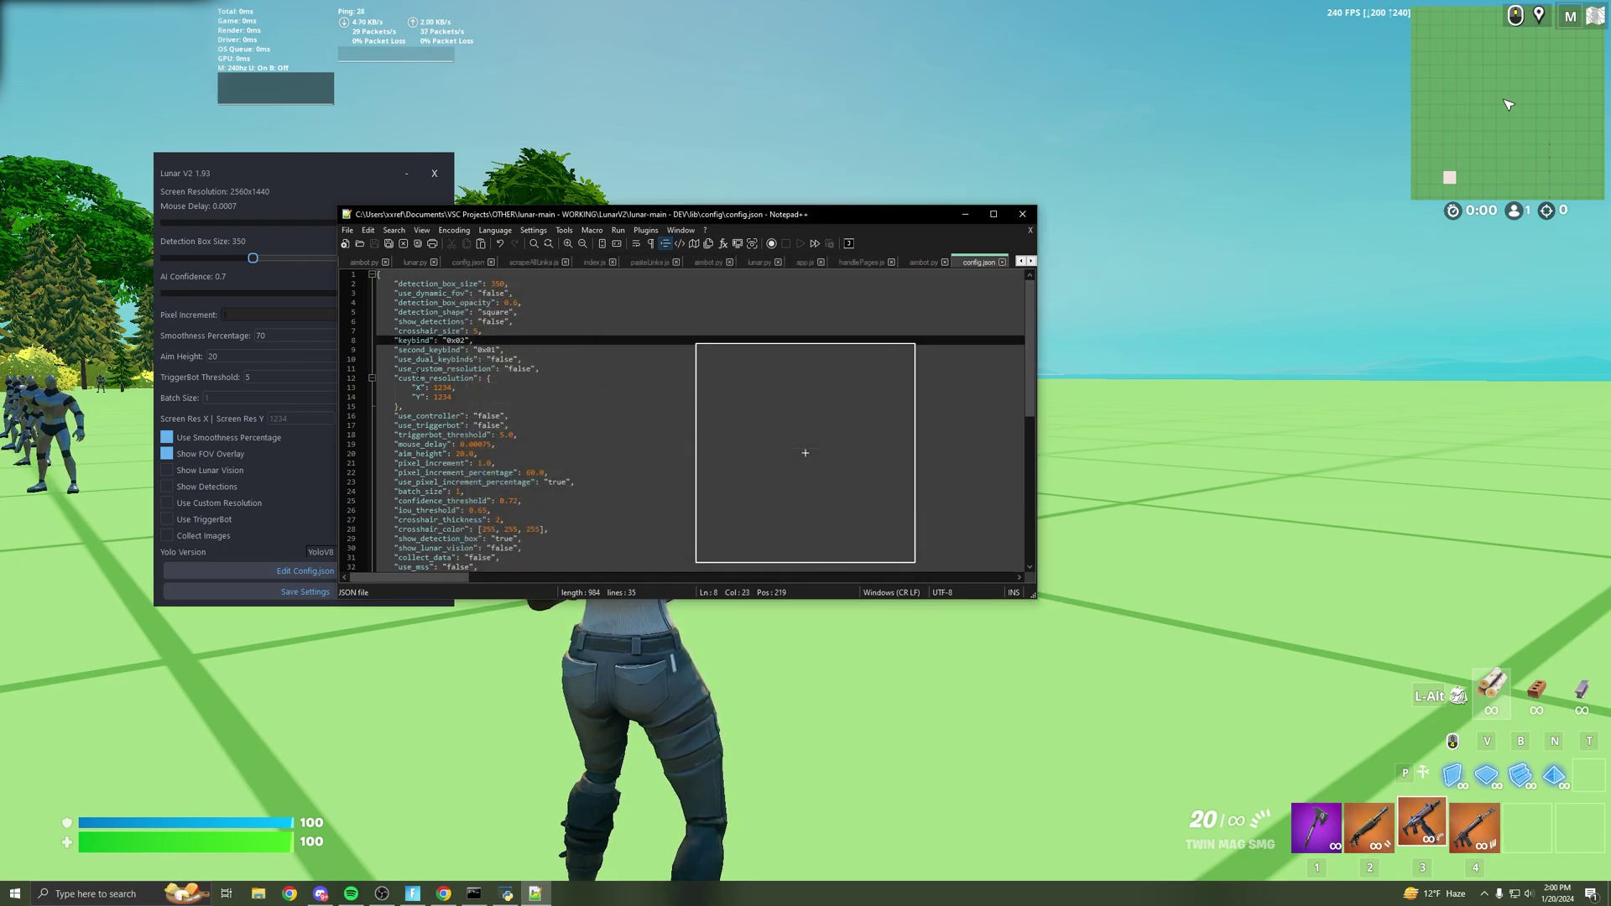
Step: Highlight the detection_box_size line and examine the use_dynamic_fov entry in config.json
left_click(531, 304)
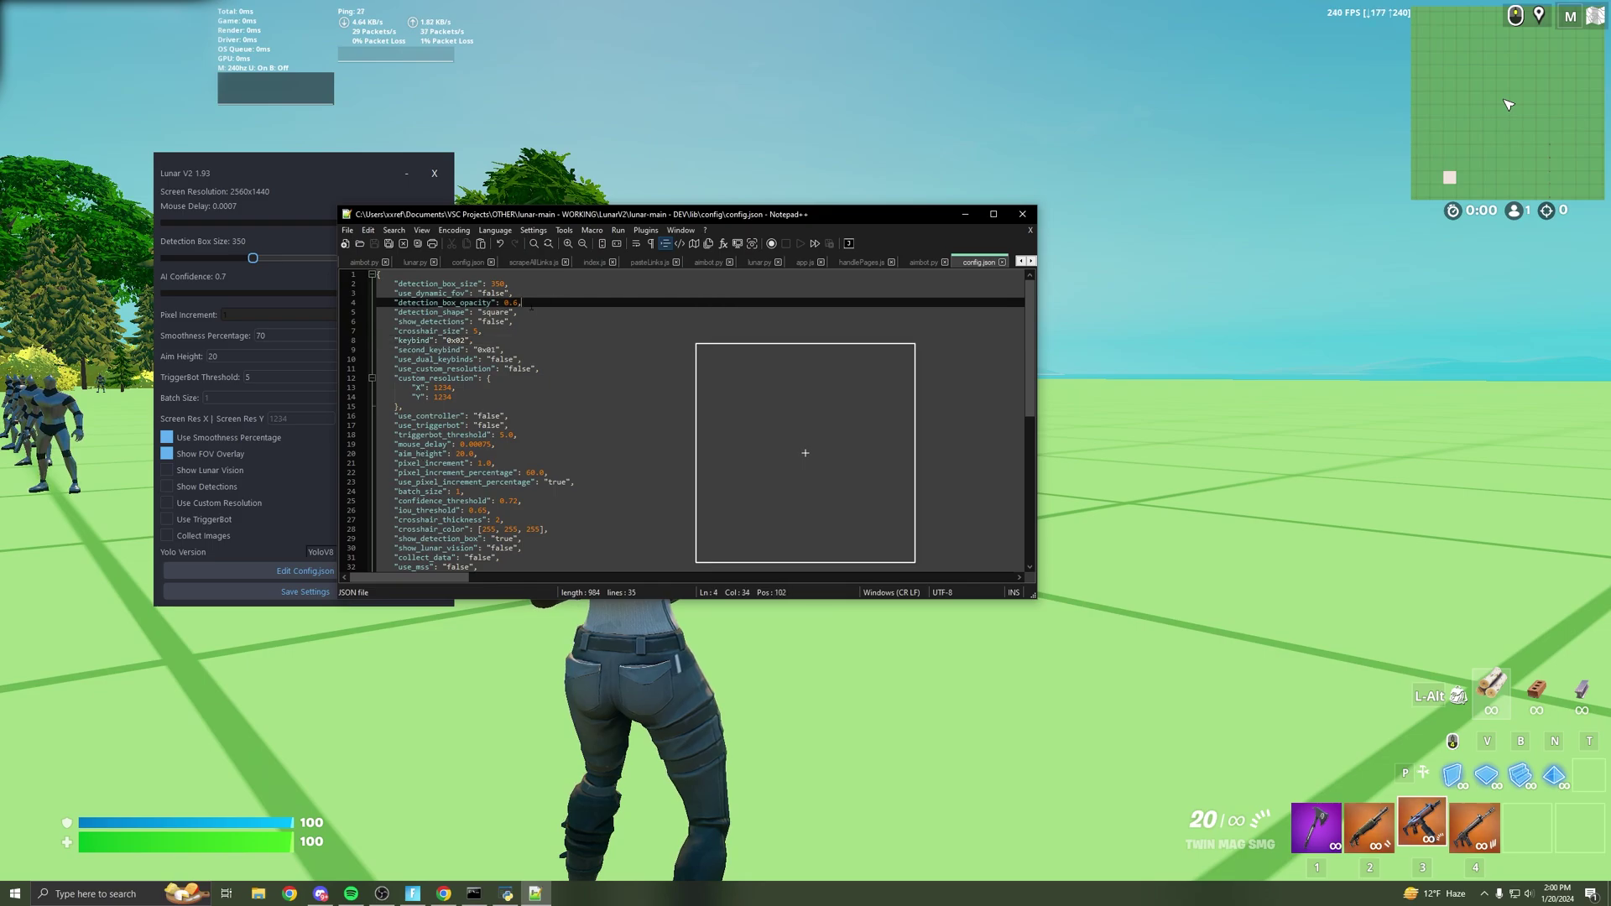
left_click(413, 272)
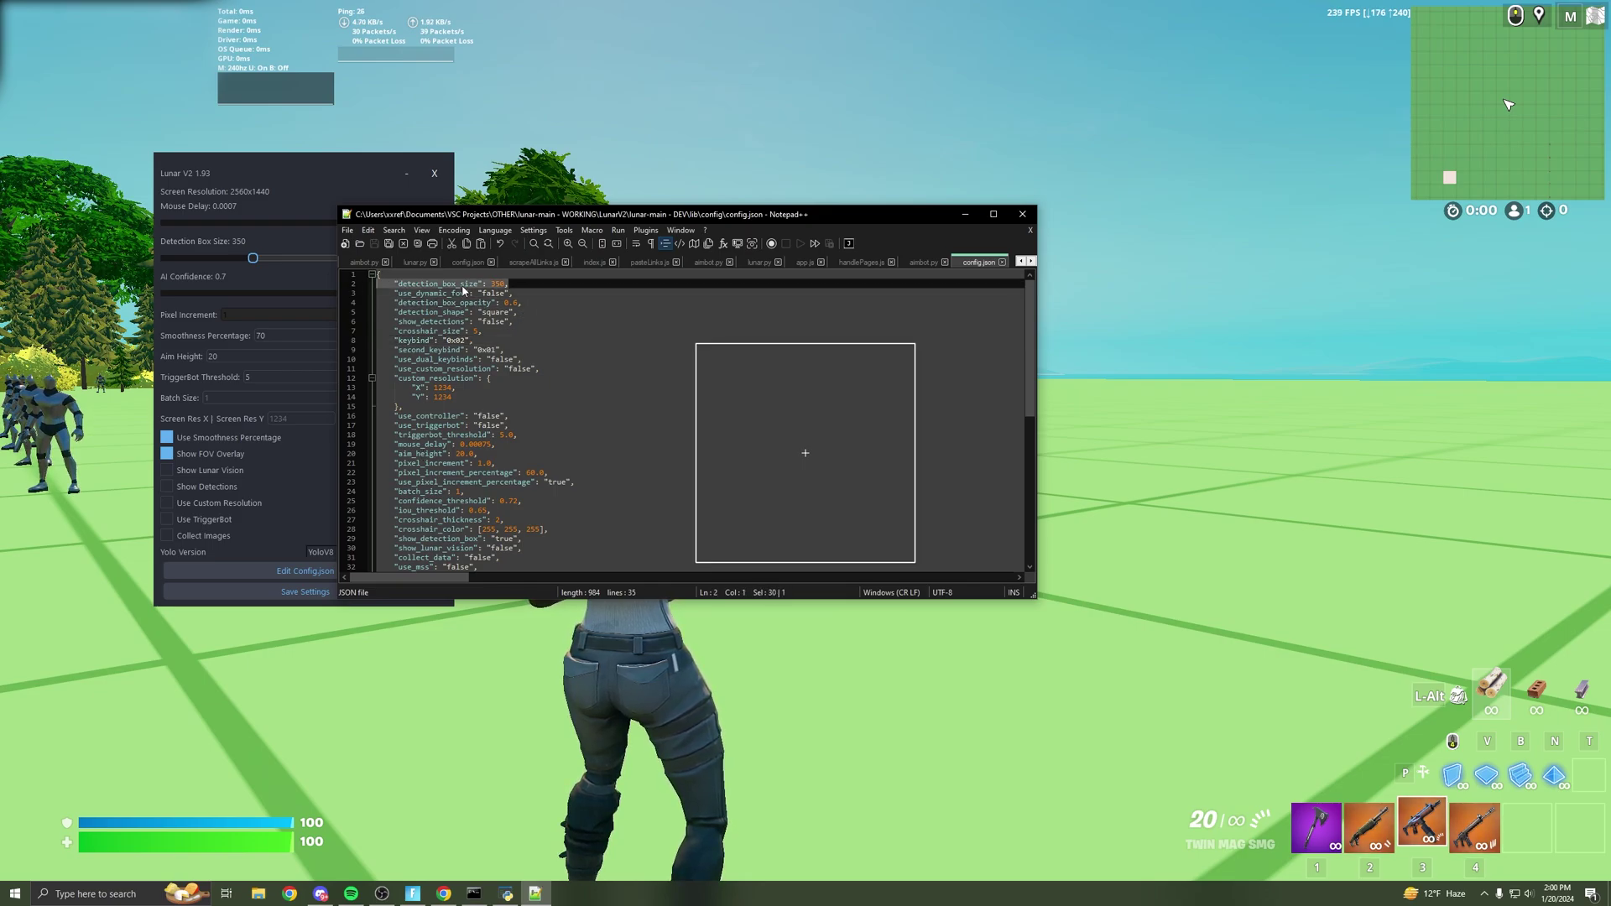
double_click(449, 295)
left_click(518, 297)
Step: Move the Notepad++ window aside to reveal the detection box over the game, then bring it back into view
left_click_drag(602, 216, 496, 225)
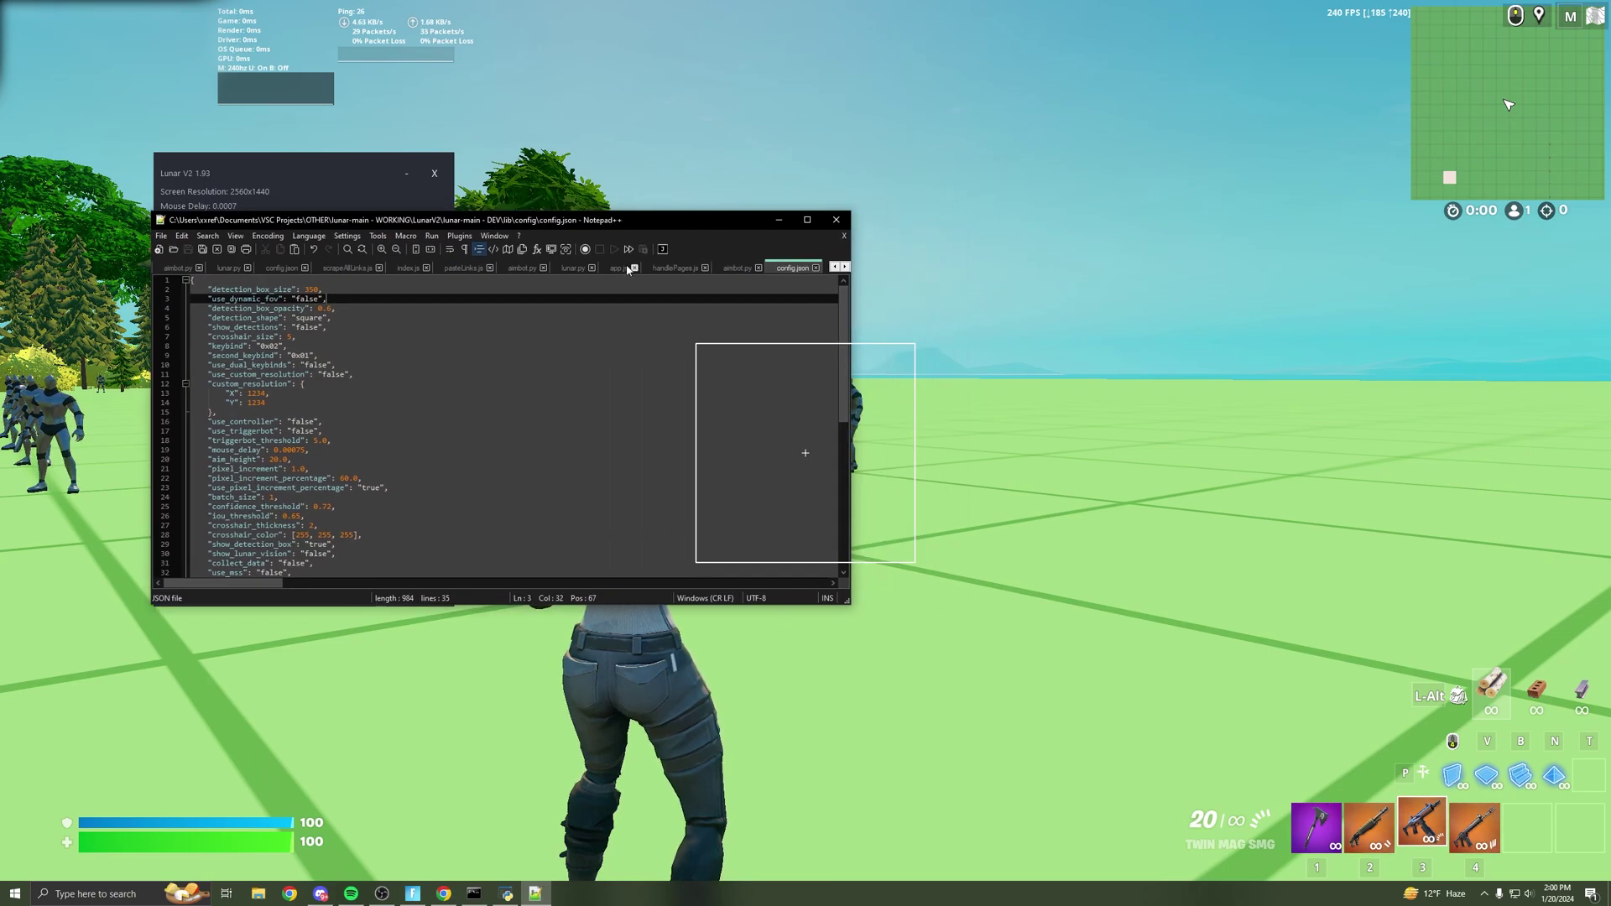
left_click_drag(627, 220, 424, 248)
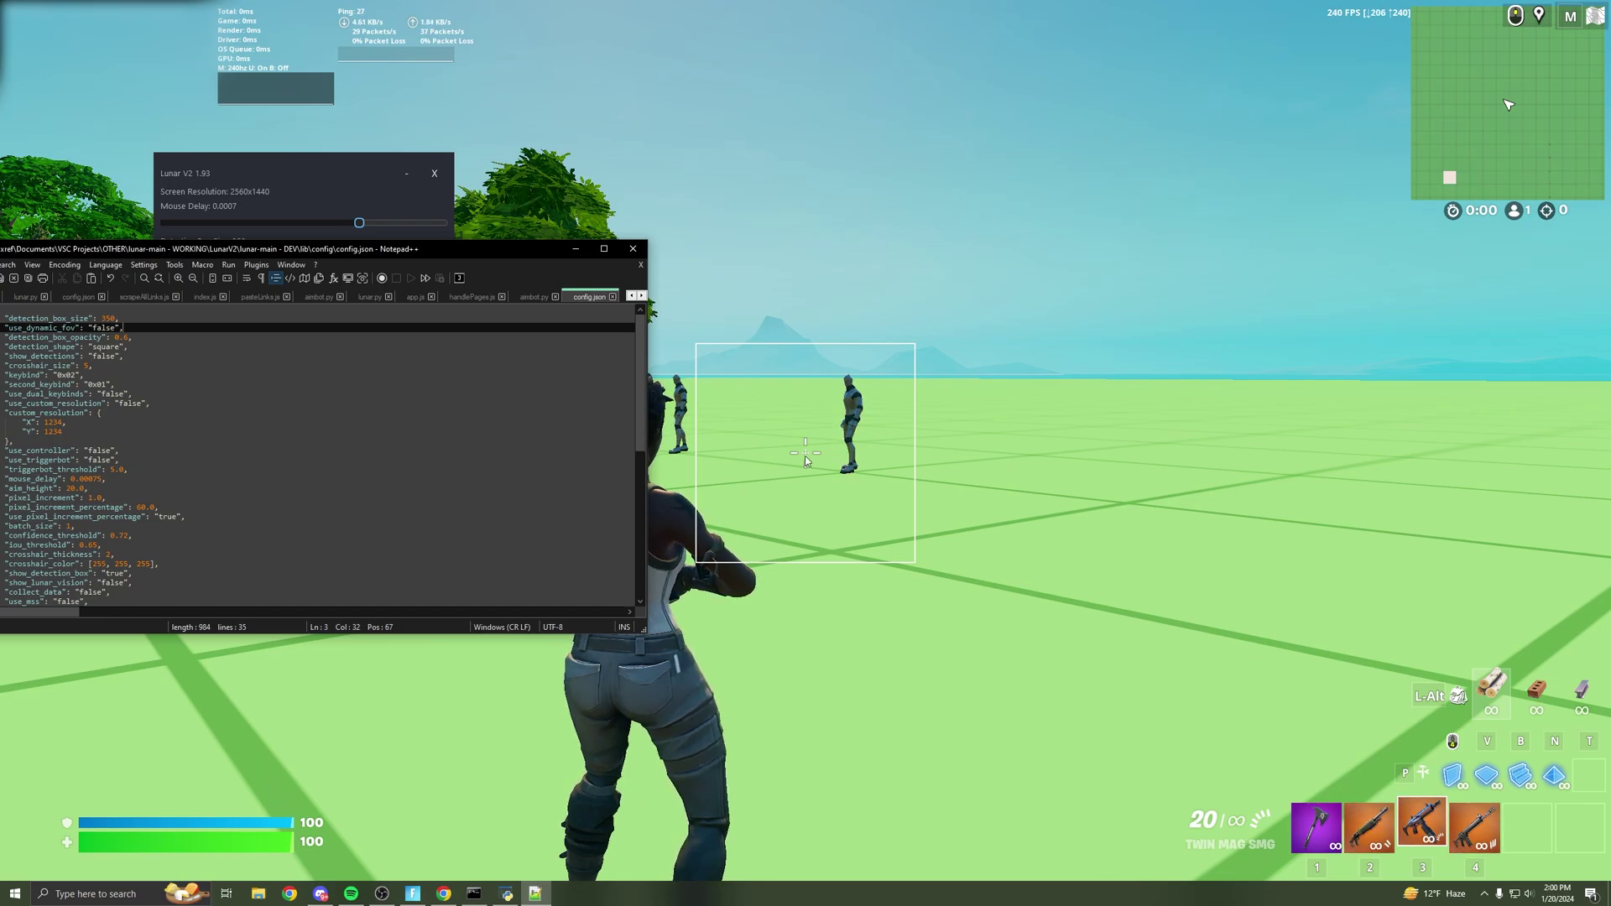
left_click_drag(293, 251, 547, 185)
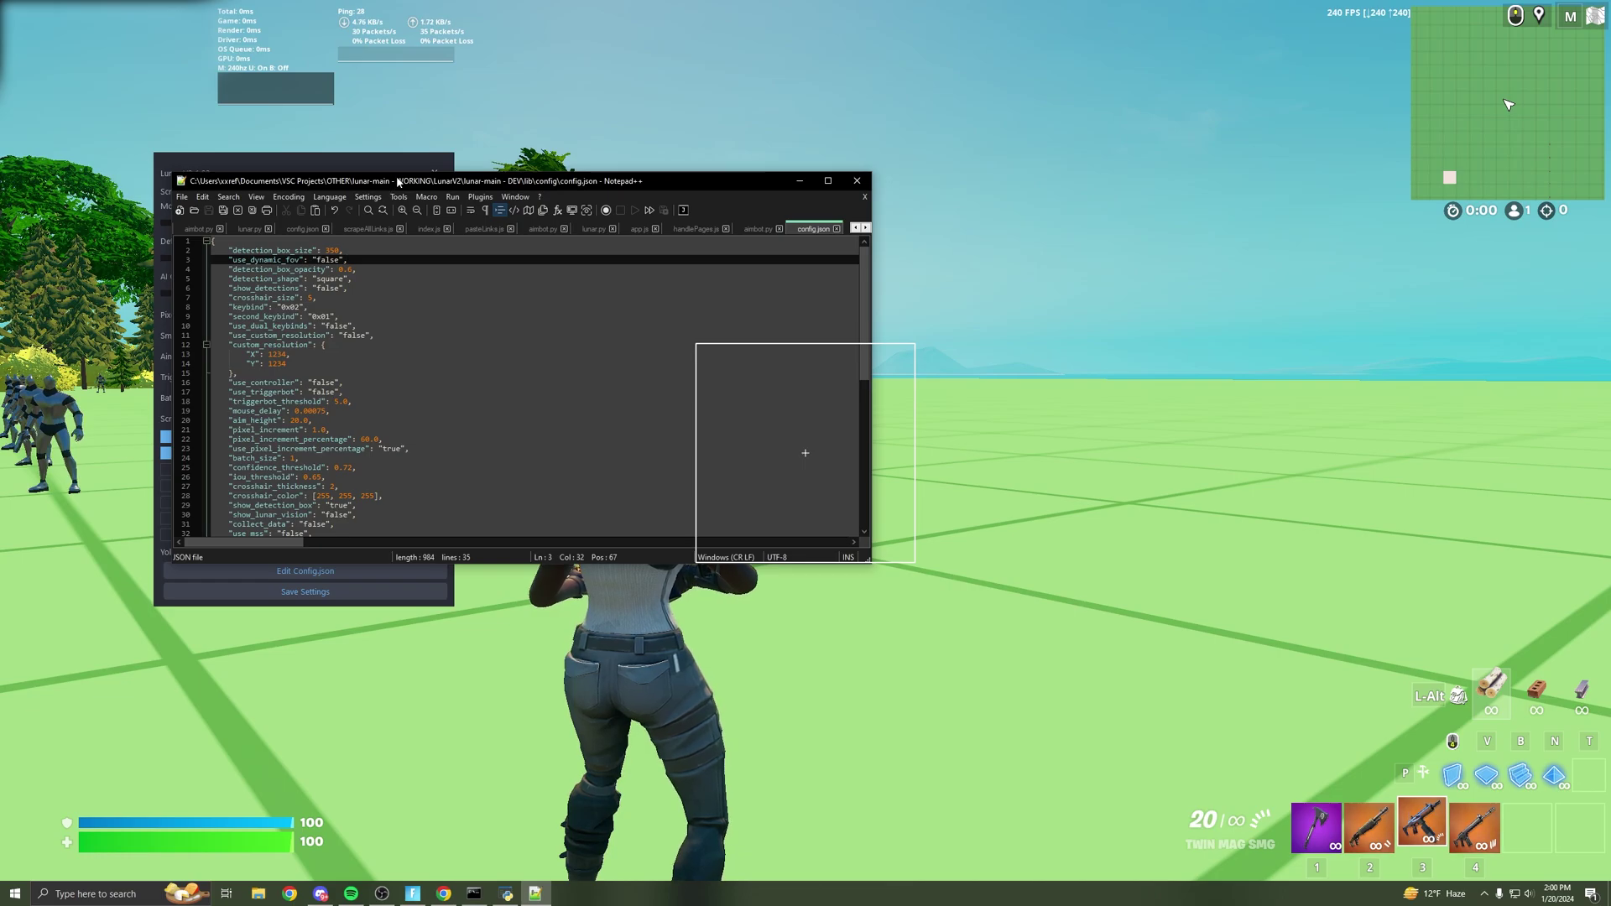
Step: Examine the use_dynamic_fov and detection_box_opacity entries in config.json
mouse_move(433, 185)
left_mouse_down()
mouse_move(460, 183)
mouse_move(420, 173)
left_mouse_up()
left_click_drag(346, 259, 303, 259)
left_click(360, 259)
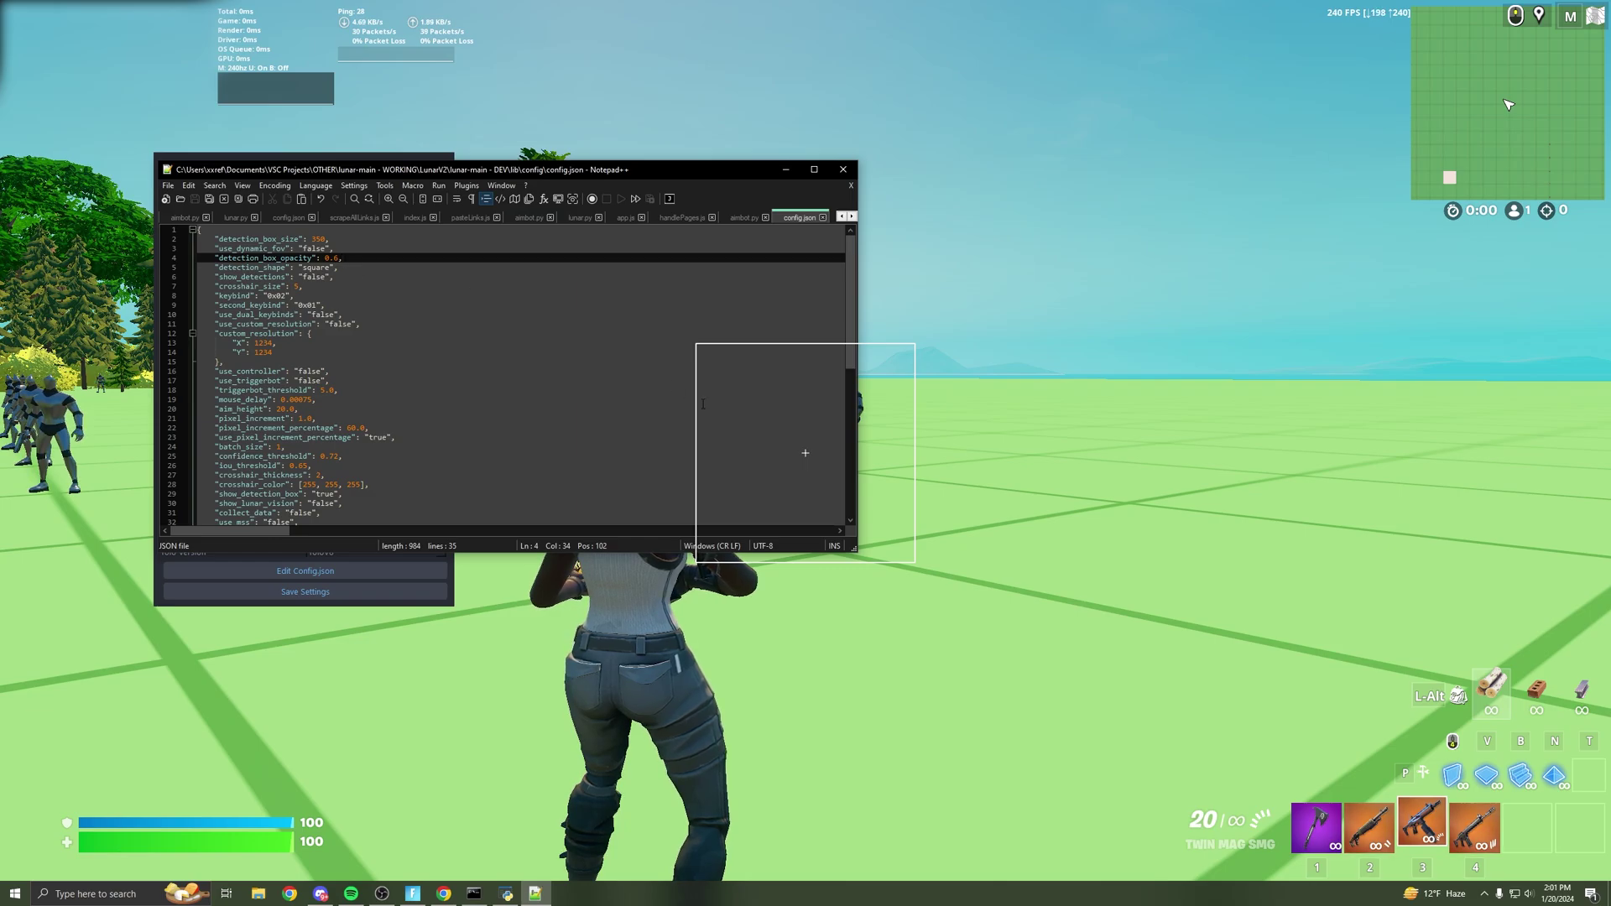
key("Up")
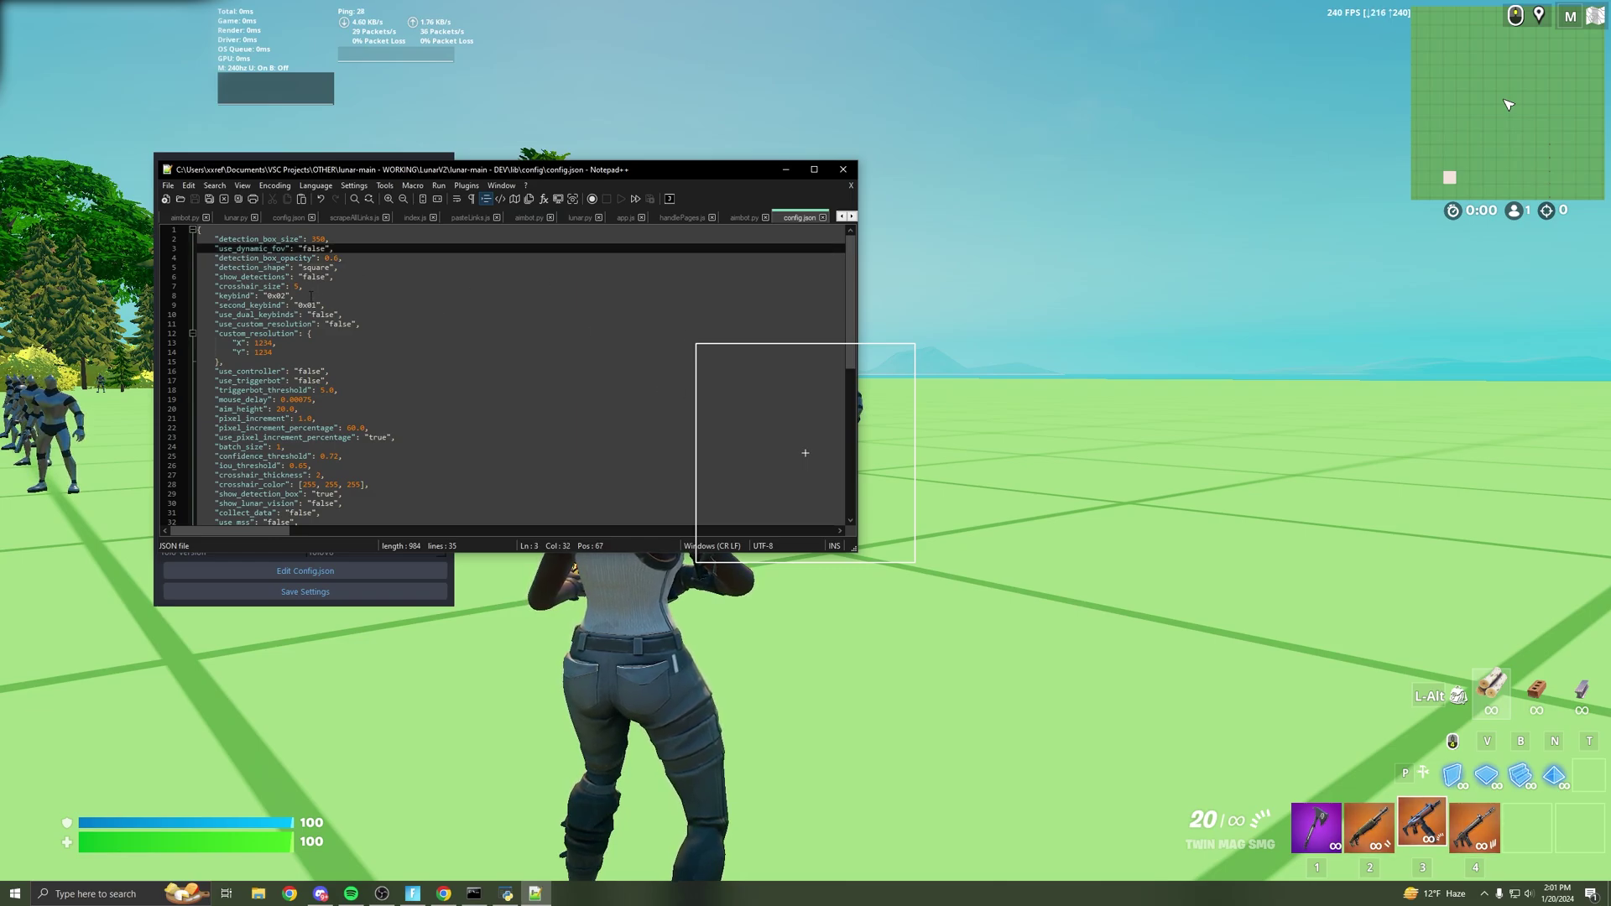
Step: Highlight the detection_shape name and its value, and examine the show_detections entry below it
double_click(252, 268)
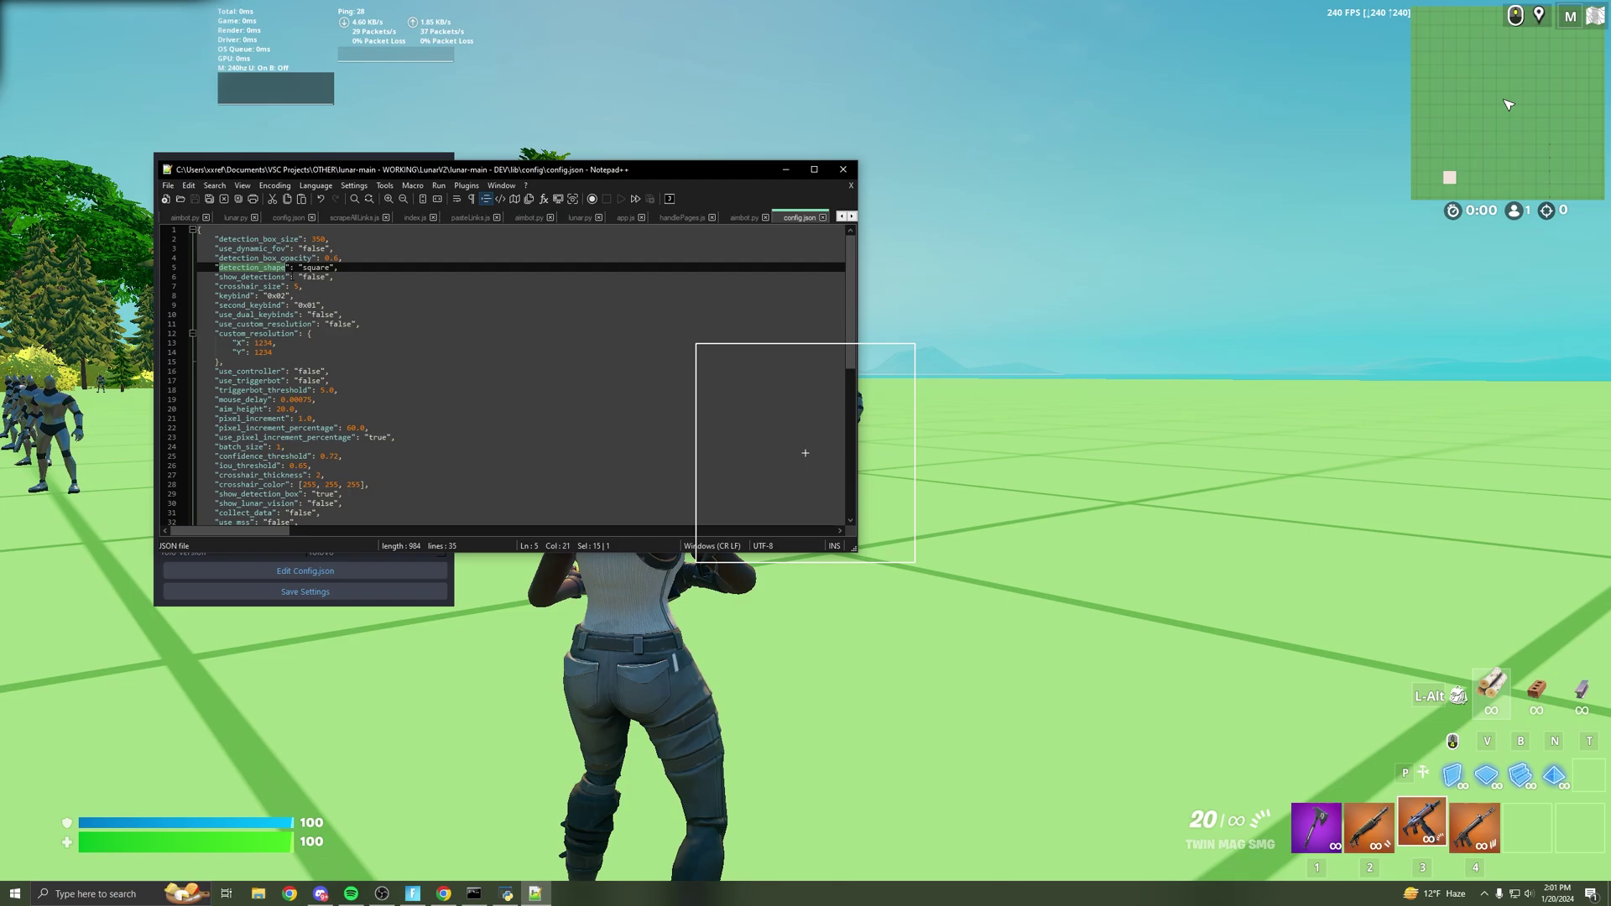
double_click(314, 269)
left_click(326, 268)
double_click(328, 268)
left_click(367, 258)
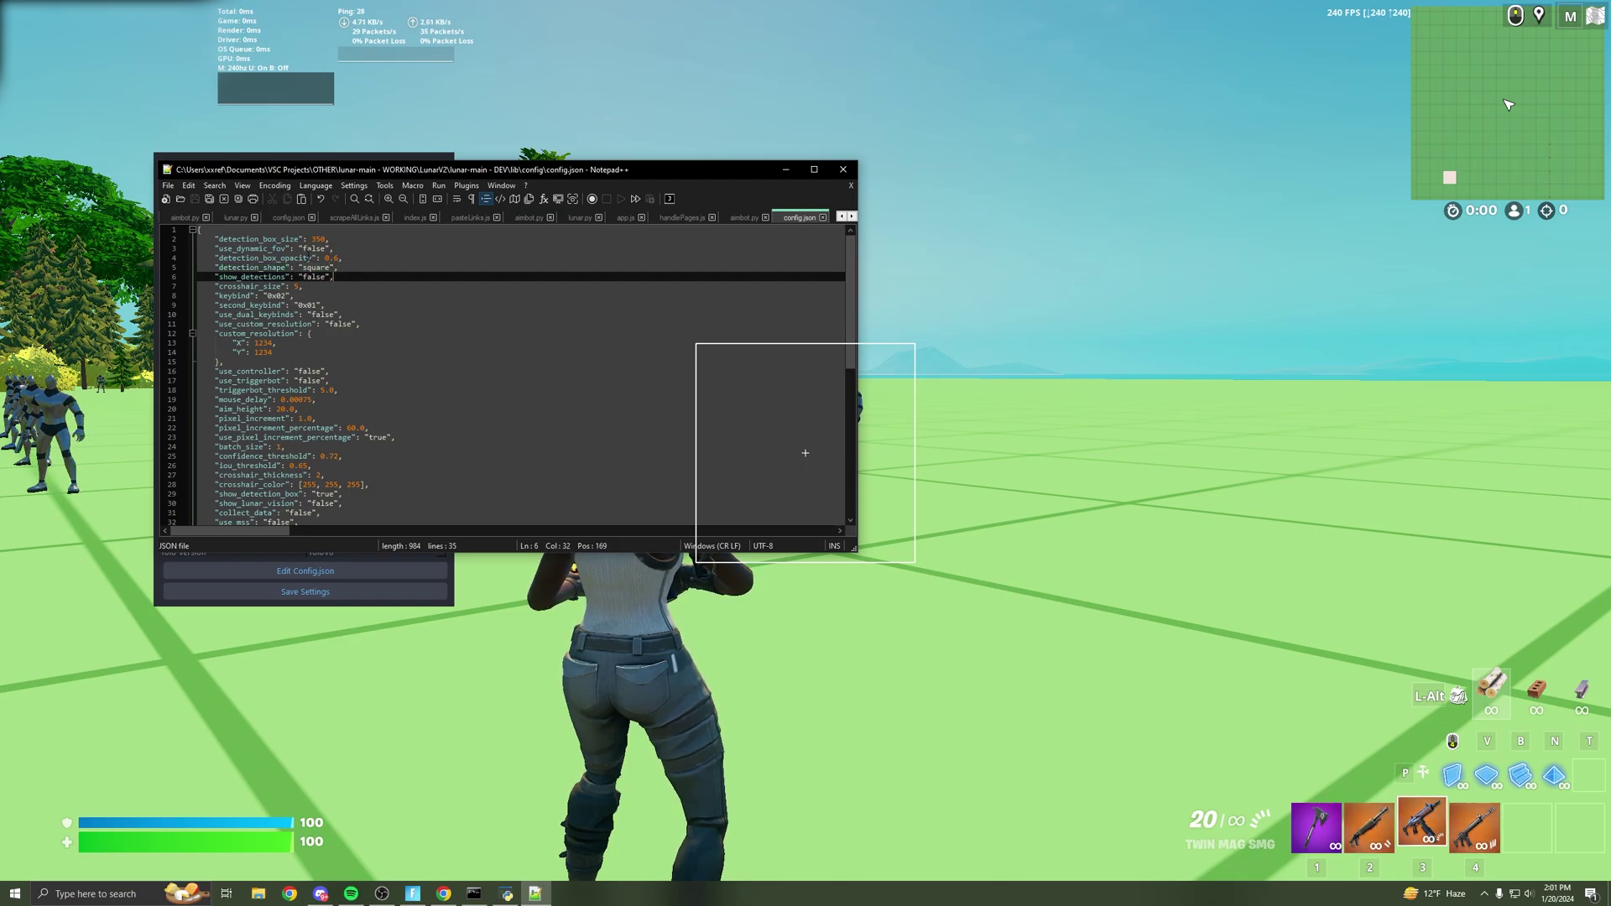
left_click(368, 267)
left_click(367, 276)
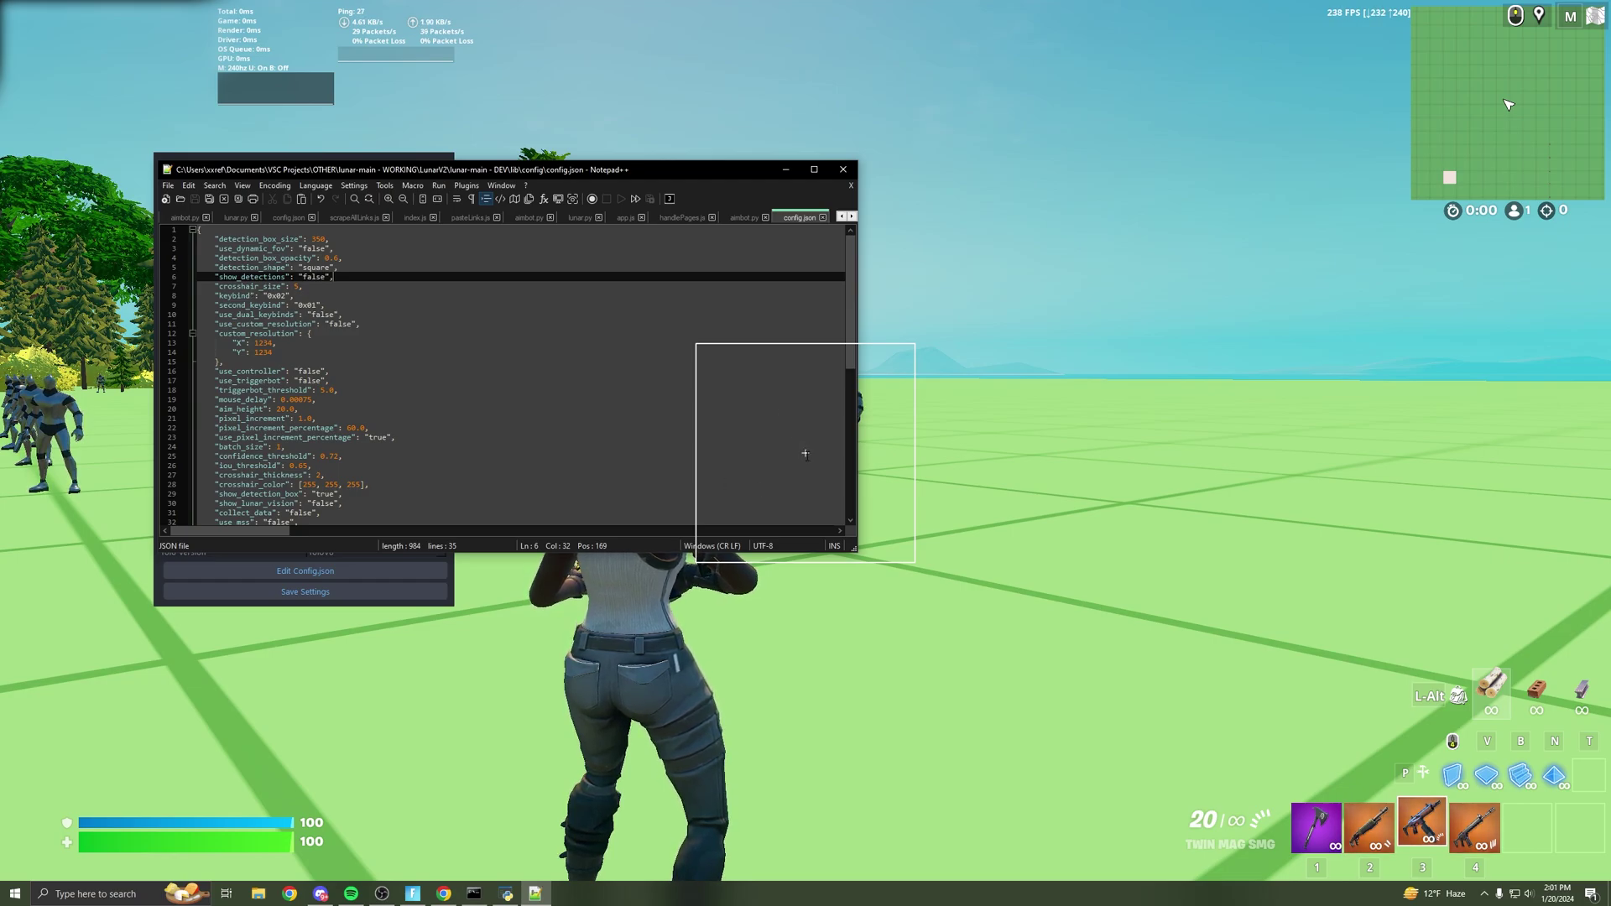
Step: Examine the keybind entry in config.json and highlight its hexadecimal value
key("Down")
key("Down")
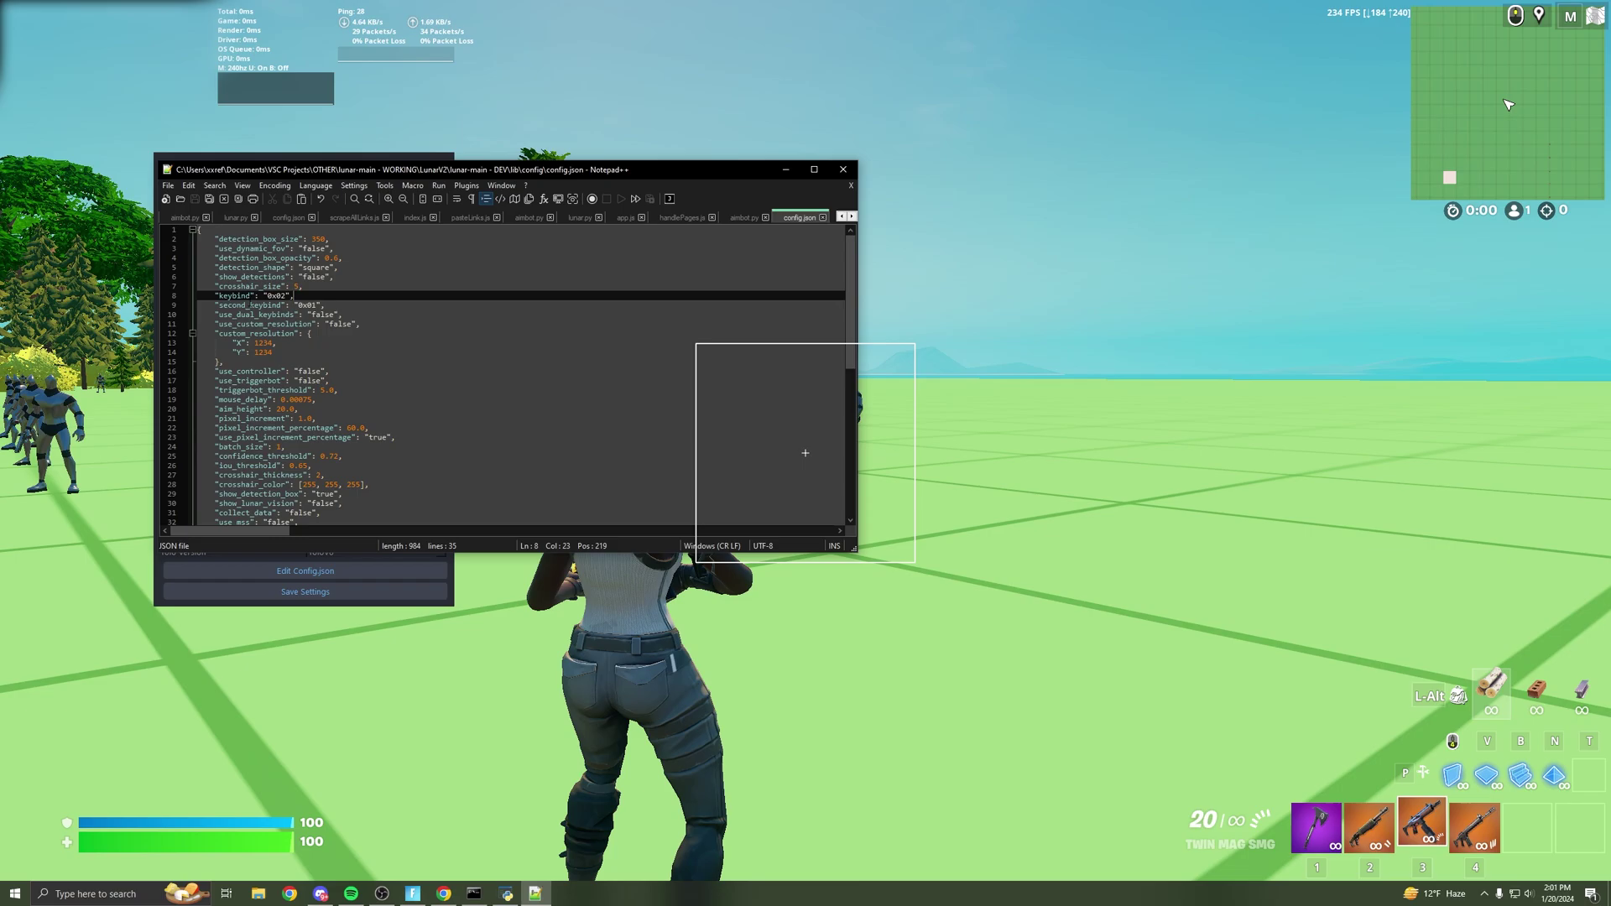
double_click(277, 296)
left_click(294, 296)
Step: Switch to Chrome, search Google for "virtual key codes" and open the Microsoft Learn Virtual-Key Codes page
left_click(444, 895)
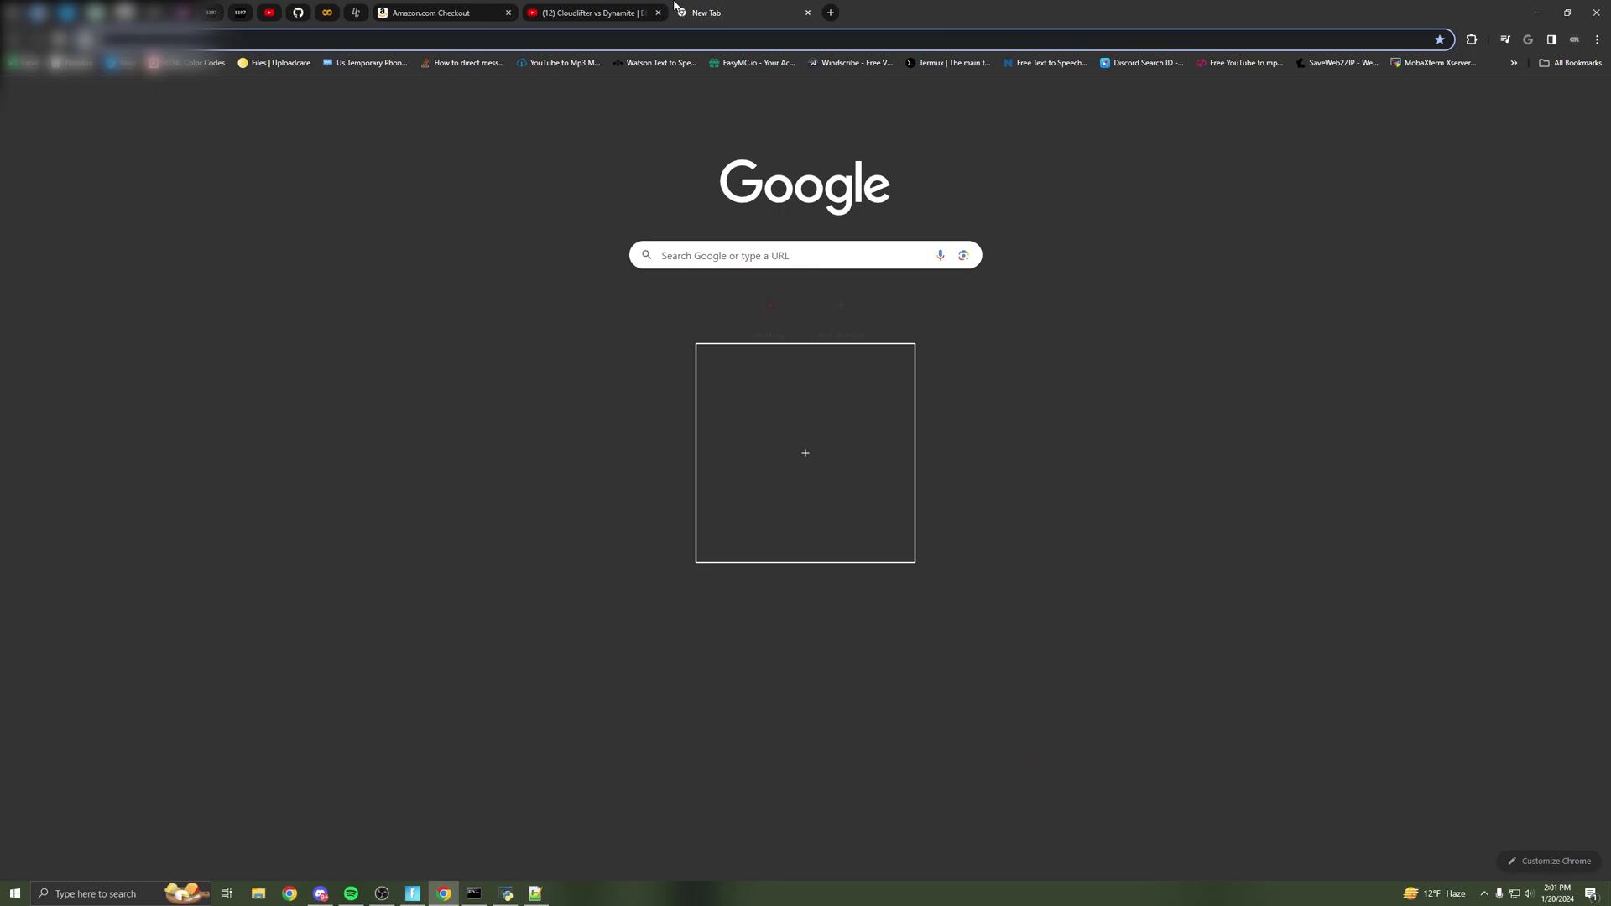
type("vir")
key("Return")
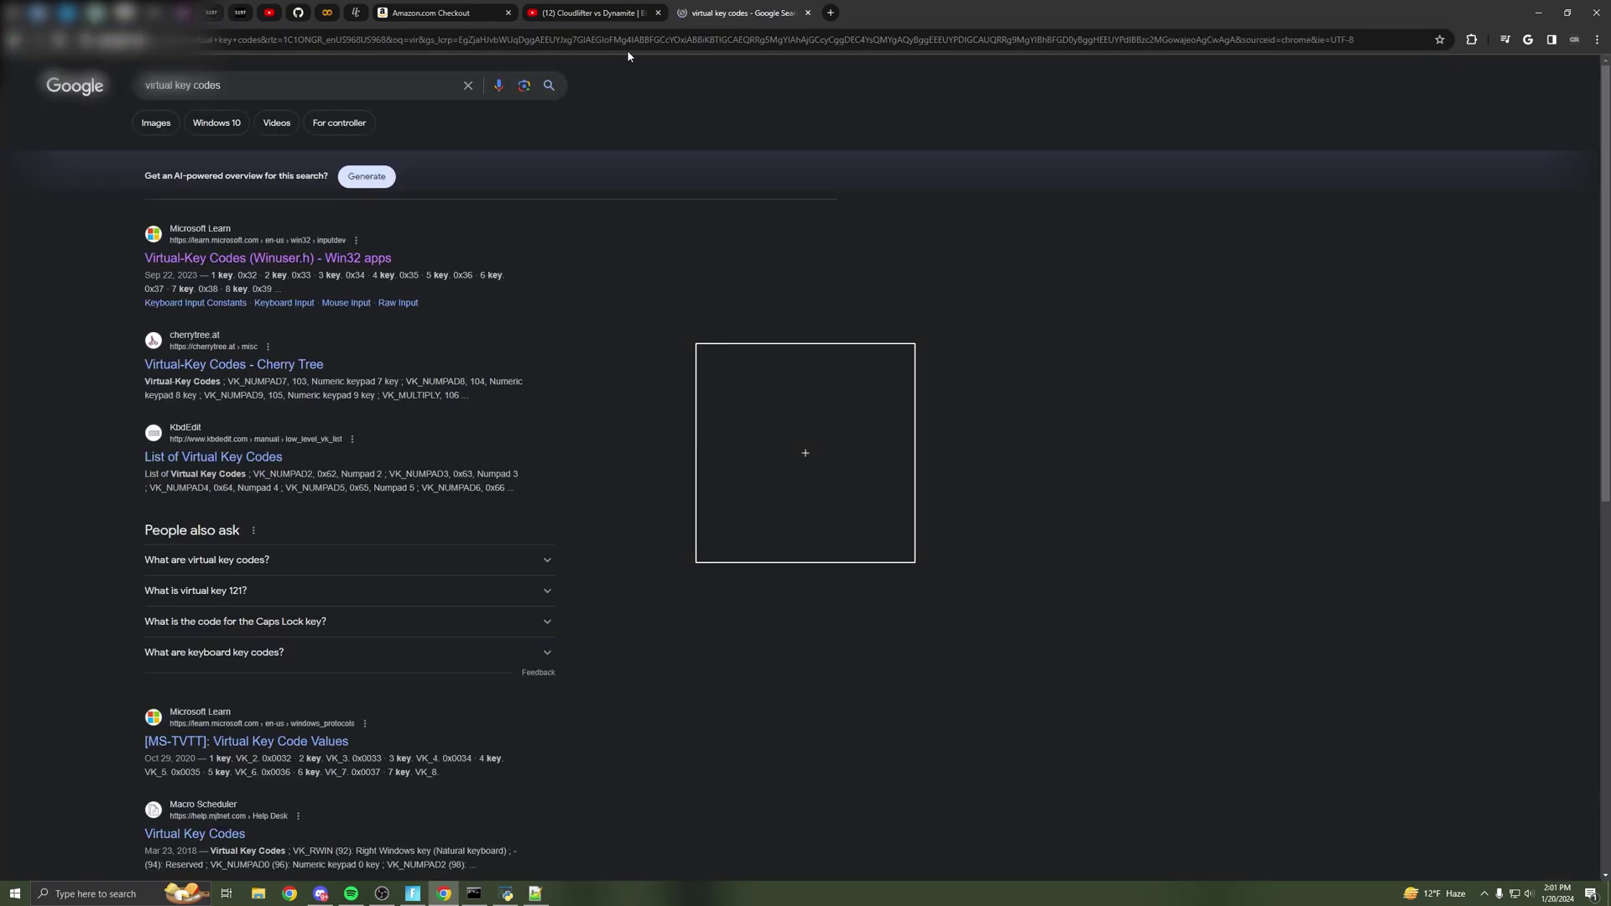
left_click(267, 258)
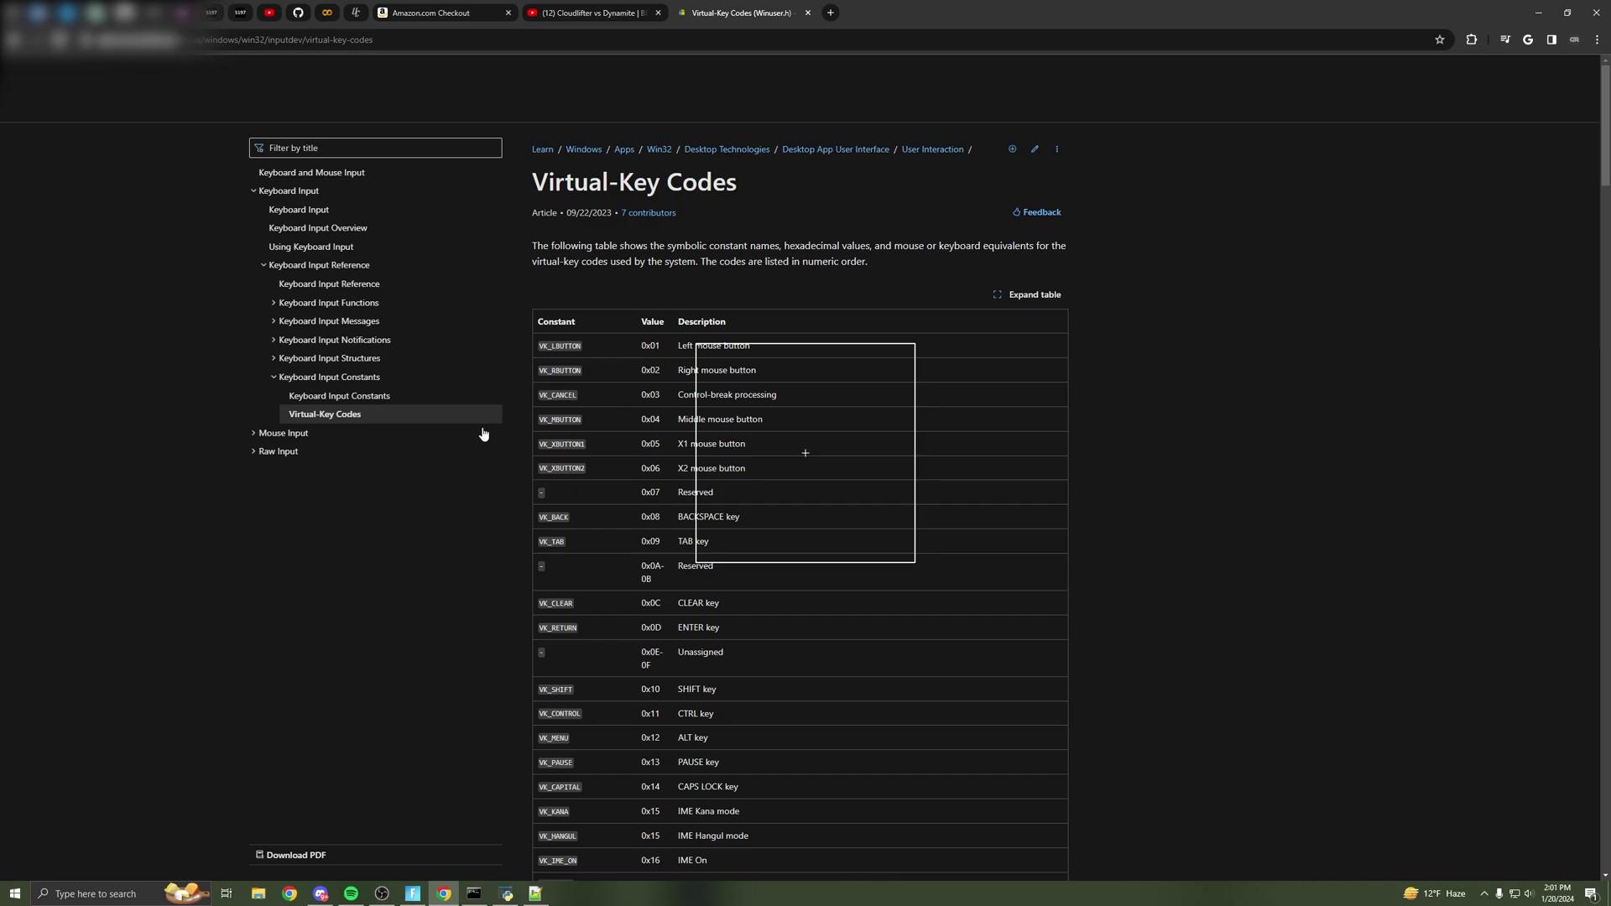
Step: Look up code 0x02 and its description in the virtual-key codes table, and return to config.json
scroll(650, 256, "down", 2)
double_click(650, 244)
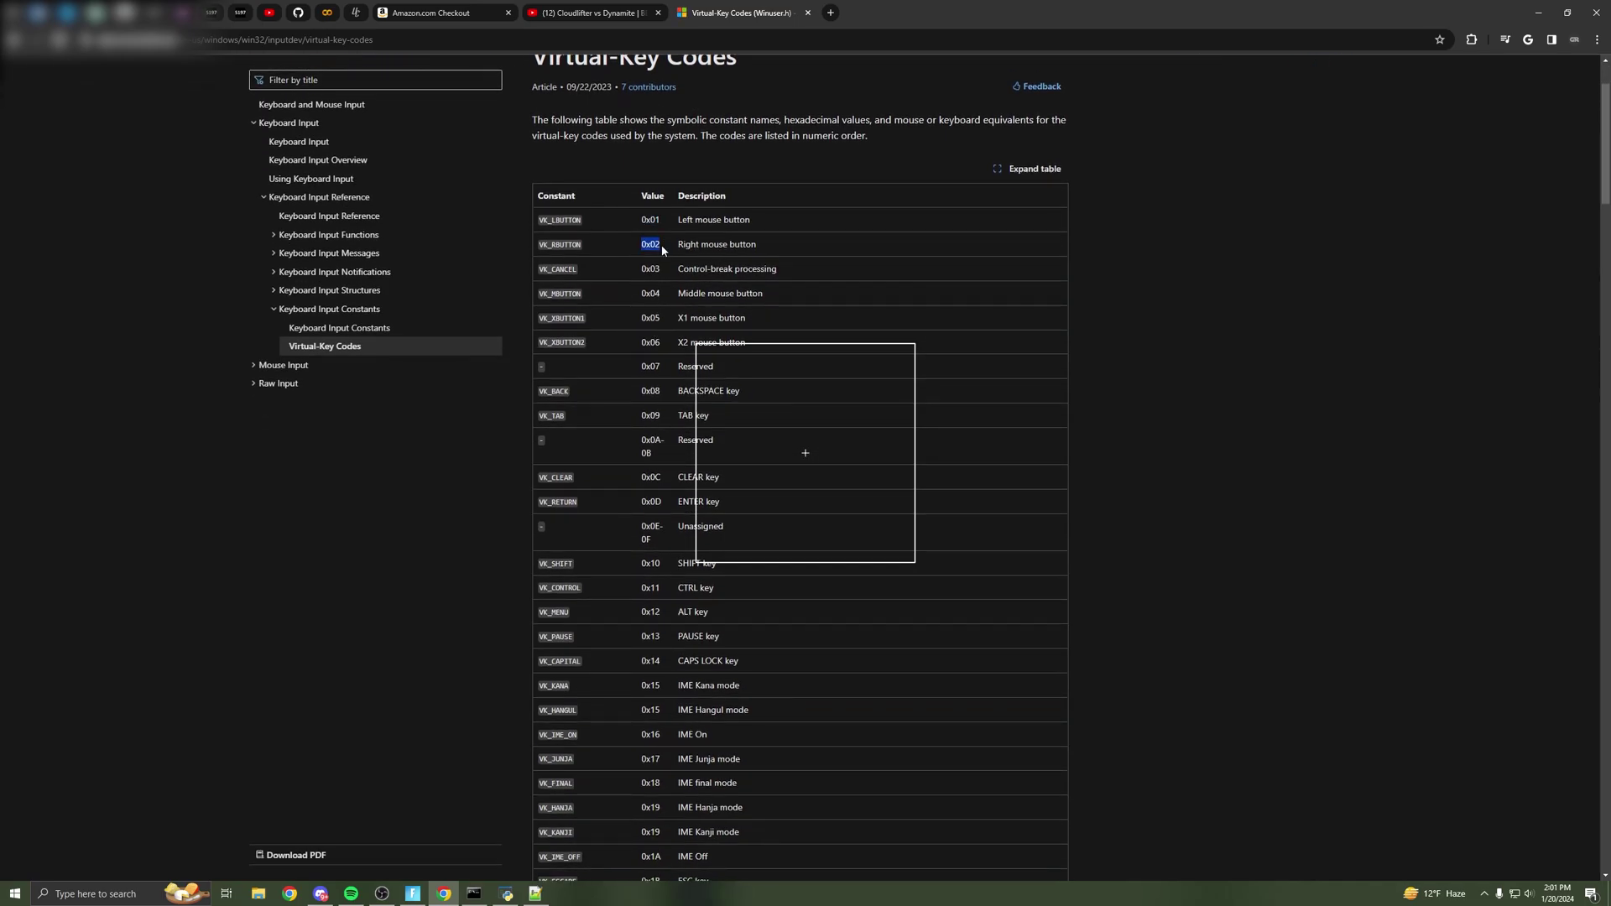
left_click(676, 253)
triple_click(690, 249)
double_click(650, 244)
left_click(1550, 6)
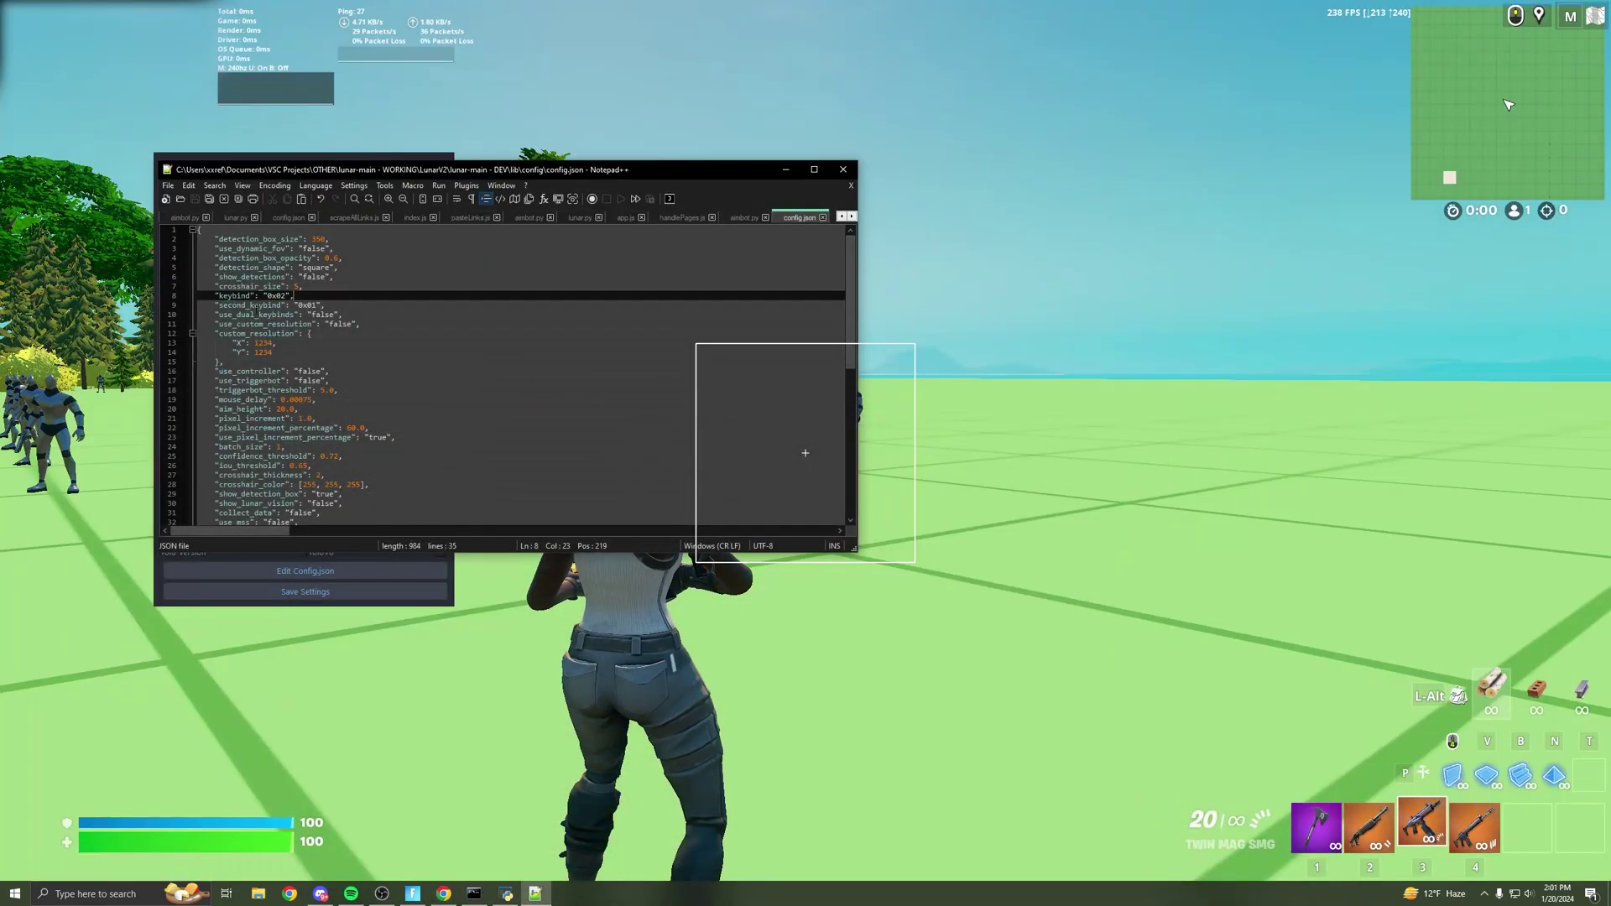
Step: Examine the second_keybind and use_dual_keybinds entries, comparing them with the first keybind's value
double_click(307, 307)
key("End")
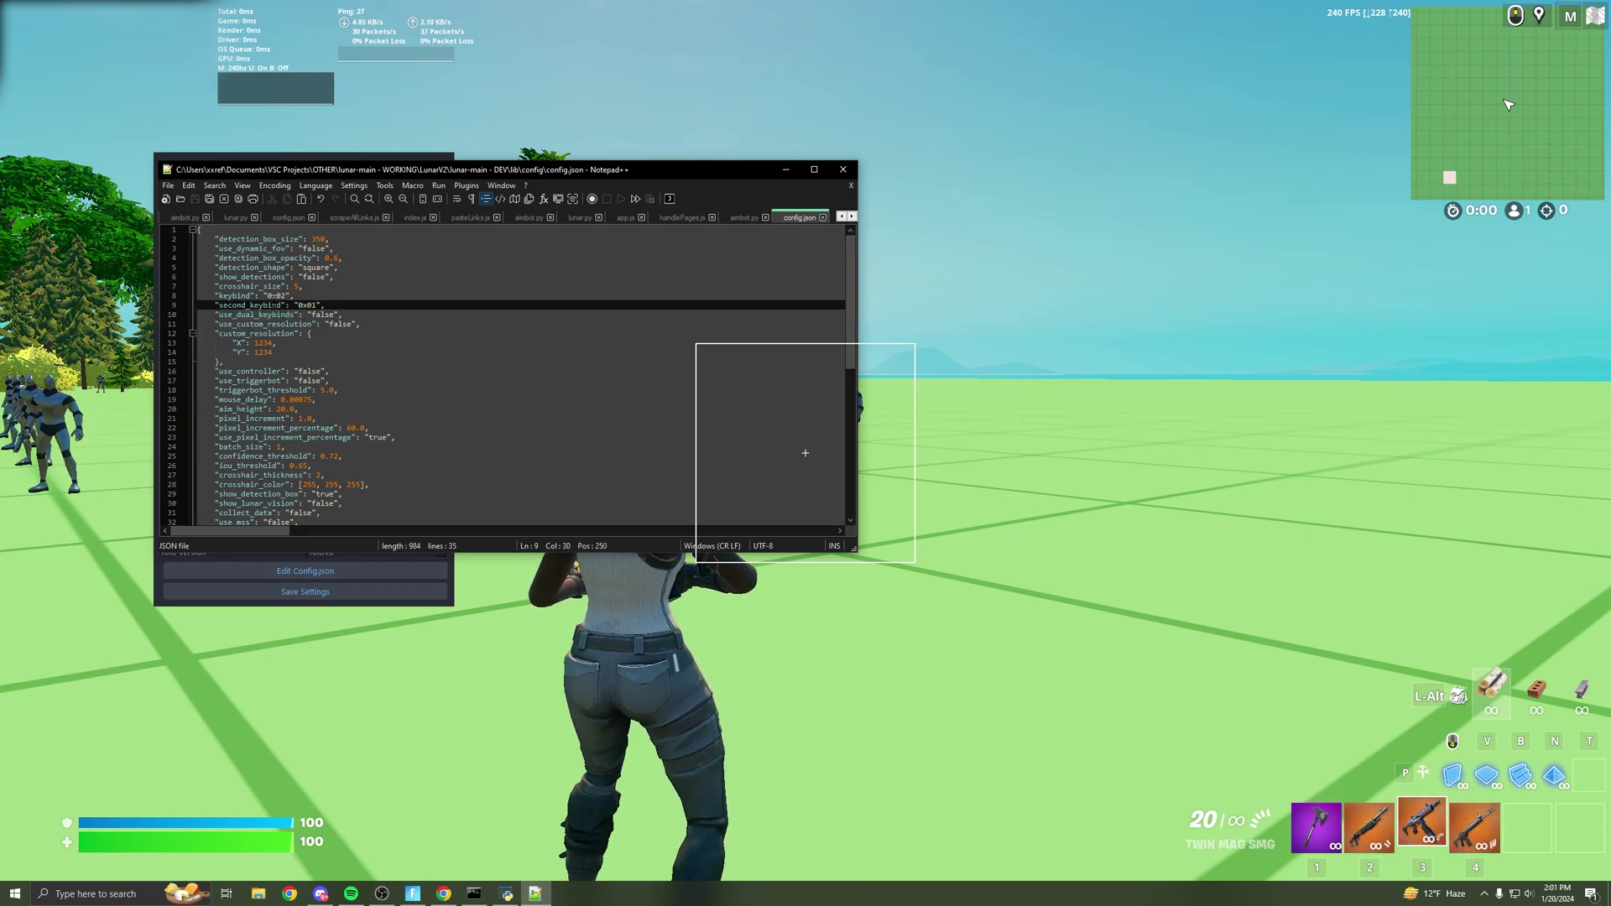
double_click(269, 315)
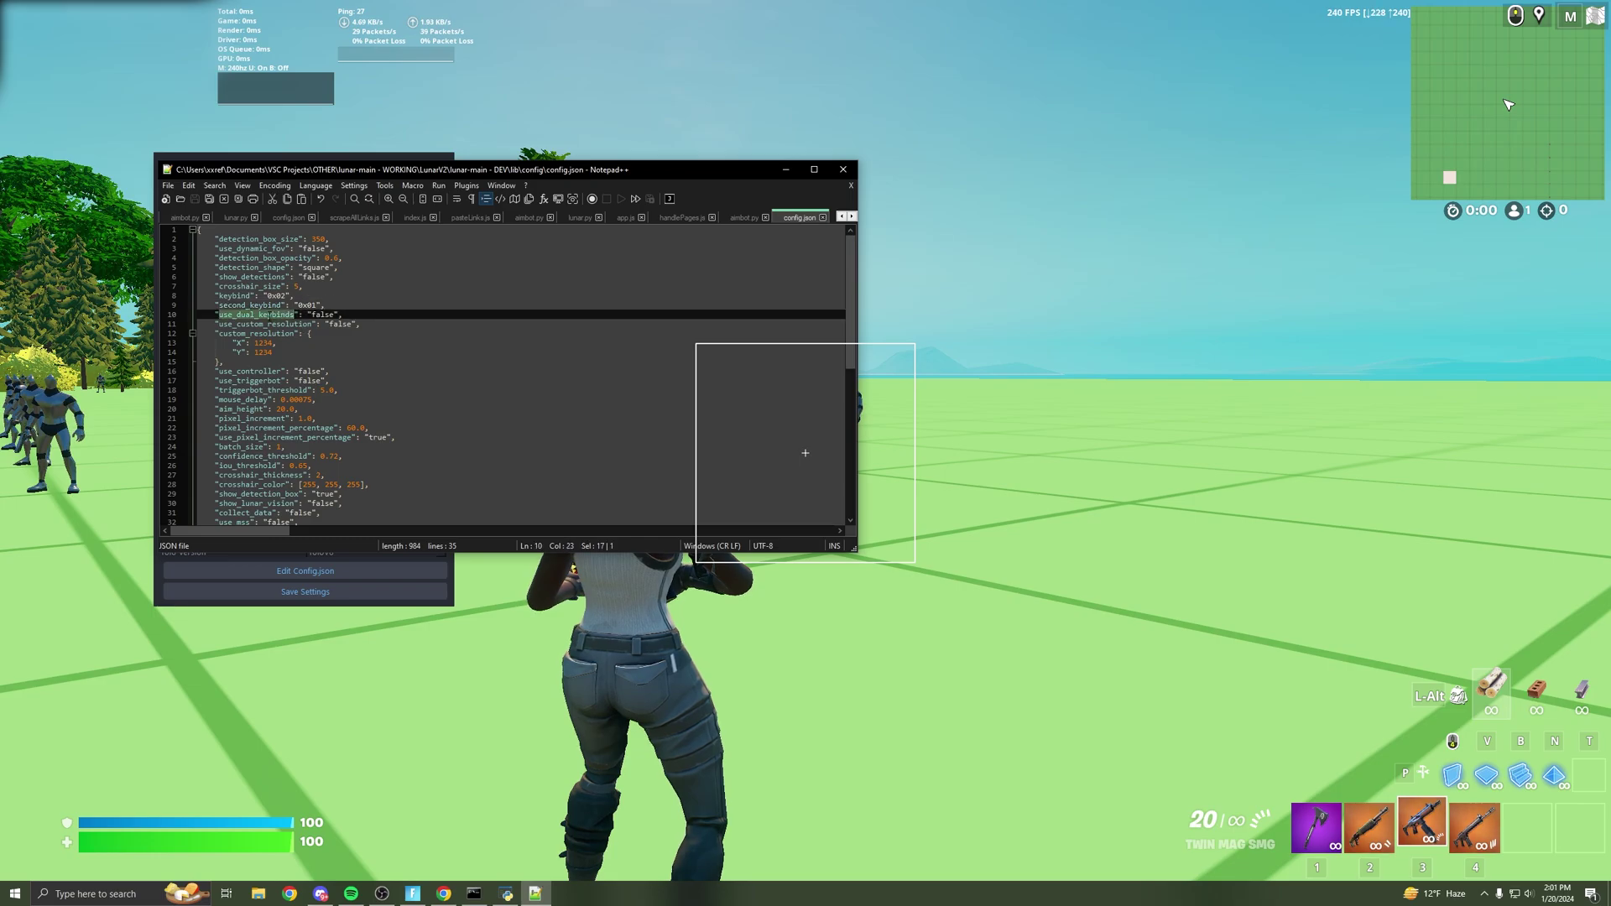
left_click(342, 315)
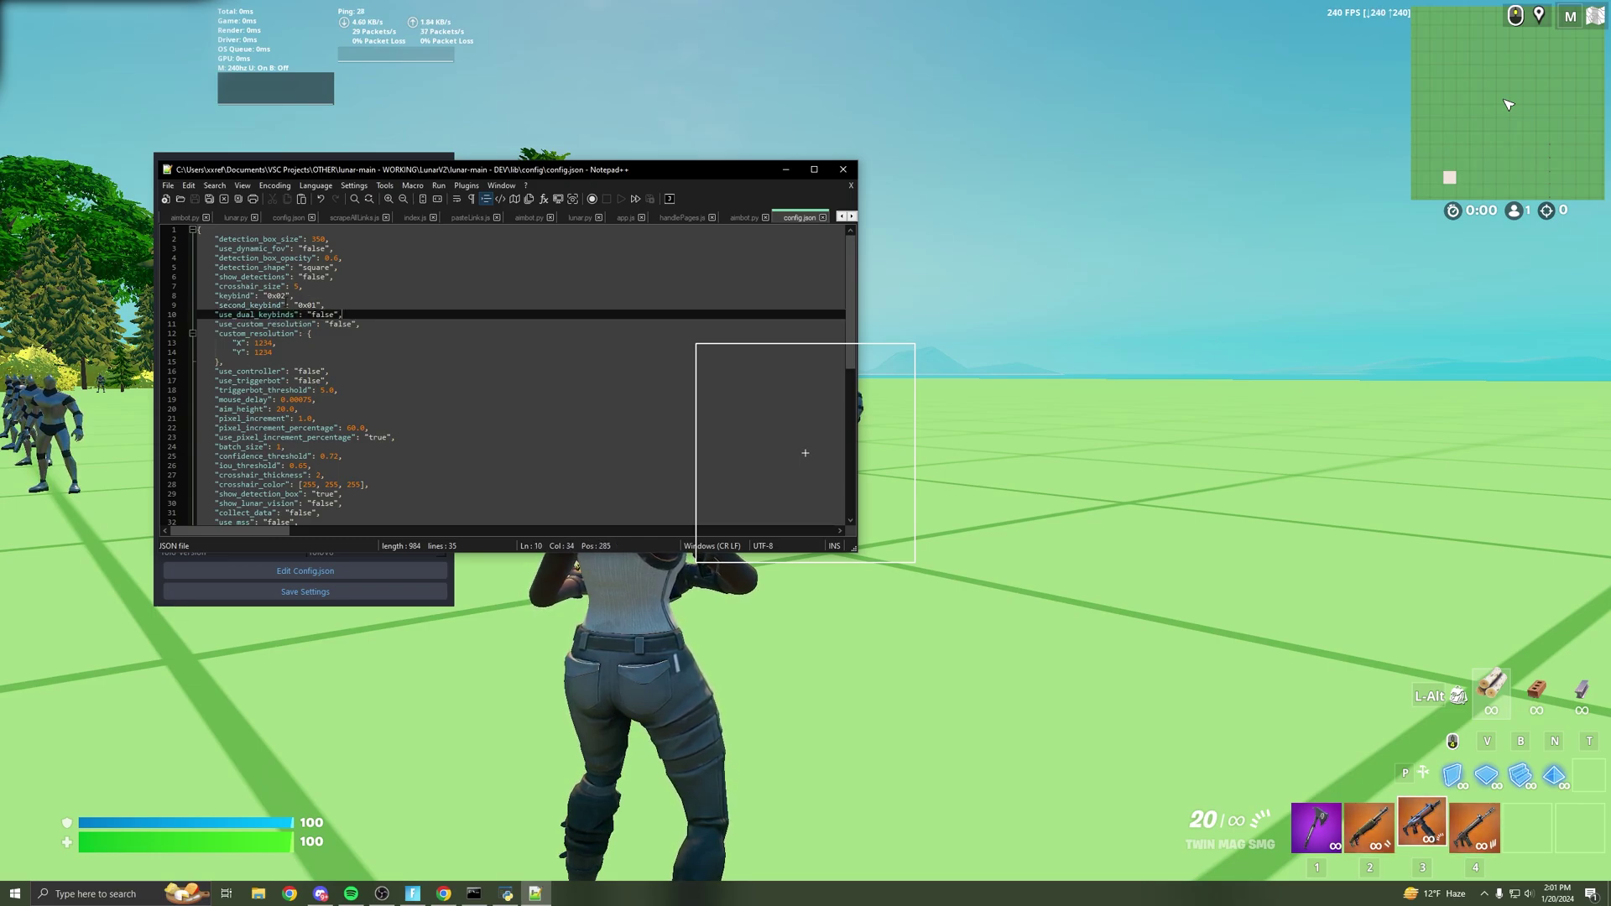
double_click(277, 296)
left_click(326, 305)
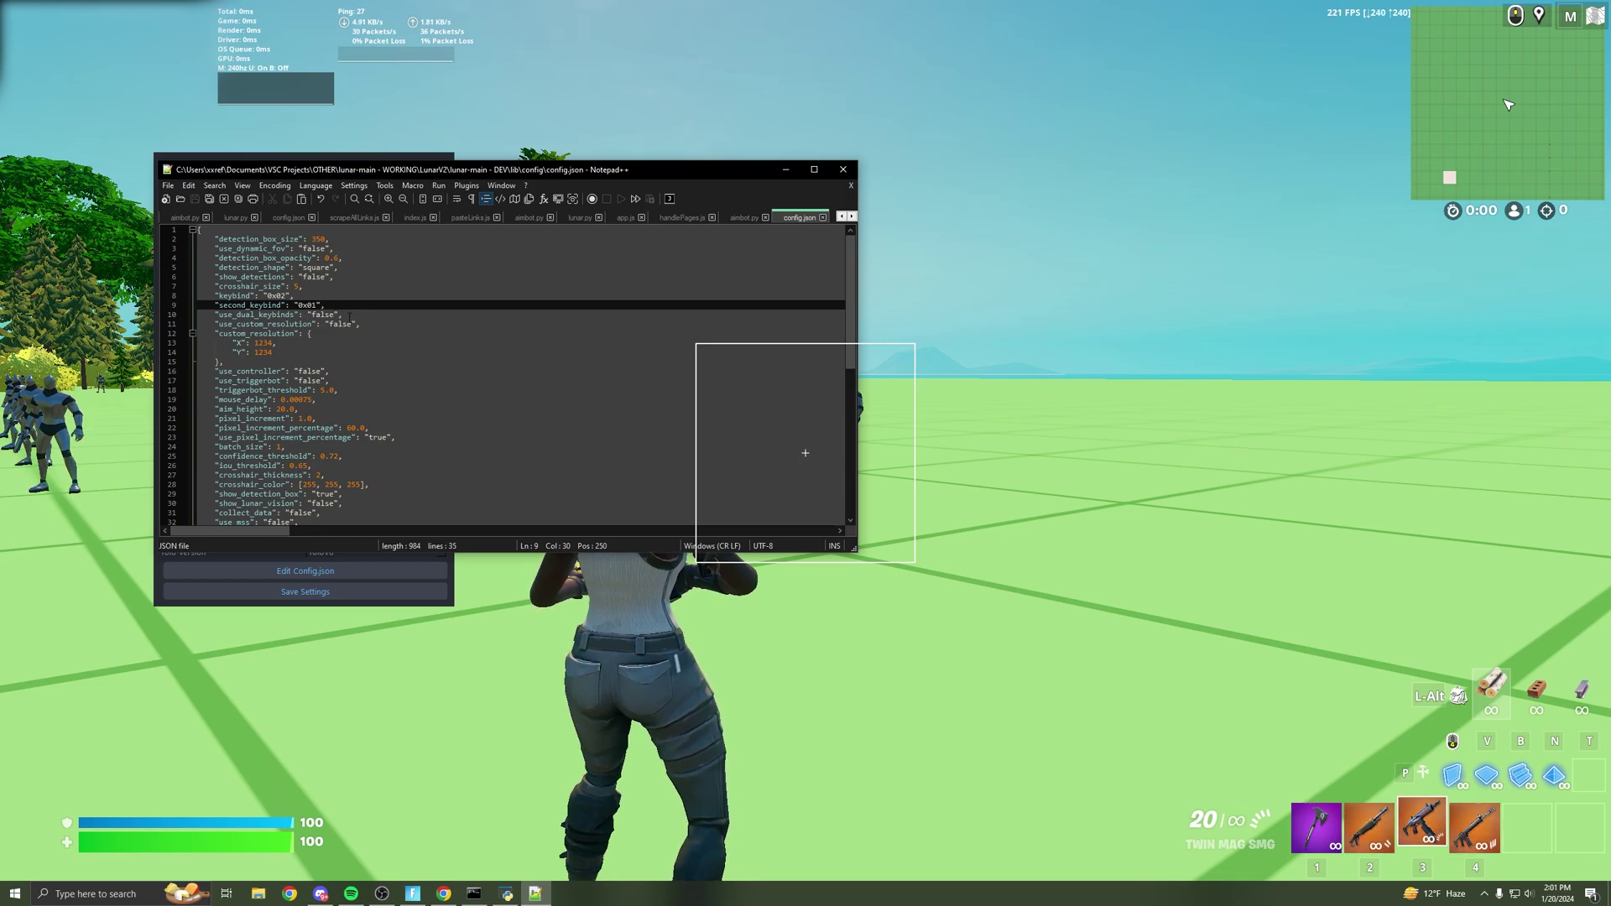
Step: Move the Notepad++ window aside to reveal the dummy inside the detection box
left_click_drag(487, 172, 418, 161)
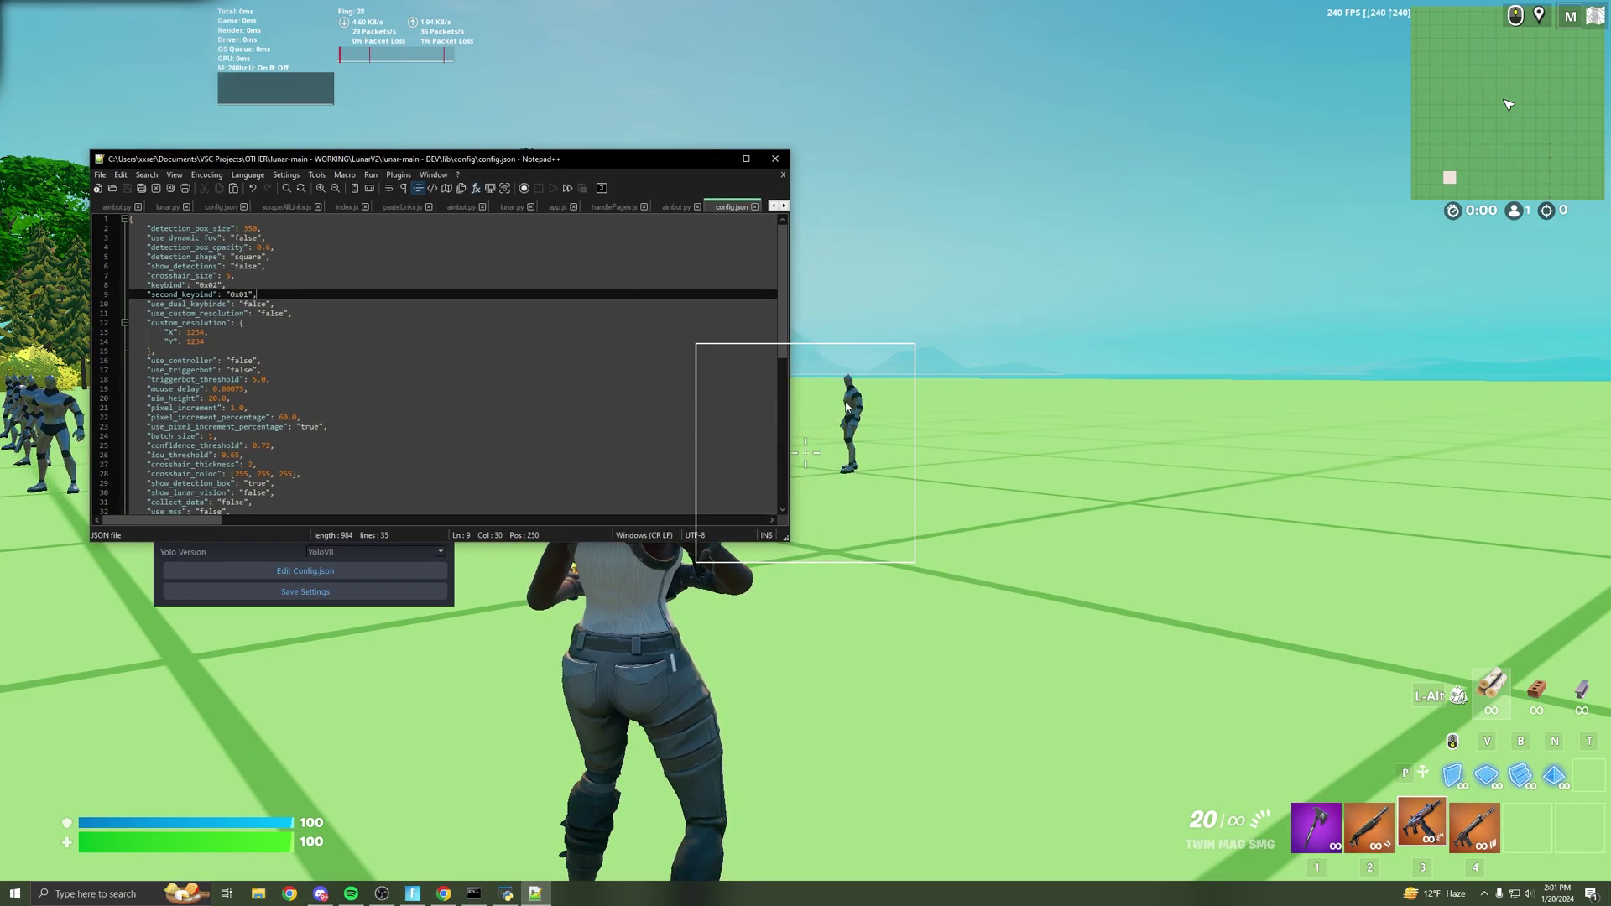
key("Left")
key("Left")
key("Left")
key("Left")
key("Left")
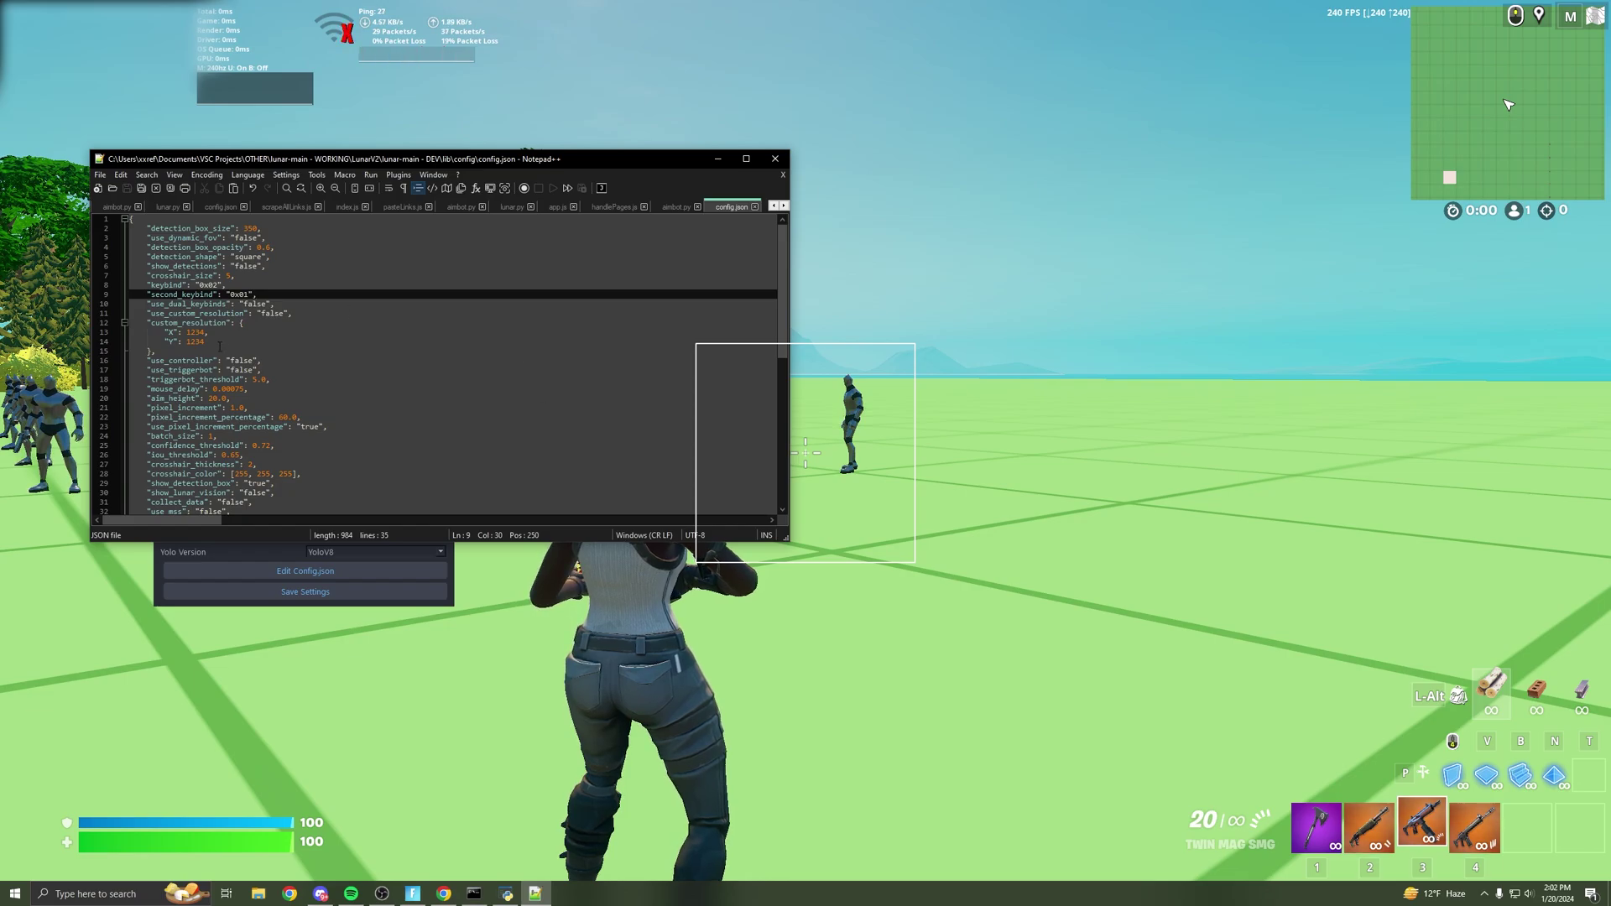
key("Right")
key("Right")
key("Right")
key("Right")
key("Right")
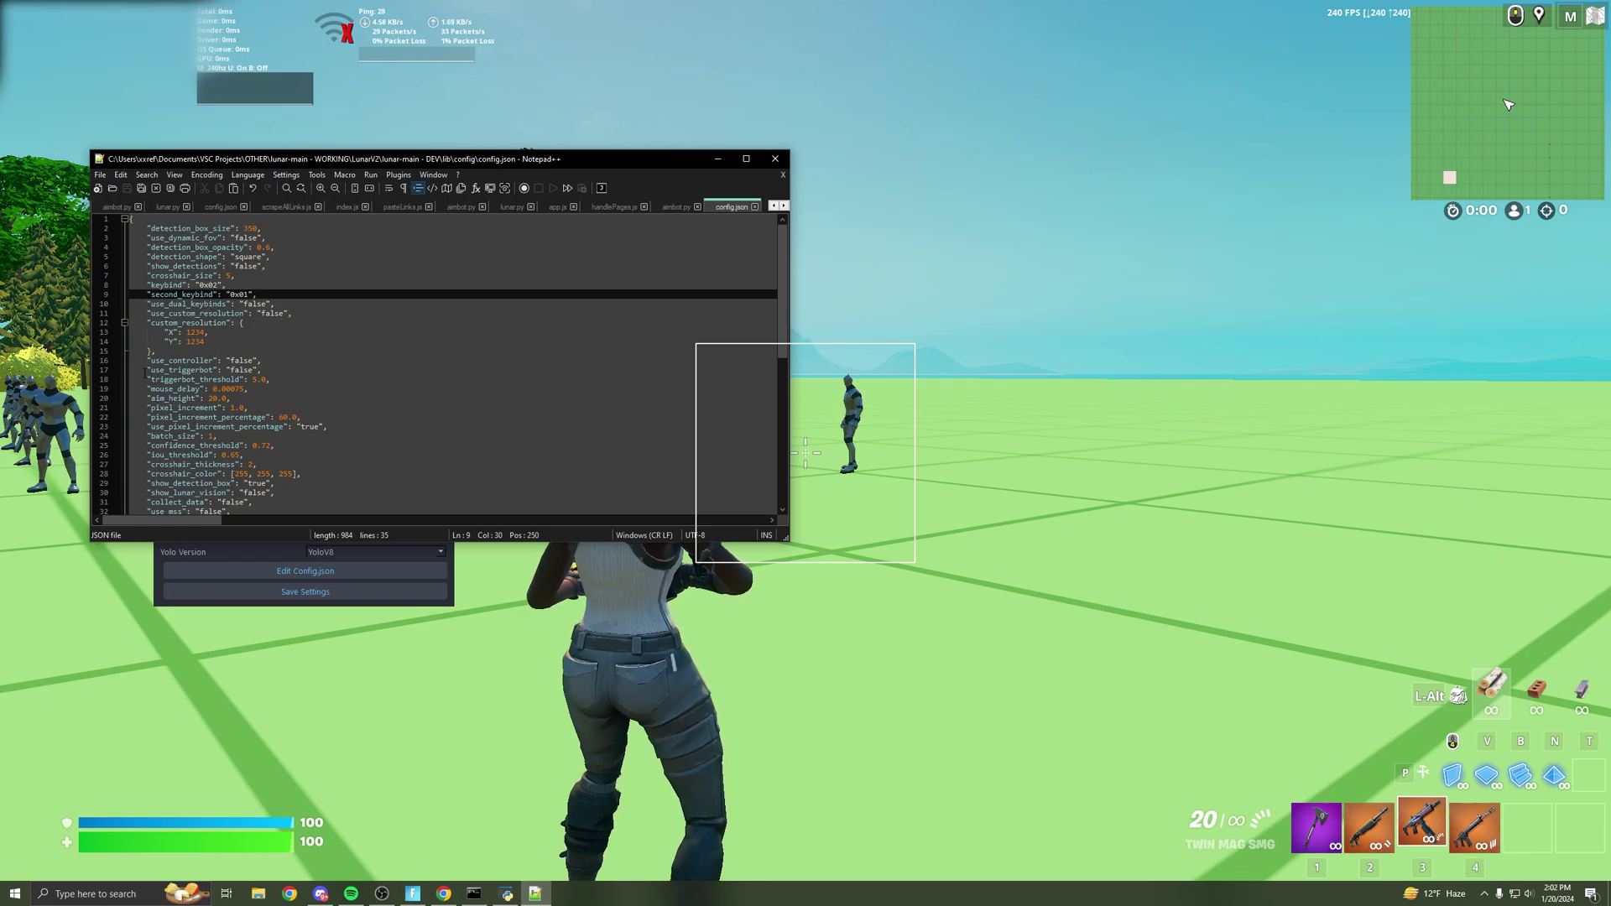
Step: Examine the use_controller and use_triggerbot entries while keeping the Notepad++ window clear of the dummy
scroll(240, 338, "down", 2)
left_click(260, 303)
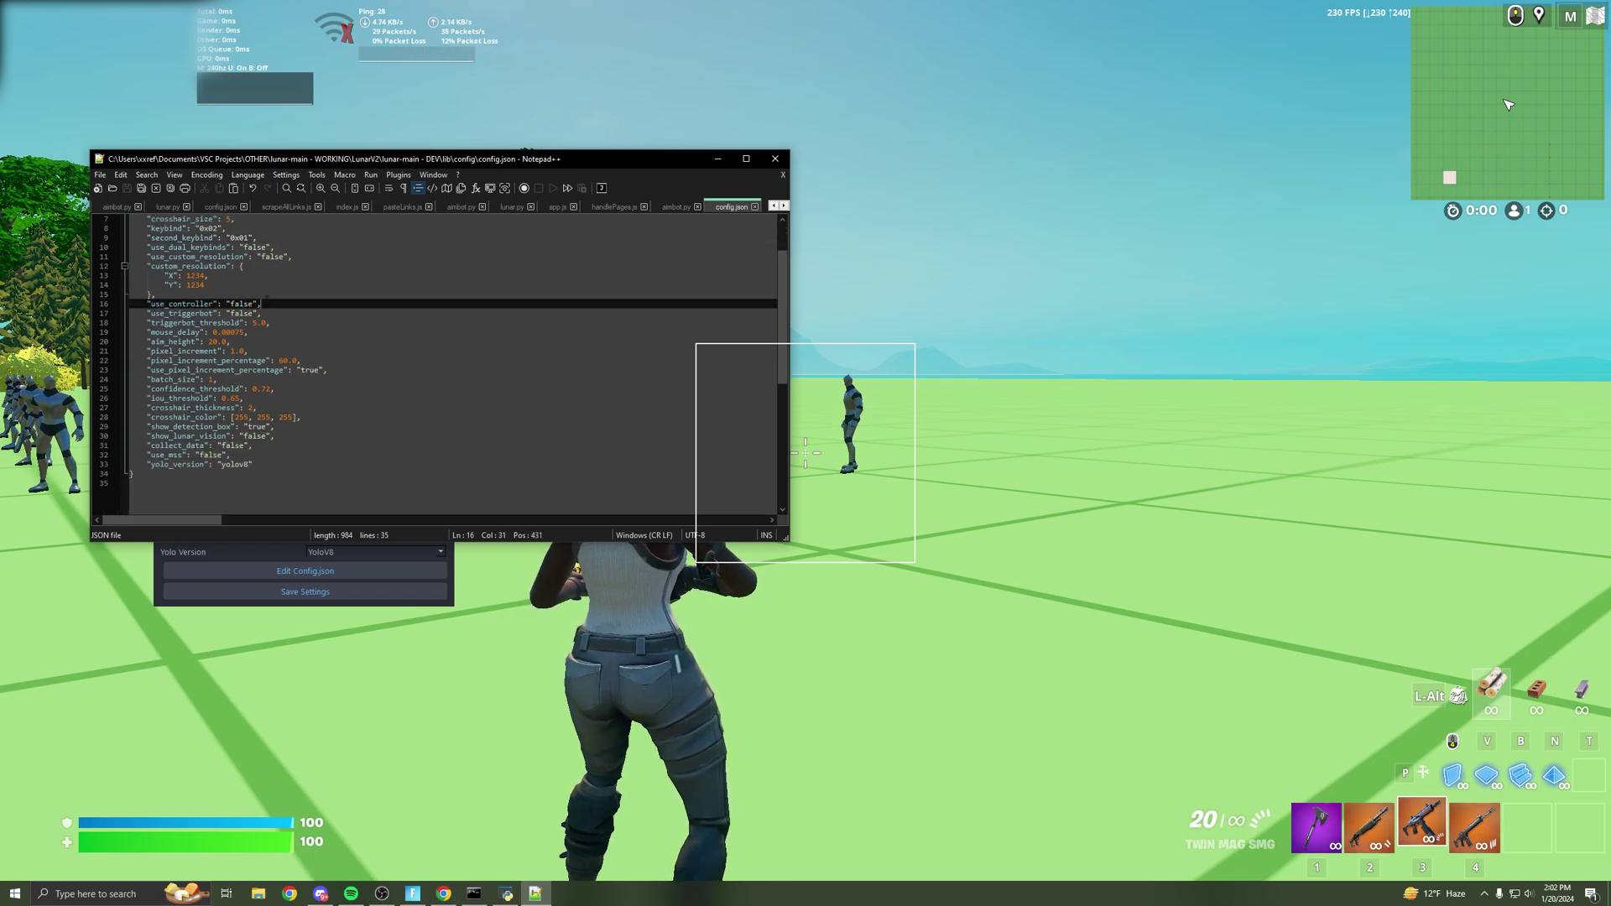
left_click_drag(398, 167, 343, 174)
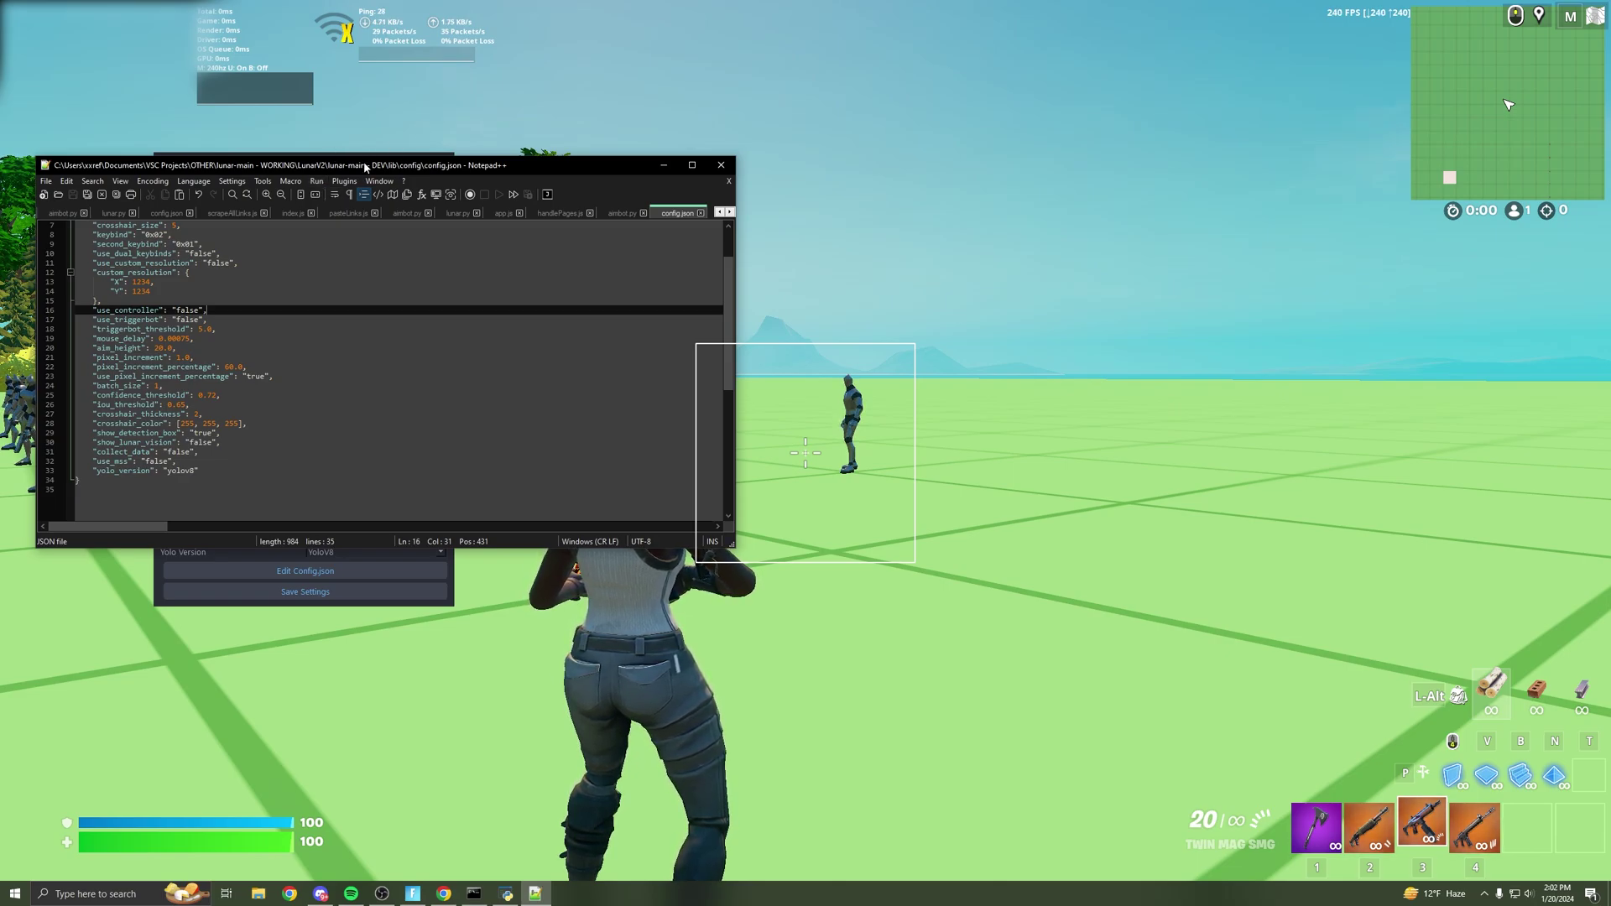
left_click_drag(365, 161, 377, 160)
left_click(243, 319)
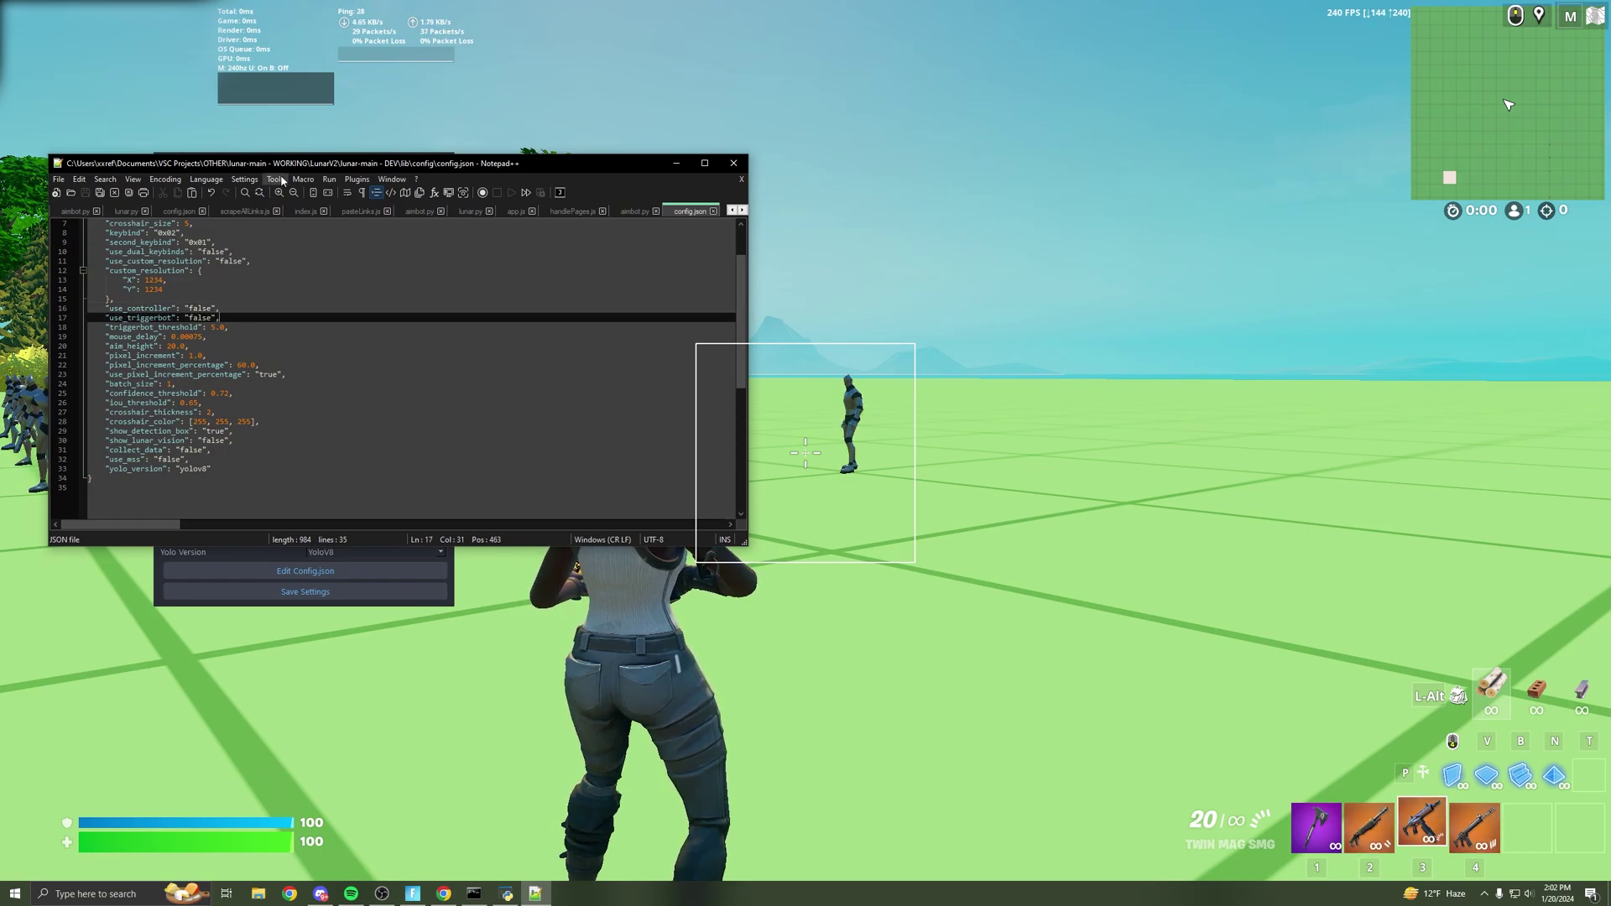
left_click_drag(313, 166, 319, 140)
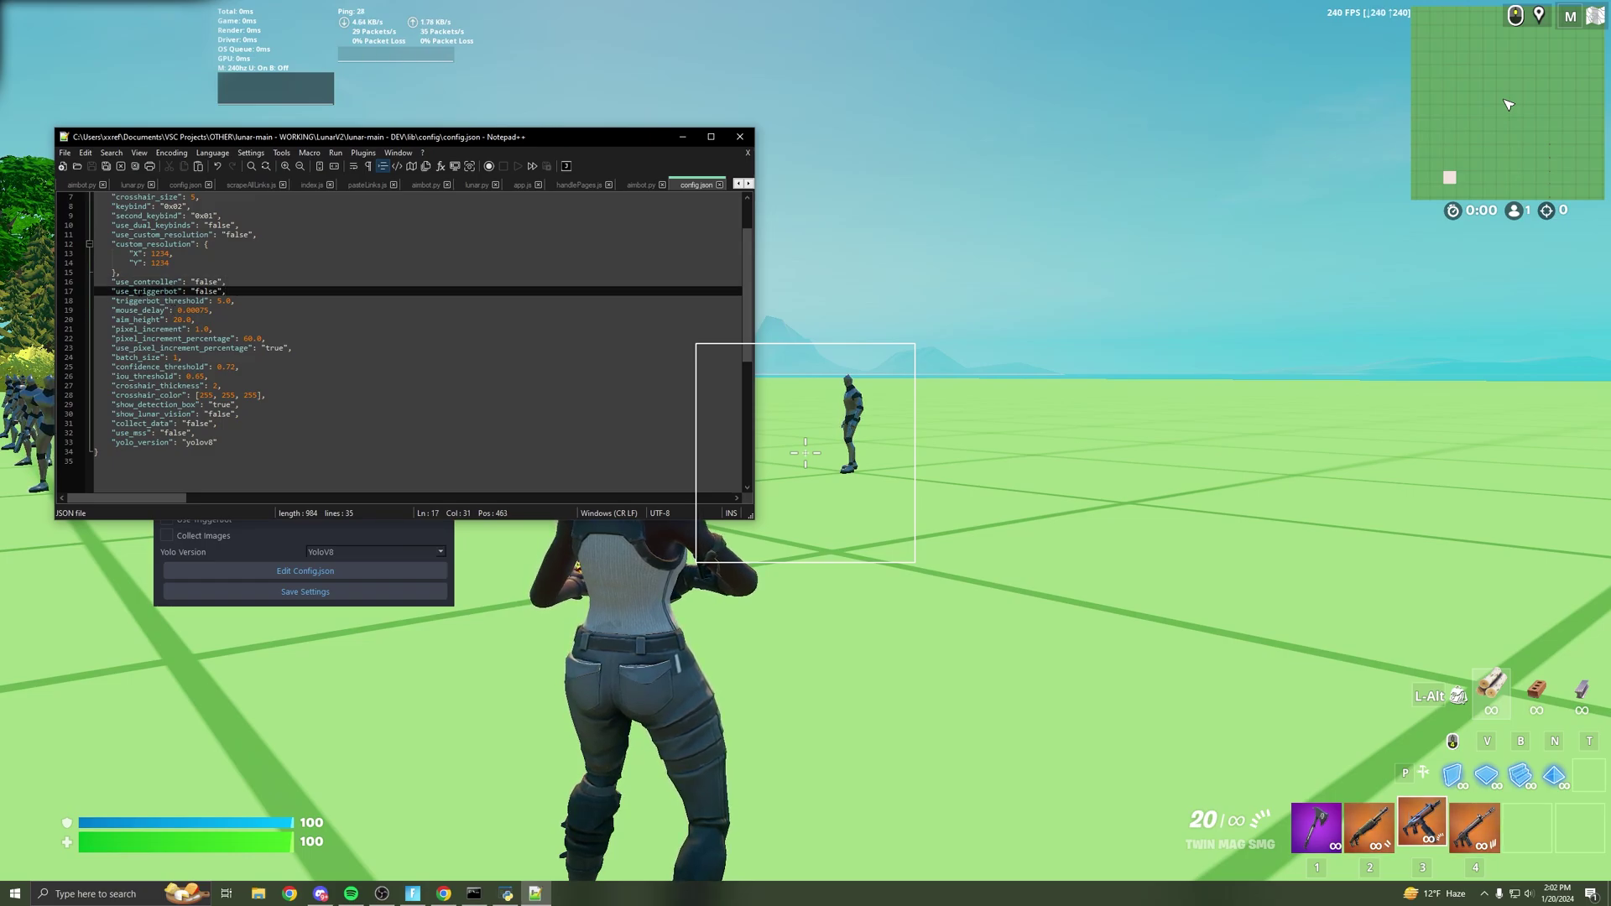
Step: Examine the iou_threshold, crosshair_thickness and crosshair_color entries in config.json
left_click(212, 376)
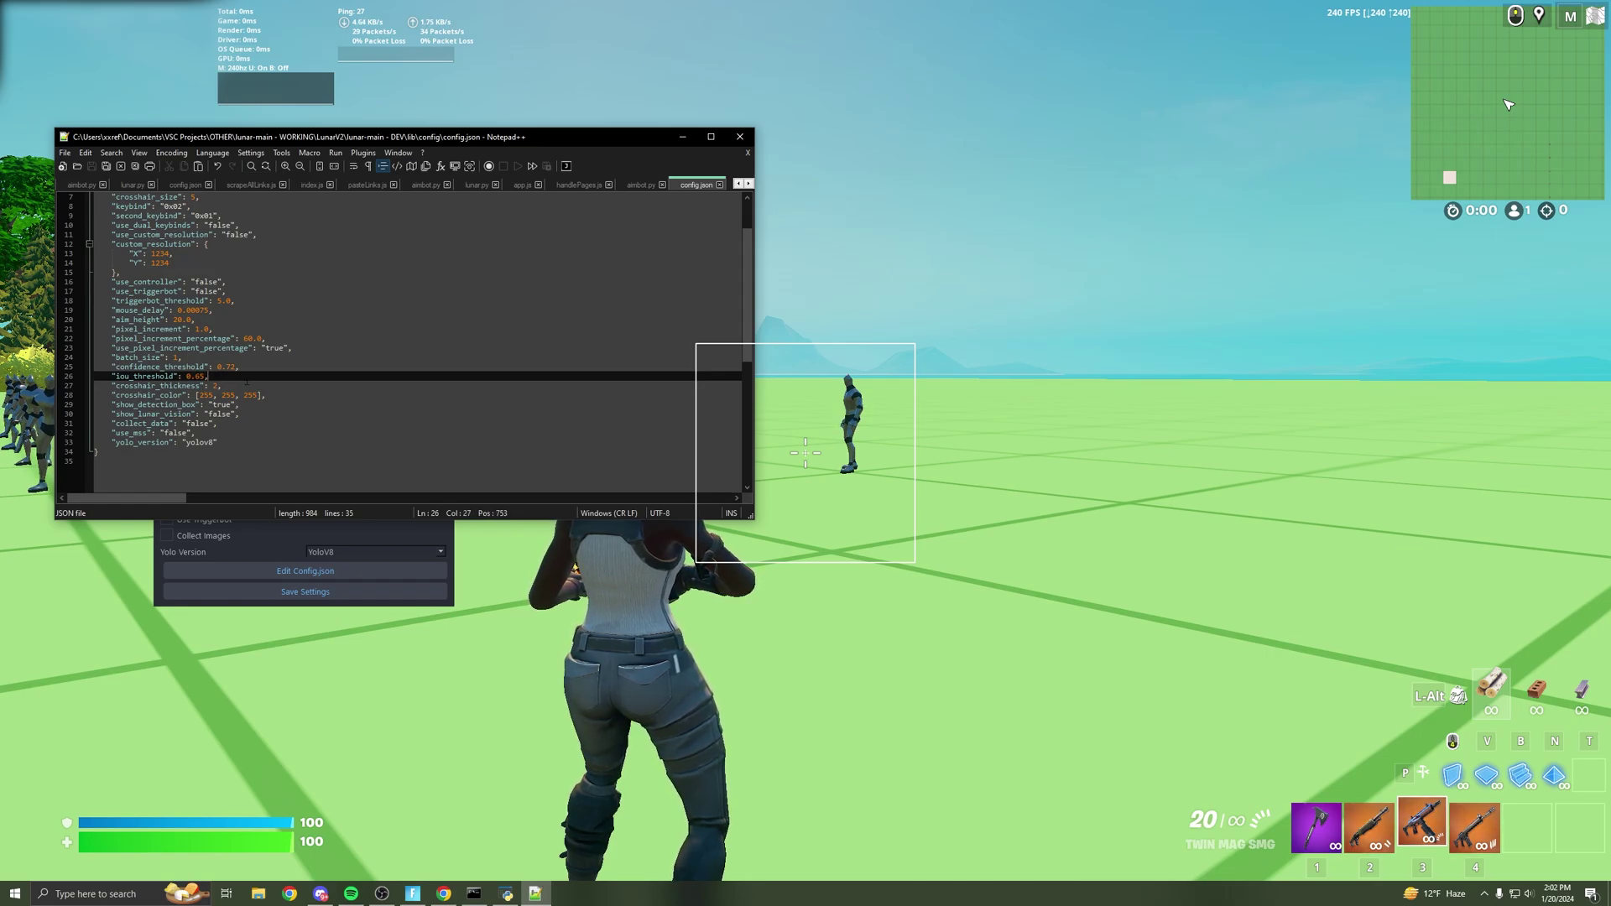
left_click_drag(529, 140, 478, 97)
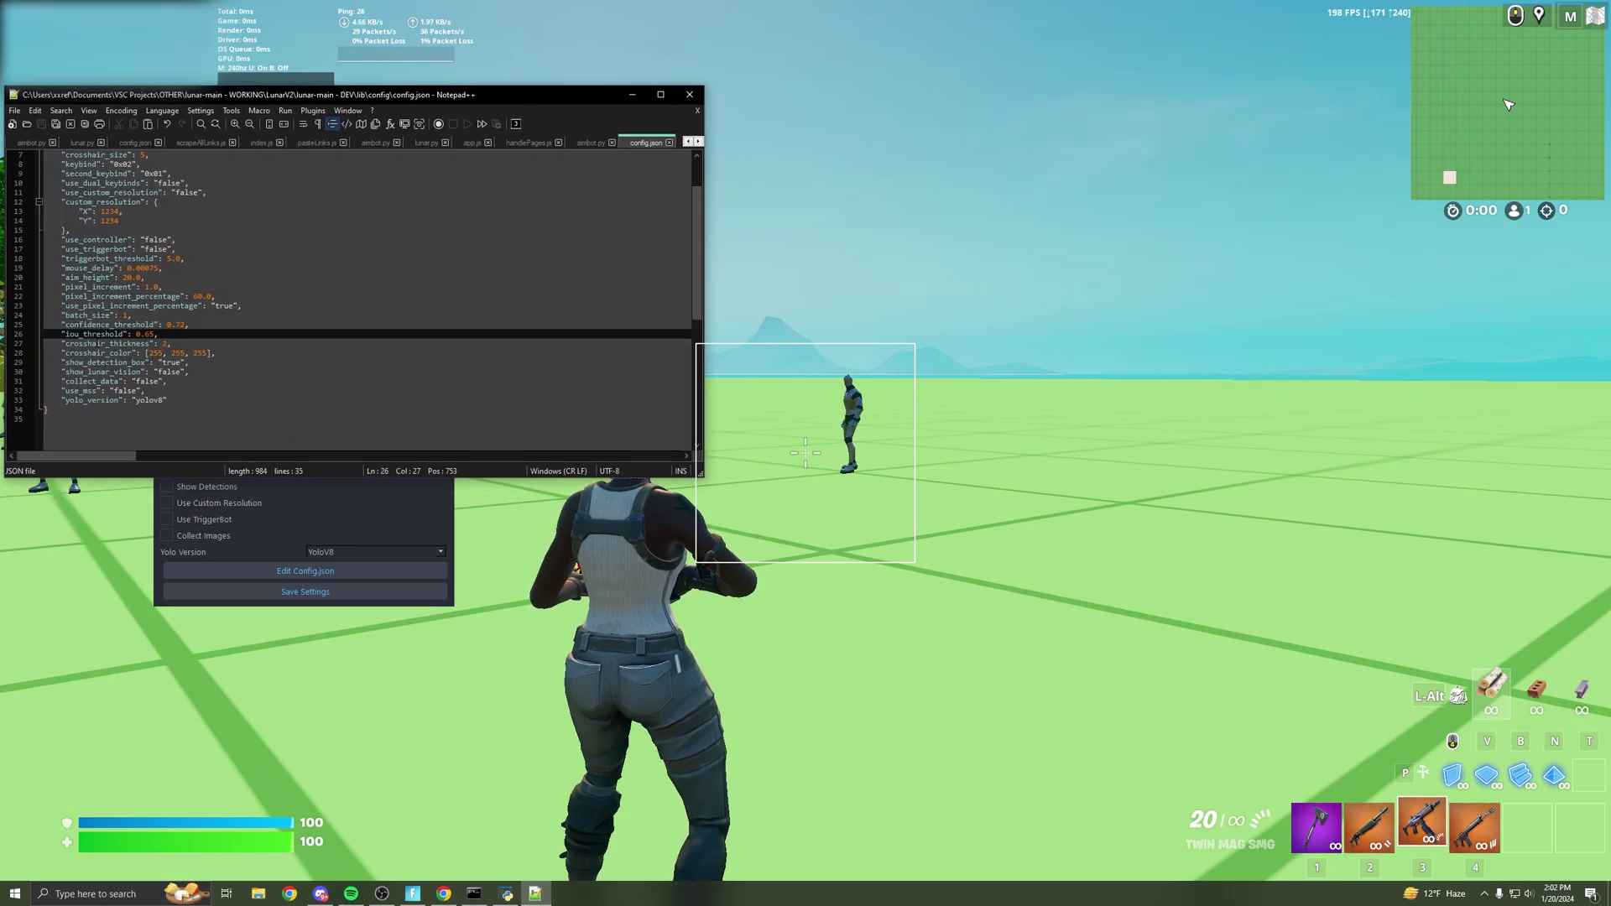
left_click(206, 345)
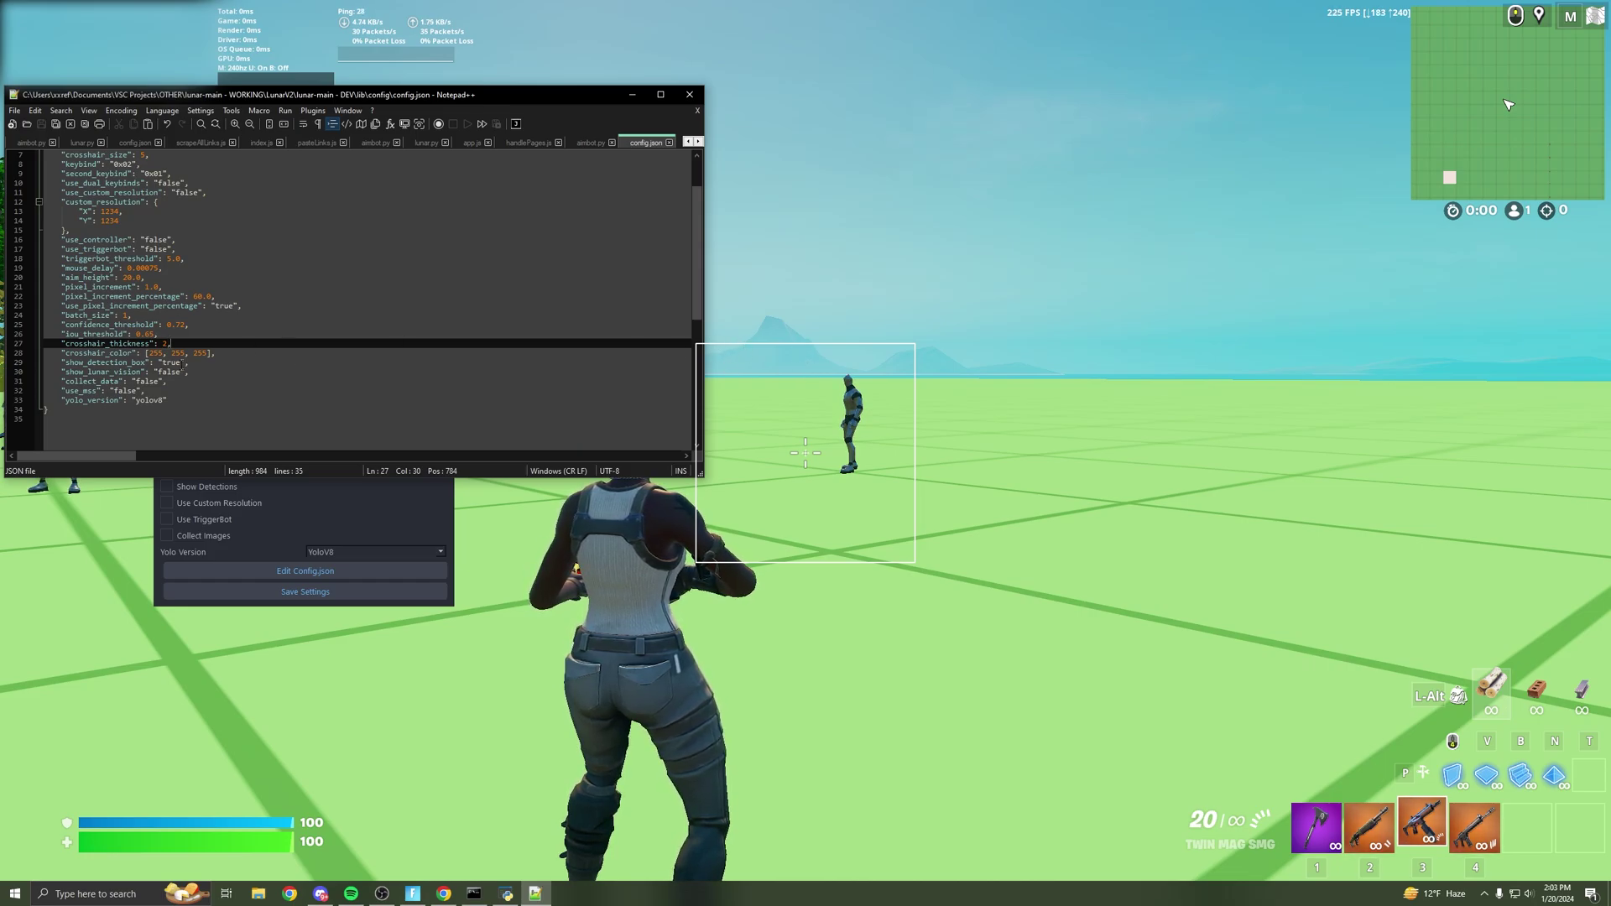
left_click(158, 354)
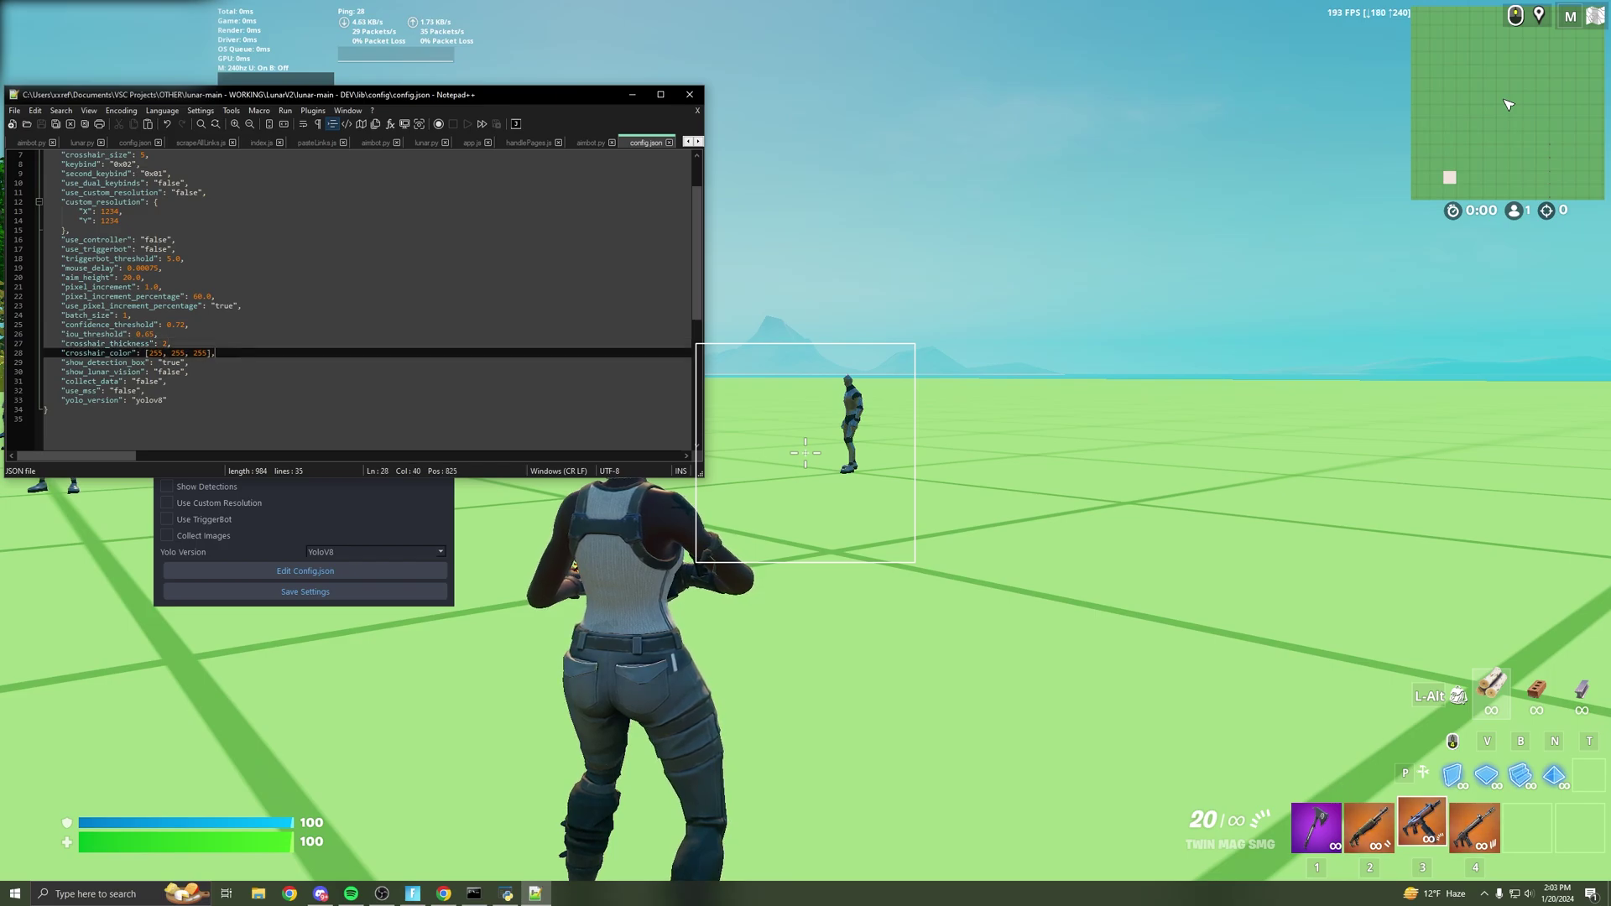
left_click(241, 354)
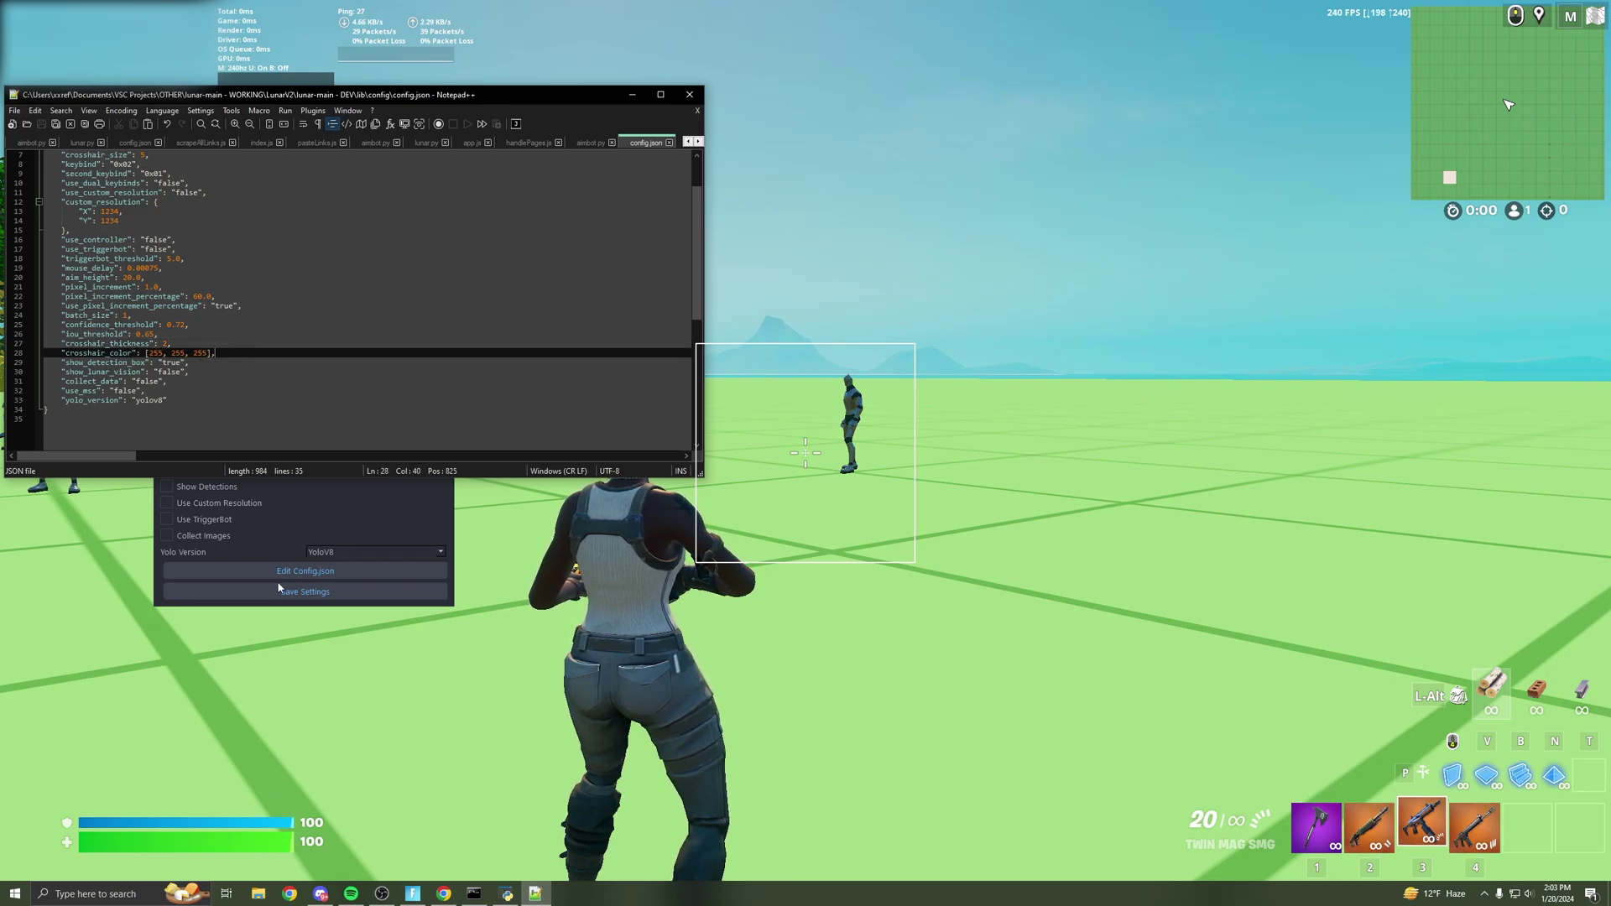
Step: Examine the show_detection_box and show_lunar_vision entries and highlight use_mss near the end of config.json
left_click(207, 363)
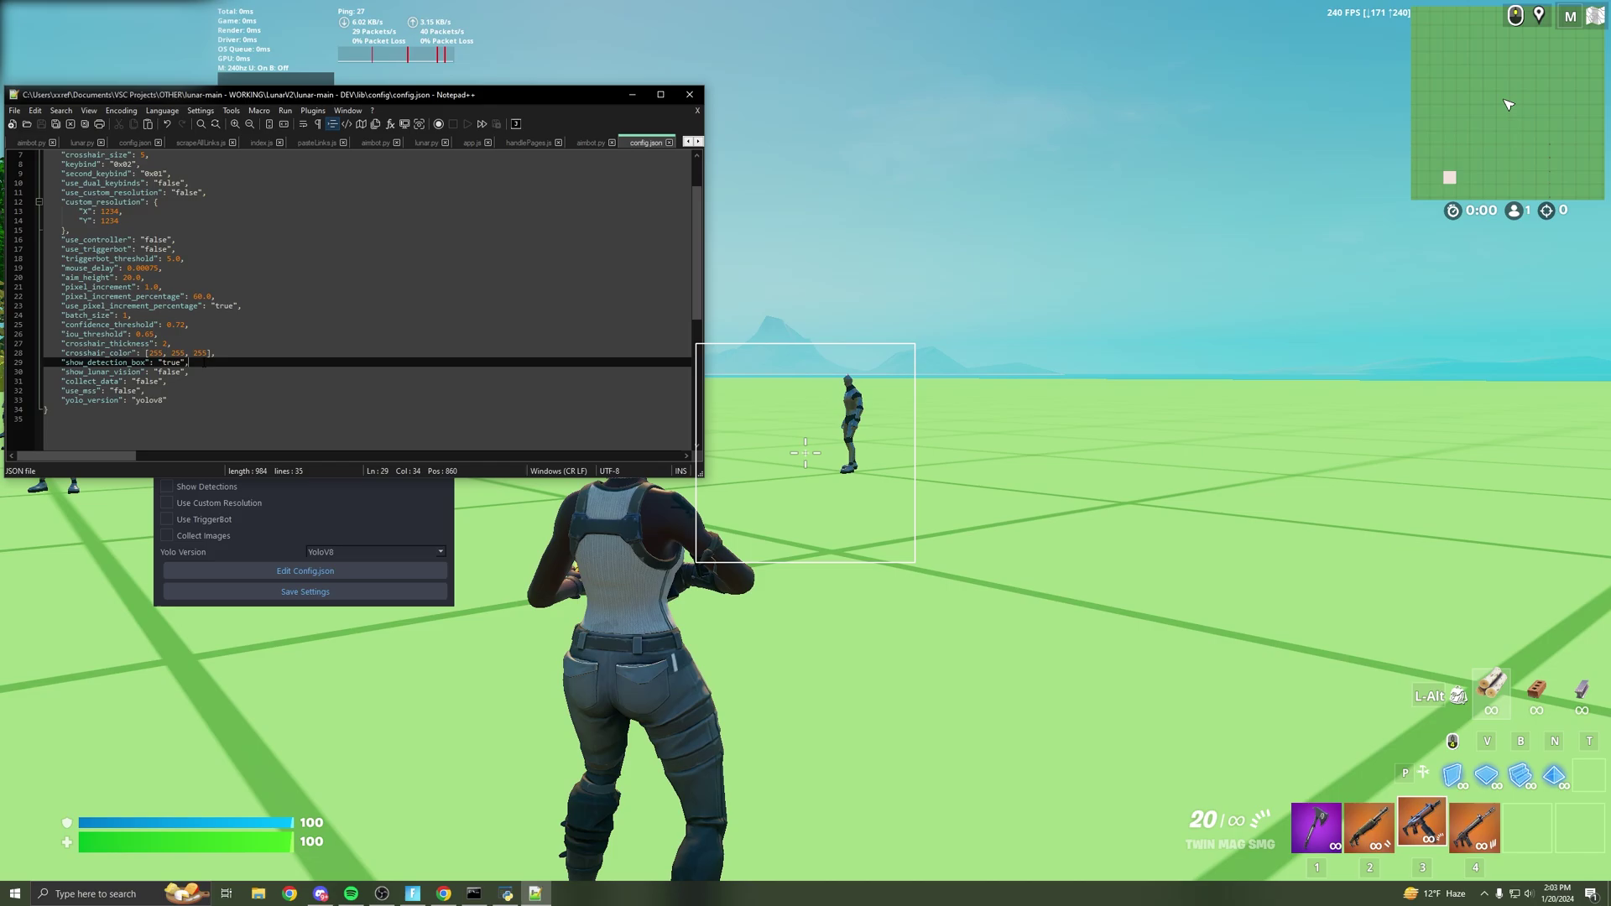
left_click(203, 374)
key("Down")
key("Down")
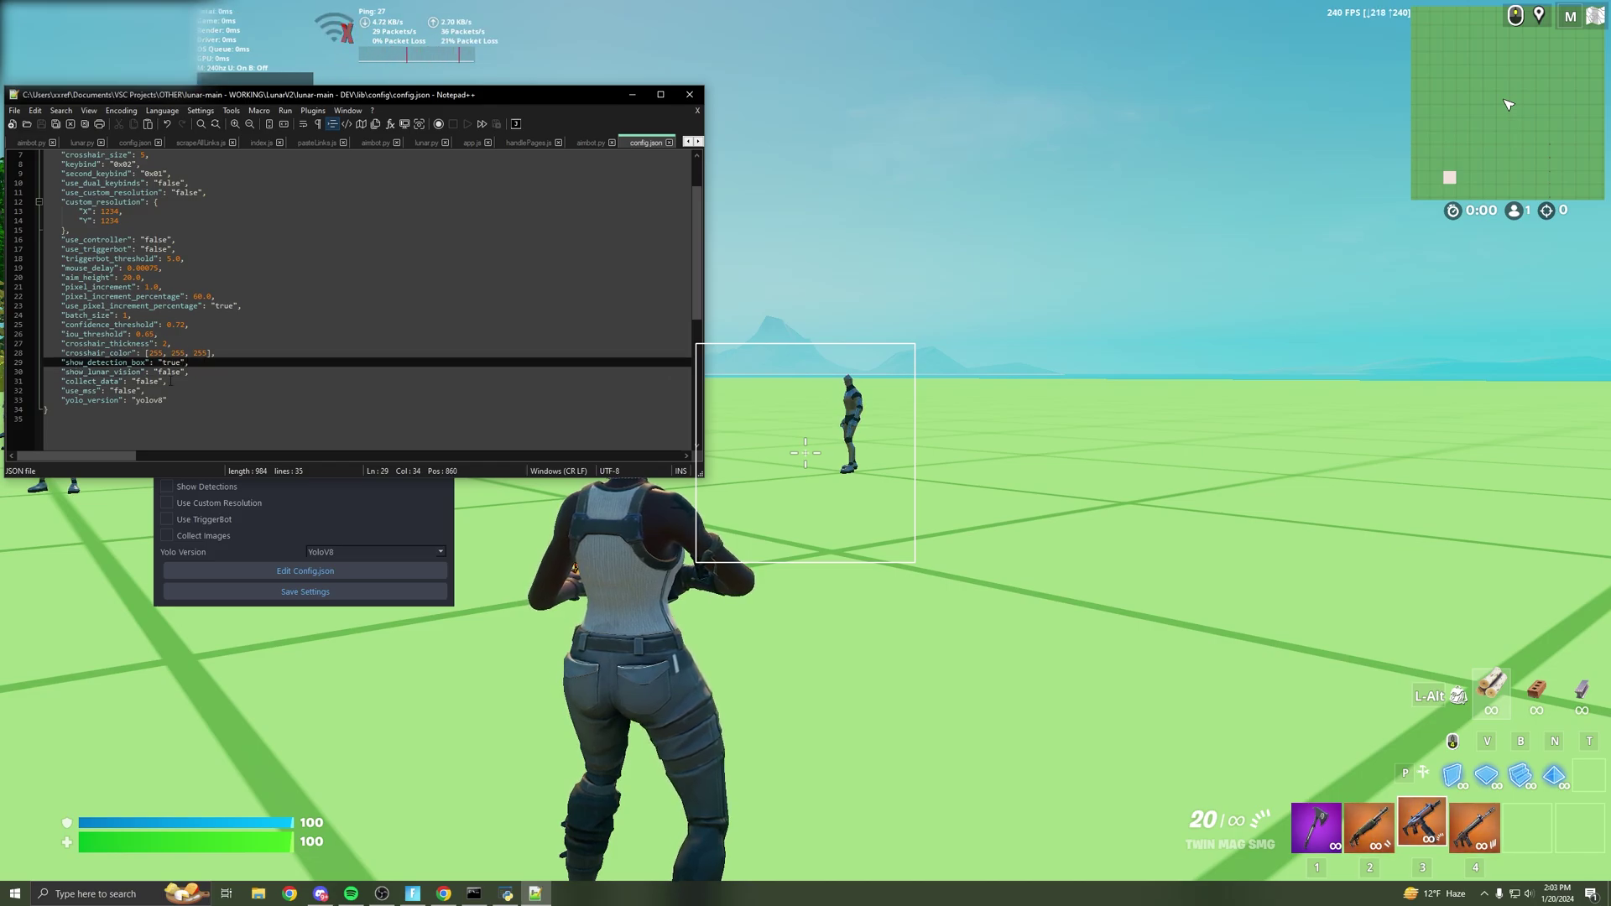
key("Left")
key("Left")
key("Left")
key("Left")
key("Left")
key("Left")
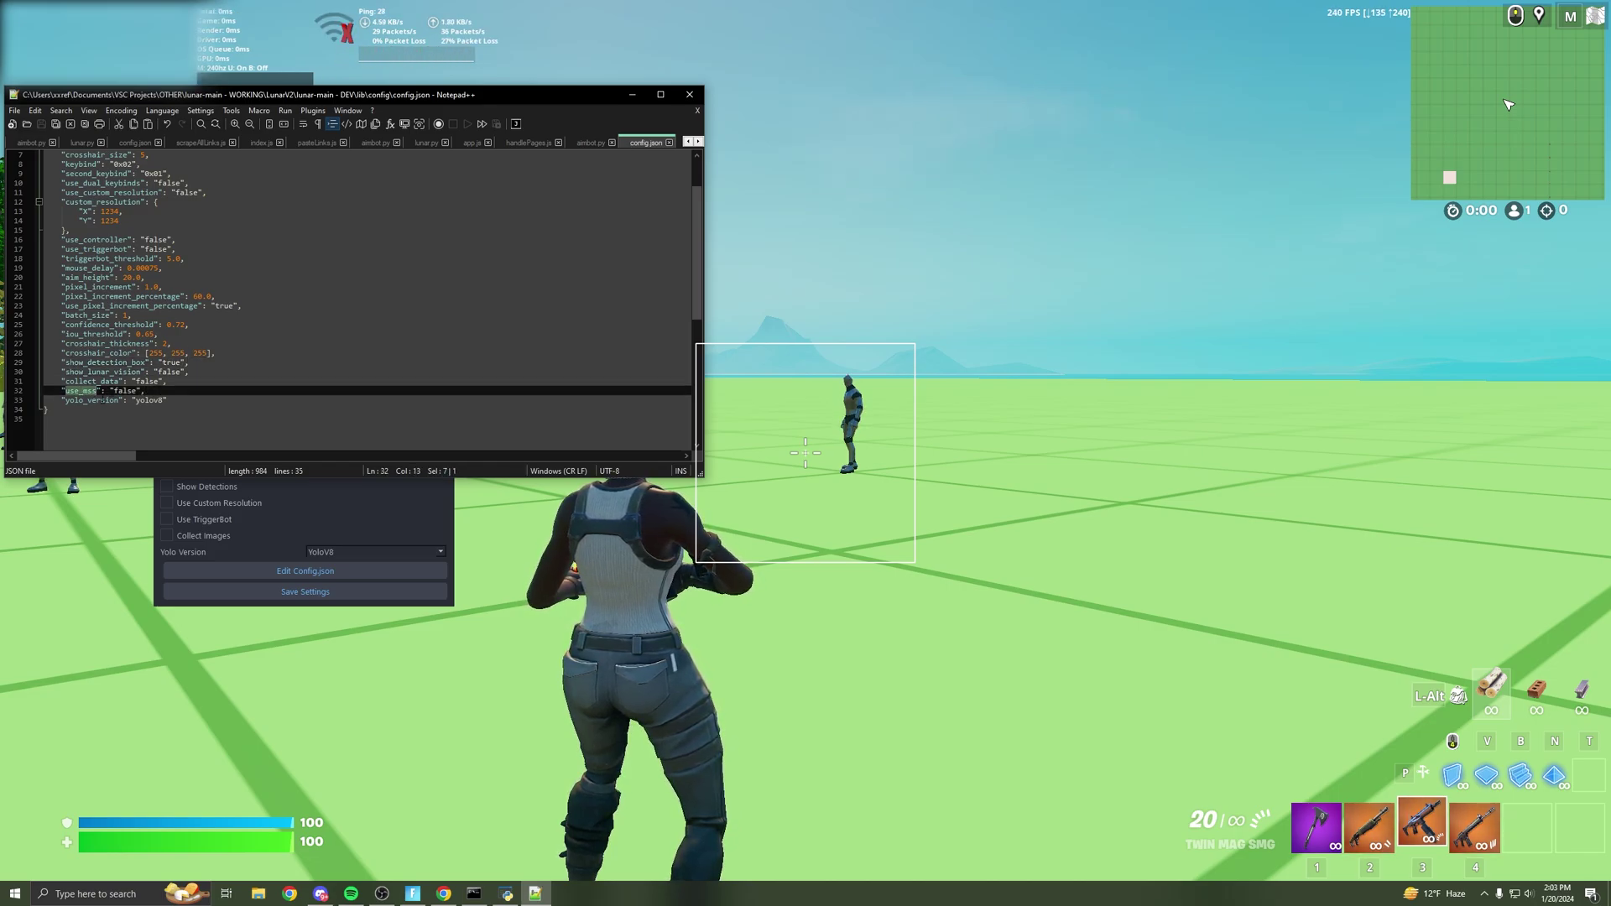
key("Left")
key("Left")
key("Left")
key("Left")
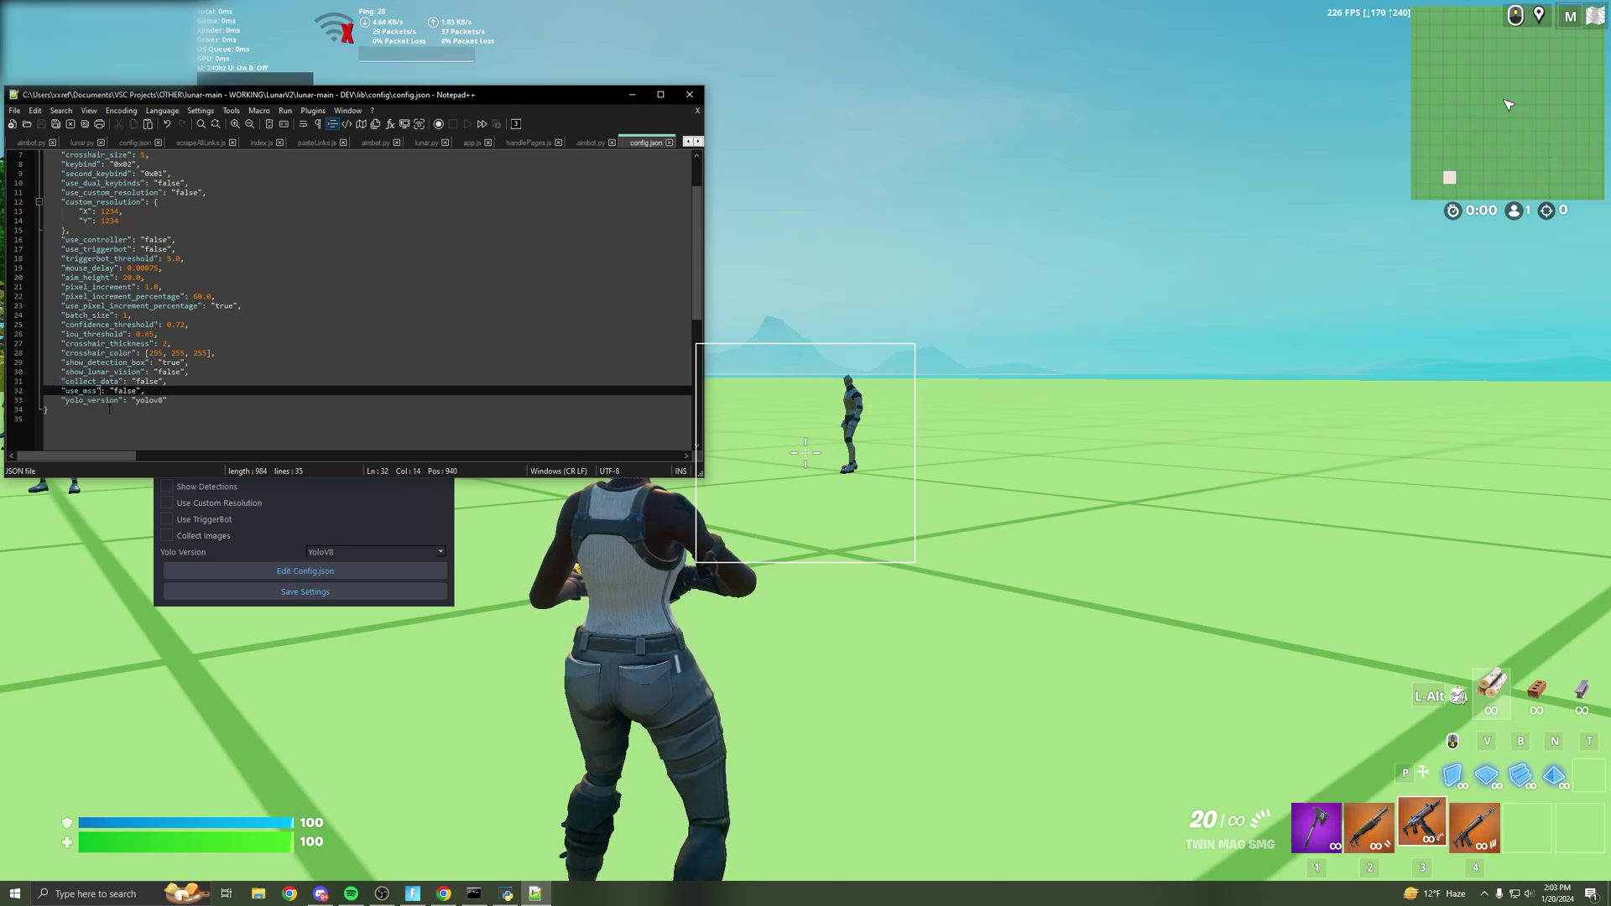
Step: Move Notepad++ beside the Lunar V2 settings, enable Show Lunar Vision and minimize the Lunar Vision preview window
left_click_drag(383, 99, 830, 143)
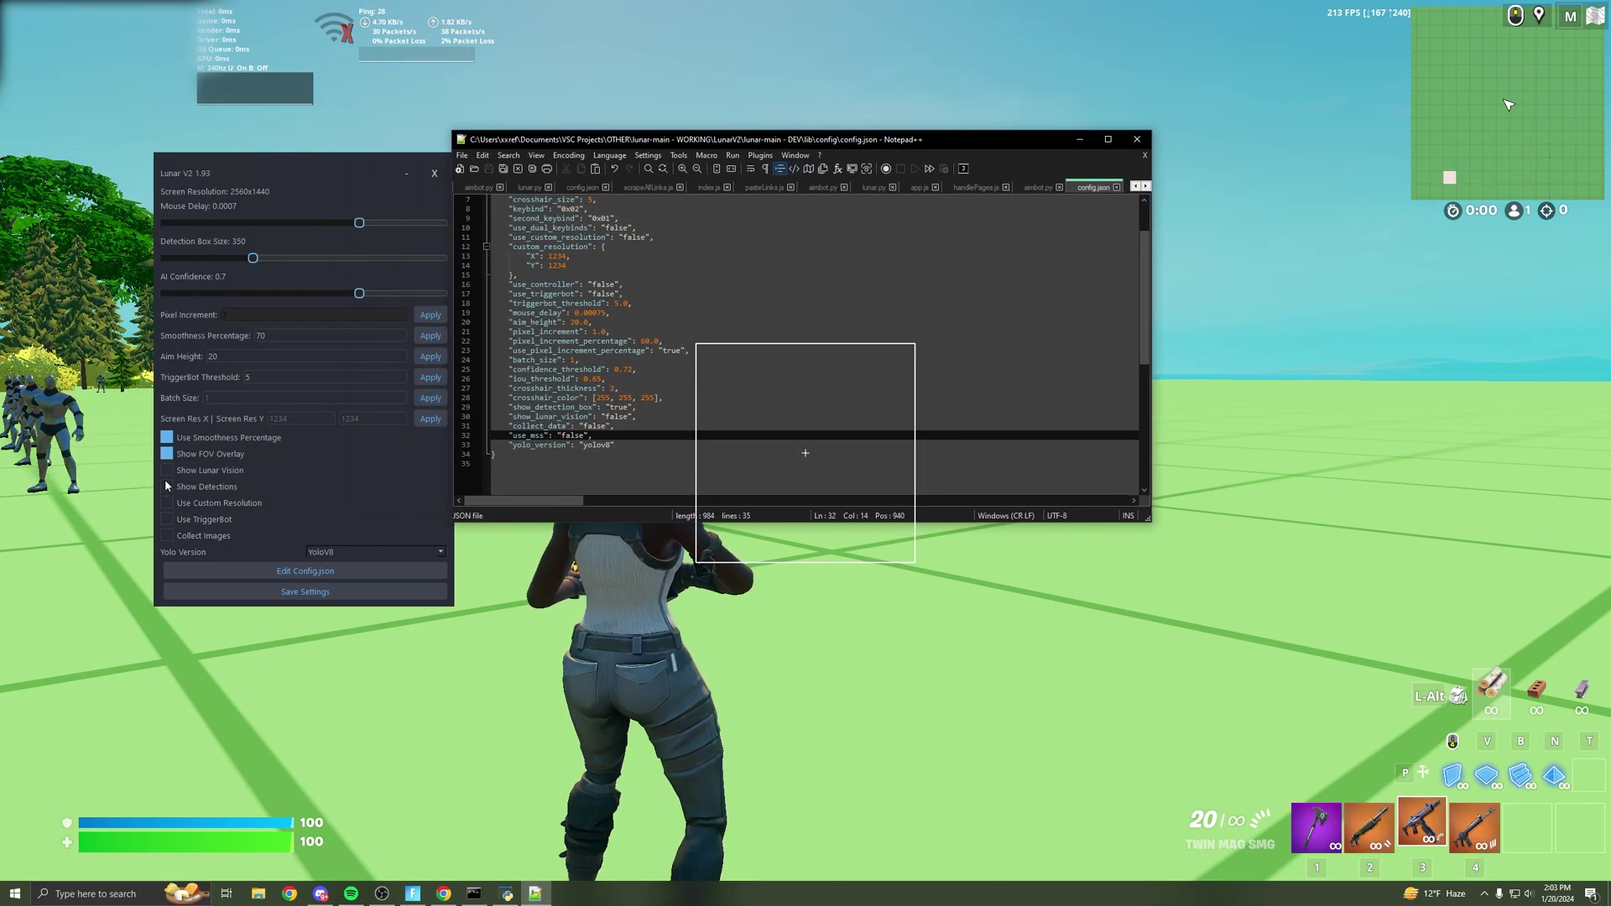
left_click_drag(457, 321, 350, 291)
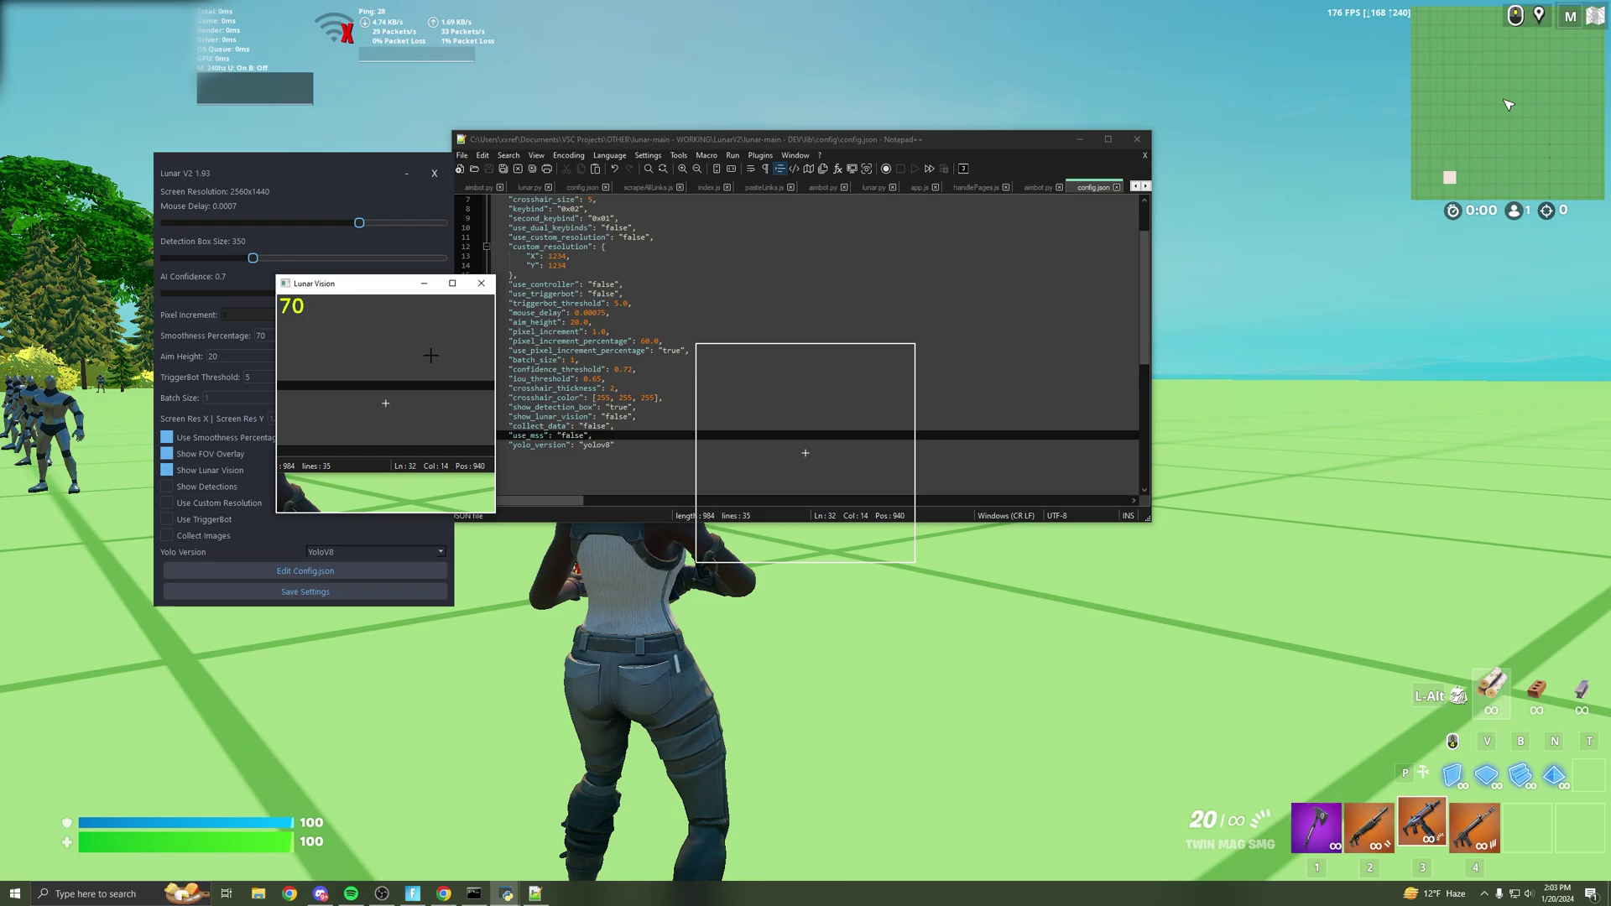
left_click(425, 285)
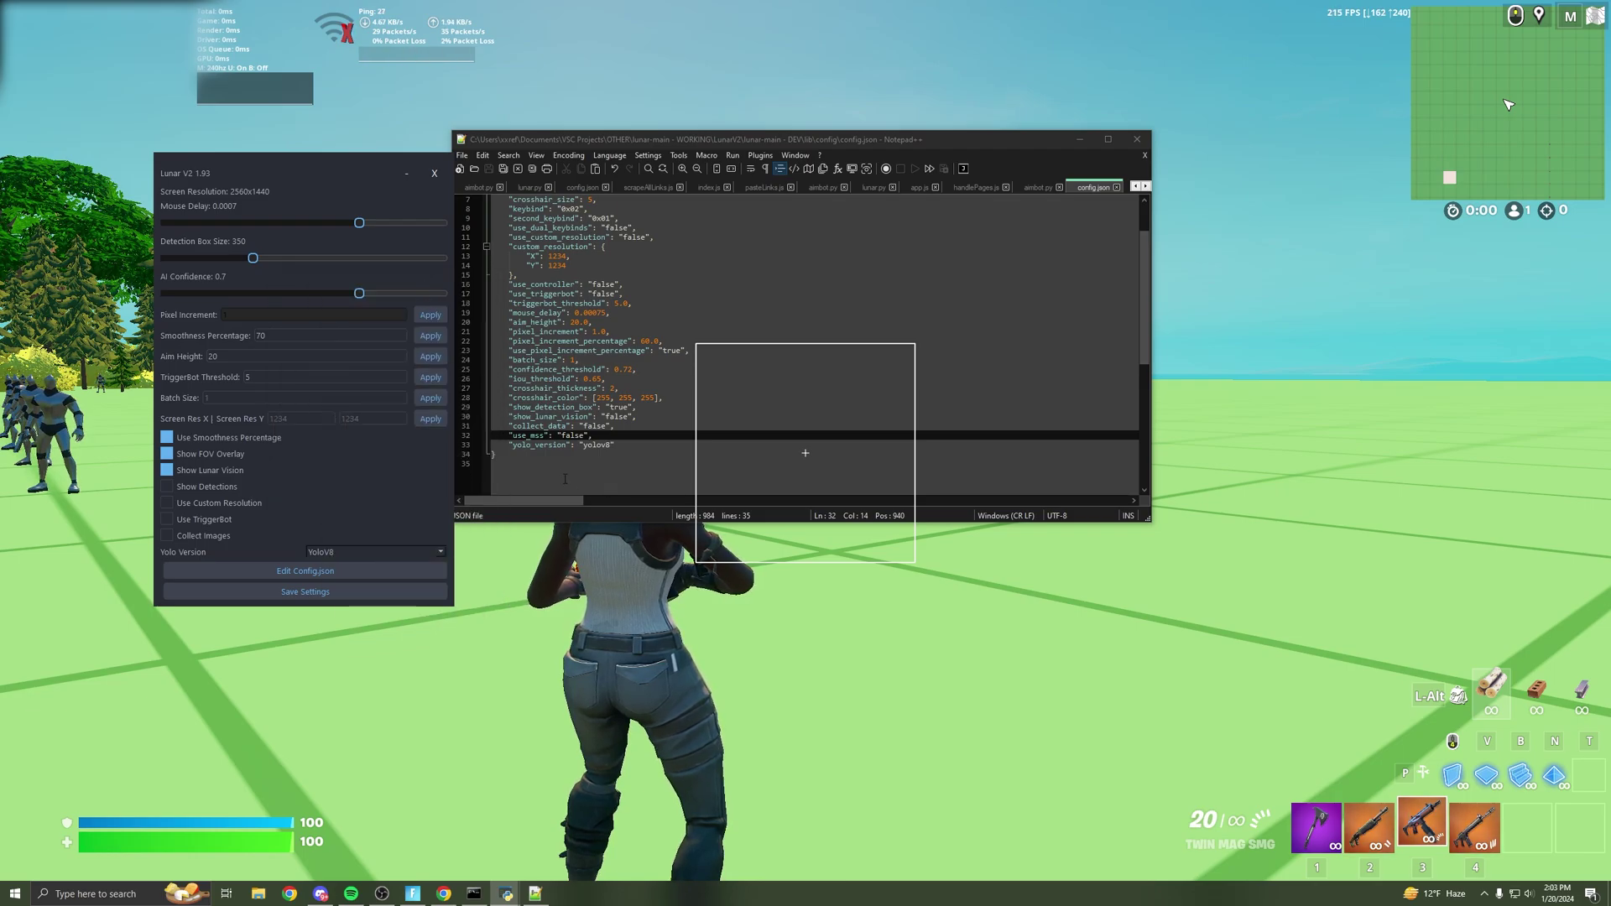
Step: Highlight the use_mss value, review the whole config.json once more and close Notepad++
double_click(573, 435)
left_click(606, 435)
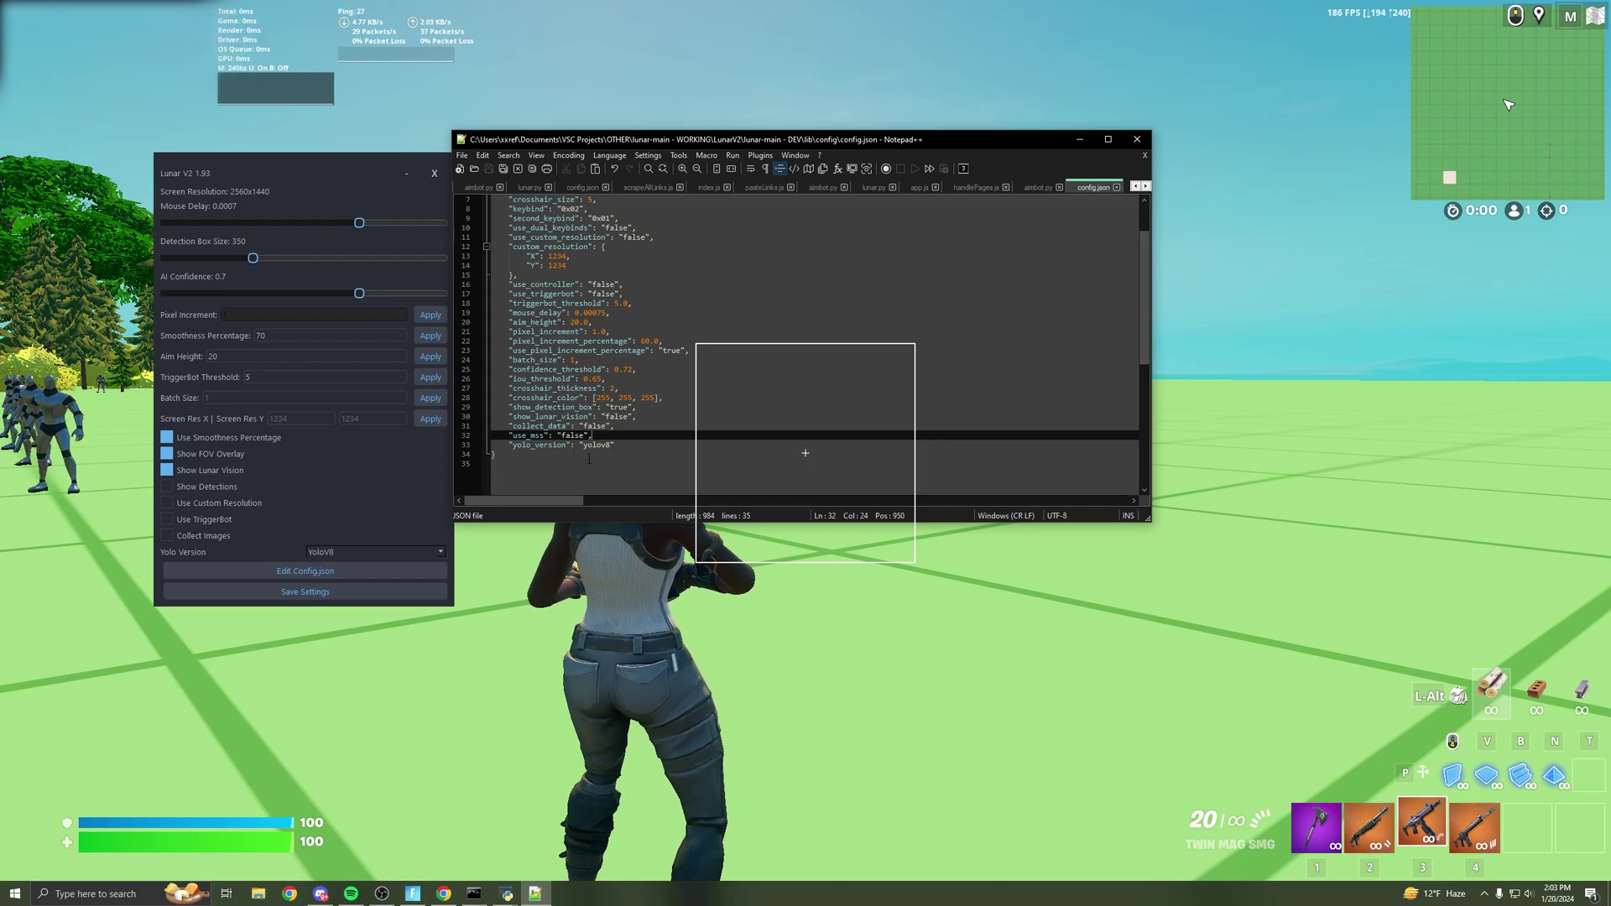
scroll(589, 459, "up", 2)
scroll(663, 369, "down", 5)
scroll(738, 279, "up", 5)
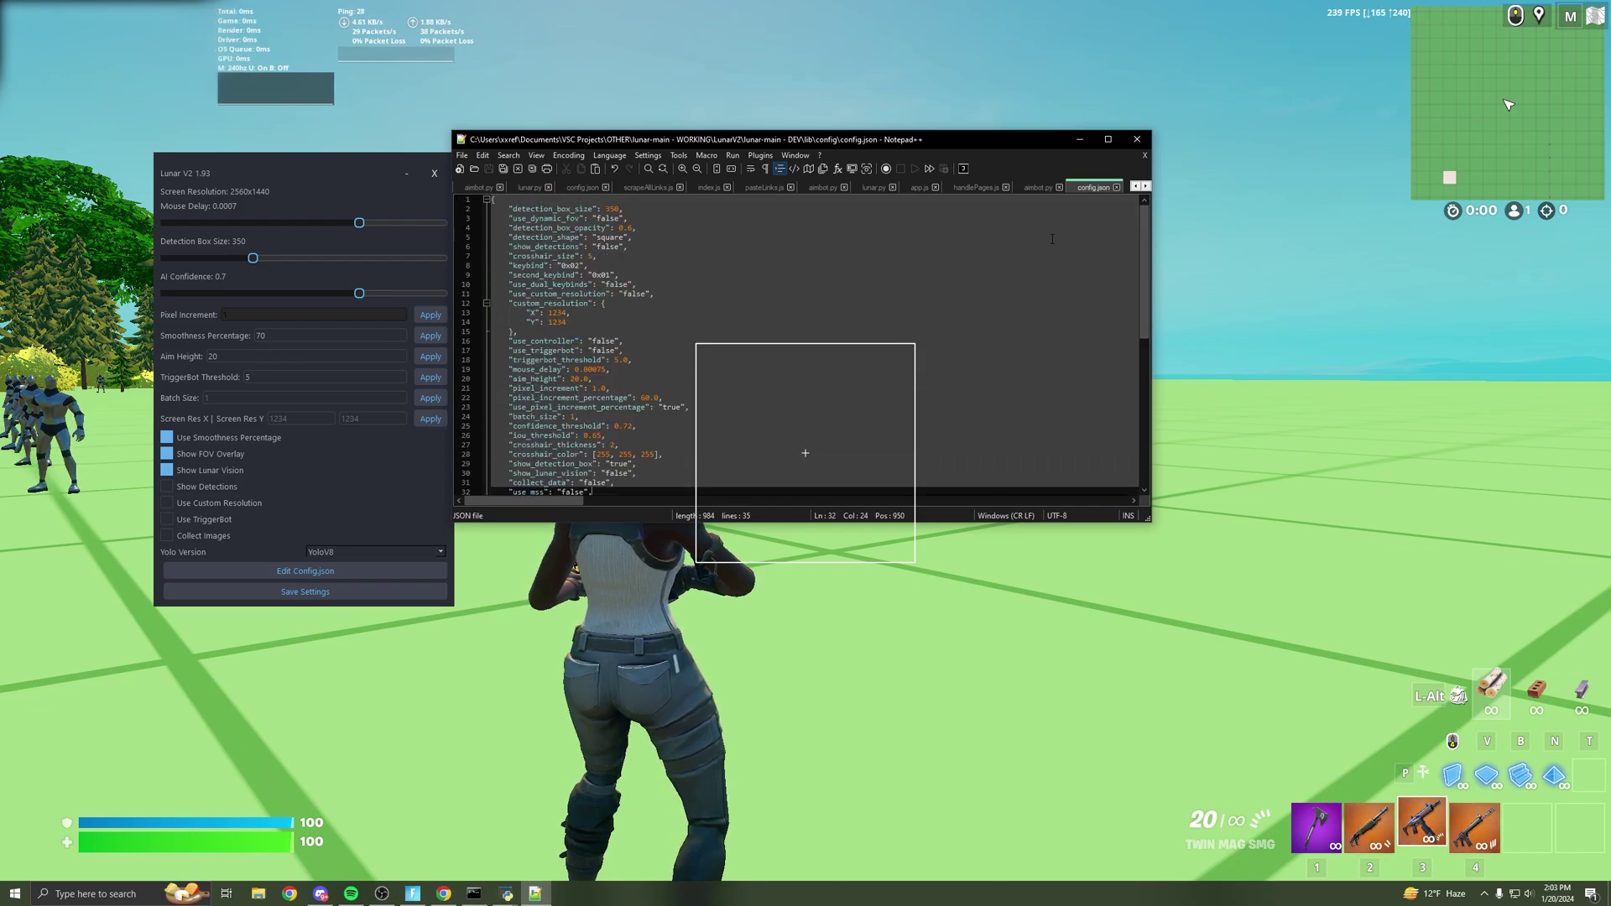
left_click(1136, 139)
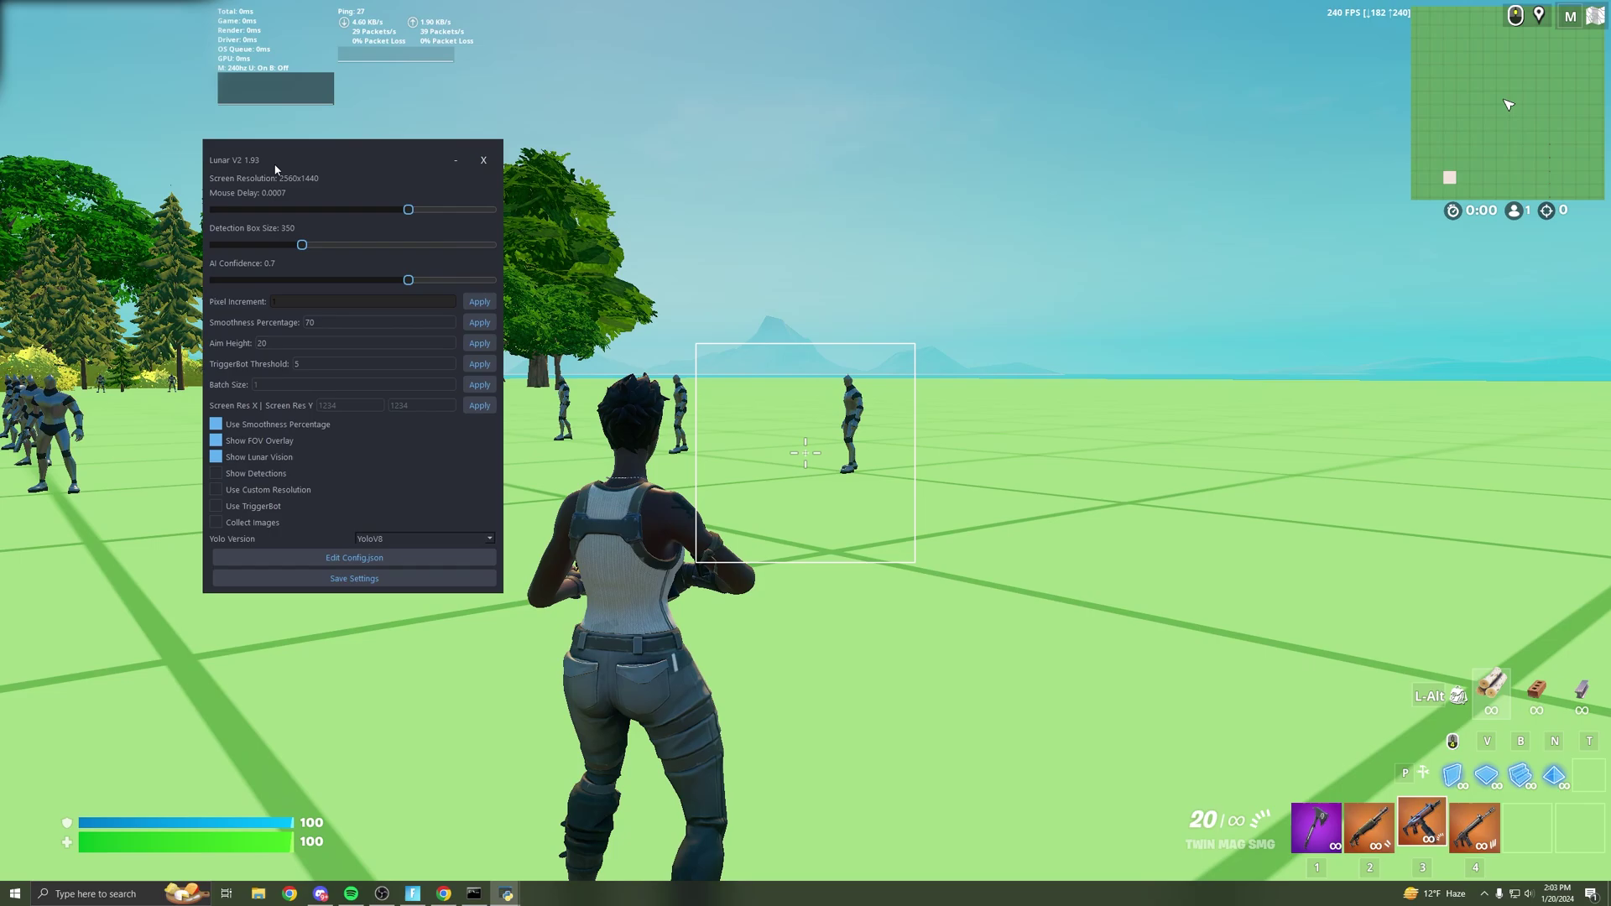
Step: Reposition the Lunar V2 settings window over the game and close it
left_click_drag(275, 169, 353, 185)
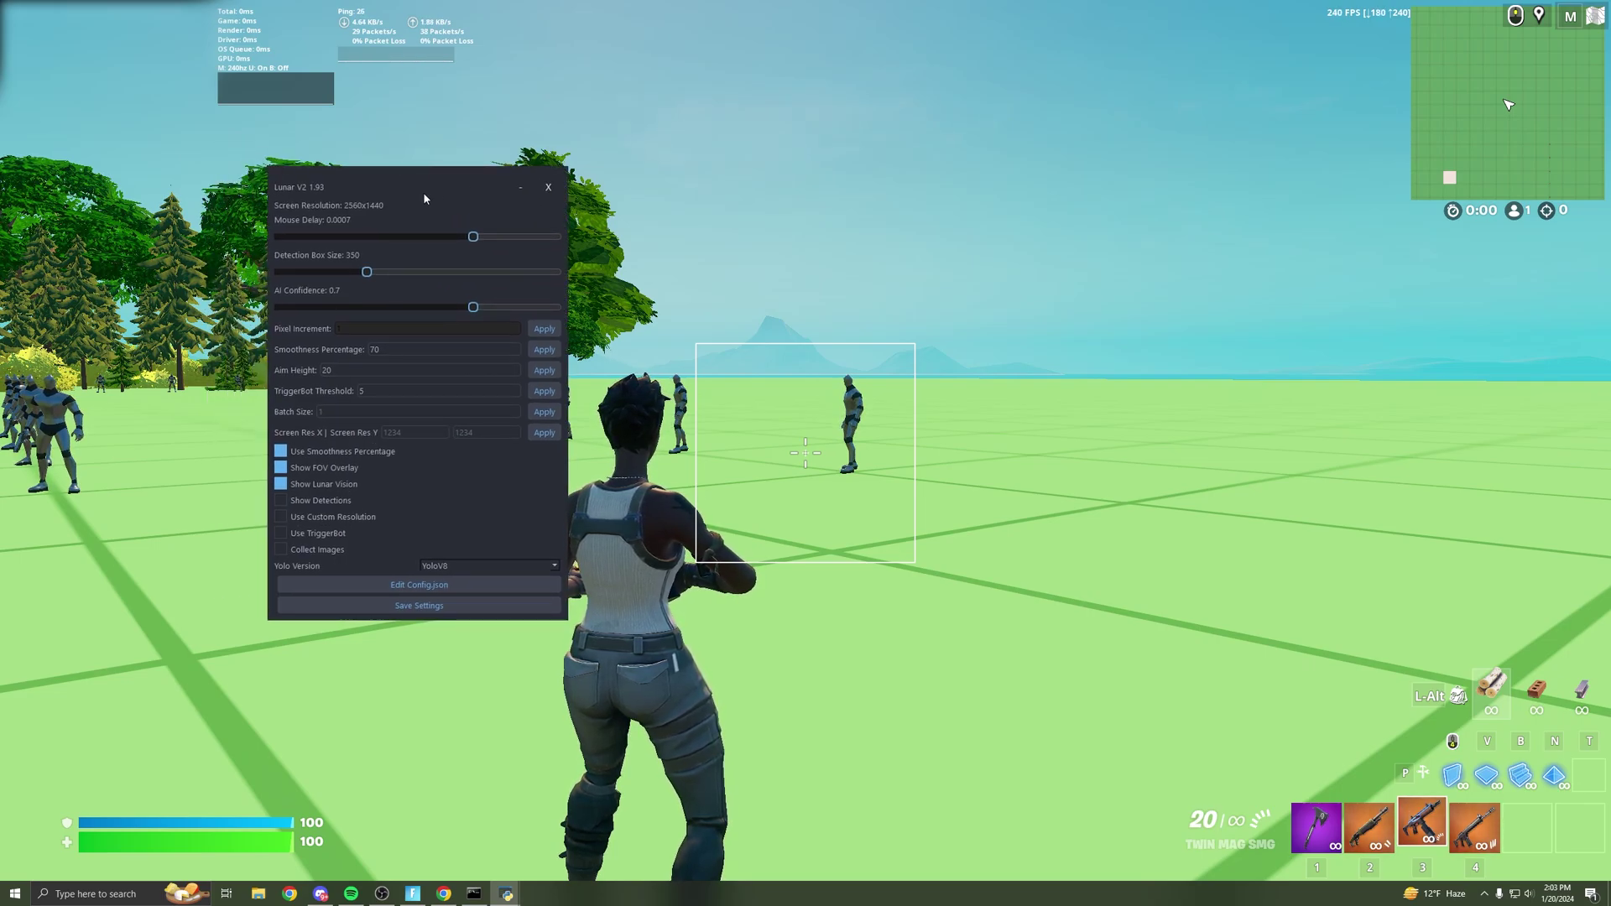
left_click_drag(423, 193, 328, 200)
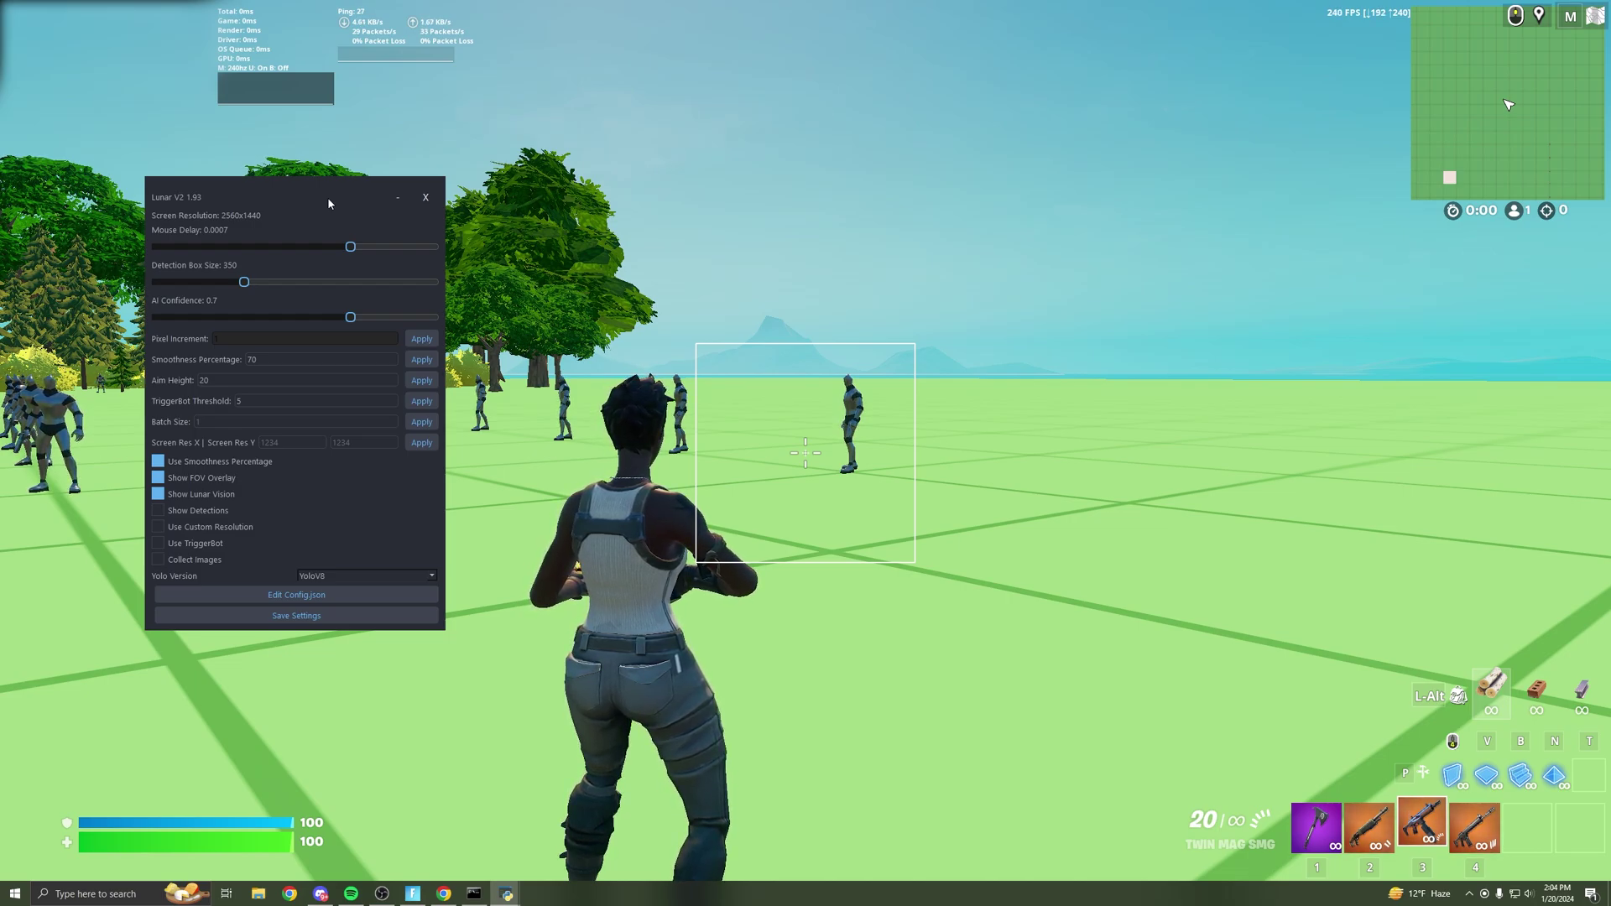
left_click(426, 197)
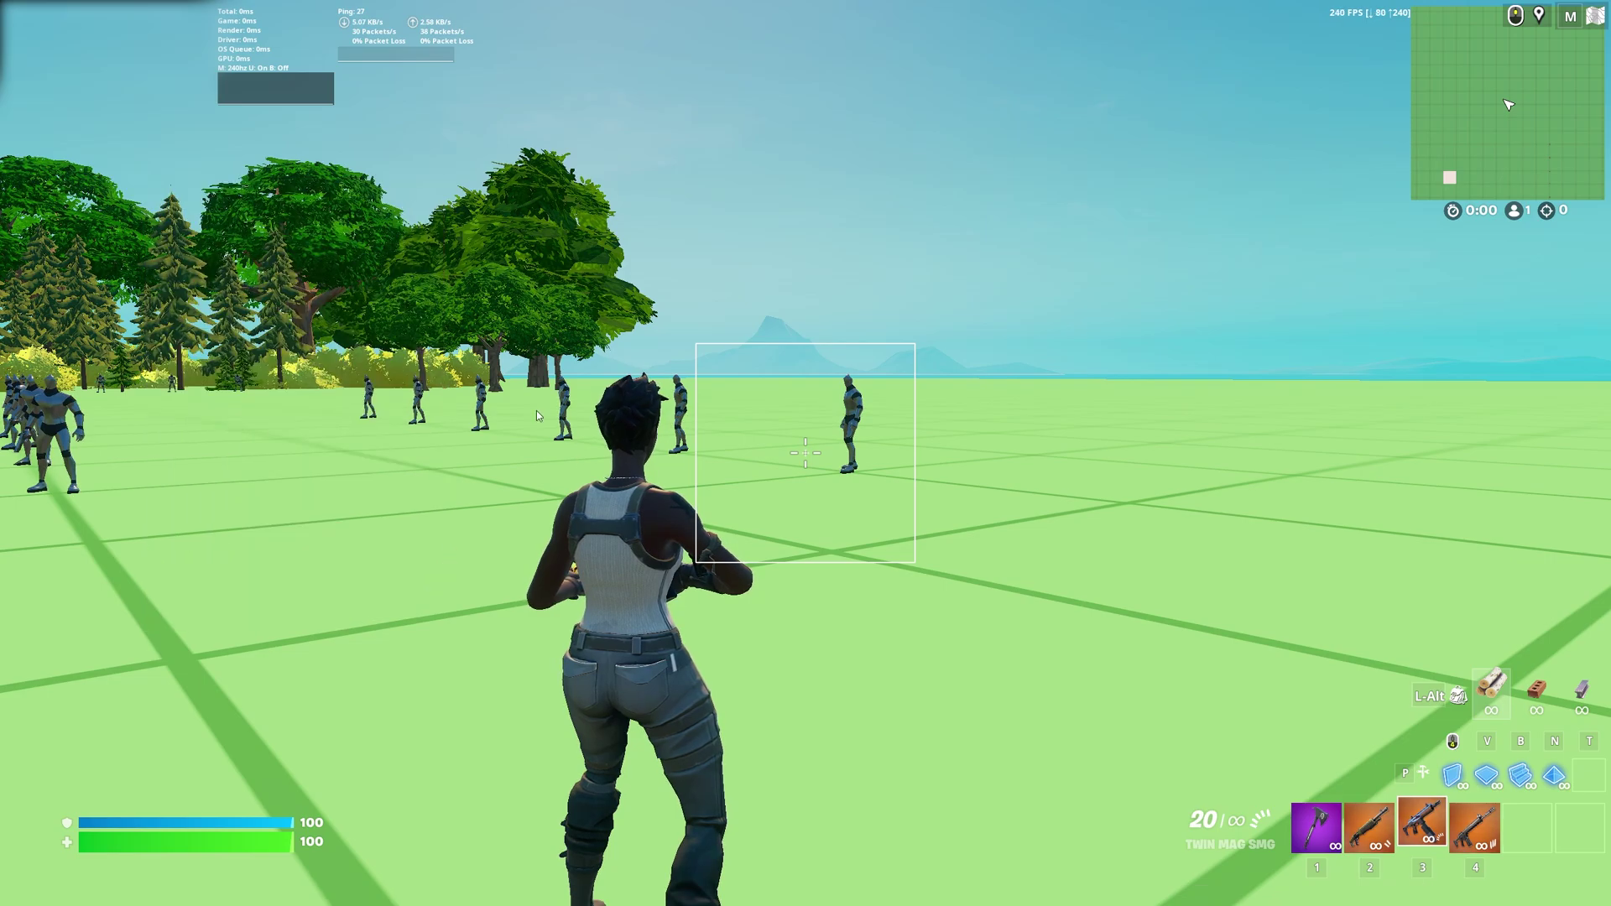